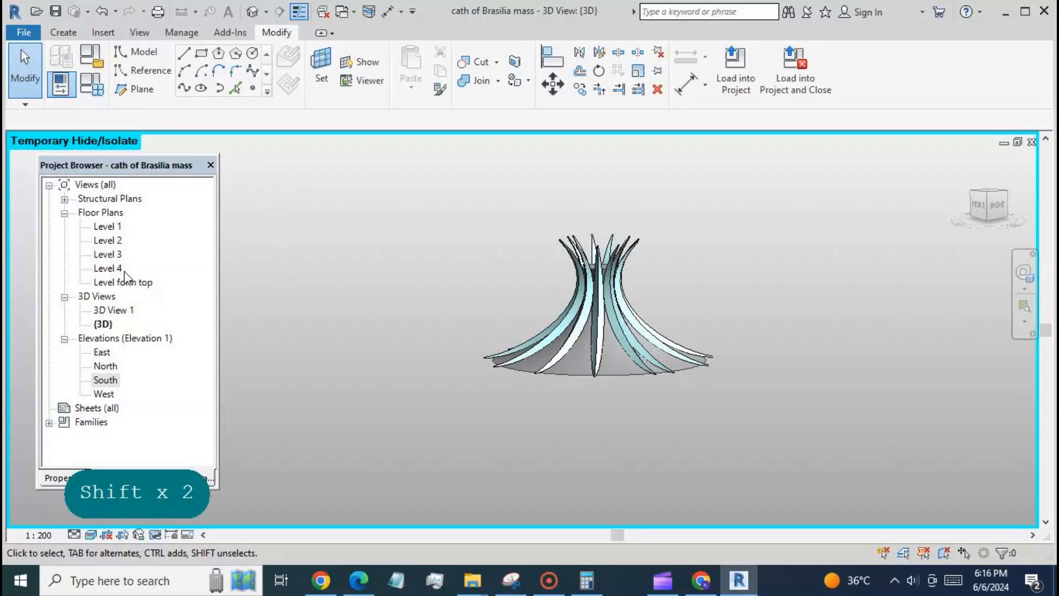
# Open the South elevation of the cathedral mass to look at its profile
pyautogui.doubleClick(105, 381)
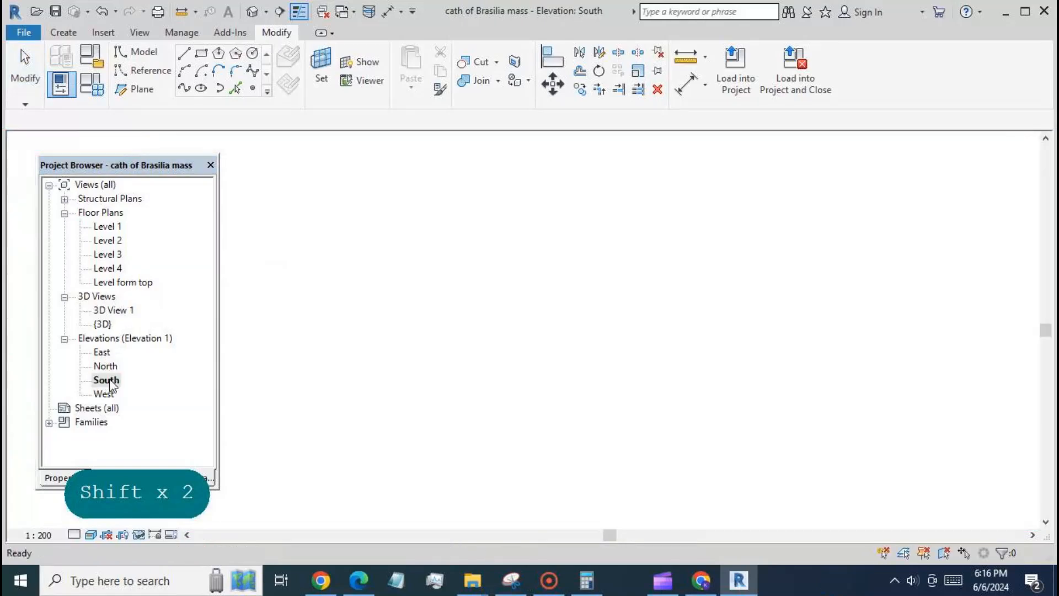
pyautogui.scroll(3, 619, 456)
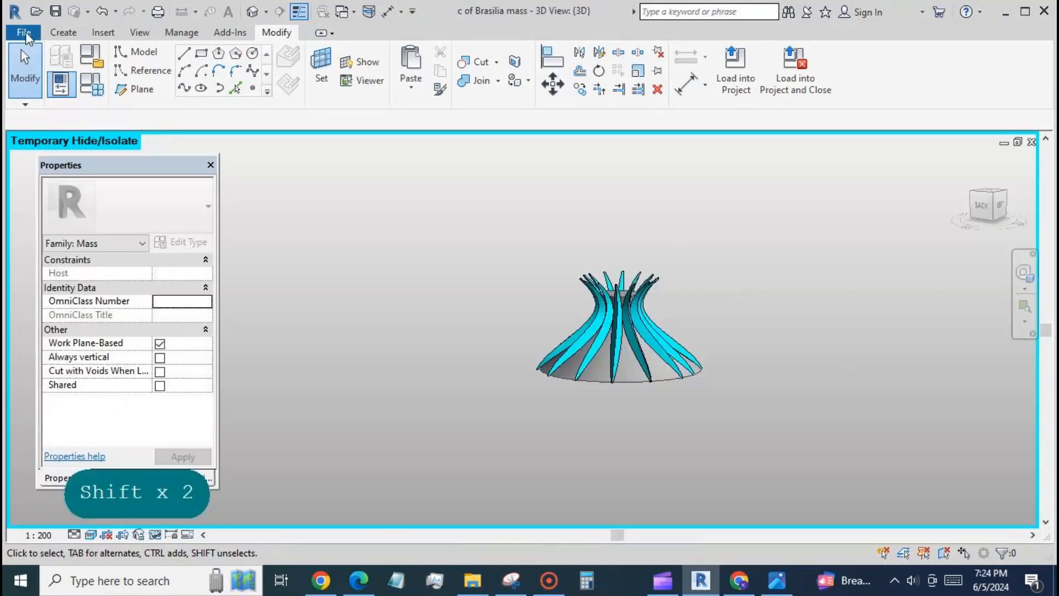
# Create a new family from the Metric Generic Model Adaptive template
pyautogui.click(25, 35)
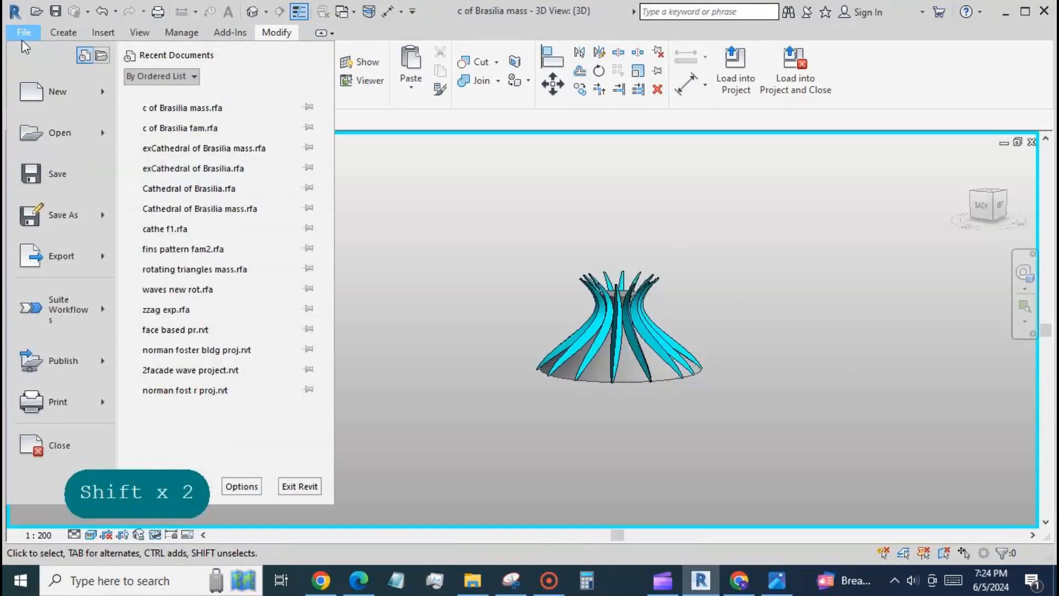
pyautogui.moveTo(30, 93)
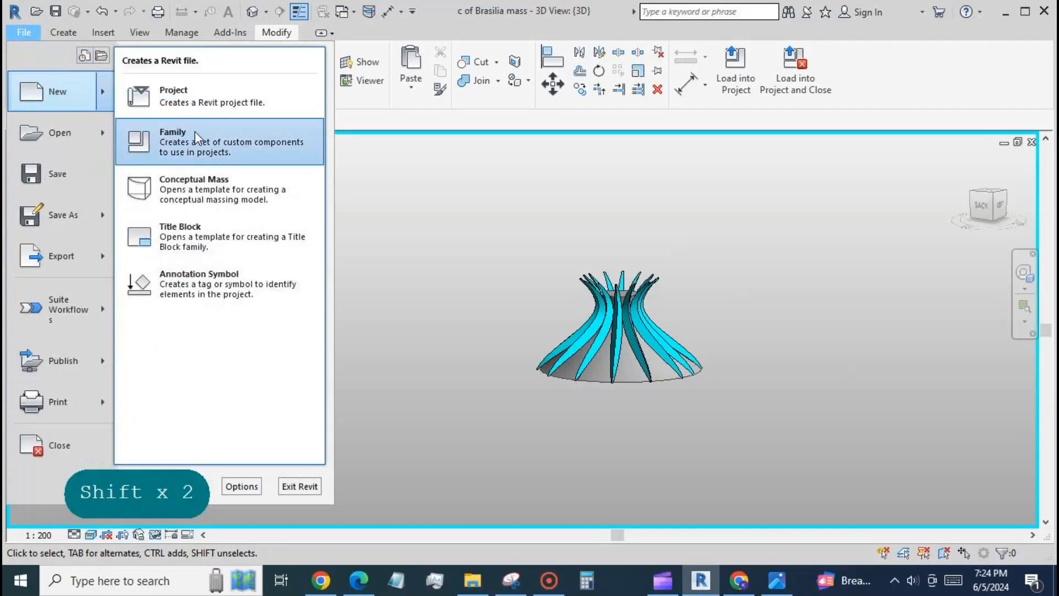
pyautogui.click(203, 149)
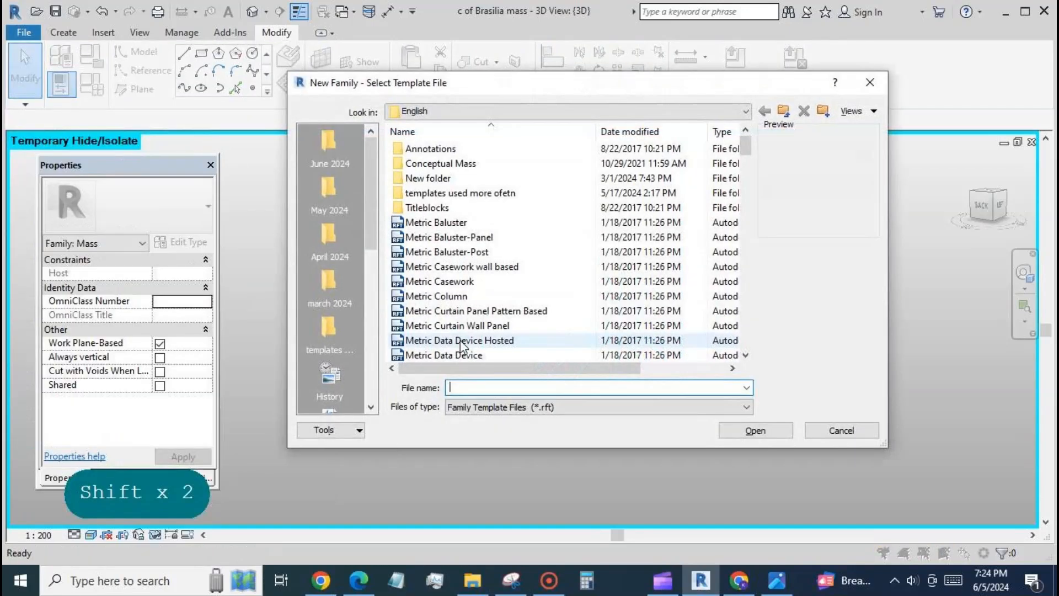
pyautogui.click(330, 323)
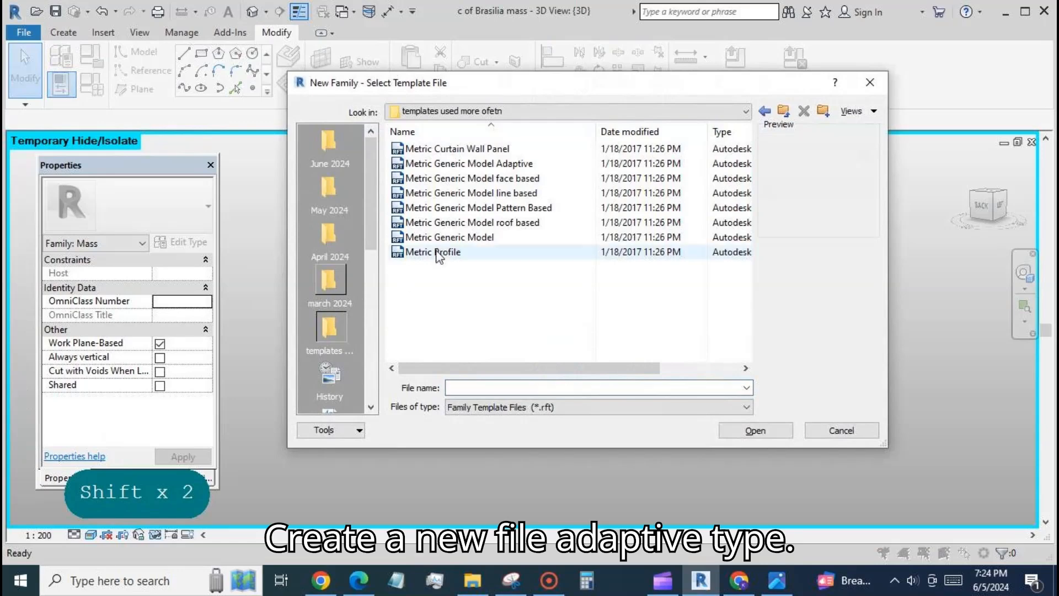
pyautogui.click(495, 163)
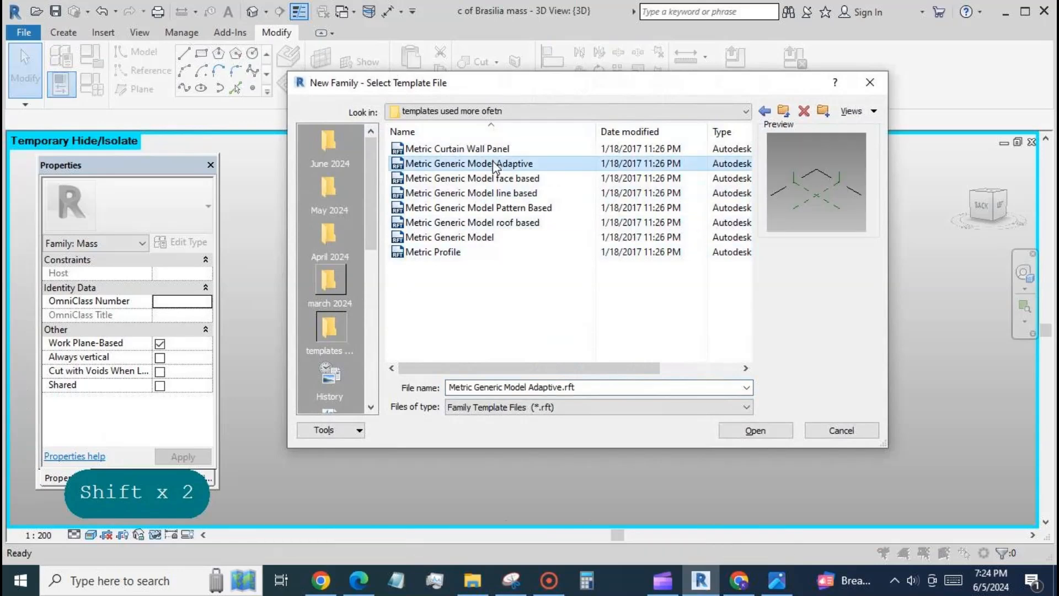
pyautogui.click(754, 430)
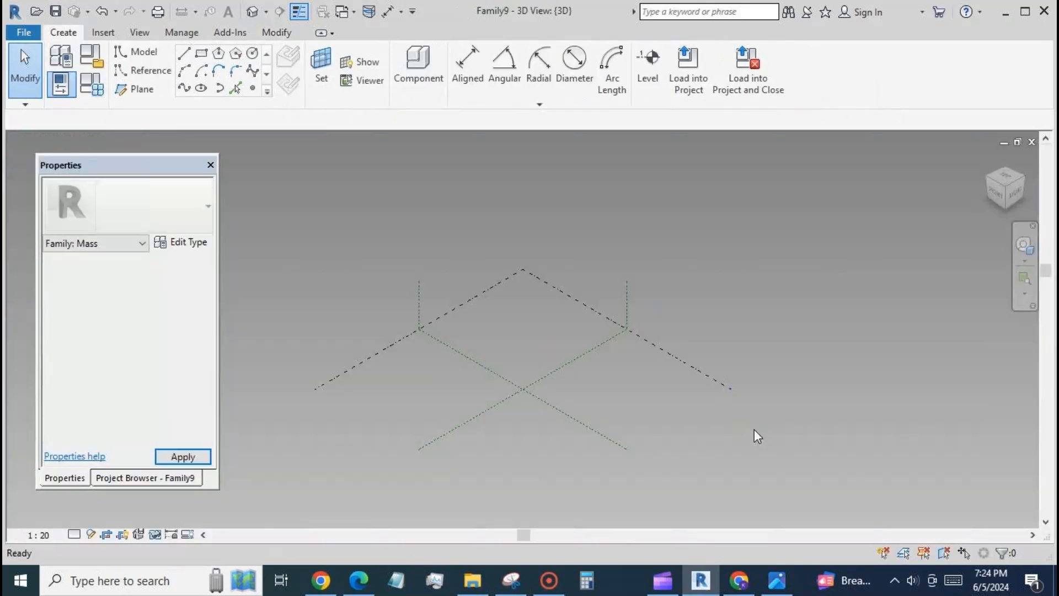
# Place four reference points in a row on the reference level, beside the intersection of the reference planes
pyautogui.click(253, 88)
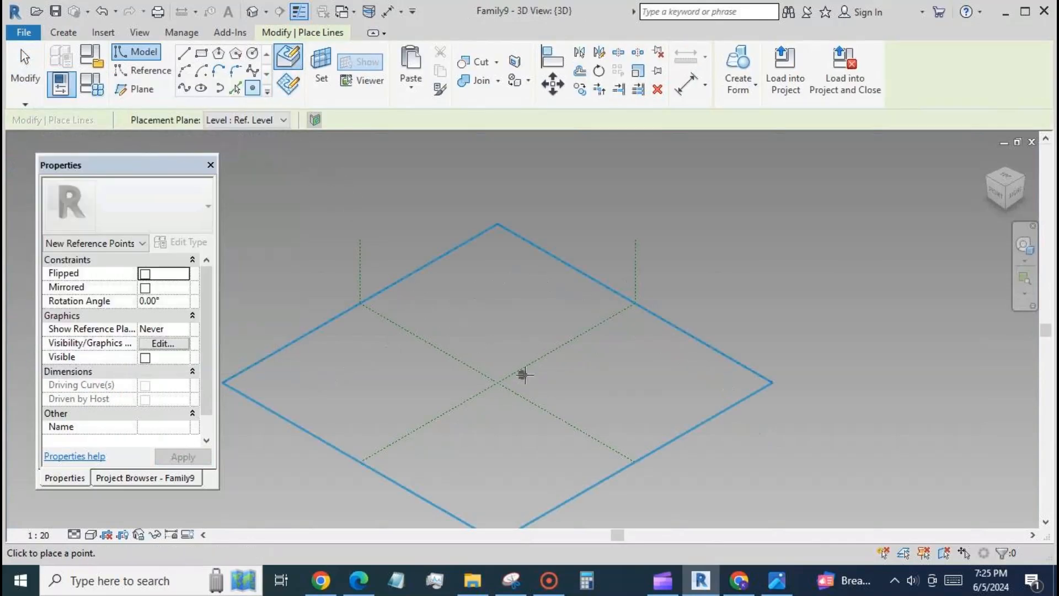
pyautogui.click(558, 373)
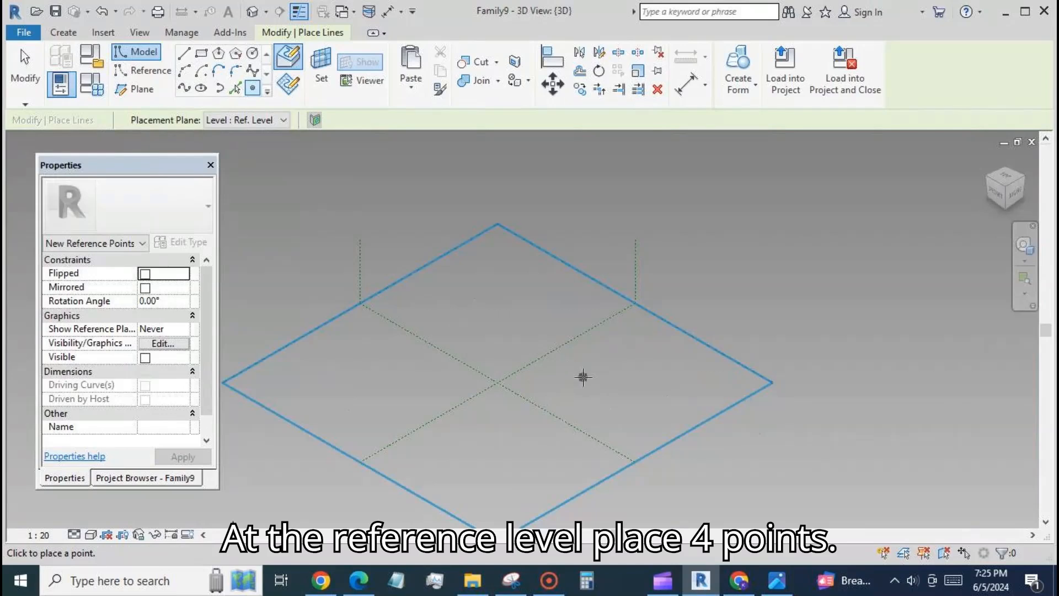
pyautogui.click(583, 374)
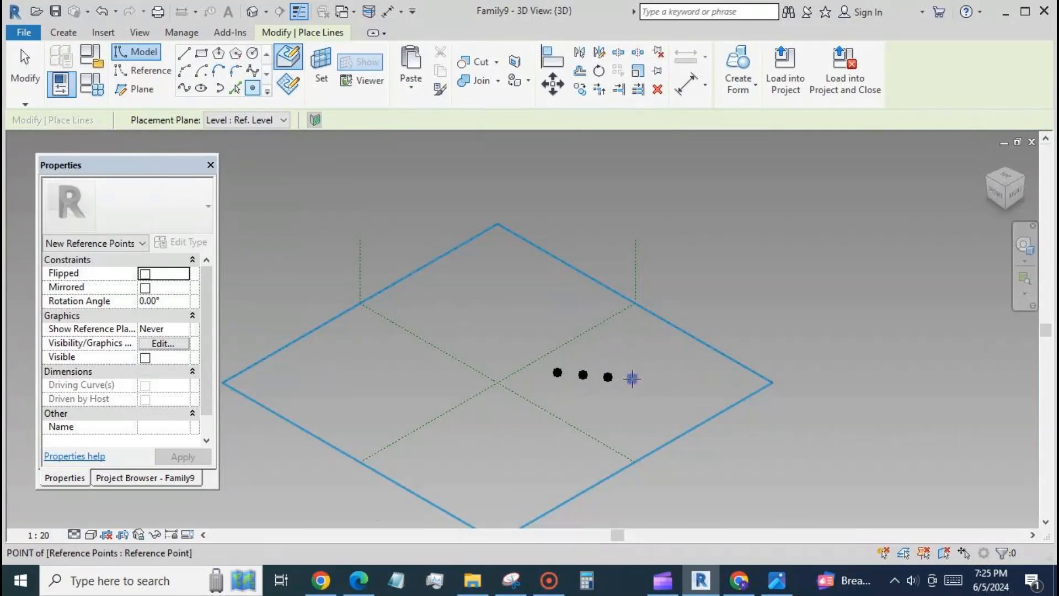
pyautogui.click(21, 59)
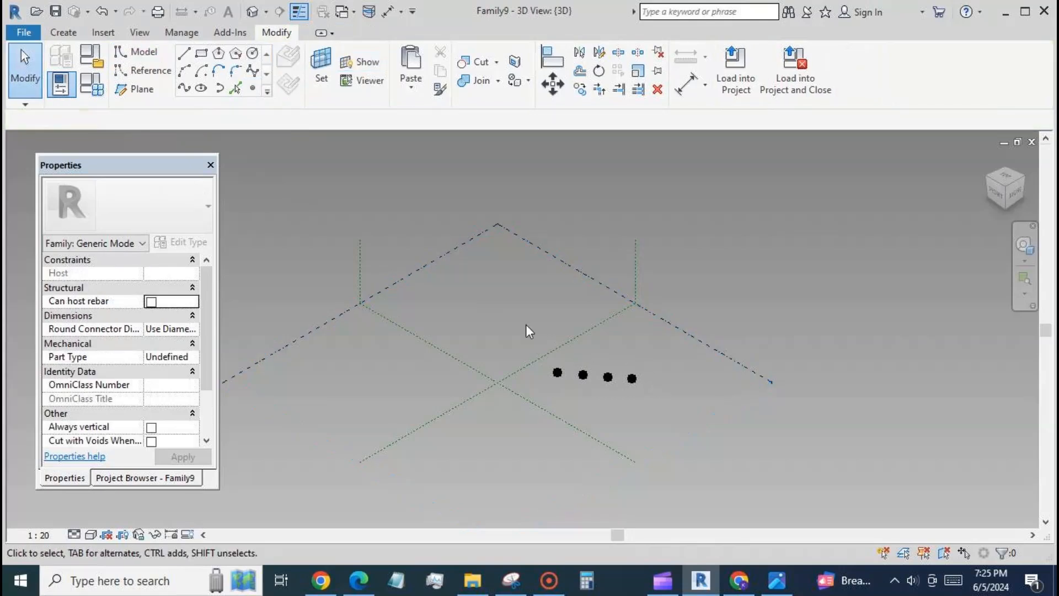
# Make all four reference points adaptive
pyautogui.moveTo(525, 324); pyautogui.dragTo(715, 423)
pyautogui.scroll(2, 641, 430)
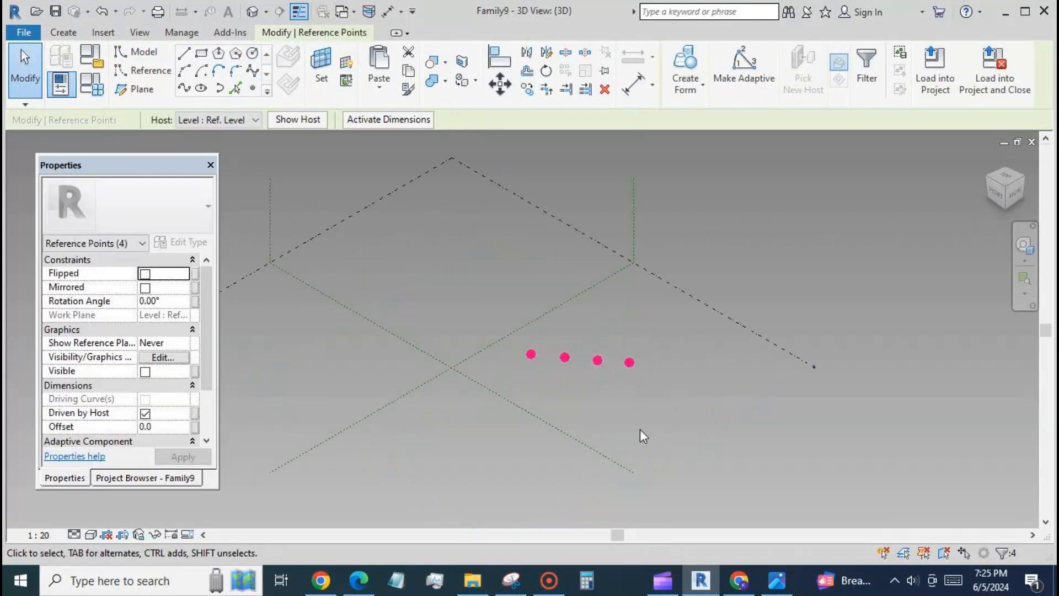
pyautogui.click(744, 66)
# Create a spline through the four adaptive points and make it a reference line
pyautogui.click(185, 87)
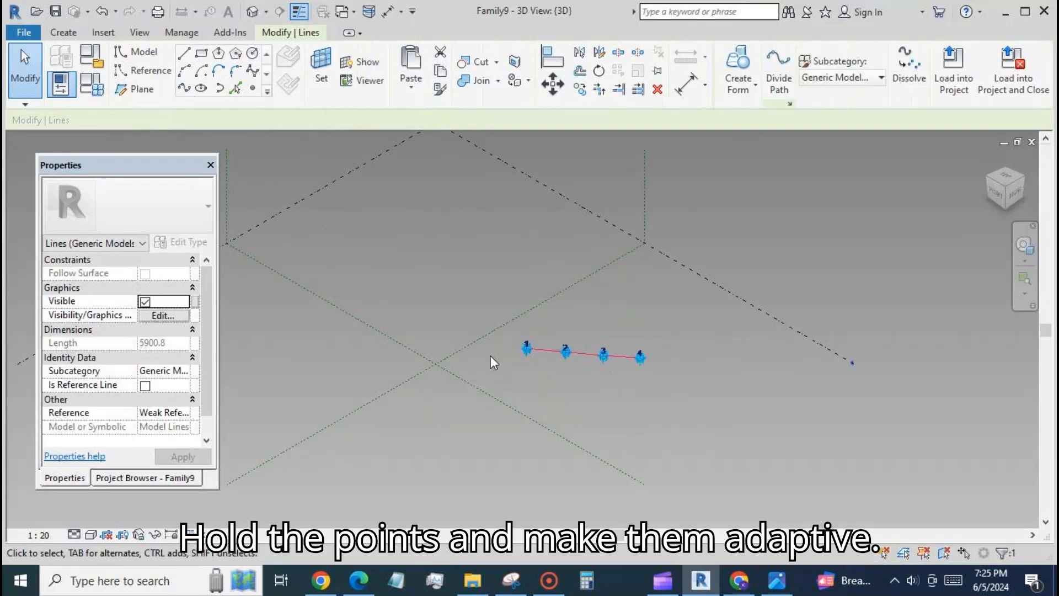
pyautogui.click(146, 385)
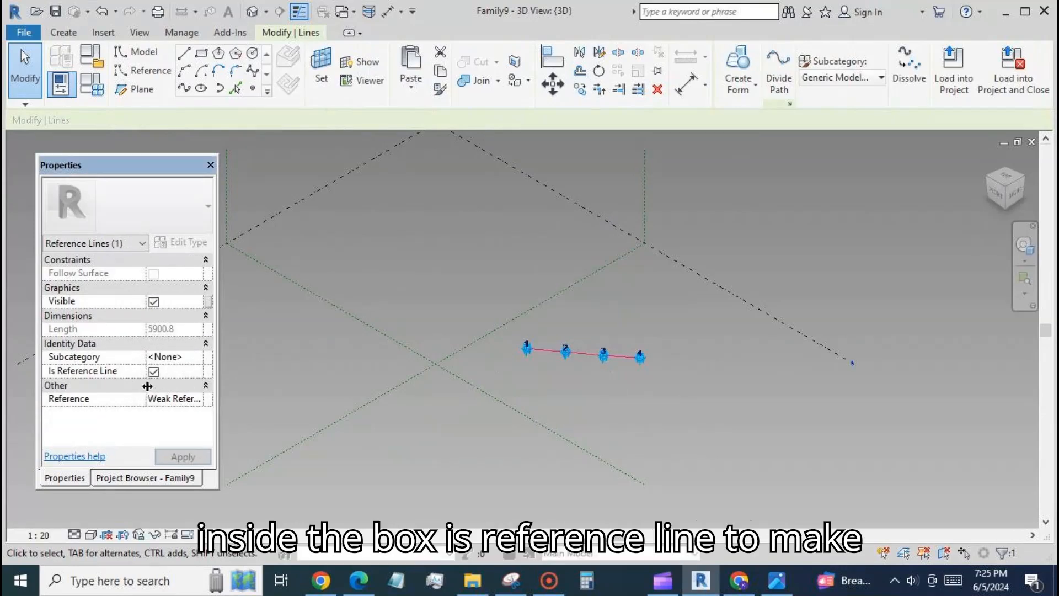
pyautogui.click(655, 405)
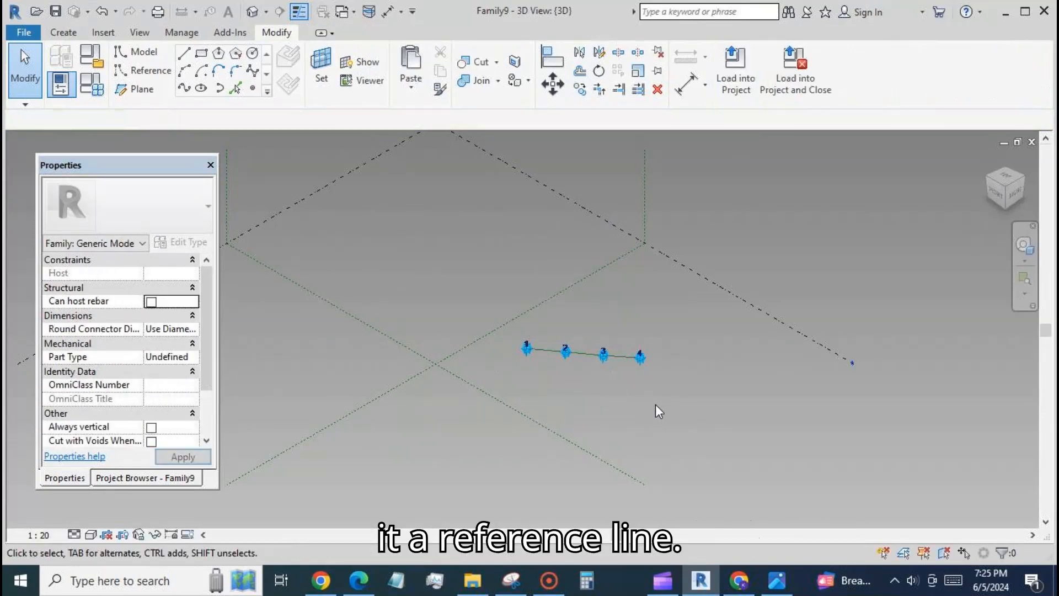
# Place a reference point on the reference line between adaptive points 1 and 2, close to point 1
pyautogui.keyDown('shift'); pyautogui.moveTo(687, 405); pyautogui.dragTo(640, 447, button='middle'); pyautogui.keyUp('shift')
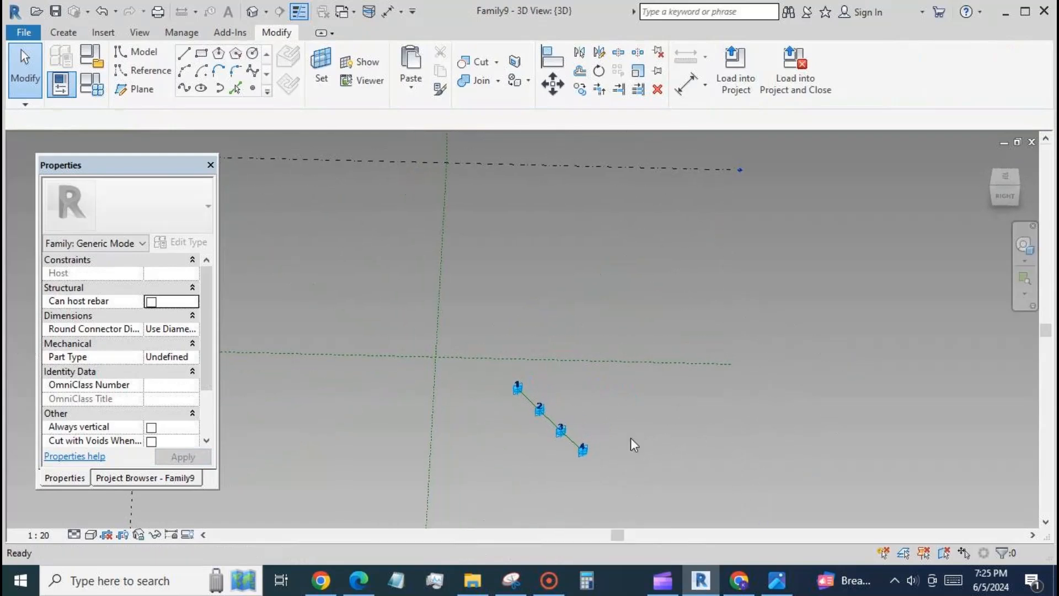
pyautogui.keyDown('shift'); pyautogui.moveTo(552, 479); pyautogui.dragTo(538, 403, button='middle'); pyautogui.keyUp('shift')
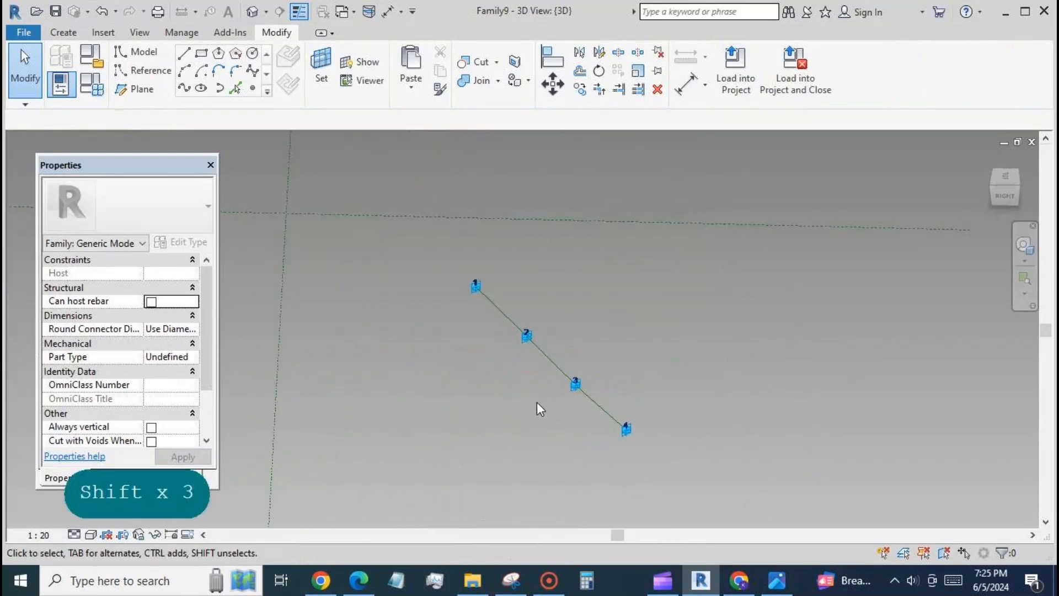
pyautogui.click(252, 89)
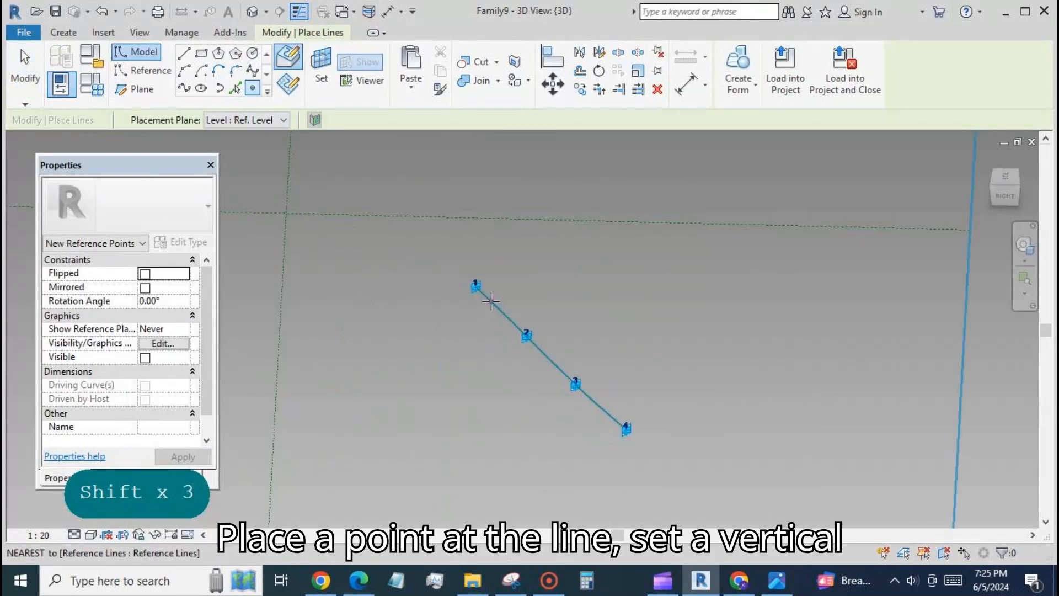
pyautogui.click(491, 301)
pyautogui.click(24, 66)
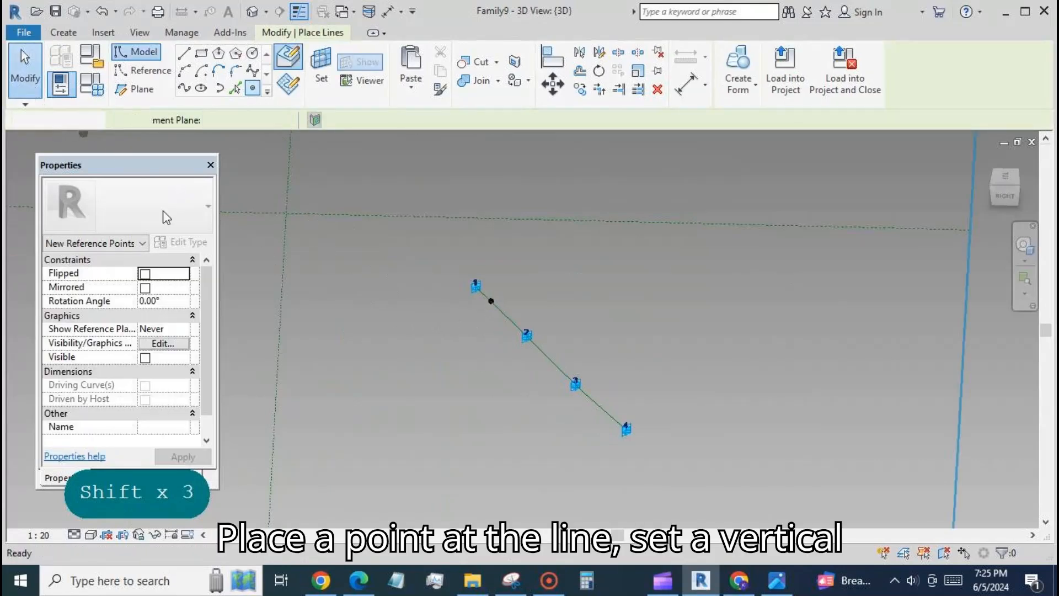
# Set the work plane to the new point's plane across the line and draw a rectangle about 260 mm wide around the point
pyautogui.keyDown('shift'); pyautogui.moveTo(710, 465); pyautogui.dragTo(694, 432, button='middle'); pyautogui.keyUp('shift')
pyautogui.scroll(2, 455, 355)
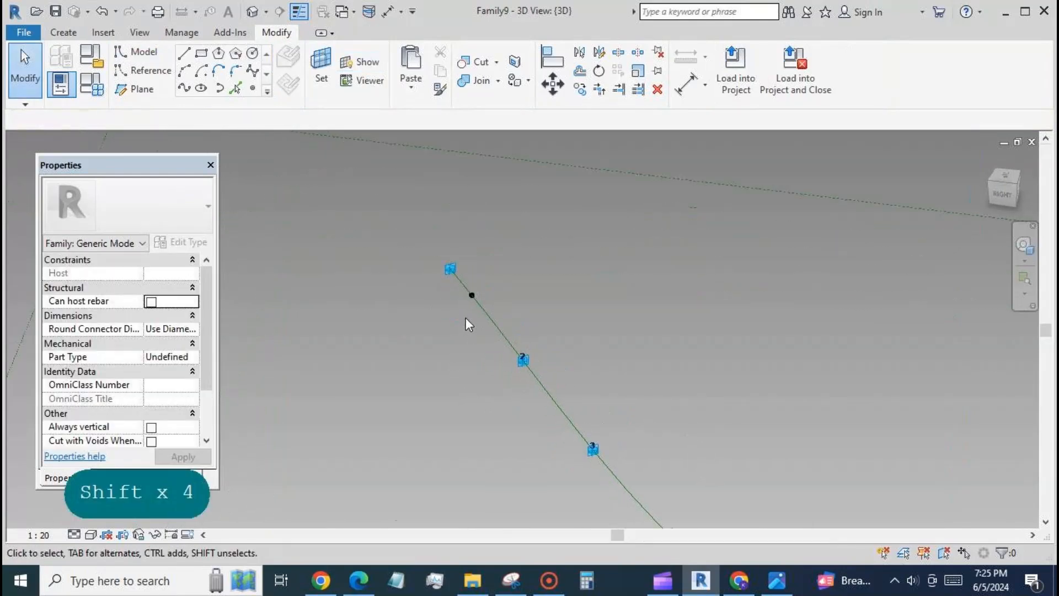
pyautogui.scroll(1, 466, 317)
pyautogui.click(328, 94)
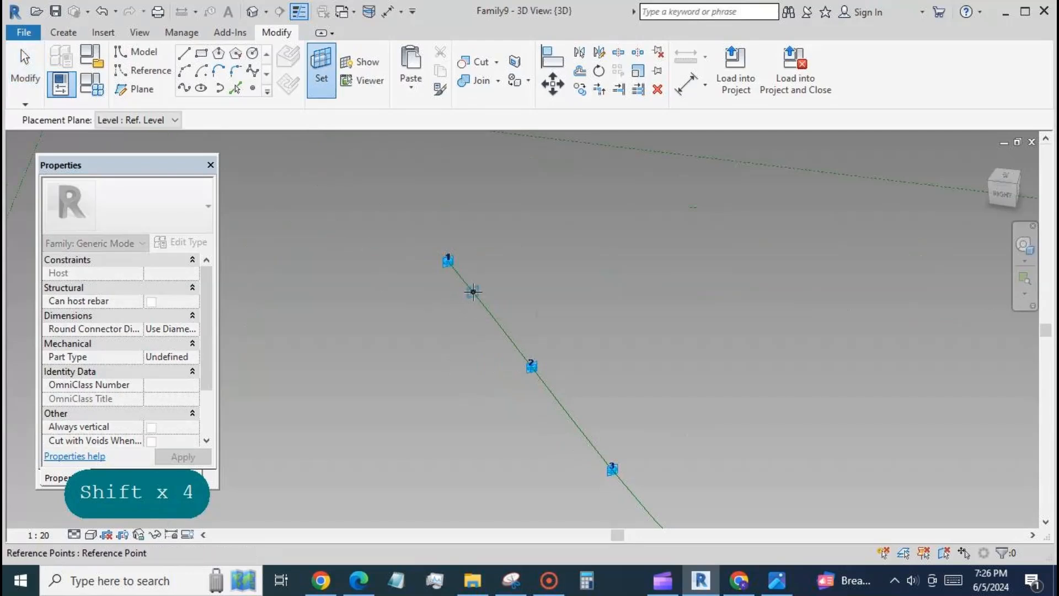
pyautogui.click(473, 291)
pyautogui.click(202, 55)
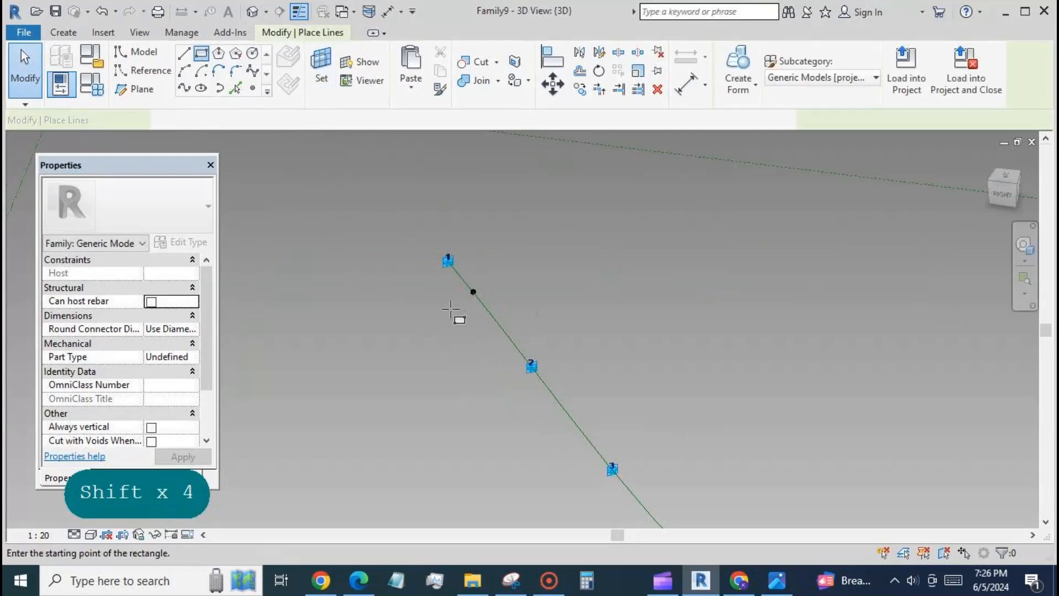
pyautogui.click(473, 291)
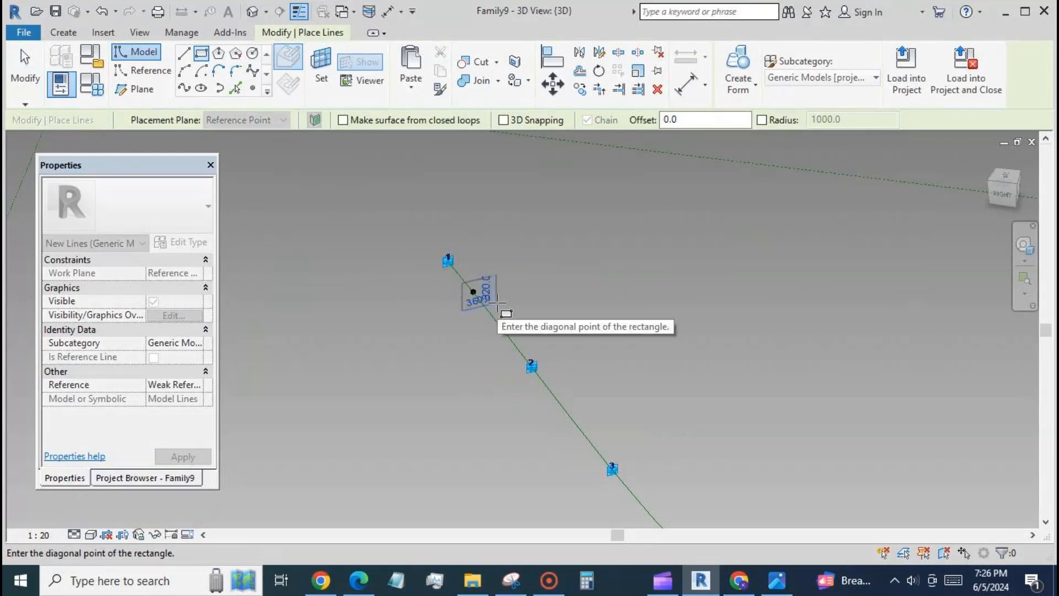
pyautogui.click(490, 298)
pyautogui.press('Escape')
pyautogui.press('Escape')
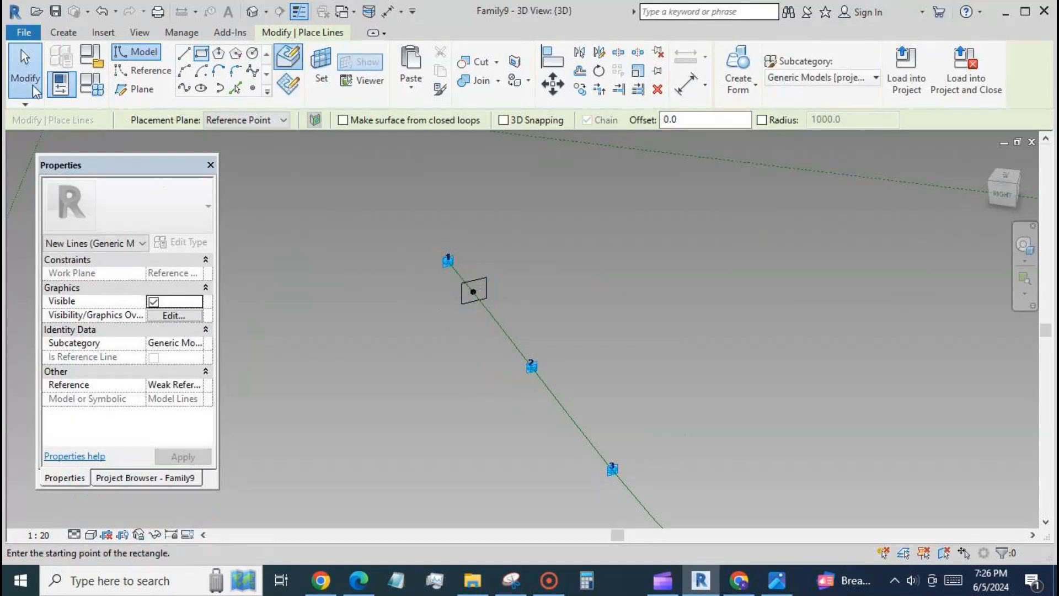
# Convert the whole chain of rectangle lines around the hosted point to reference lines
pyautogui.scroll(2, 458, 304)
pyautogui.scroll(1, 470, 291)
pyautogui.press('Tab')
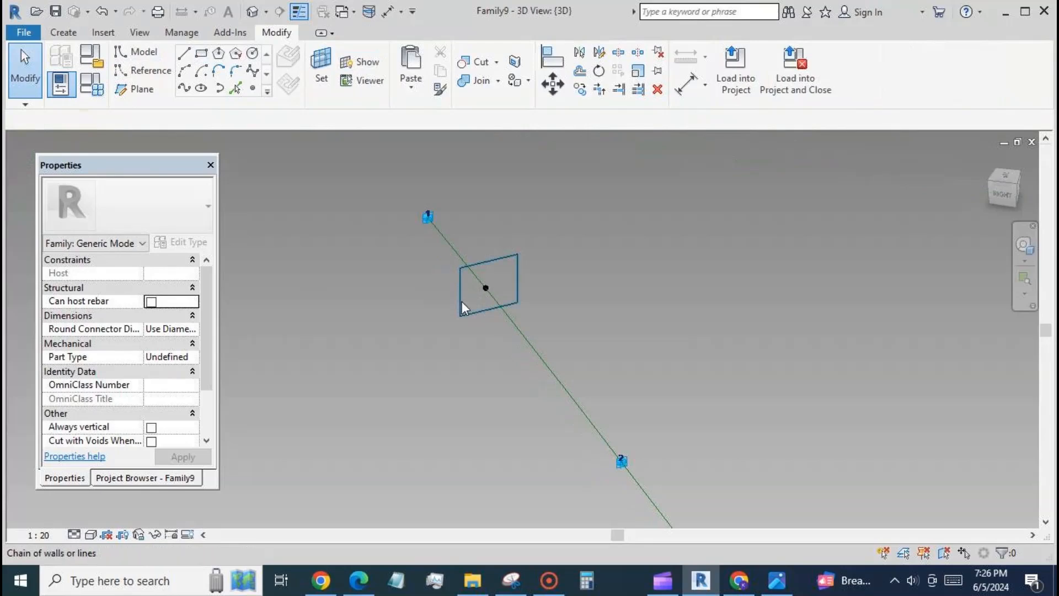
pyautogui.click(466, 305)
pyautogui.click(145, 386)
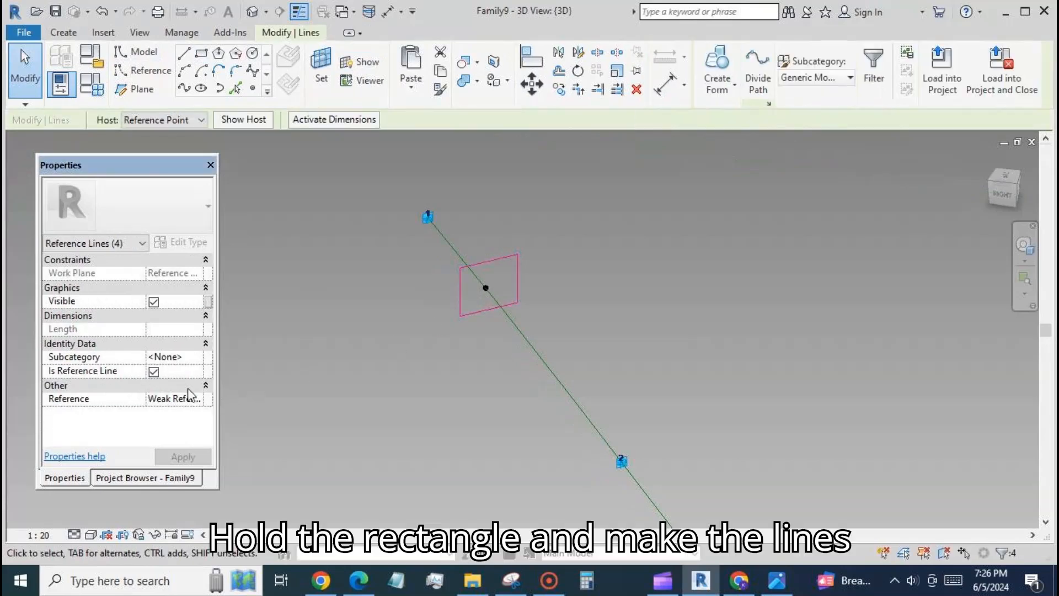
pyautogui.click(442, 349)
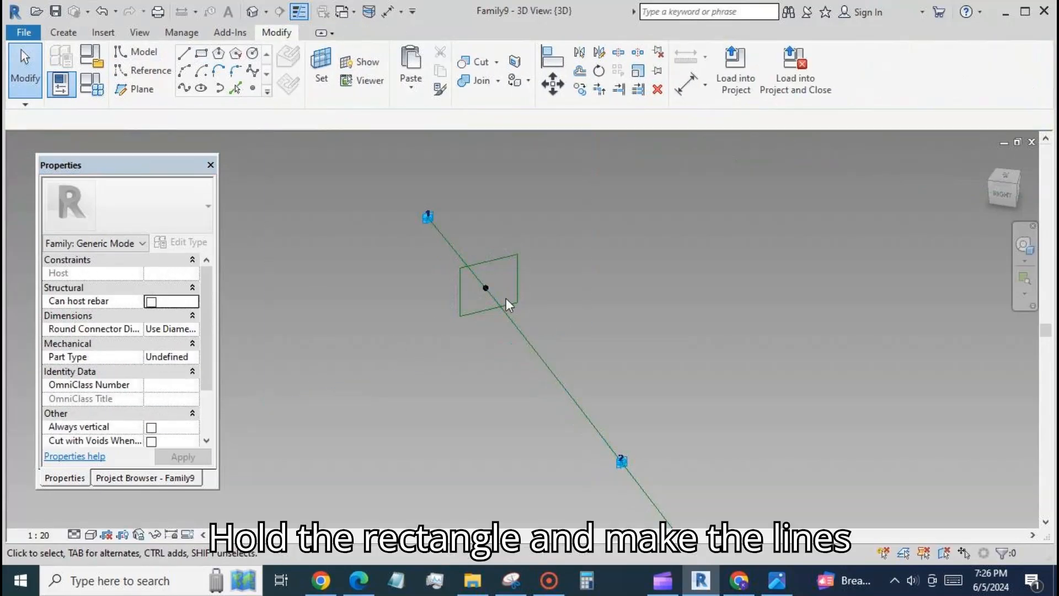
# Add aligned dimensions from the hosted point to each of the rectangle's two vertical sides
pyautogui.scroll(3, 509, 273)
pyautogui.click(684, 83)
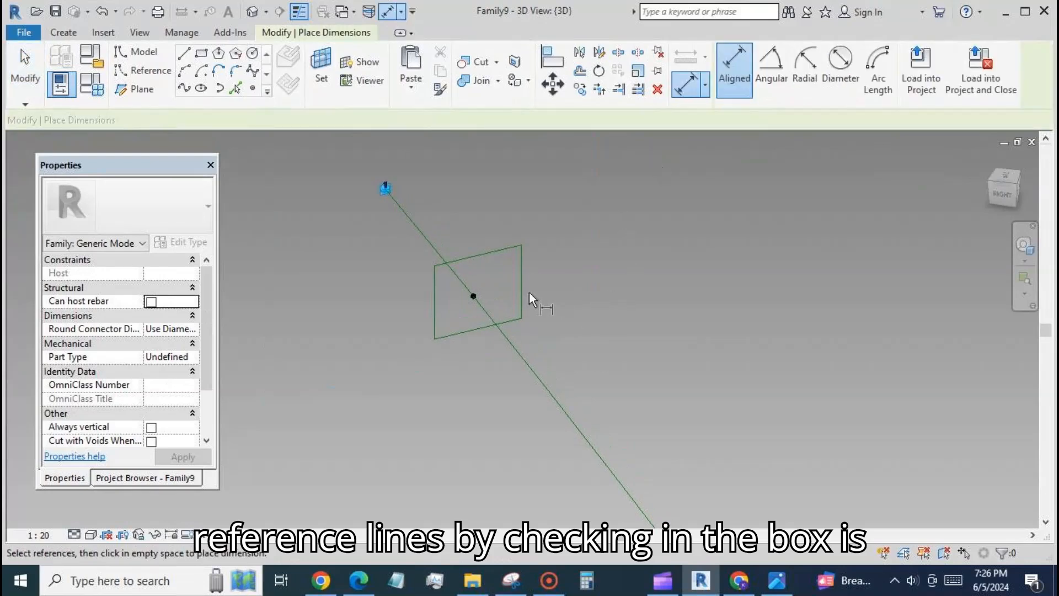
pyautogui.click(521, 282)
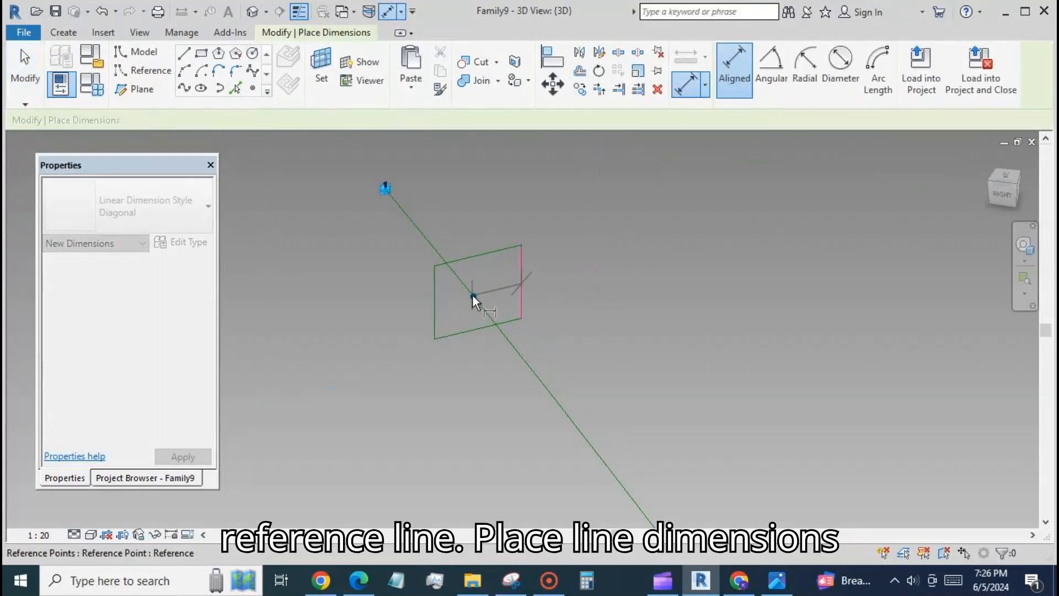
pyautogui.click(473, 294)
pyautogui.click(448, 222)
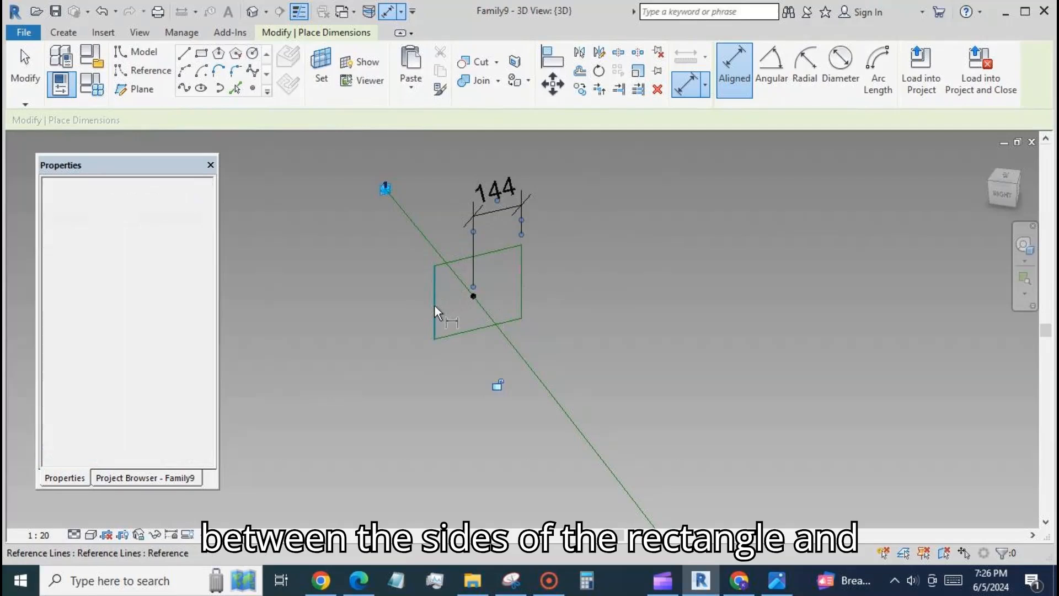
pyautogui.click(435, 306)
pyautogui.click(473, 296)
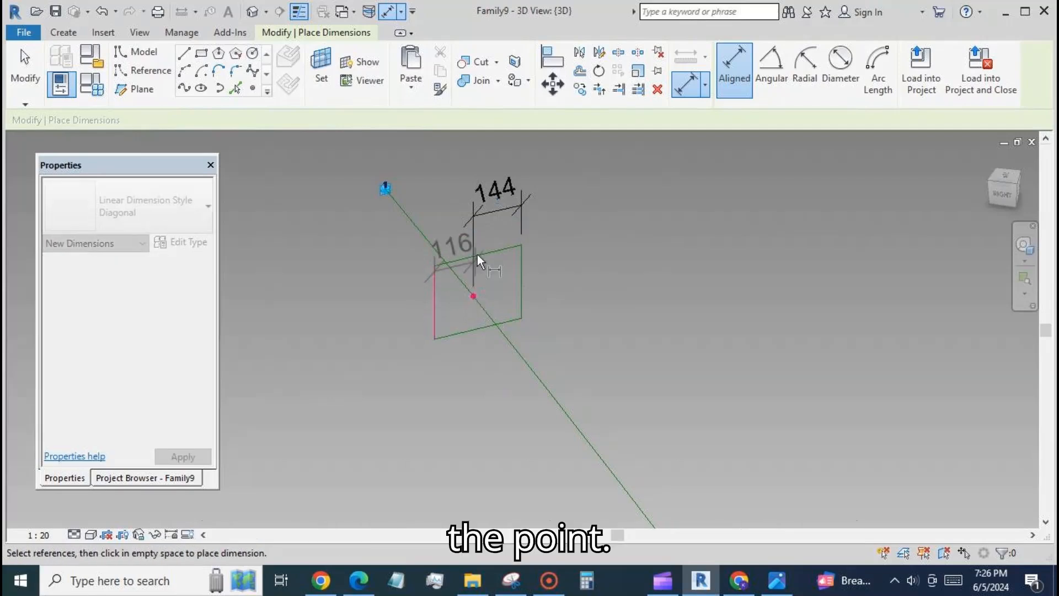
pyautogui.click(504, 212)
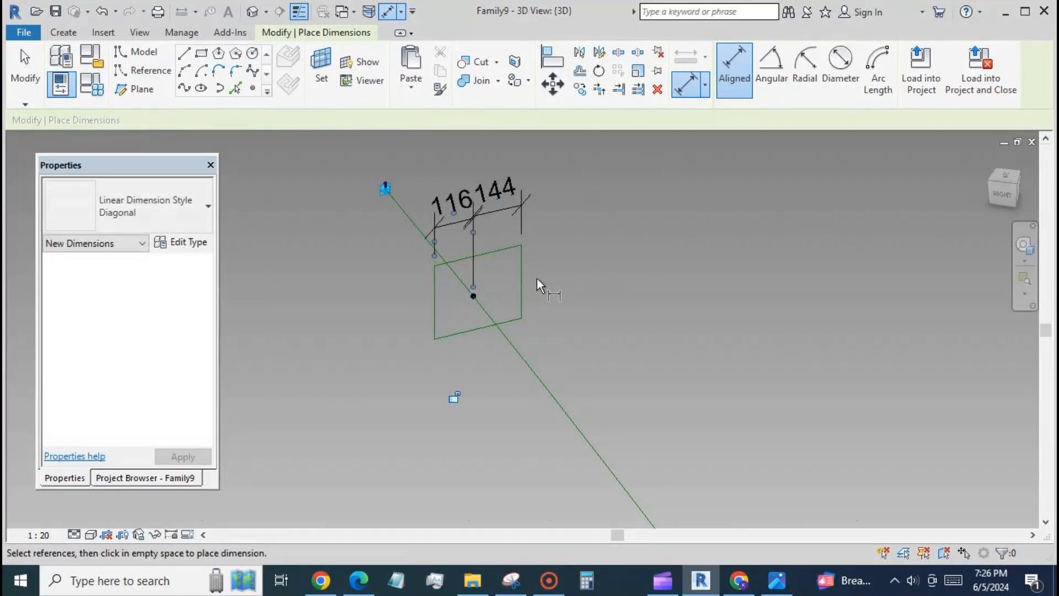
pyautogui.press('Escape')
pyautogui.press('Escape')
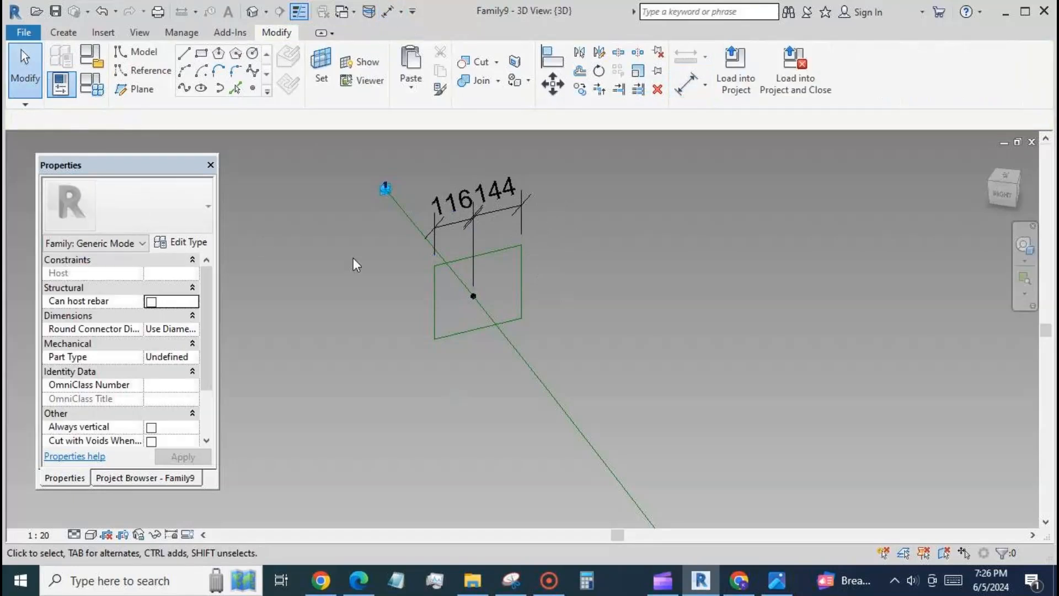
# Label both horizontal dimensions of the rectangle with a new family type parameter named hw
pyautogui.click(459, 220)
pyautogui.click(499, 210)
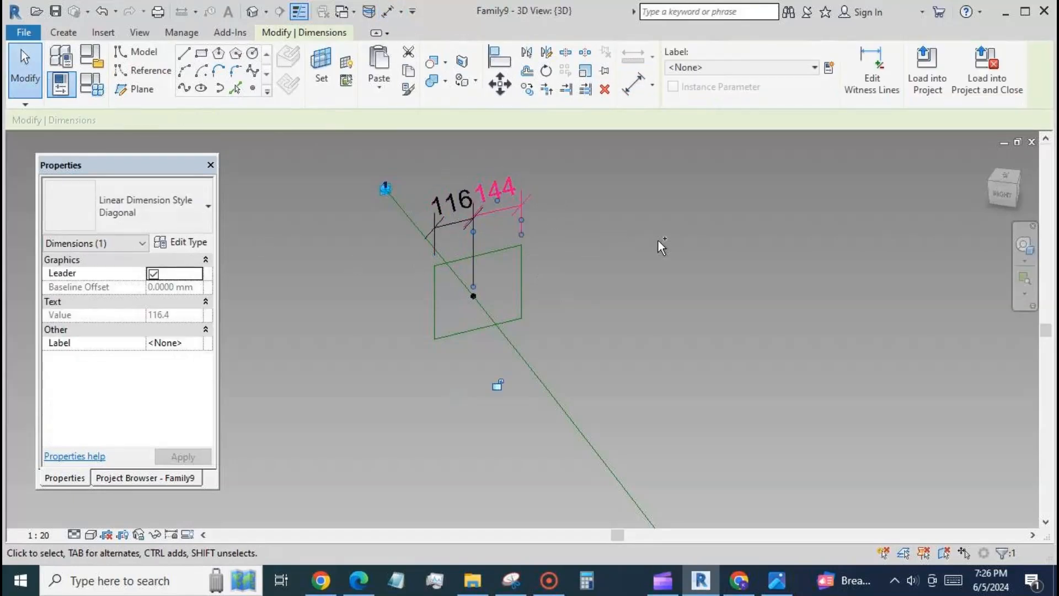
pyautogui.keyDown('ctrl'); pyautogui.click(457, 222); pyautogui.keyUp('ctrl')
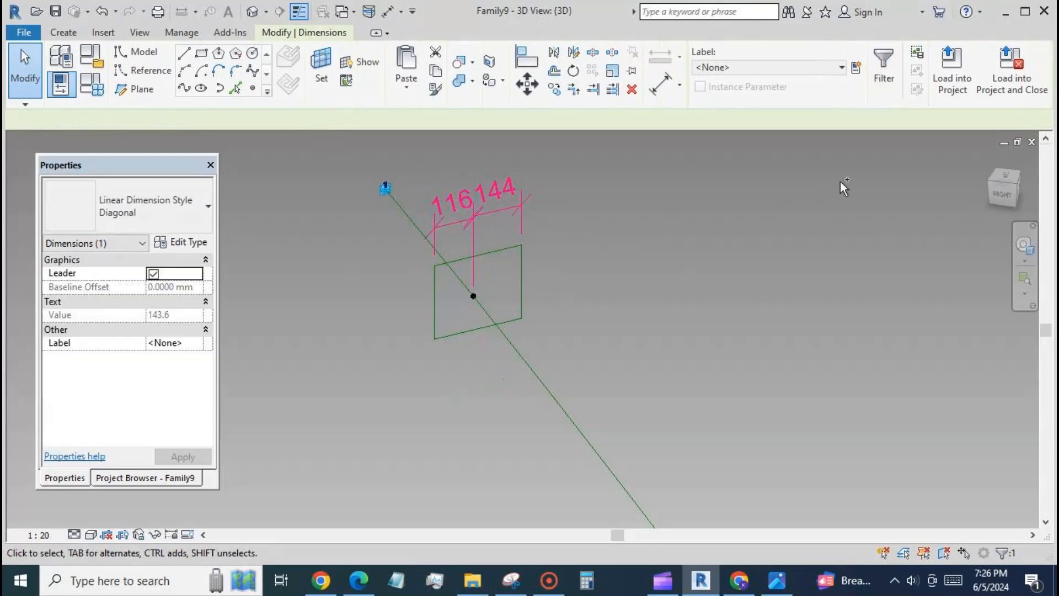
pyautogui.click(855, 67)
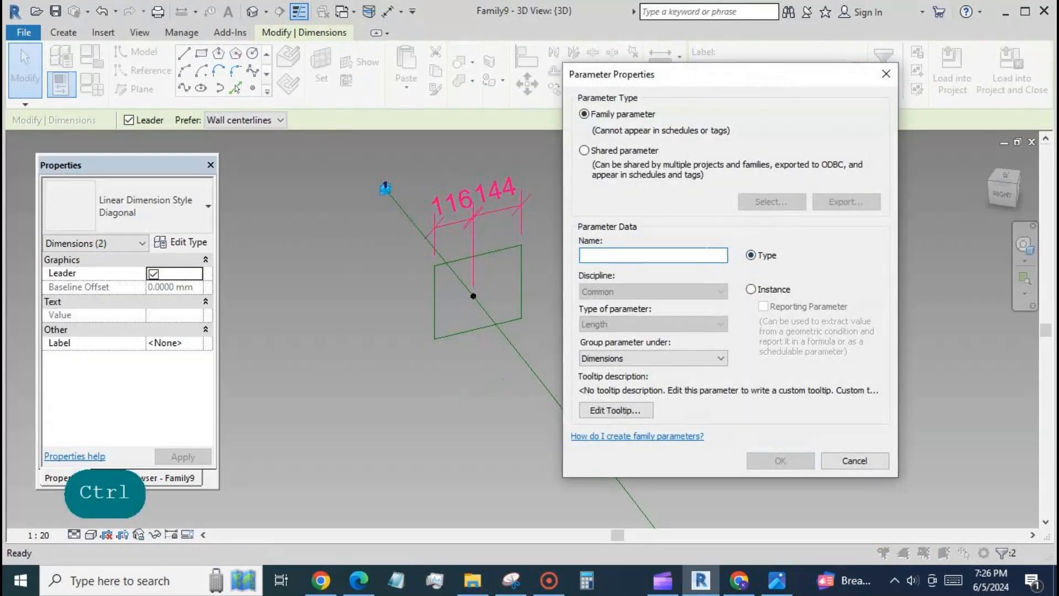
pyautogui.write('hw')
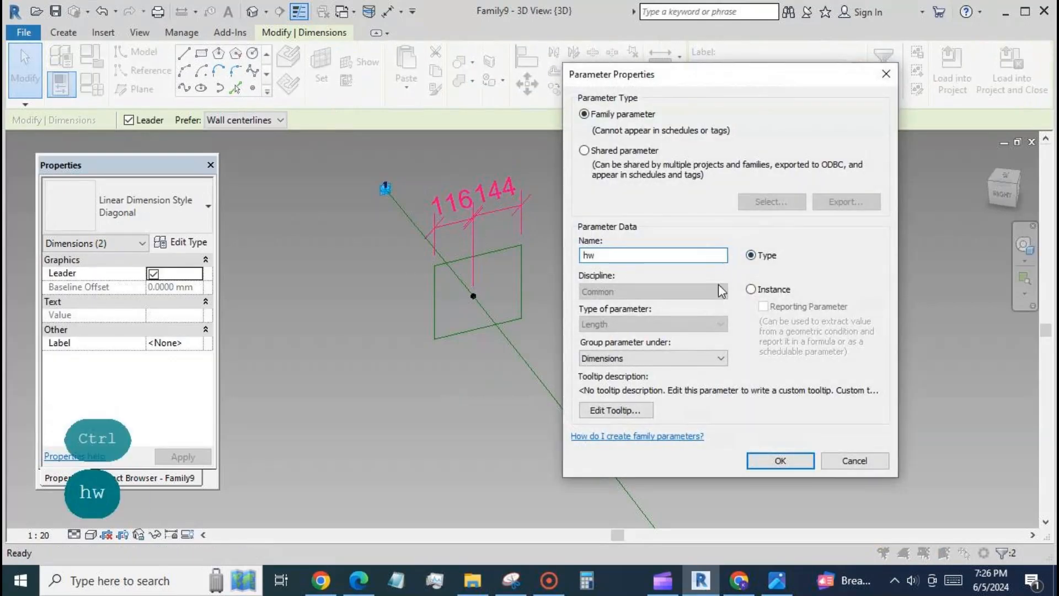
pyautogui.click(784, 461)
pyautogui.click(636, 389)
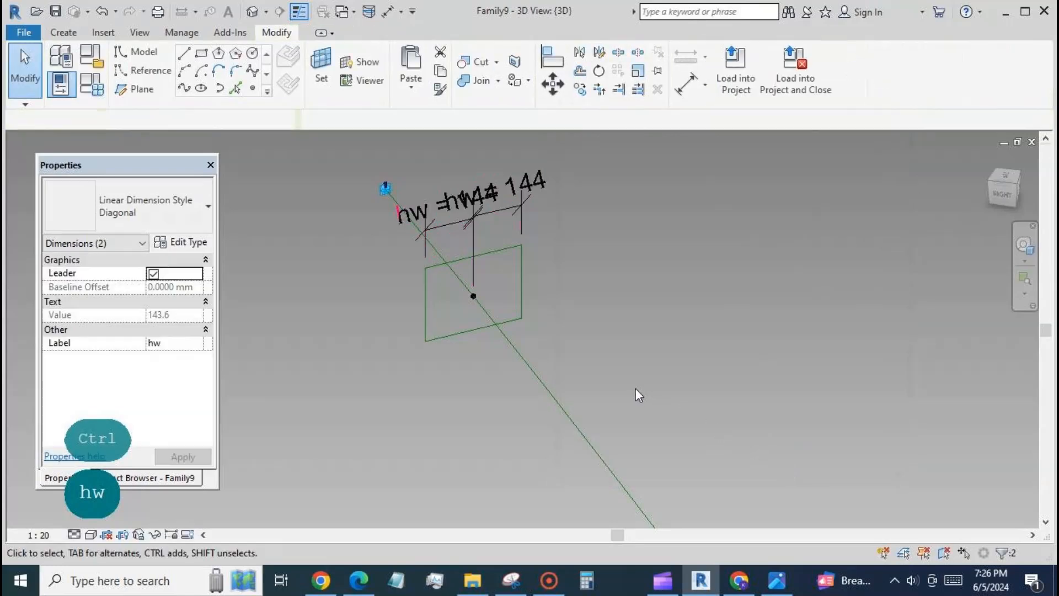
# Set the 3D view's scale to 1:10 so the dimension text is smaller
pyautogui.click(687, 84)
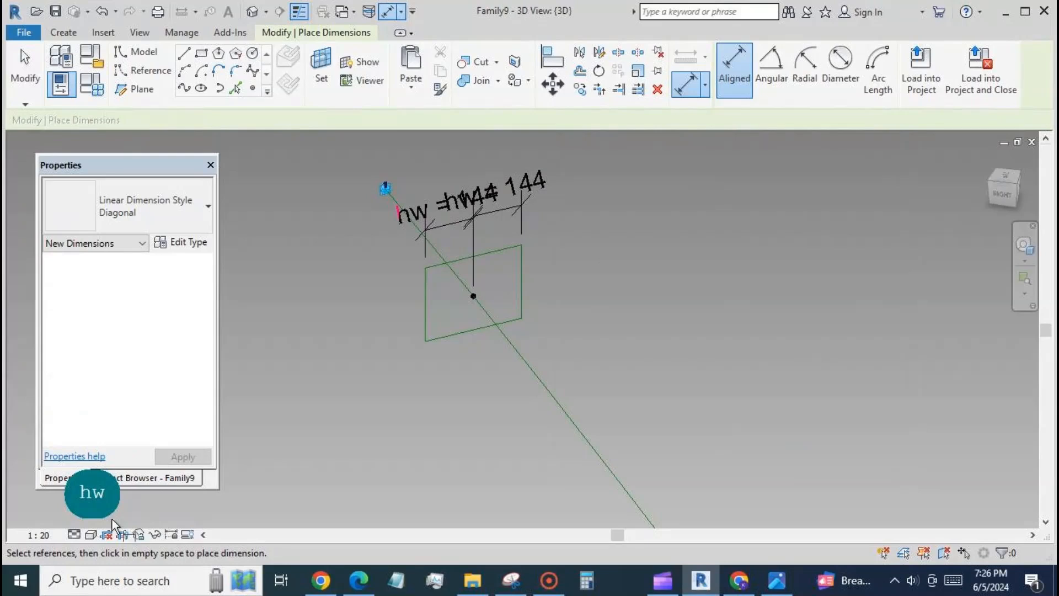
pyautogui.click(40, 536)
pyautogui.click(74, 363)
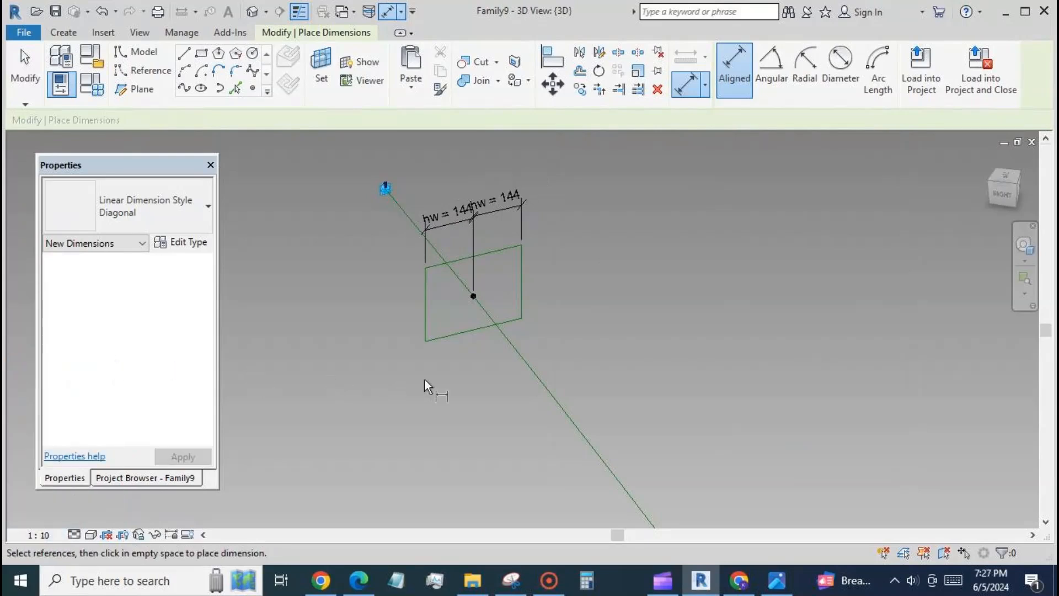
# Align the rectangle's lower side to the hosted reference point and lock the alignment
pyautogui.scroll(2, 461, 364)
pyautogui.click(553, 60)
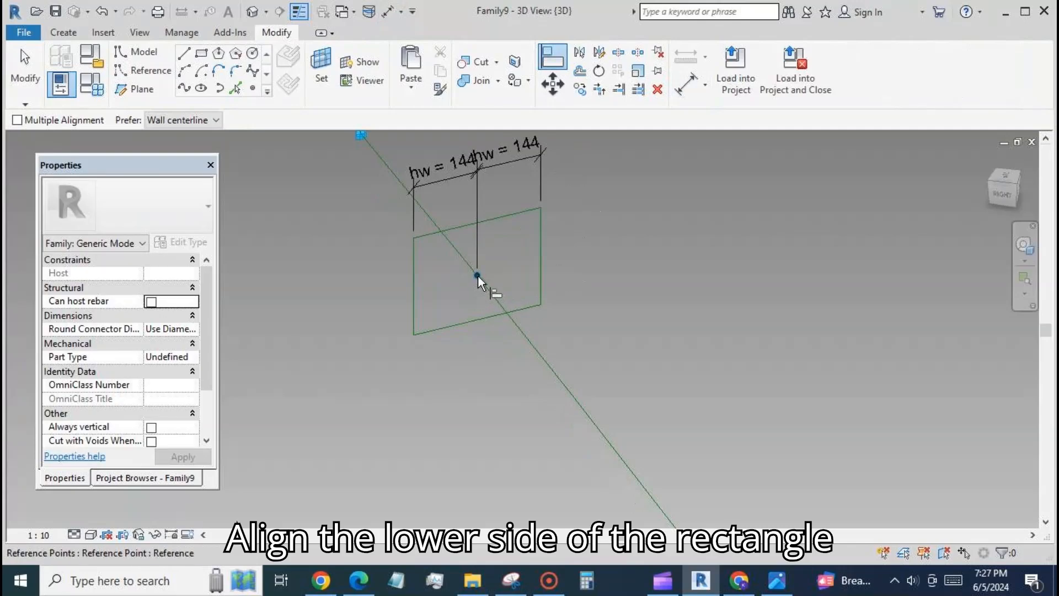
pyautogui.click(478, 277)
pyautogui.click(476, 319)
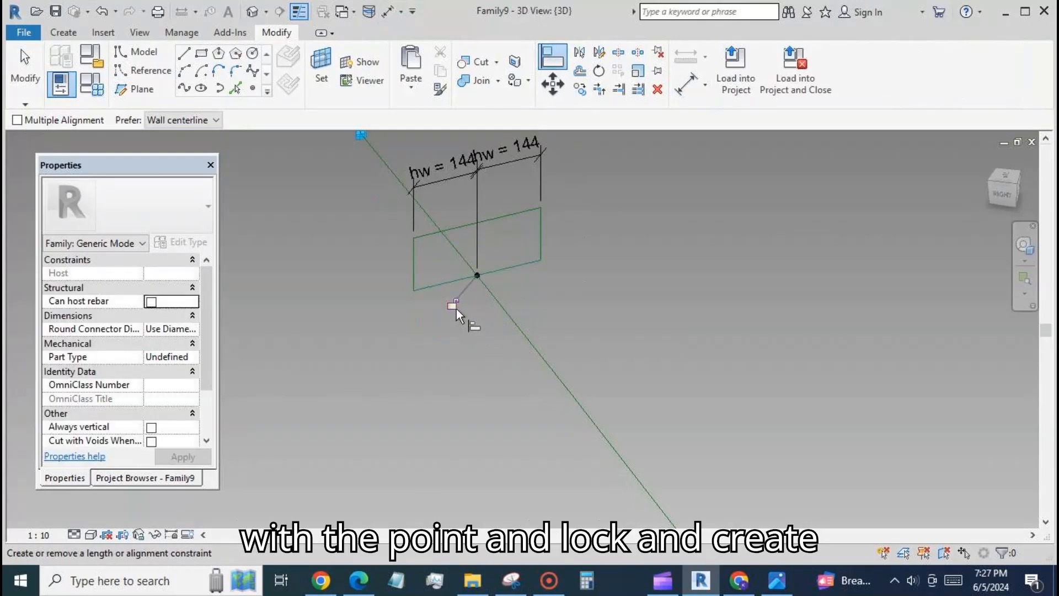
pyautogui.click(452, 304)
pyautogui.press('Escape')
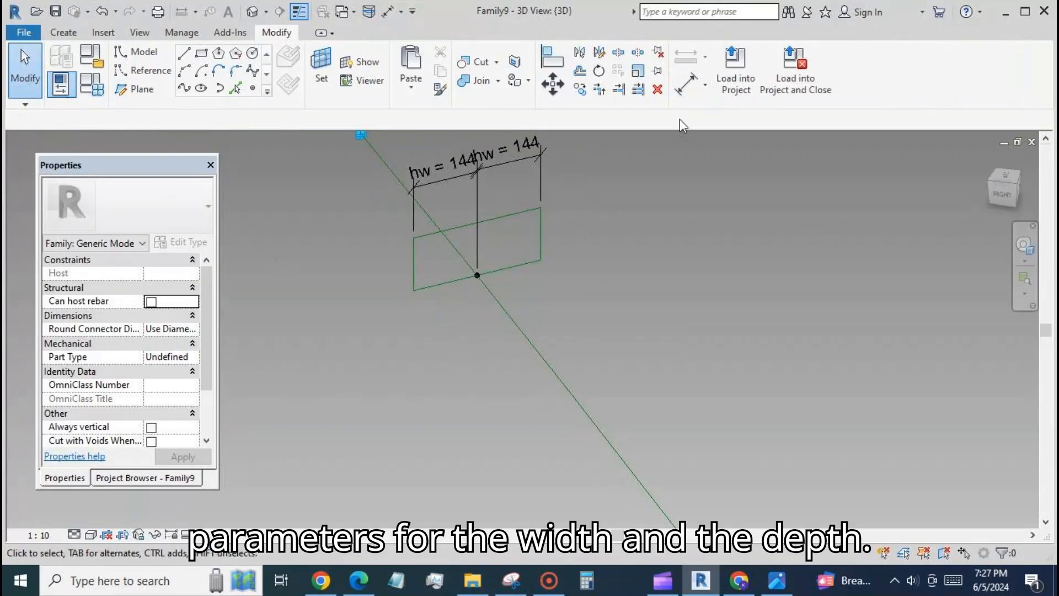
# Add an aligned dimension between the rectangle's upper side and the hosted point, placed beyond the vertical side
pyautogui.click(687, 83)
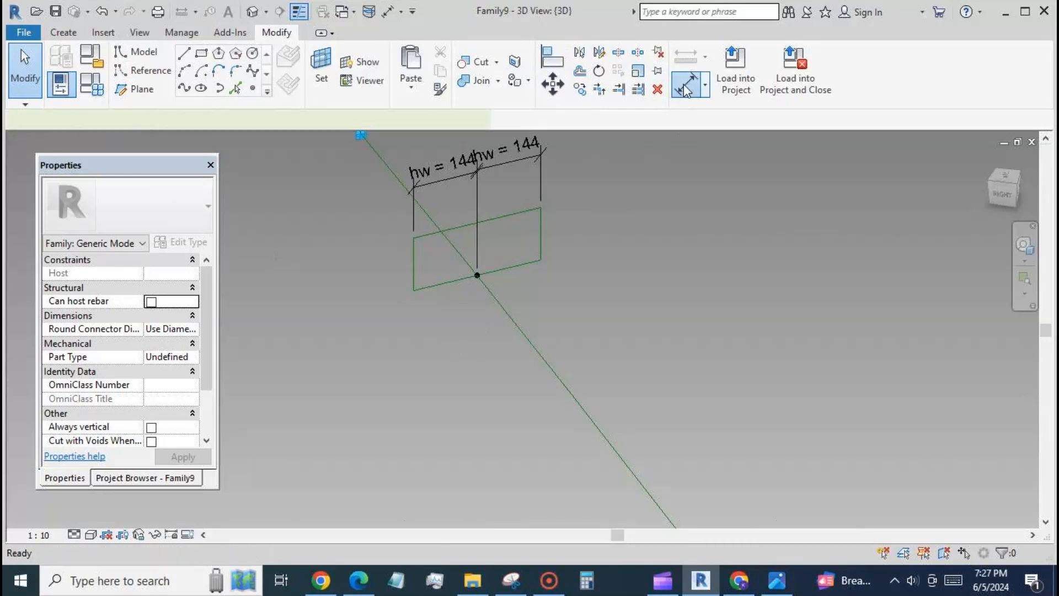
pyautogui.click(506, 218)
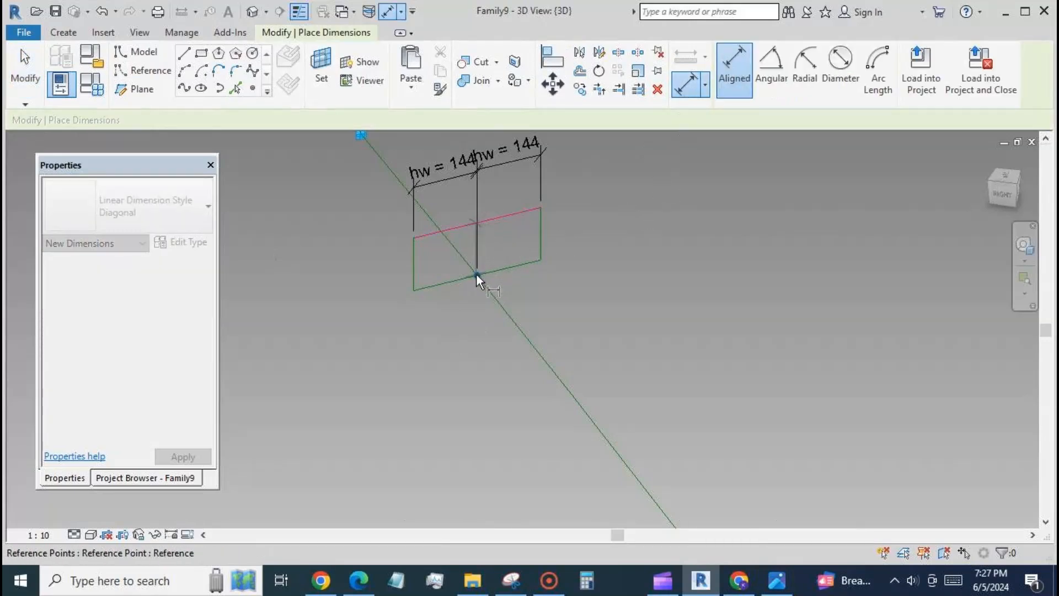
pyautogui.click(477, 274)
pyautogui.click(593, 338)
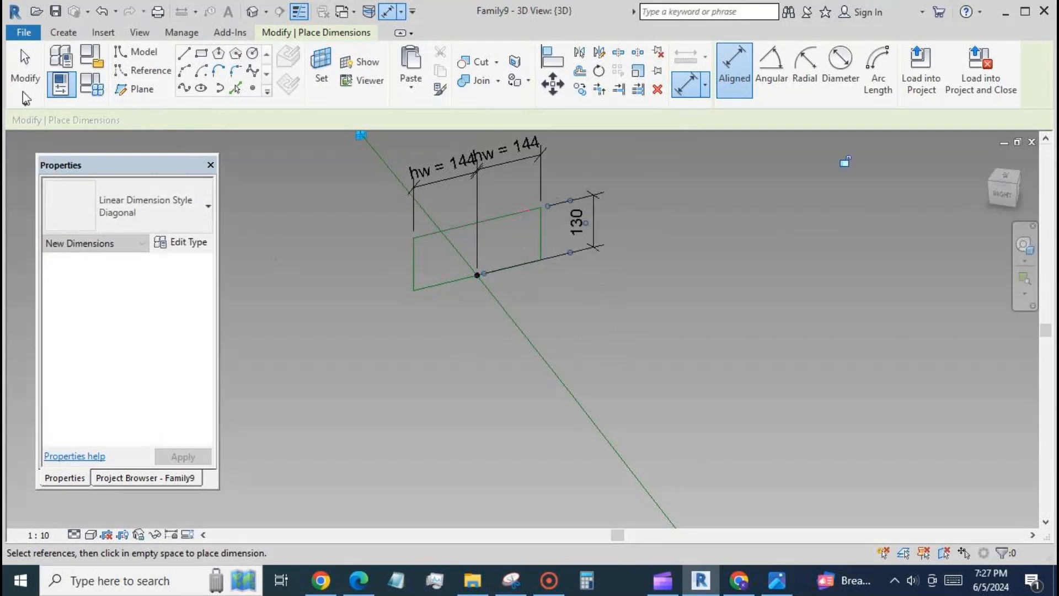
pyautogui.click(22, 79)
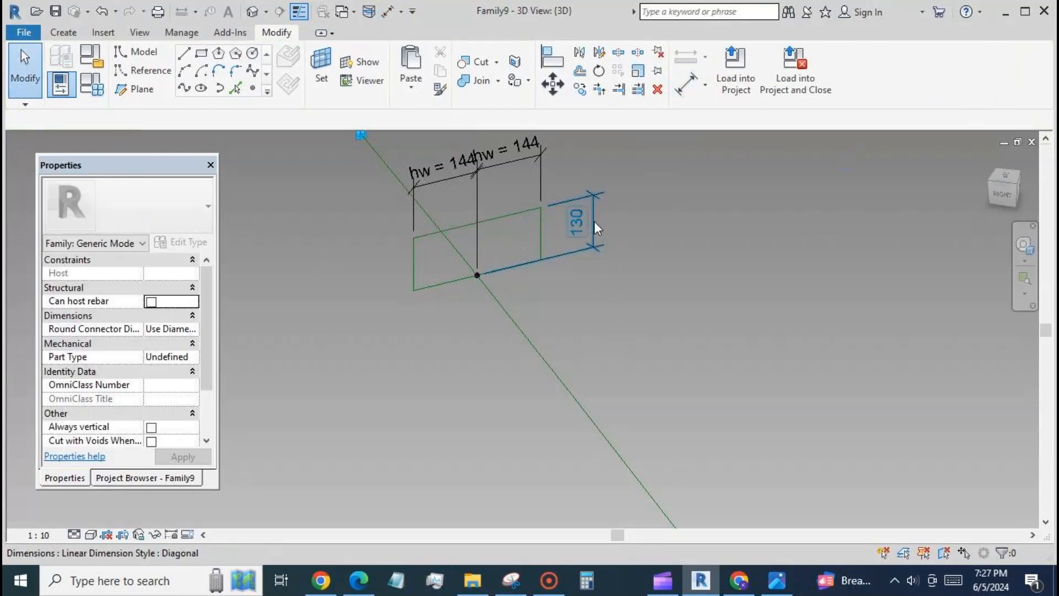
# Label the rectangle's vertical dimension with a new family type parameter named depth
pyautogui.click(594, 221)
pyautogui.click(829, 67)
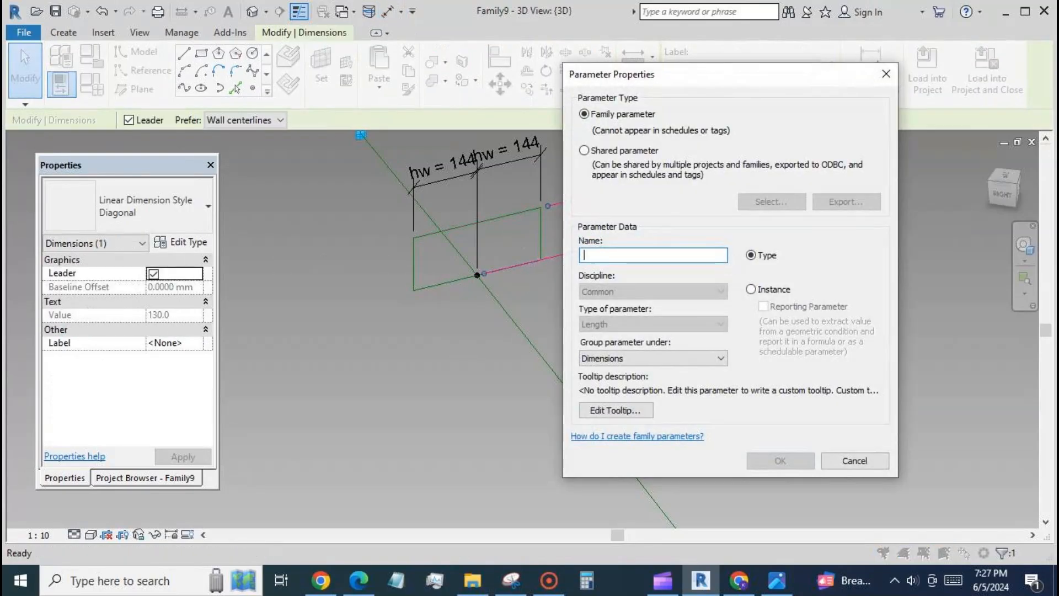
pyautogui.write('depth')
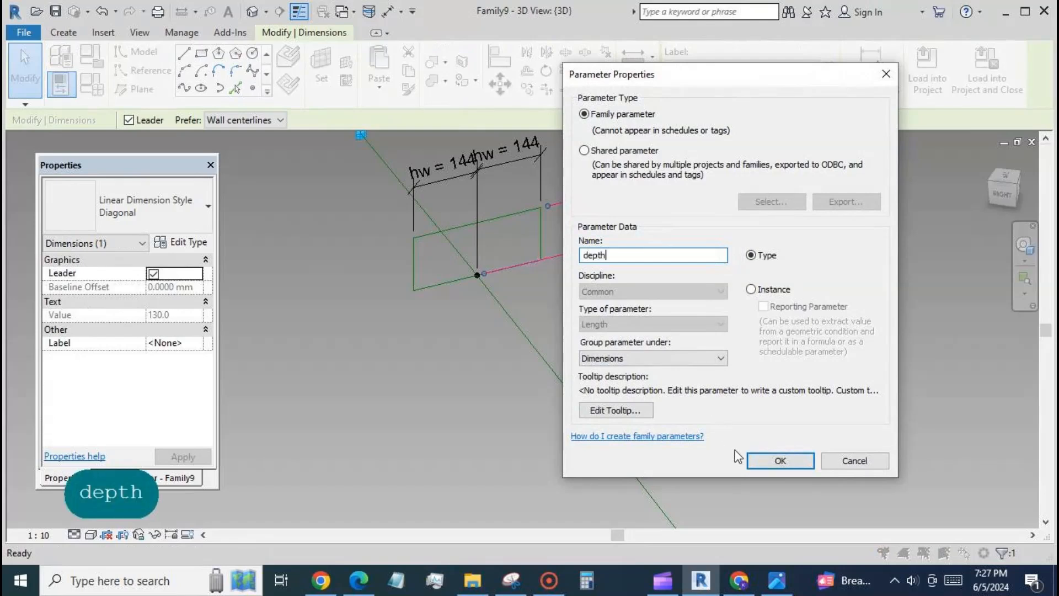
pyautogui.click(775, 461)
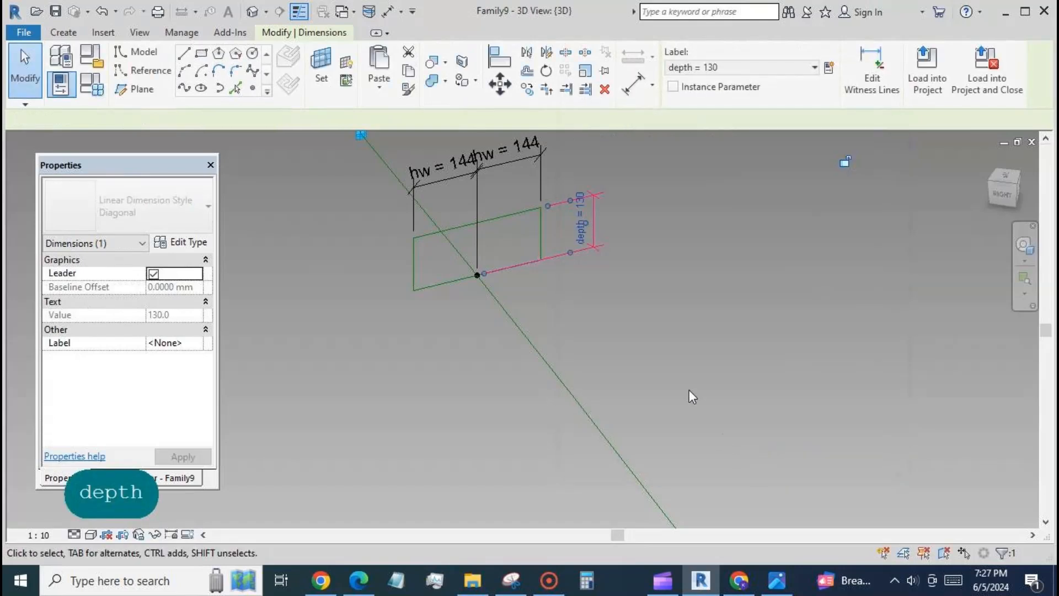
pyautogui.click(478, 373)
# Place one reference point on the rectangle's upper side and two on its lower side, one on either side of the hosted point
pyautogui.scroll(-2, 485, 375)
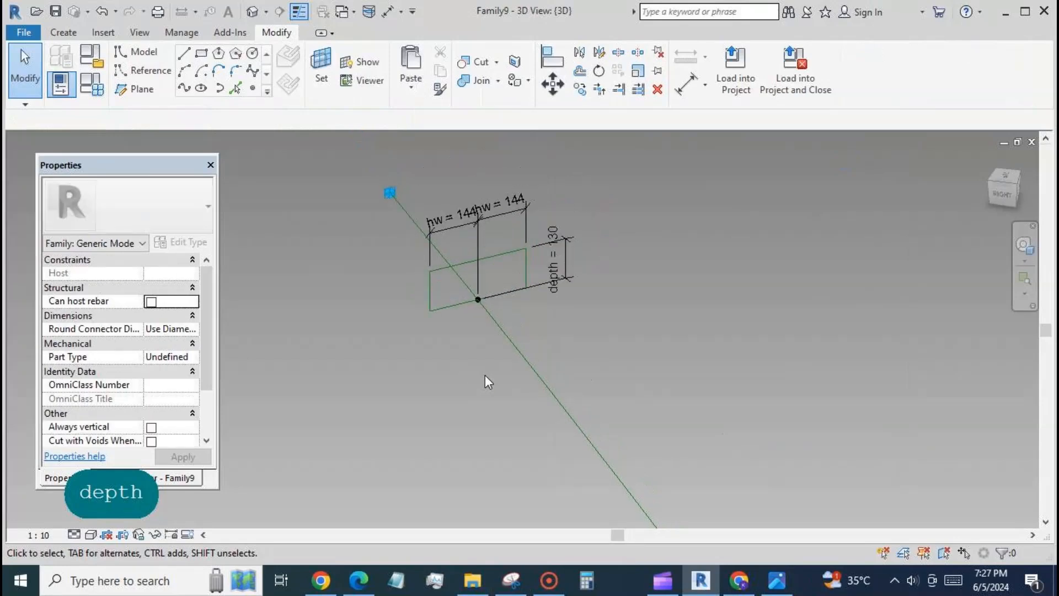
pyautogui.click(253, 88)
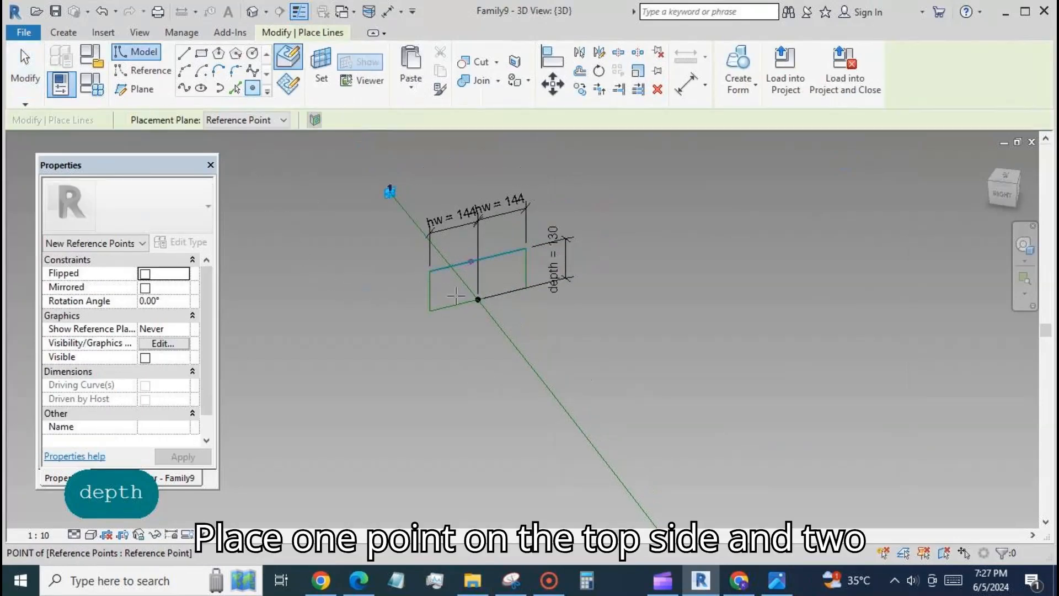
pyautogui.click(471, 261)
pyautogui.click(447, 307)
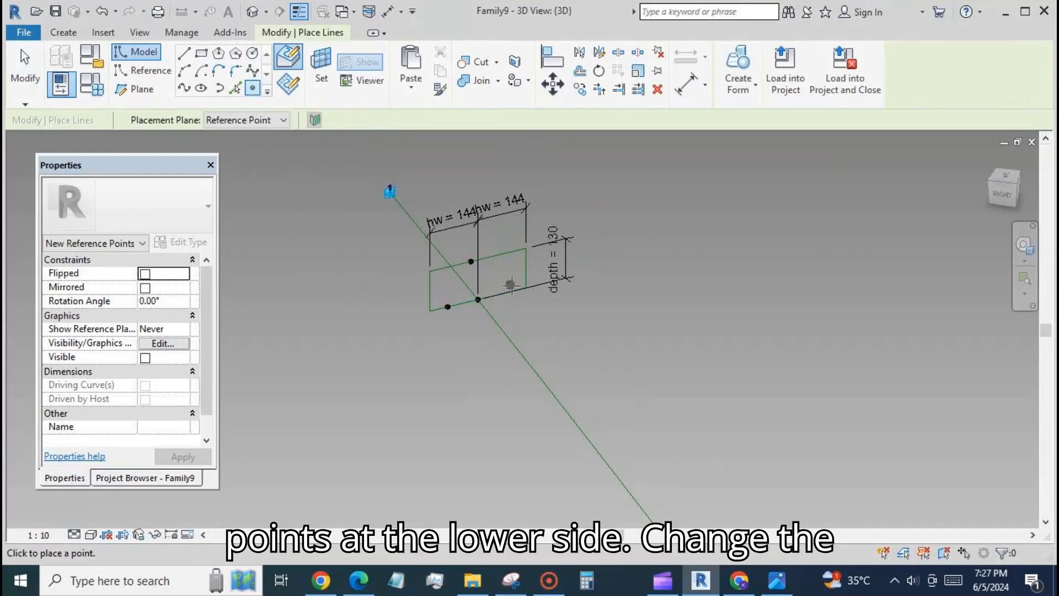
pyautogui.click(513, 291)
pyautogui.click(25, 72)
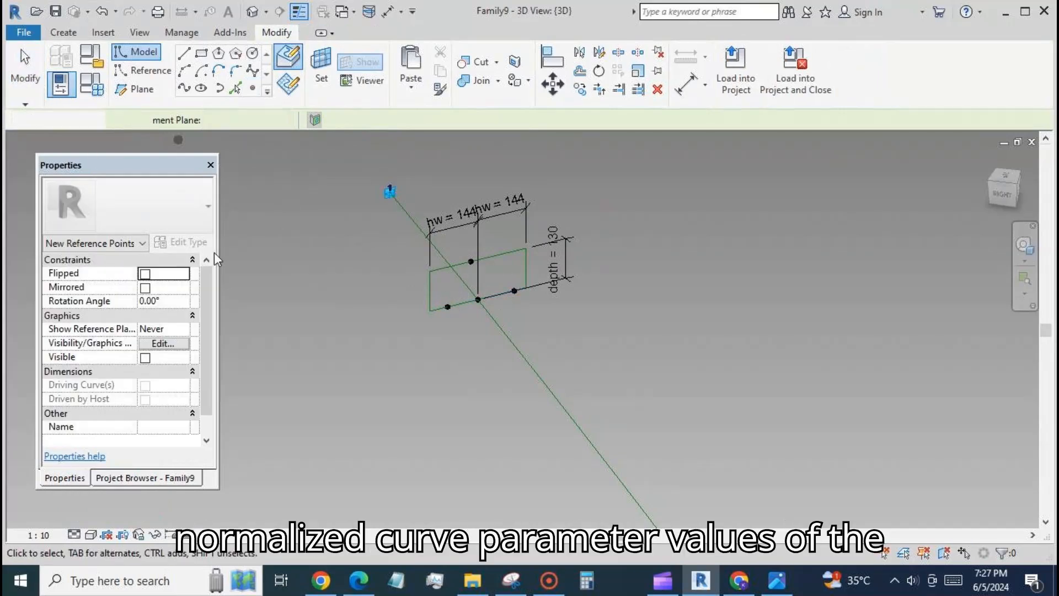
# Set the normalized curve parameter of the point on the rectangle's upper side to 0.5
pyautogui.scroll(2, 461, 289)
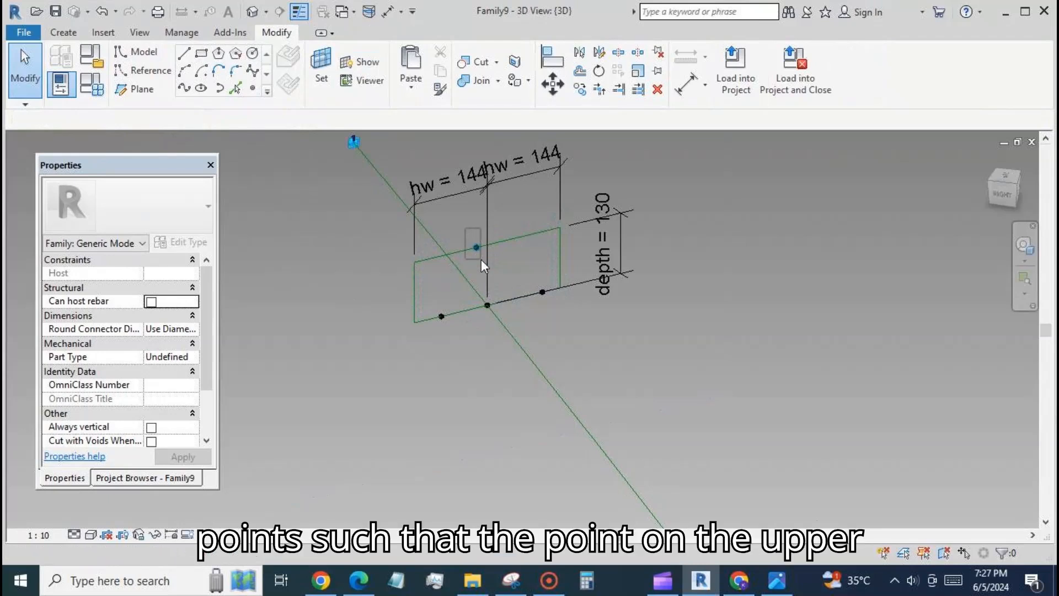
pyautogui.click(477, 247)
pyautogui.click(179, 442)
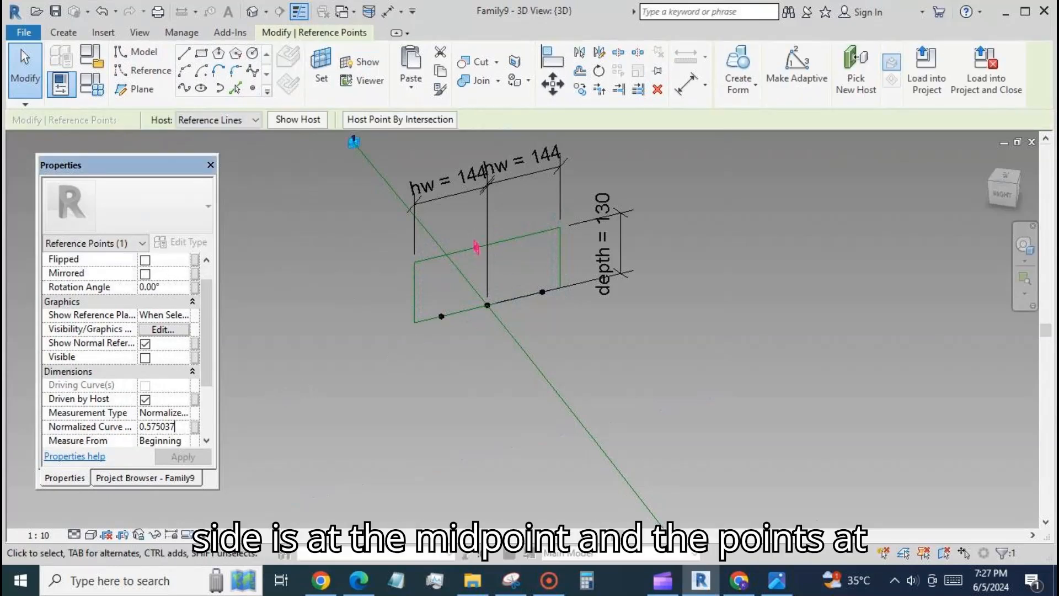
pyautogui.write('0.')
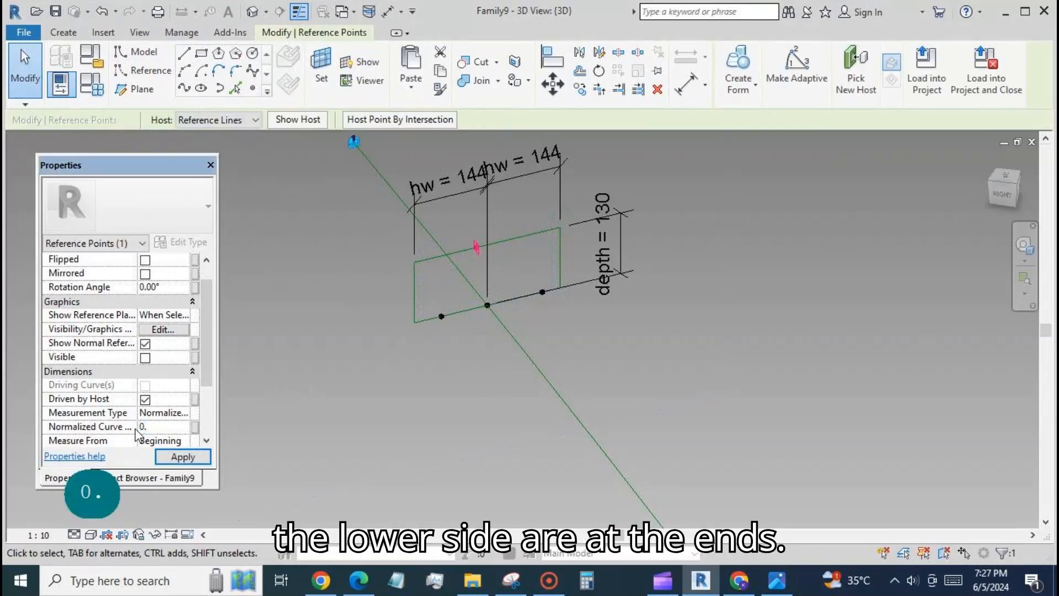
pyautogui.write('500000')
pyautogui.click(171, 458)
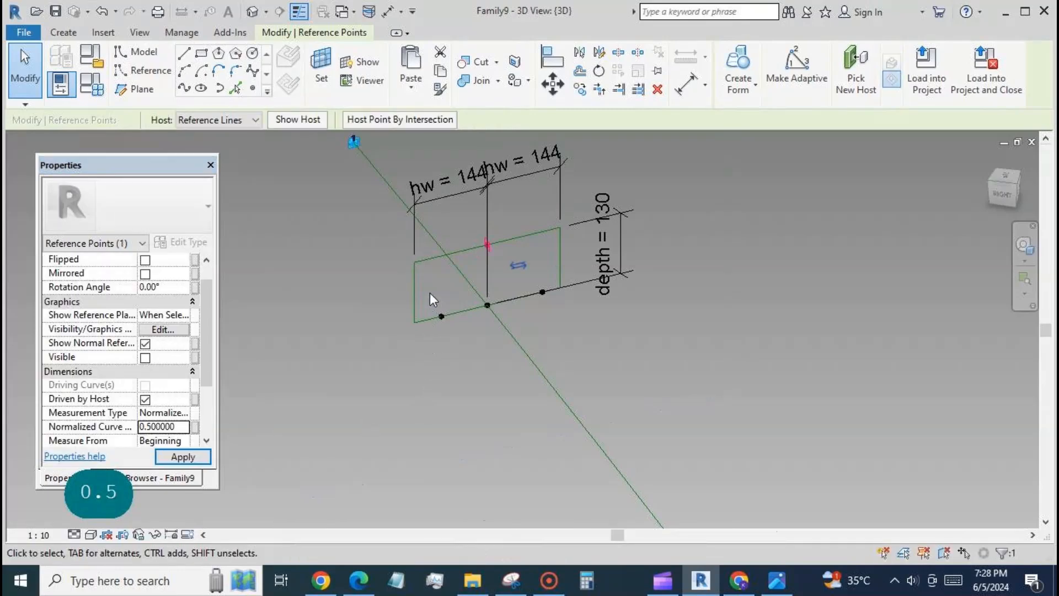
pyautogui.click(270, 408)
# Set the normalized curve parameter of the left point on the rectangle's lower side to 0
pyautogui.click(441, 316)
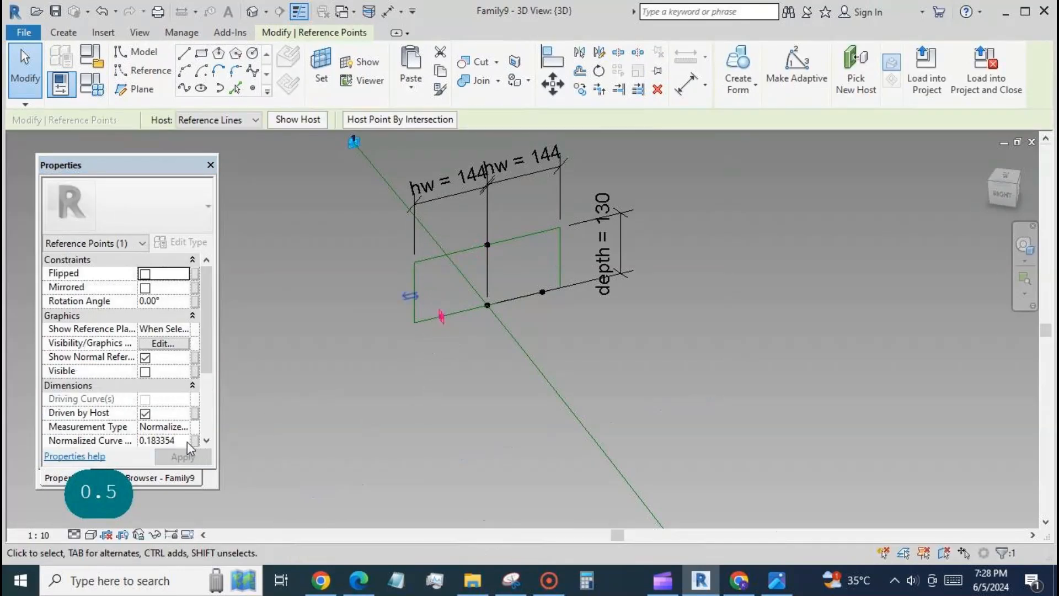
pyautogui.write('0')
pyautogui.click(182, 457)
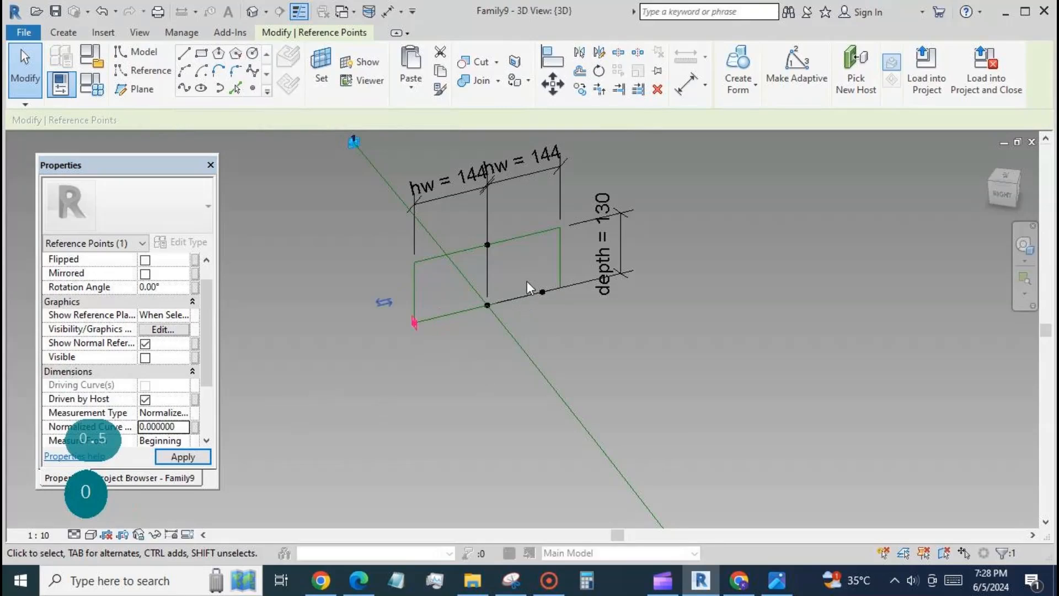
# Set the normalized curve parameter of the right point on the rectangle's lower side to 1
pyautogui.click(548, 299)
pyautogui.moveTo(531, 270); pyautogui.dragTo(553, 307)
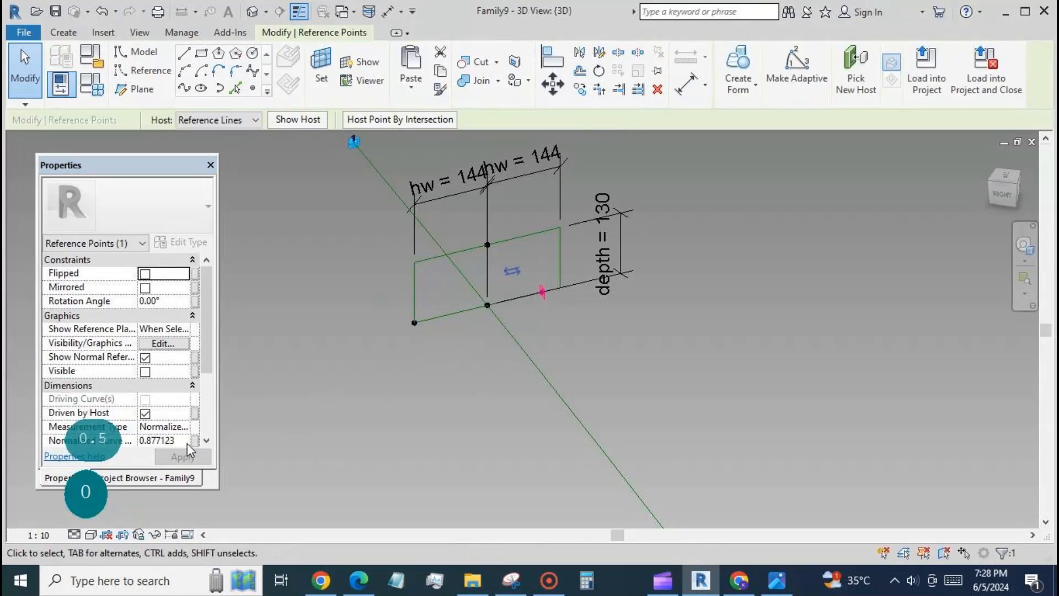
pyautogui.click(187, 443)
pyautogui.write('1')
pyautogui.click(182, 457)
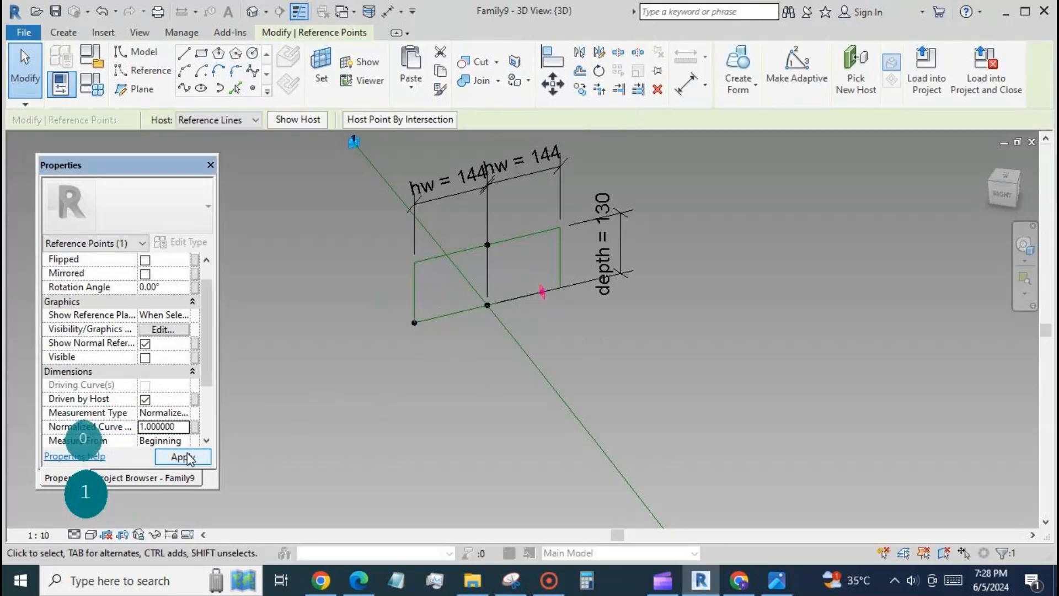
pyautogui.click(380, 415)
# Join the upper side's midpoint to each of the two lower corner points with Spline Through Points to form a triangular profile
pyautogui.moveTo(396, 309); pyautogui.dragTo(427, 332)
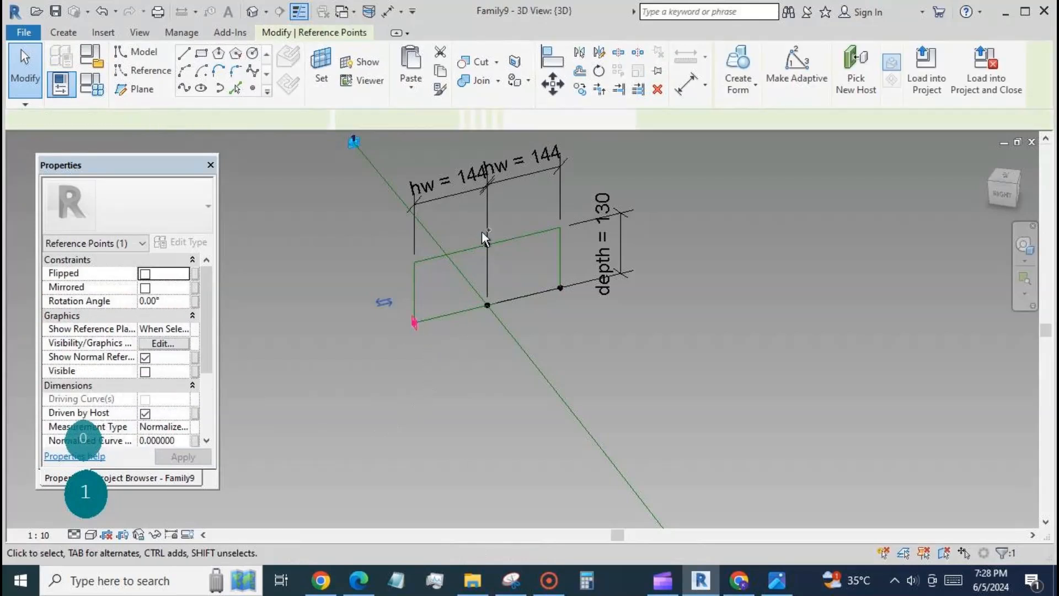
pyautogui.keyDown('ctrl'); pyautogui.click(488, 244); pyautogui.keyUp('ctrl')
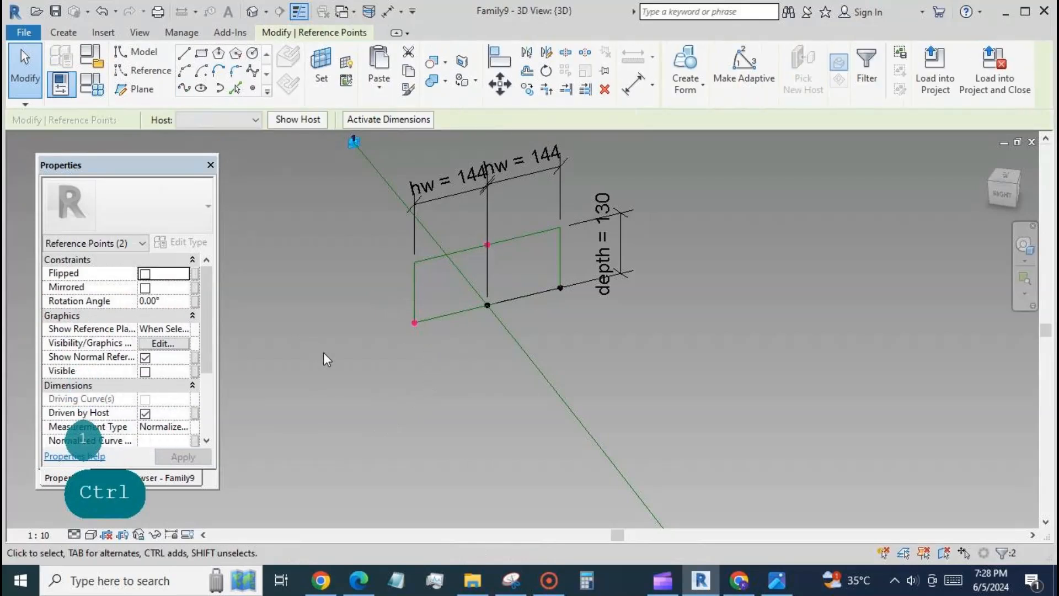
pyautogui.click(184, 87)
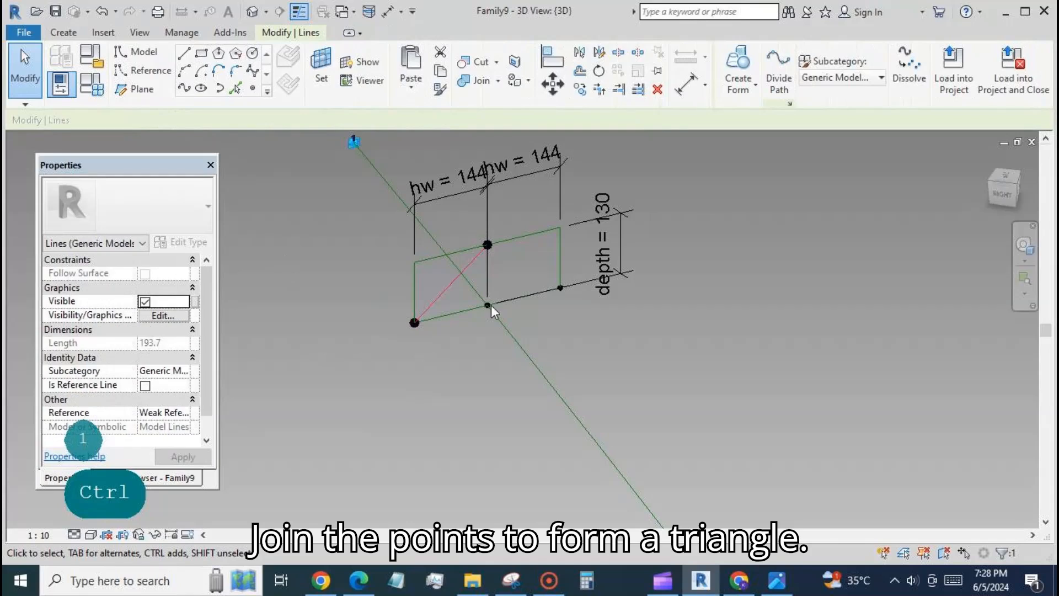
pyautogui.moveTo(475, 230); pyautogui.dragTo(576, 303)
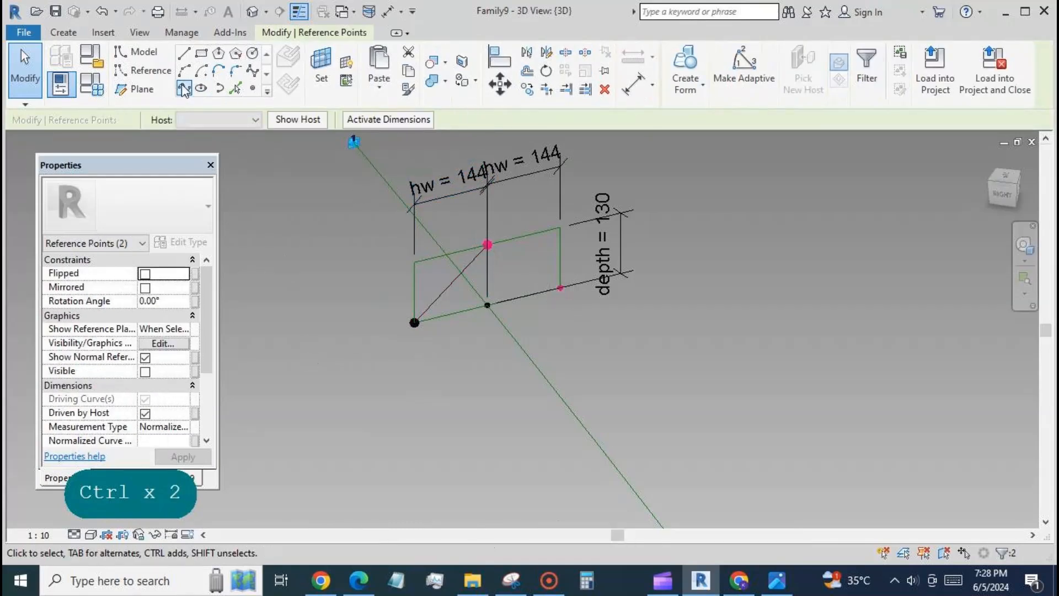
pyautogui.click(184, 88)
pyautogui.keyDown('ctrl'); pyautogui.click(431, 303); pyautogui.keyUp('ctrl')
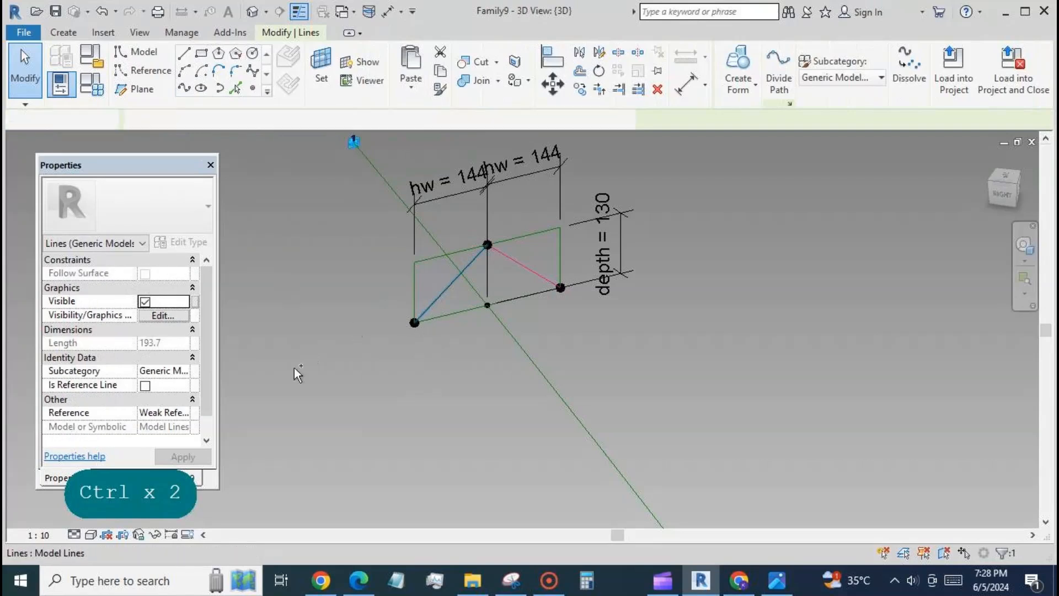
pyautogui.click(145, 386)
pyautogui.click(452, 382)
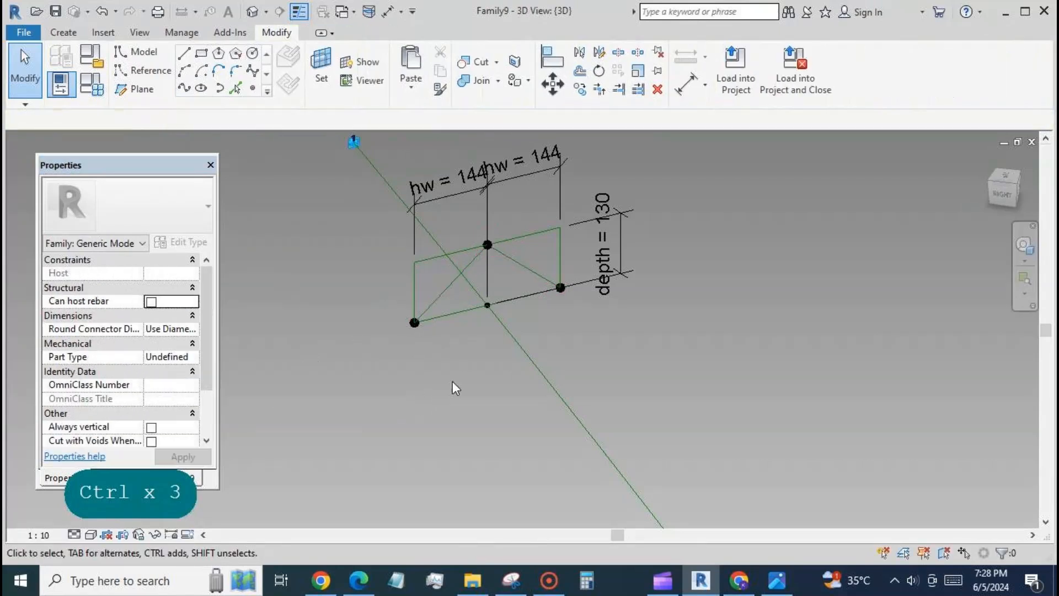
# Copy the dimensioned rectangle with its triangular profile to two free spots beside the original, using multiple unconstrained copies
pyautogui.scroll(-2, 453, 382)
pyautogui.moveTo(403, 190); pyautogui.dragTo(592, 368)
pyautogui.click(599, 90)
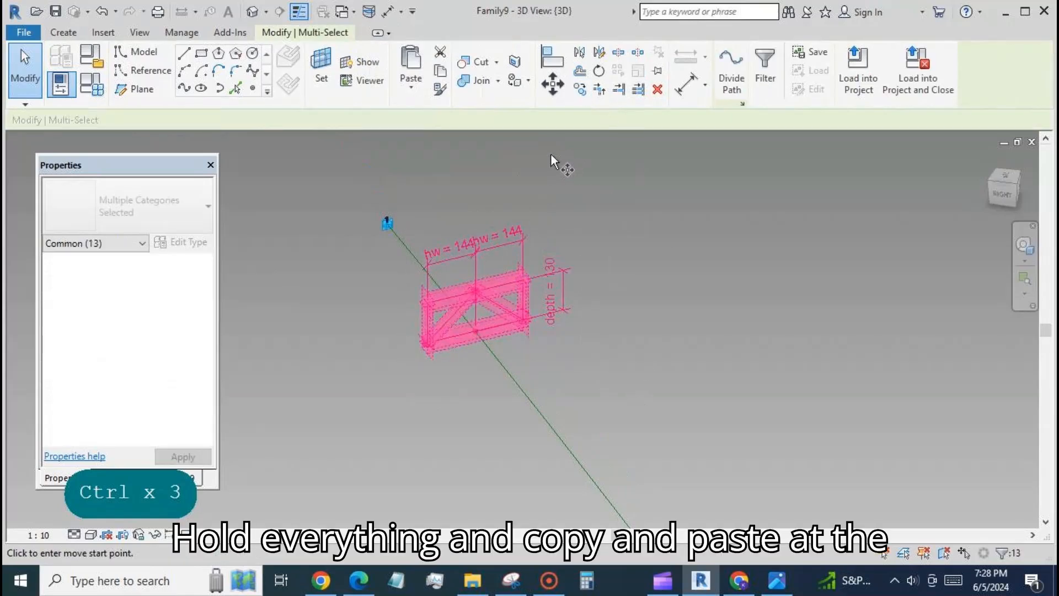
pyautogui.click(245, 121)
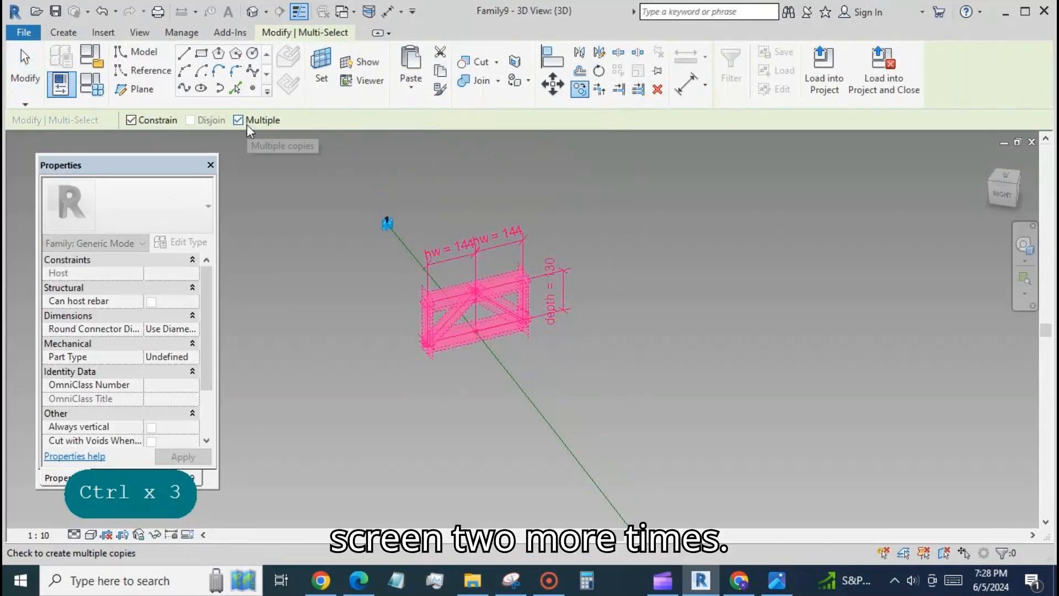
pyautogui.click(131, 120)
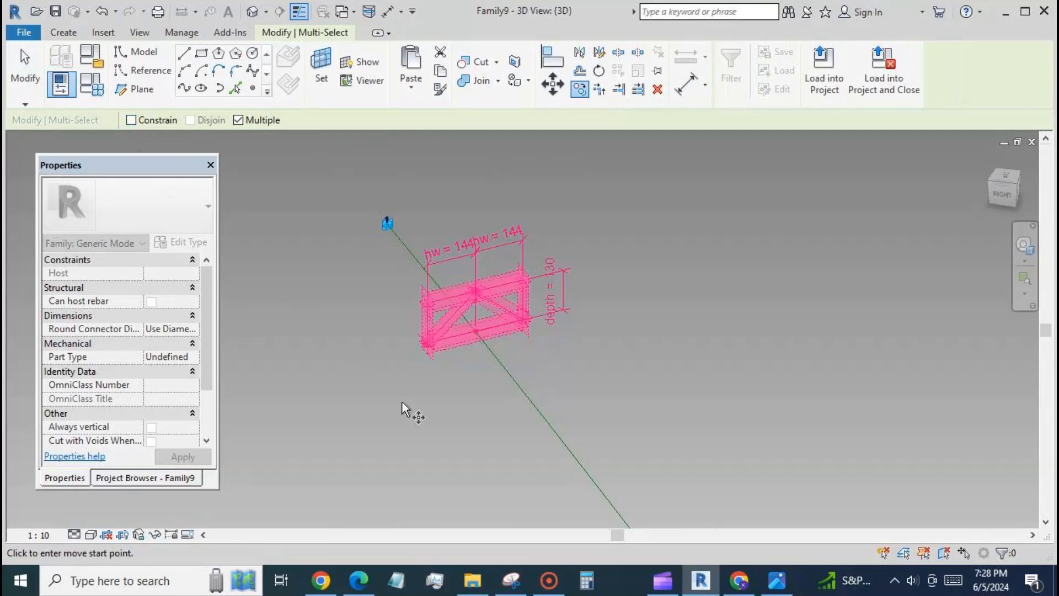
pyautogui.click(652, 274)
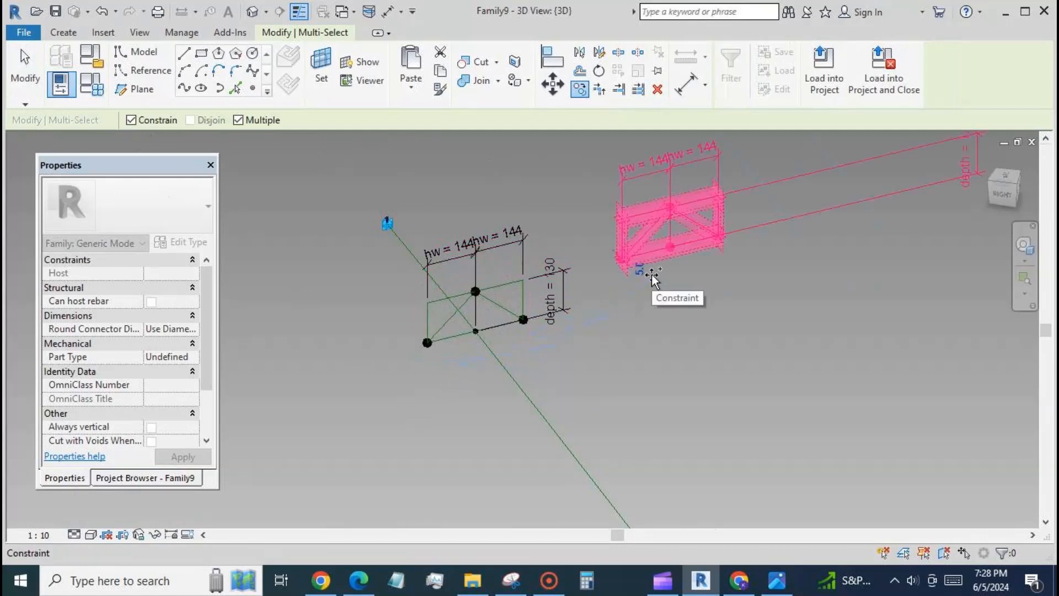
pyautogui.click(131, 121)
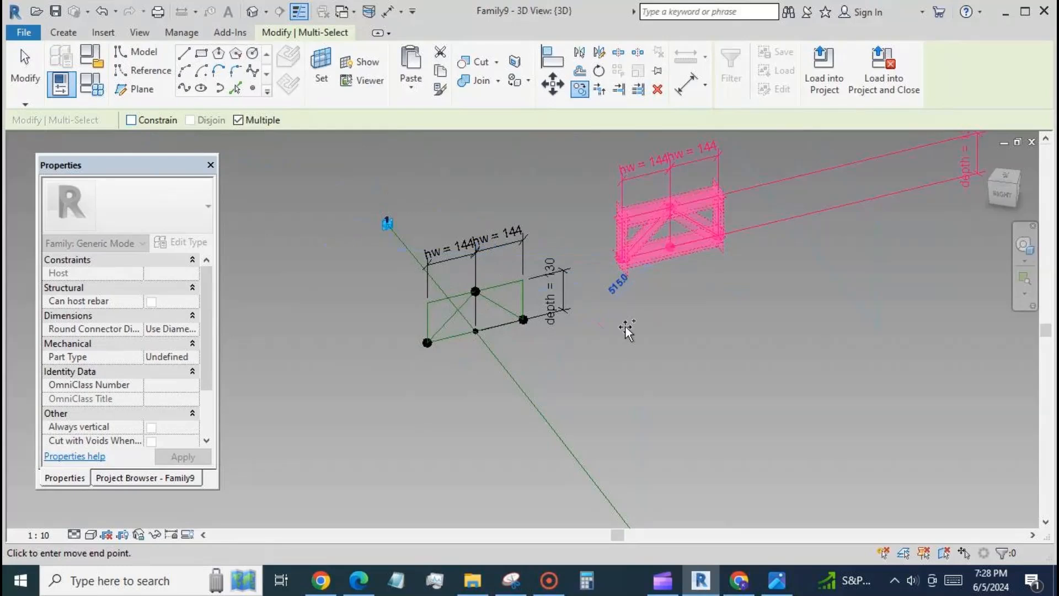
pyautogui.click(797, 323)
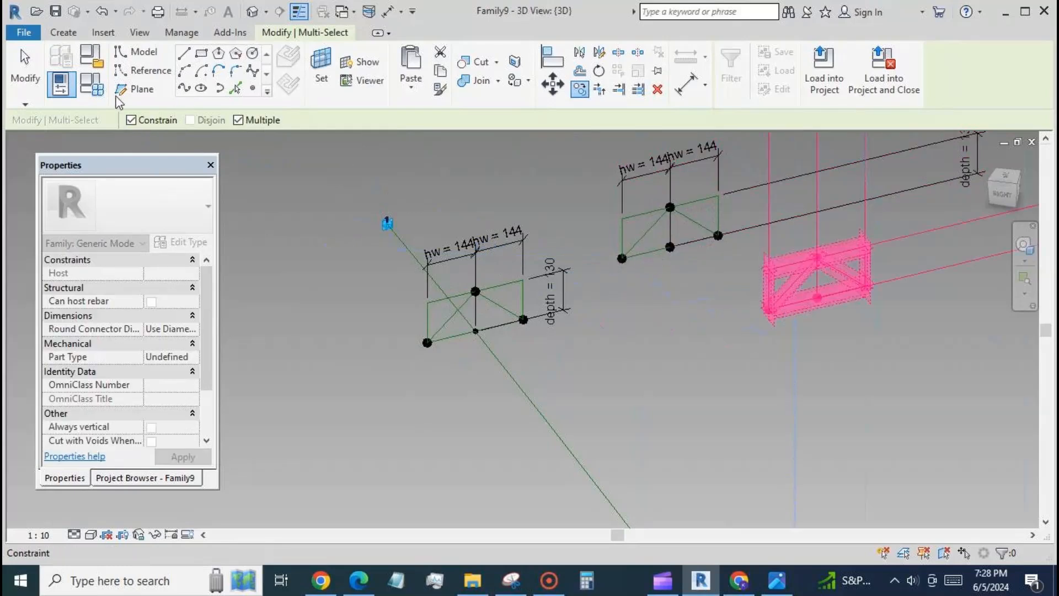
pyautogui.click(47, 97)
# Re-host both copies' base points on the reference line, one between adaptive points 1 and 2 and the other just past point 2
pyautogui.scroll(-3, 429, 176)
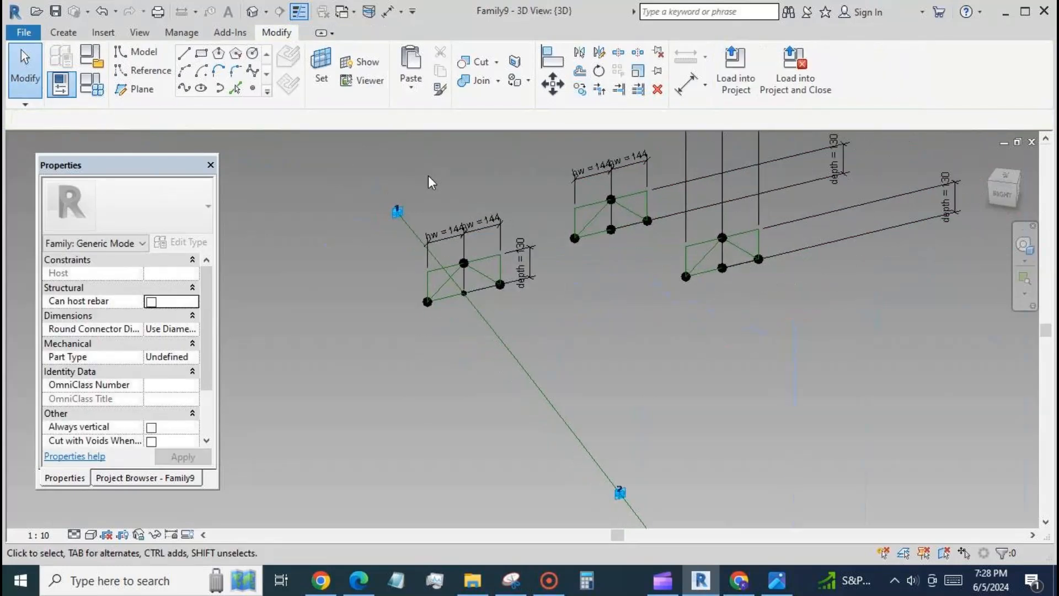
pyautogui.scroll(-1, 431, 179)
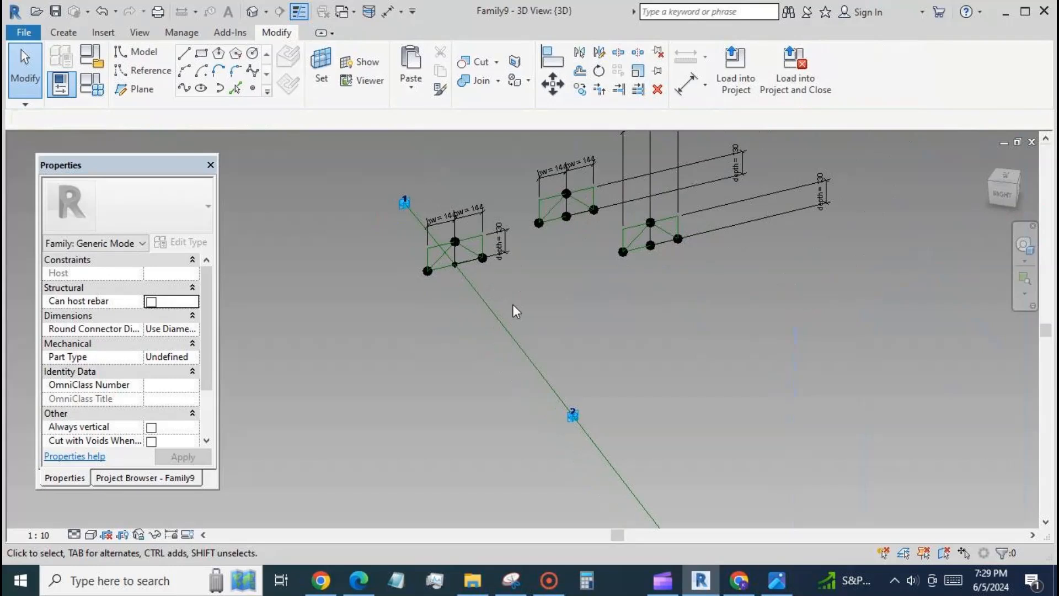
pyautogui.click(567, 217)
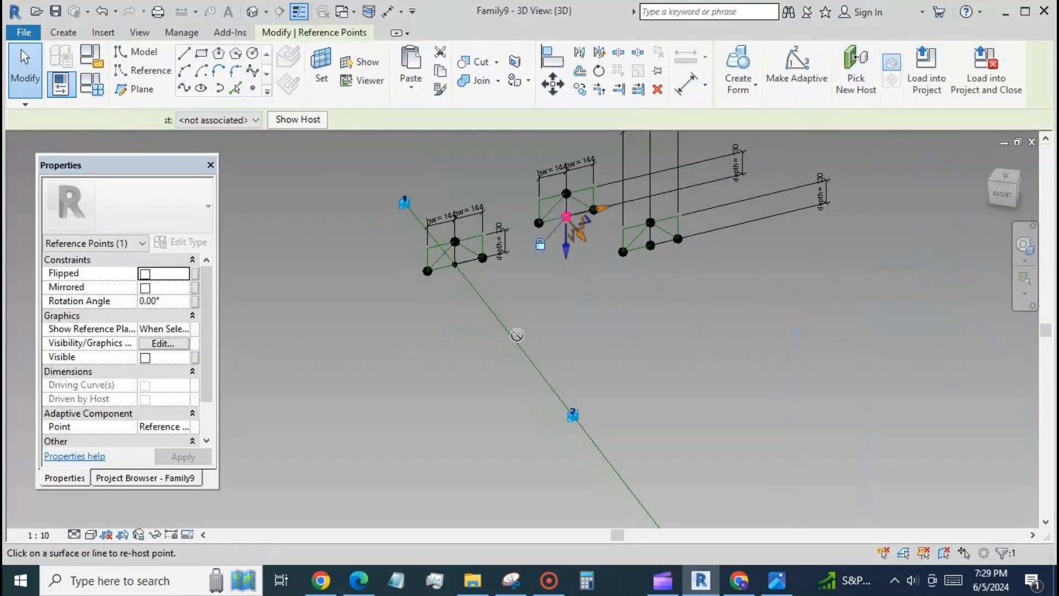
pyautogui.moveTo(566, 216); pyautogui.dragTo(514, 317)
pyautogui.click(651, 279)
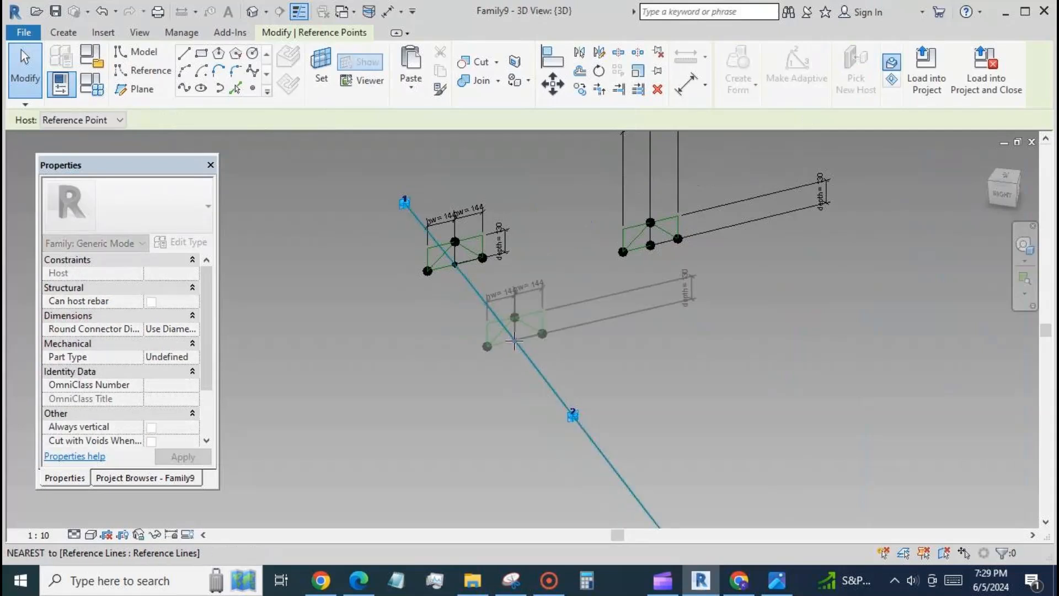
pyautogui.click(651, 245)
pyautogui.click(846, 82)
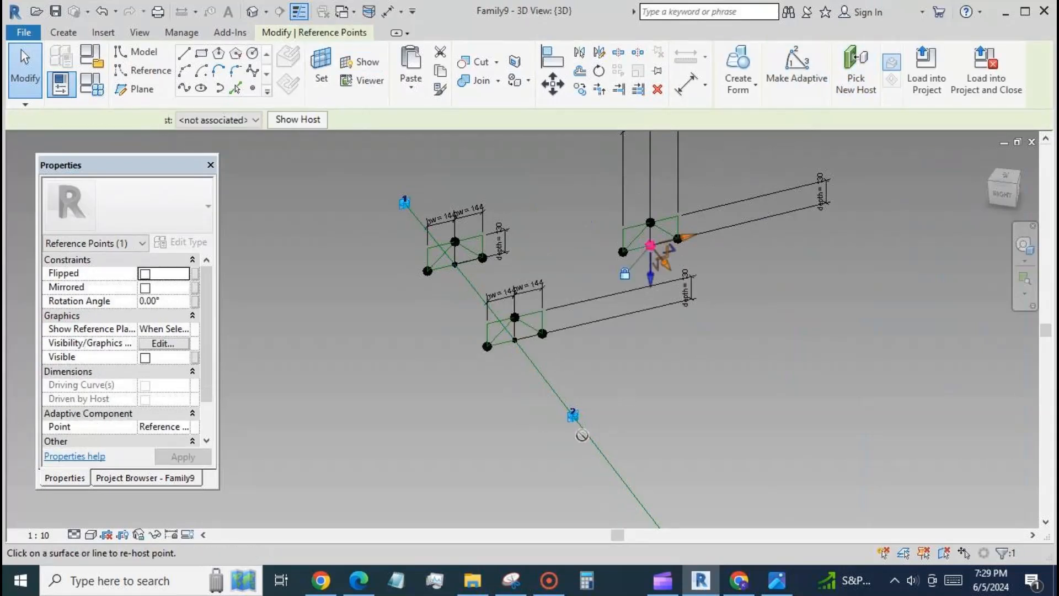
pyautogui.click(607, 458)
# Bring the depth dimension lines of the two copied profiles close to their rectangles
pyautogui.scroll(-2, 558, 210)
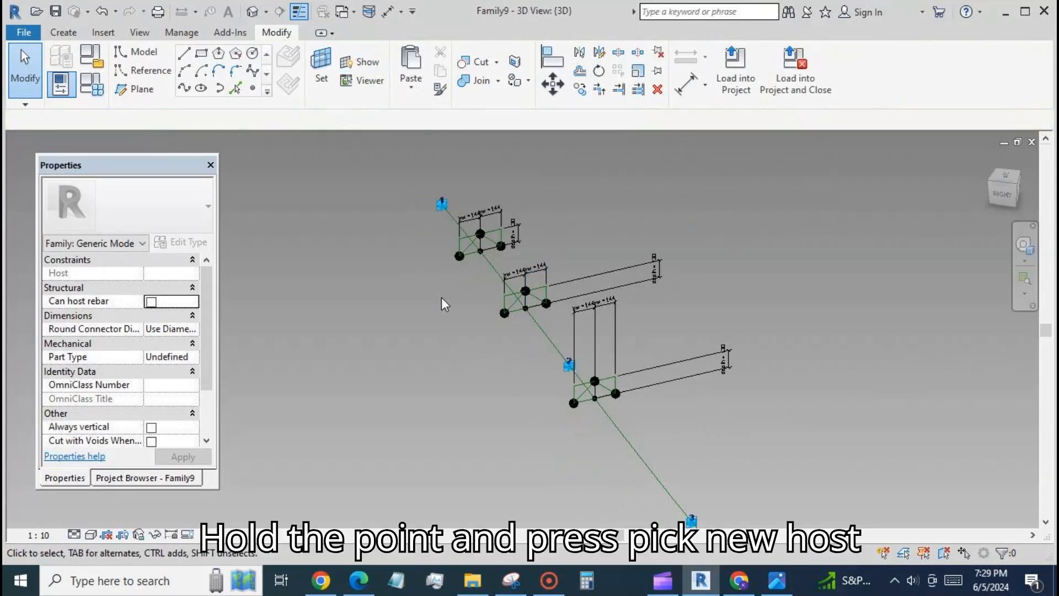
pyautogui.click(661, 267)
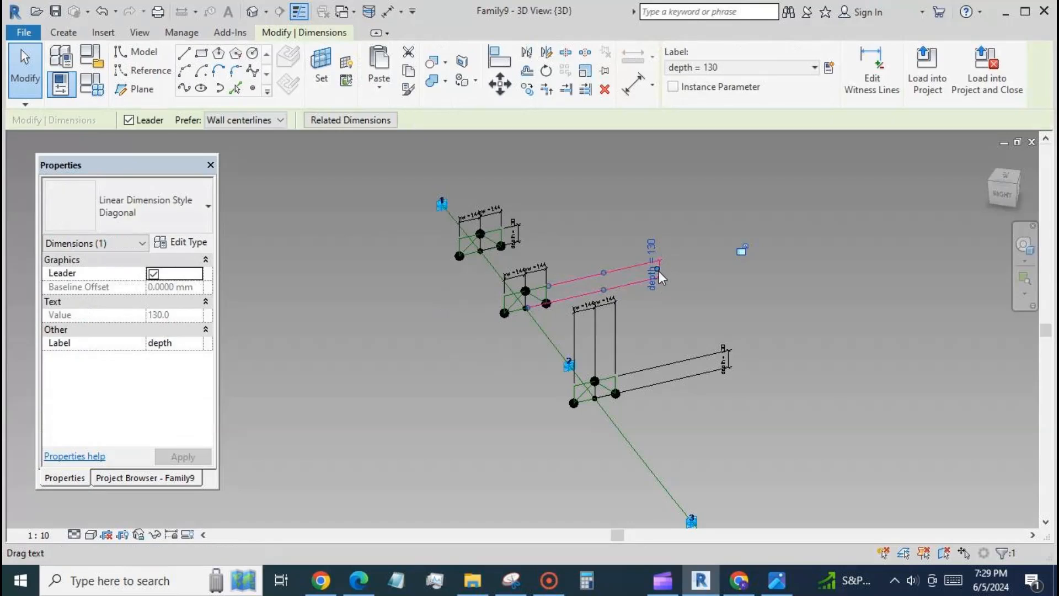
pyautogui.moveTo(659, 270); pyautogui.dragTo(563, 283)
pyautogui.click(693, 353)
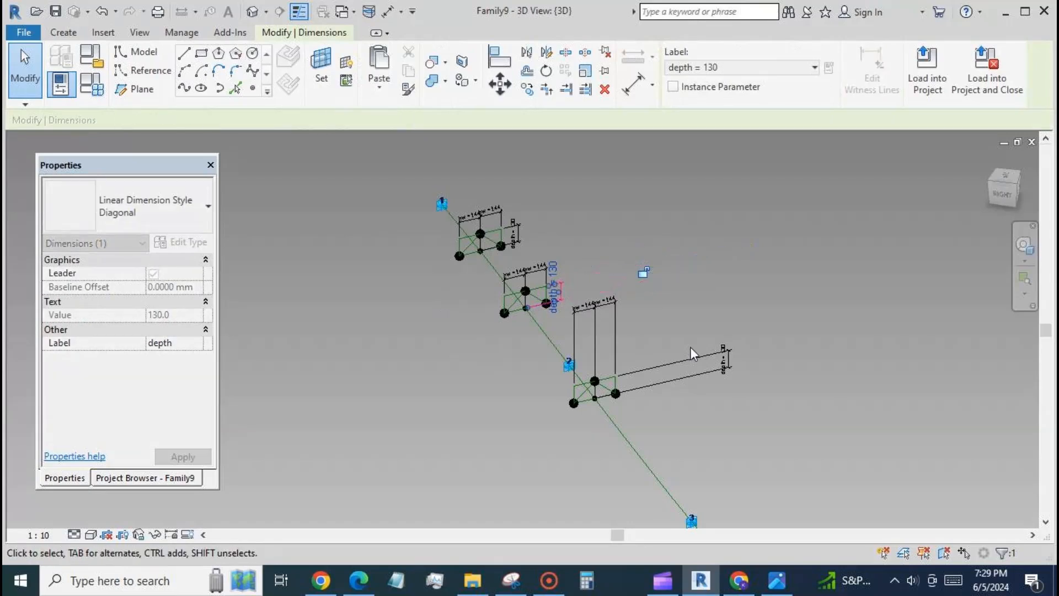
pyautogui.click(726, 358)
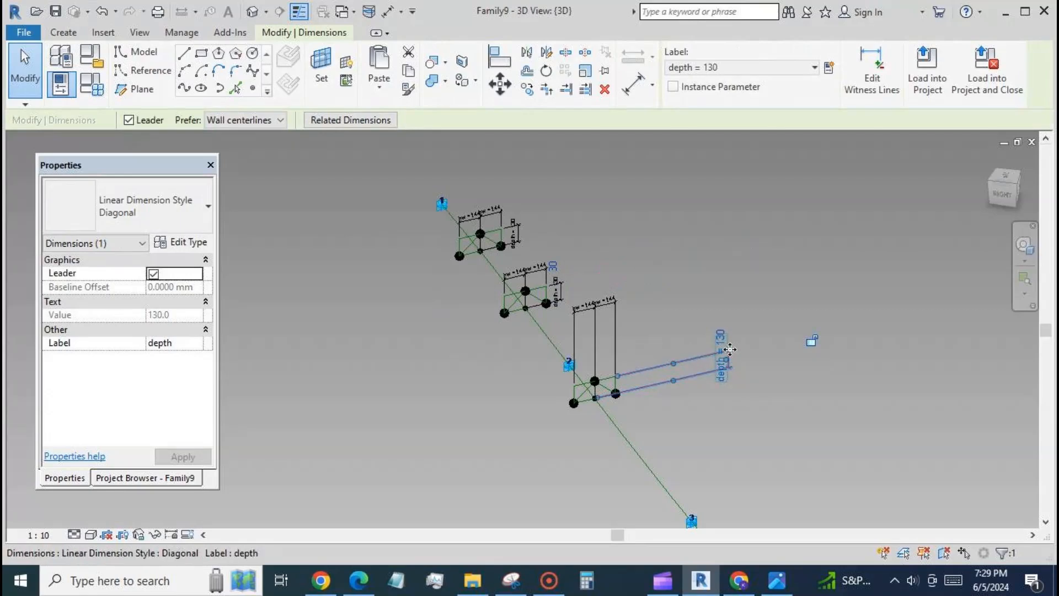
pyautogui.moveTo(726, 352); pyautogui.dragTo(634, 357)
pyautogui.click(619, 297)
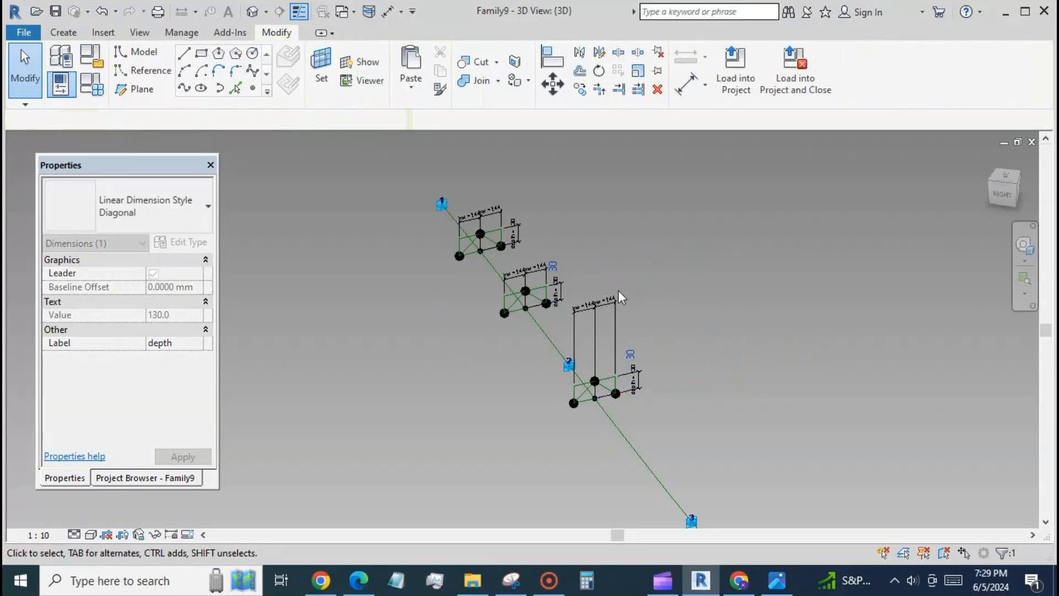
# Bring the two hw dimension lines of the lowest profile down close to its rectangle
pyautogui.click(616, 305)
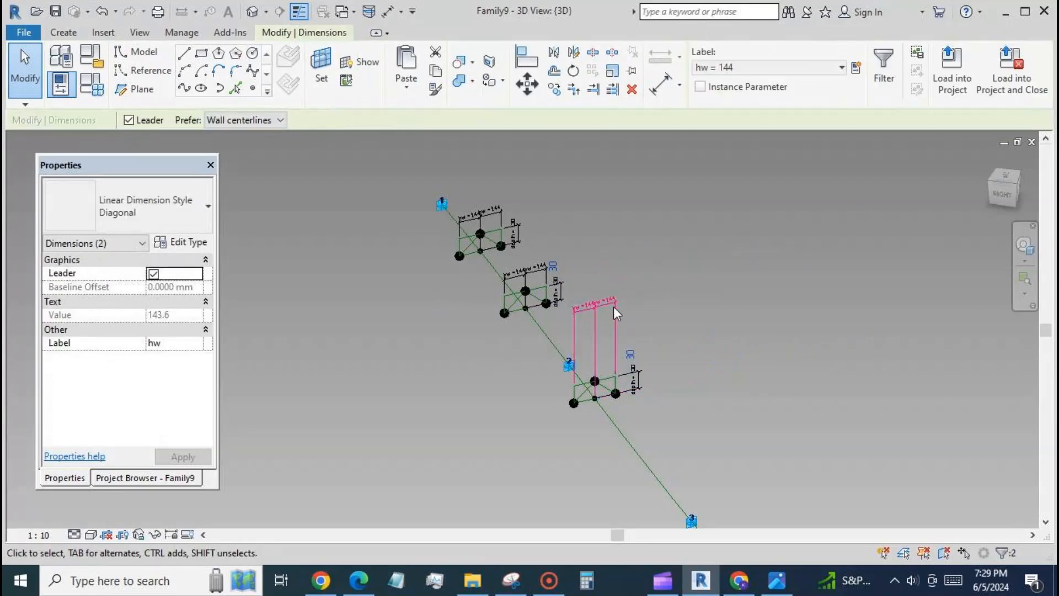
pyautogui.moveTo(616, 305); pyautogui.dragTo(619, 355)
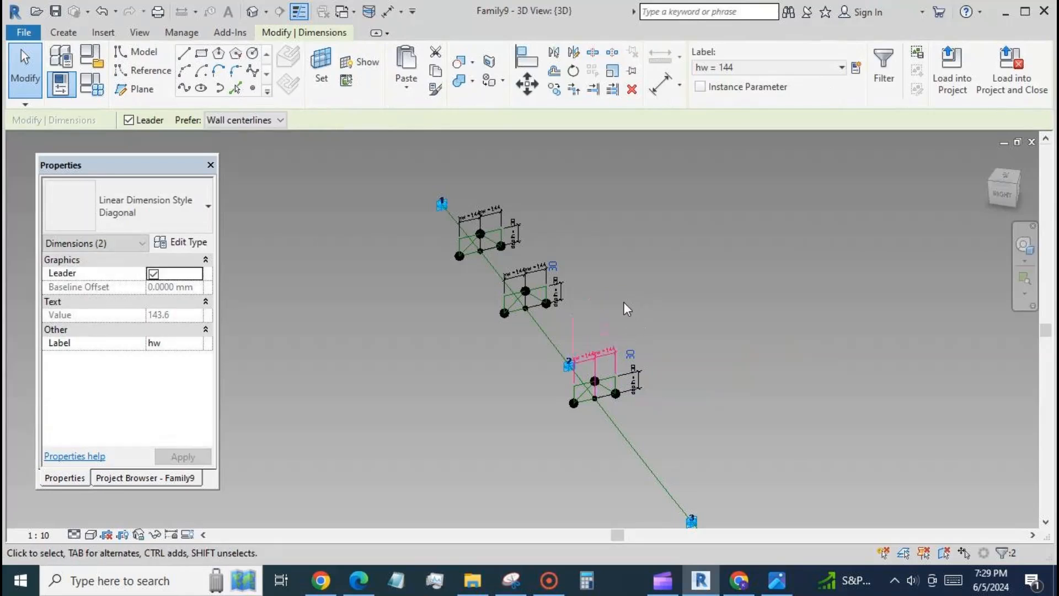
pyautogui.click(488, 312)
# Set the normalized curve parameter of the original profile's base point on the reference line to 0
pyautogui.scroll(3, 466, 264)
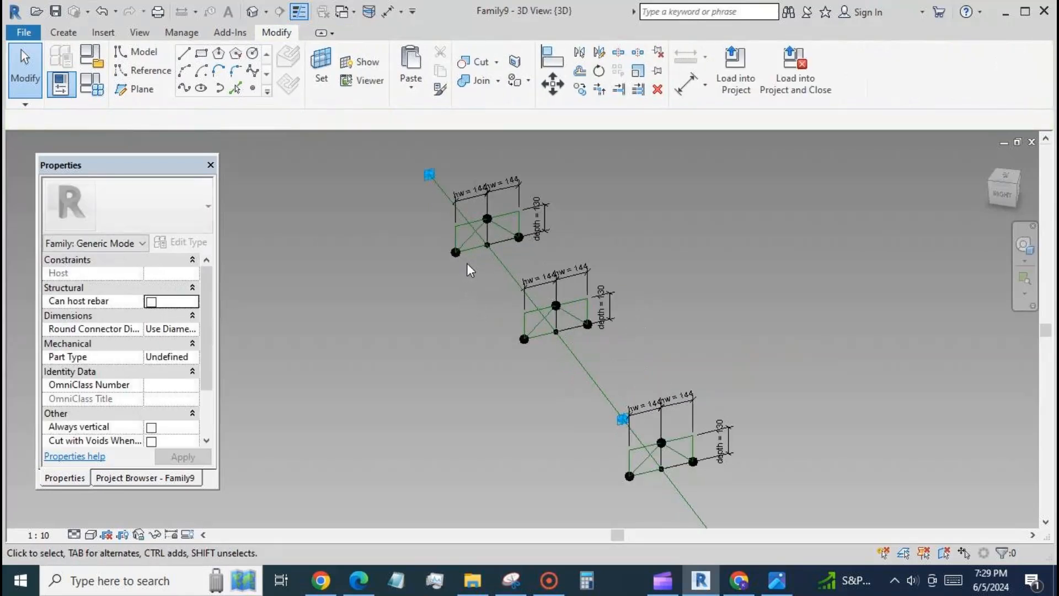
pyautogui.scroll(2, 478, 257)
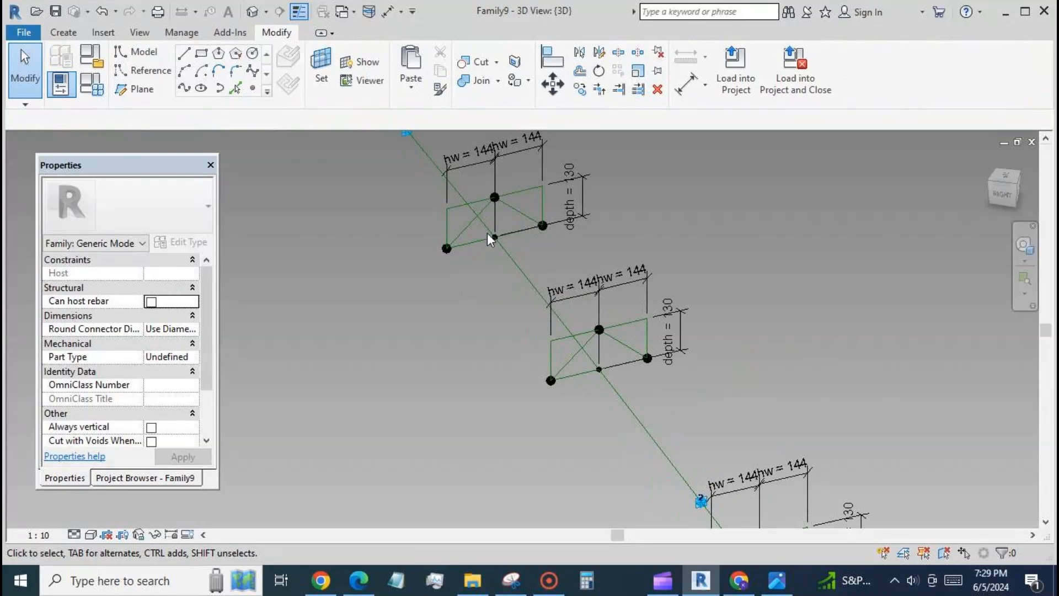
pyautogui.click(489, 234)
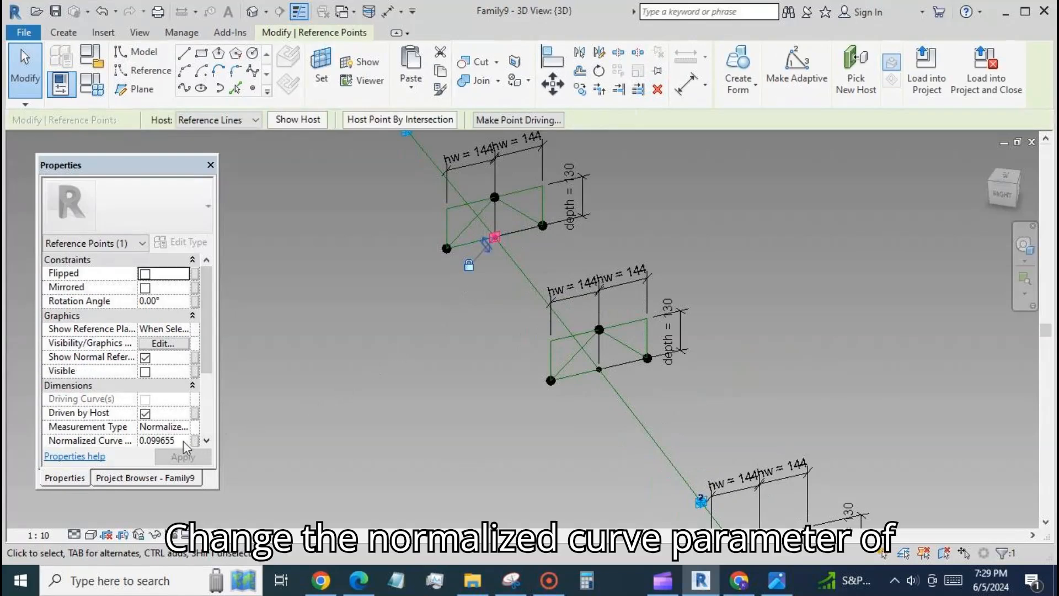
pyautogui.click(186, 440)
pyautogui.write('0')
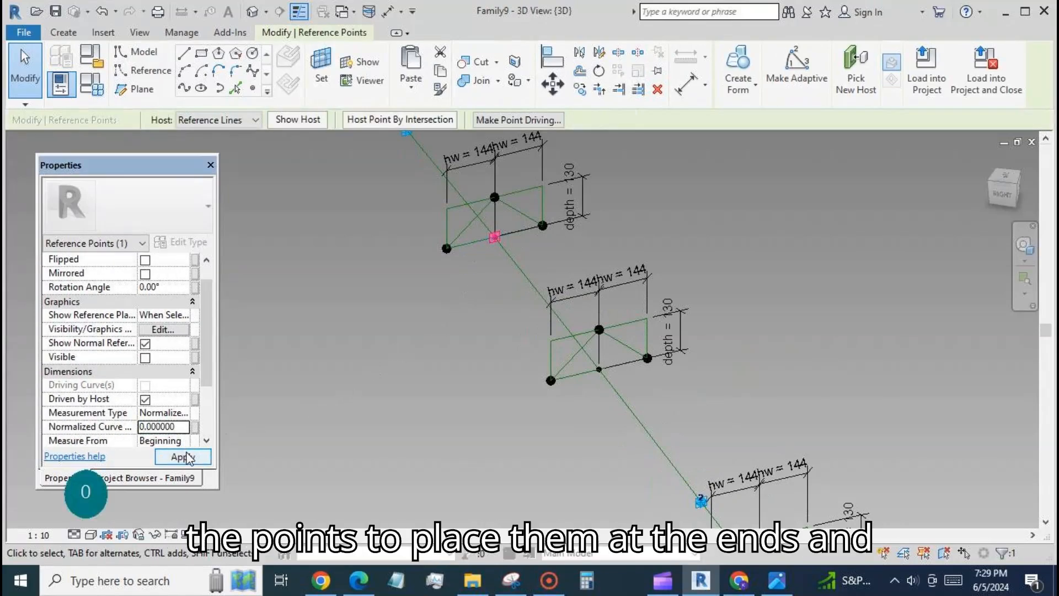
pyautogui.click(451, 276)
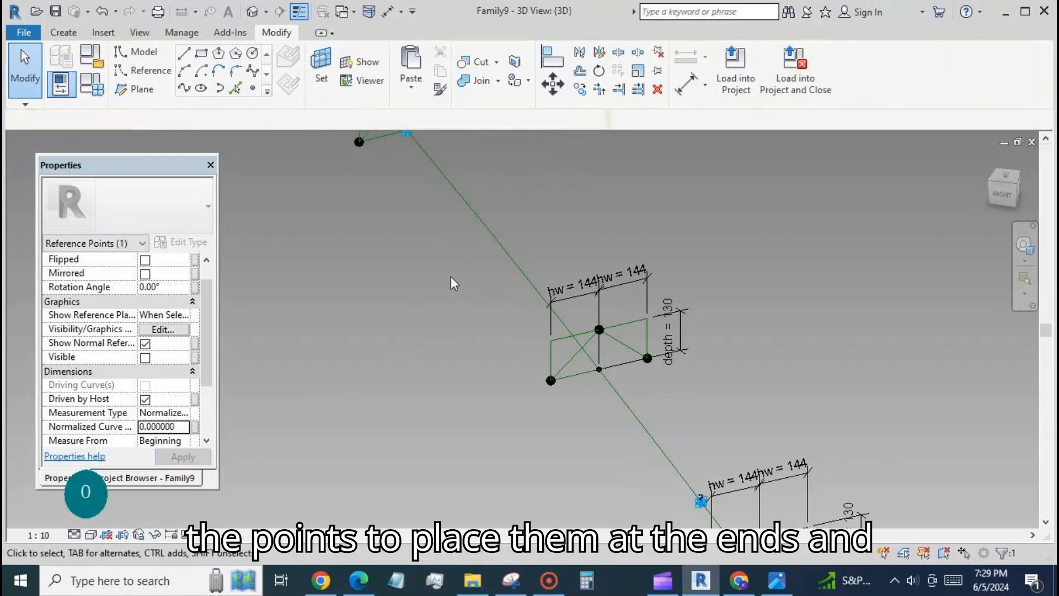
# Set the normalized curve parameter of the base point of the profile between adaptive points 1 and 2 to 0.5
pyautogui.scroll(-2, 483, 335)
pyautogui.scroll(-1, 484, 336)
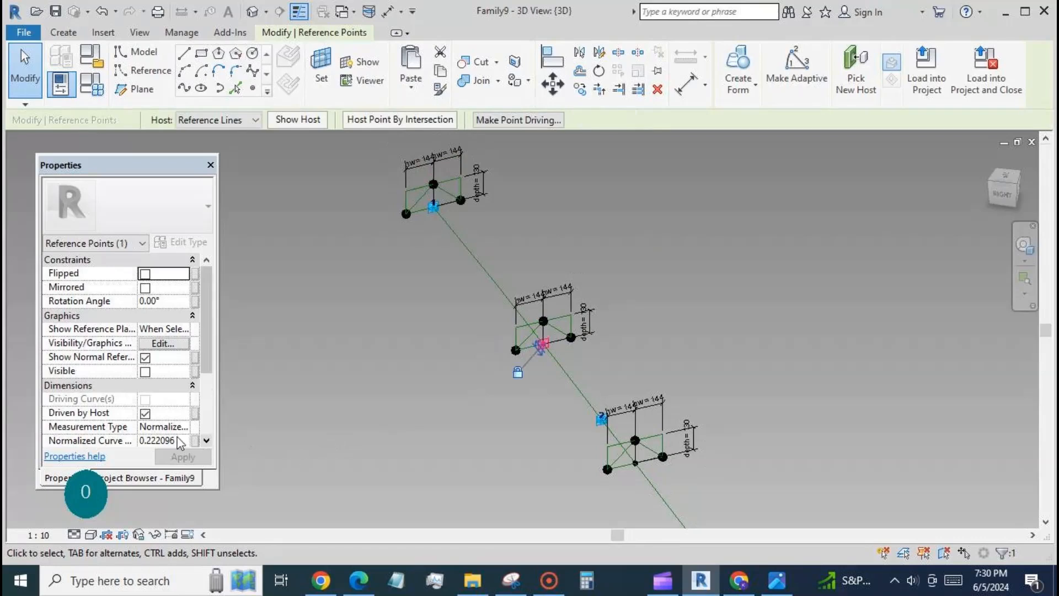
pyautogui.click(180, 442)
pyautogui.moveTo(178, 428); pyautogui.dragTo(122, 425)
pyautogui.write('0')
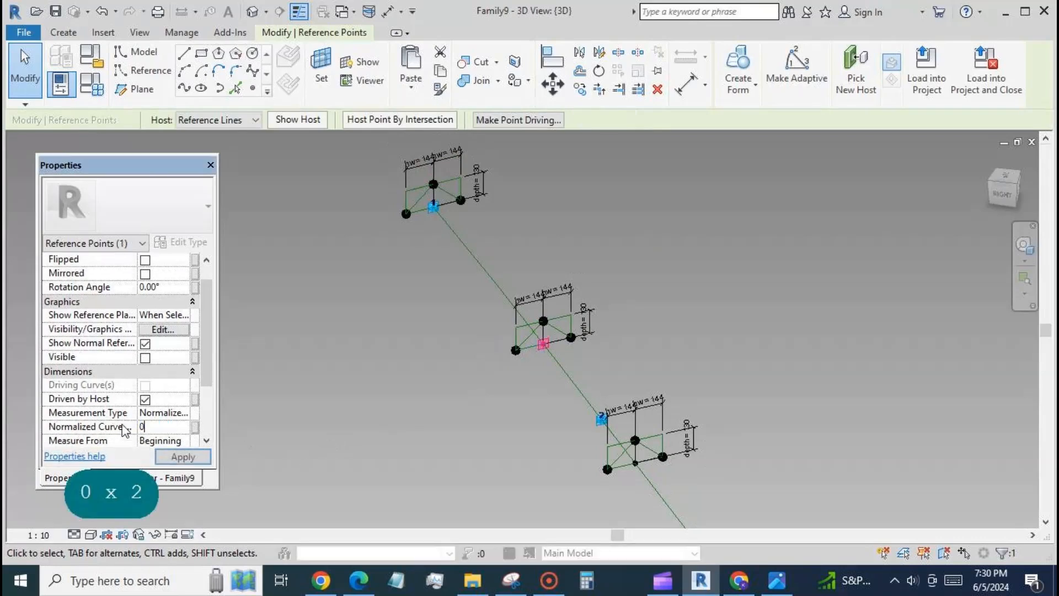
pyautogui.write('.5')
pyautogui.click(204, 458)
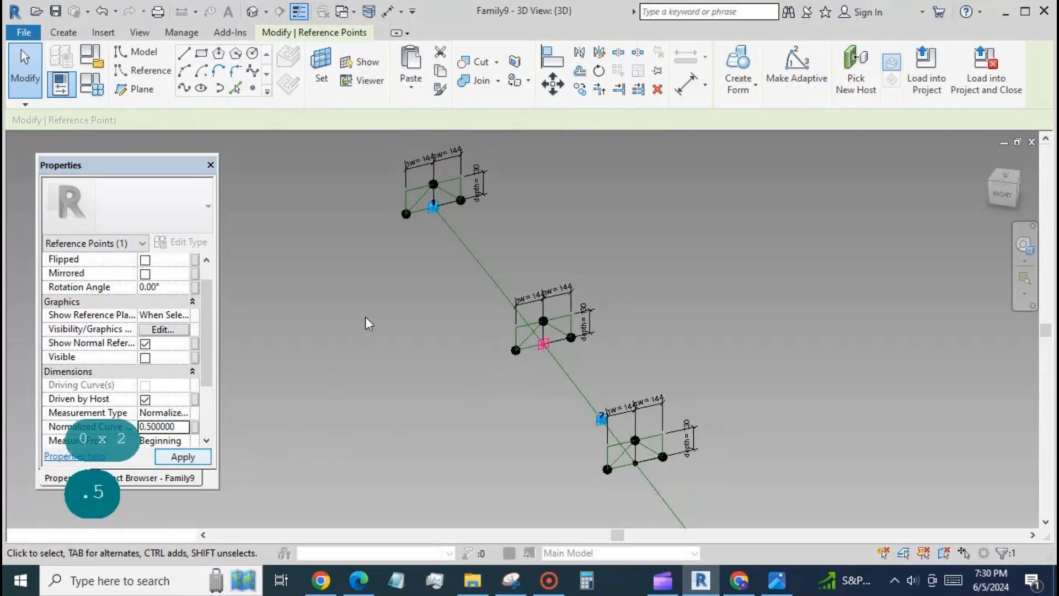
# Set the normalized curve parameter of the base point of the profile just past adaptive point 2 to 1
pyautogui.scroll(-2, 364, 281)
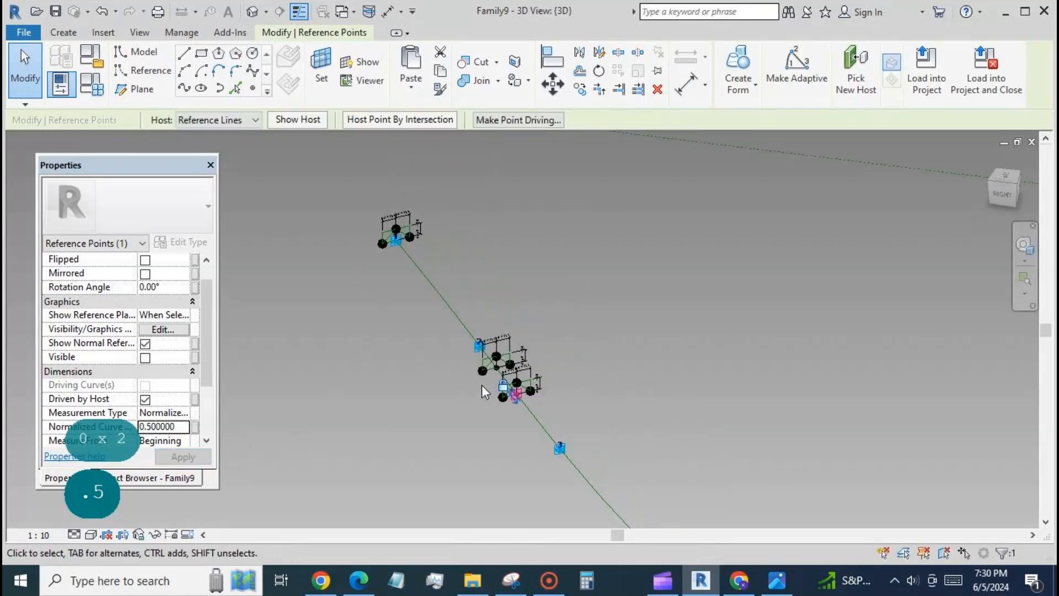
pyautogui.scroll(4, 493, 369)
pyautogui.click(503, 344)
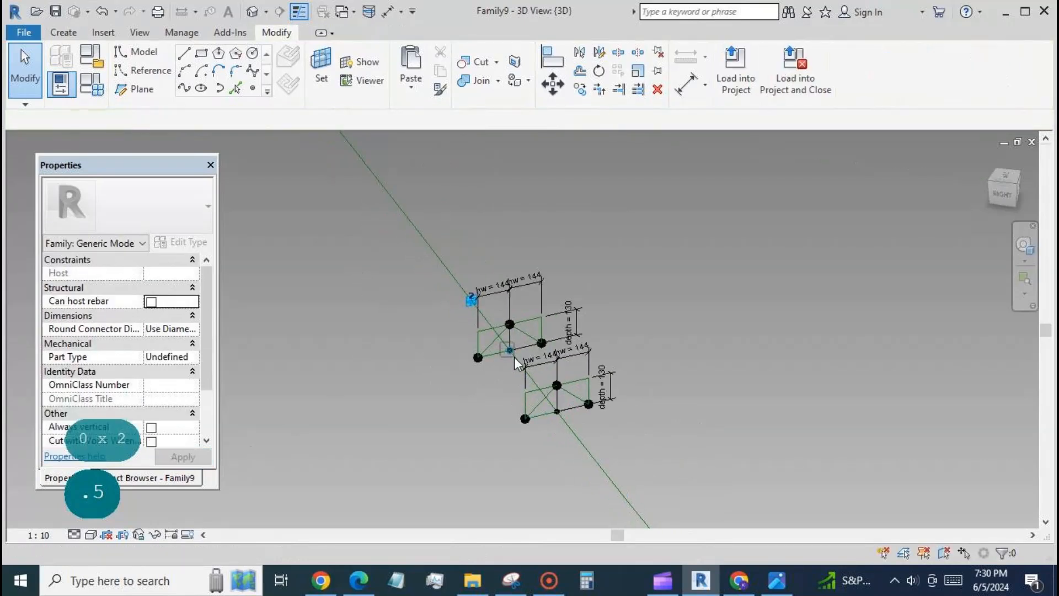
pyautogui.click(513, 355)
pyautogui.click(188, 441)
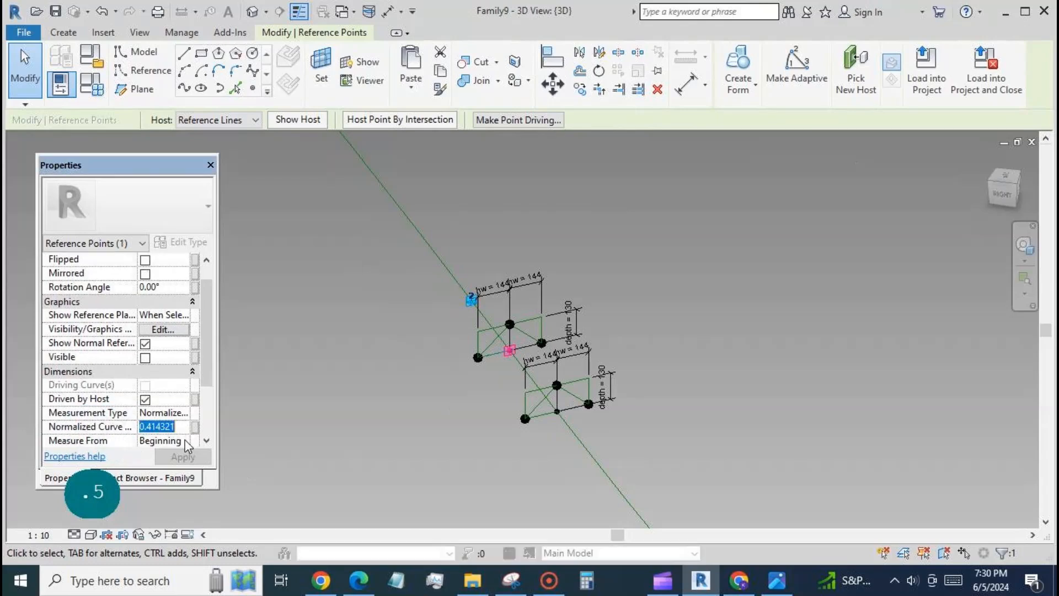
pyautogui.write('1')
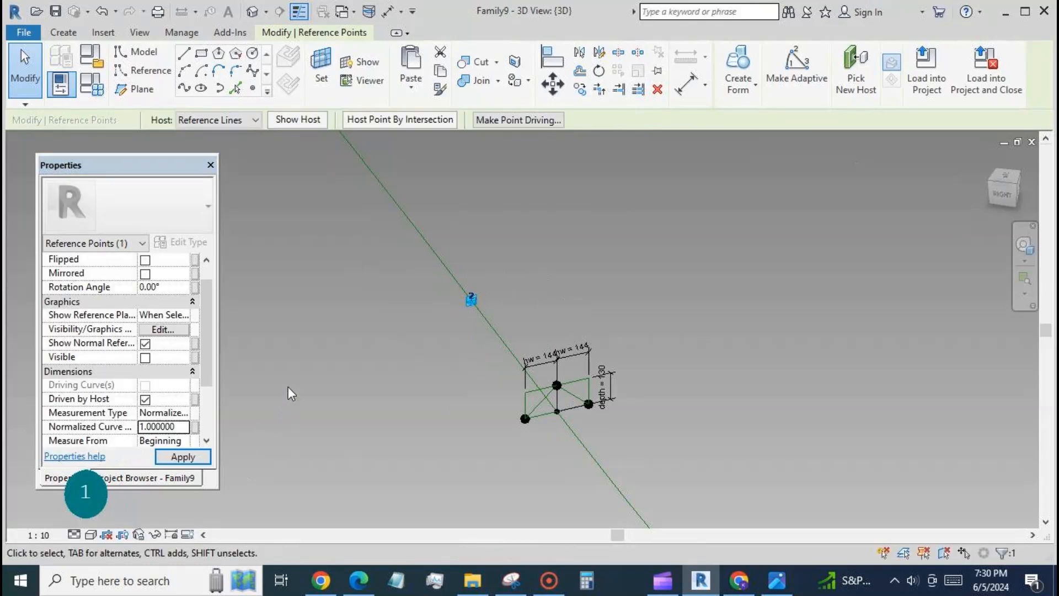
# Assign a new family parameter named hw2 to both half-width dimensions of the middle triangular profile
pyautogui.scroll(-5, 620, 294)
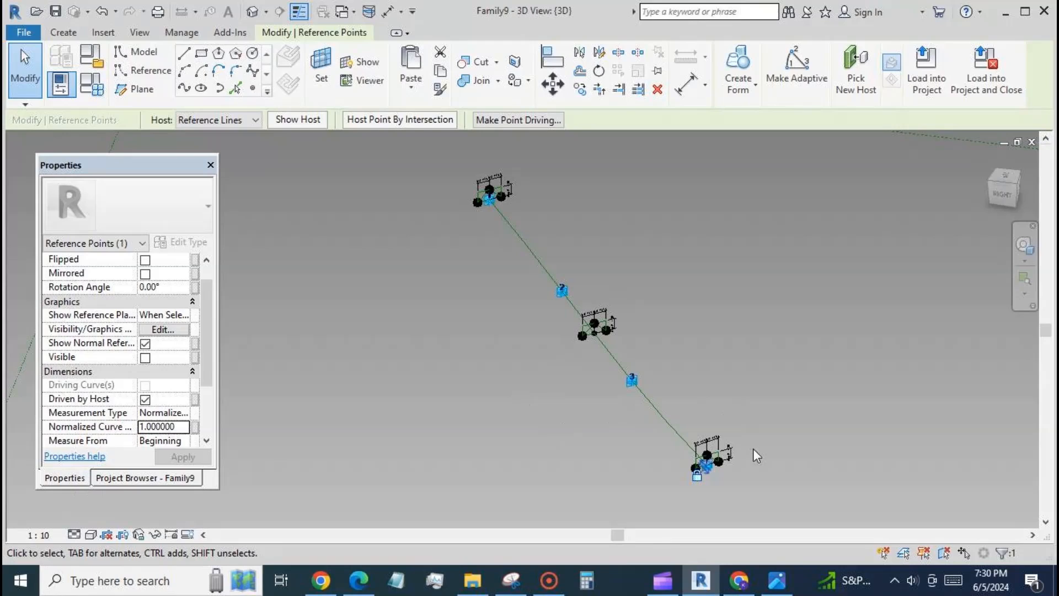
pyautogui.scroll(2, 753, 449)
pyautogui.scroll(3, 627, 333)
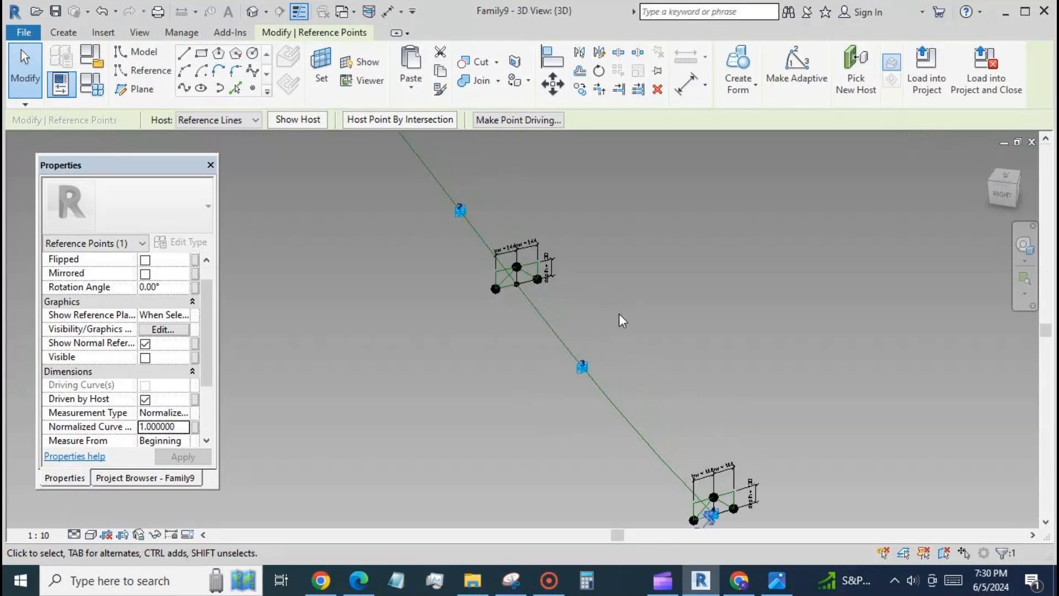
pyautogui.scroll(2, 562, 295)
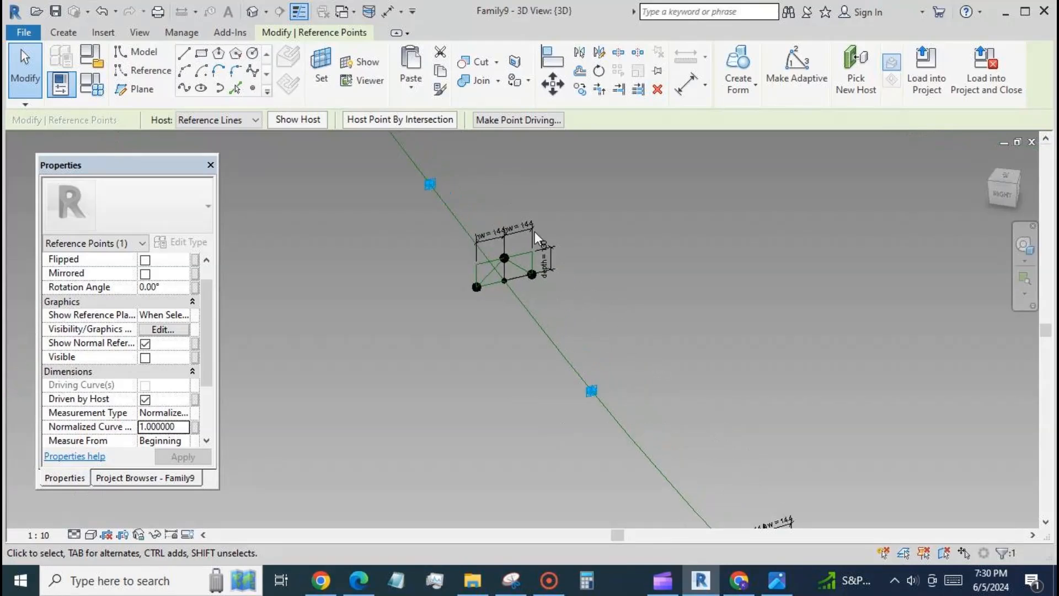
pyautogui.click(528, 205)
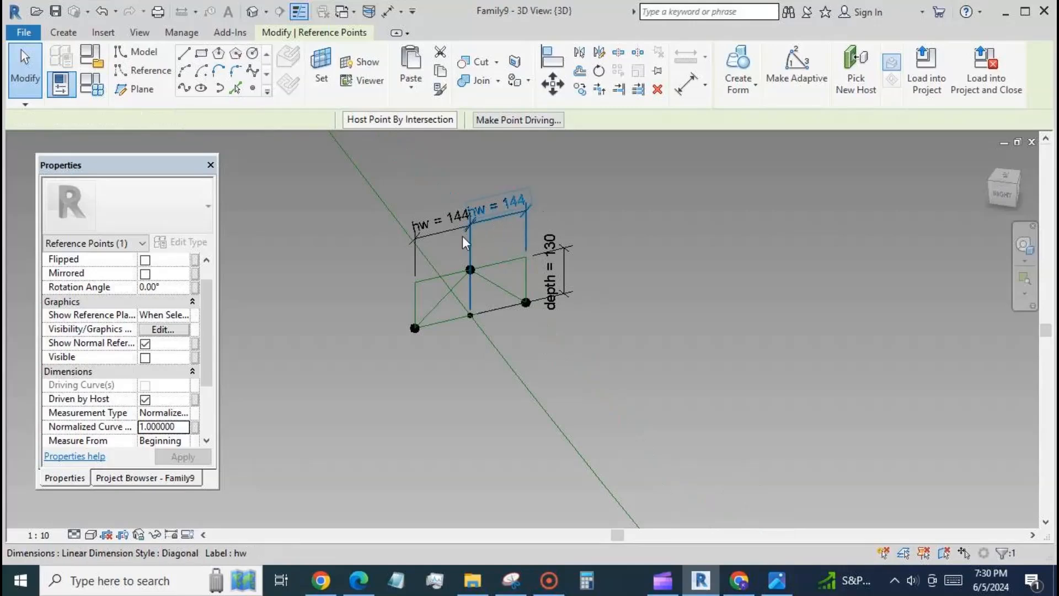
pyautogui.scroll(1, 530, 202)
pyautogui.keyDown('ctrl'); pyautogui.click(447, 232); pyautogui.keyUp('ctrl')
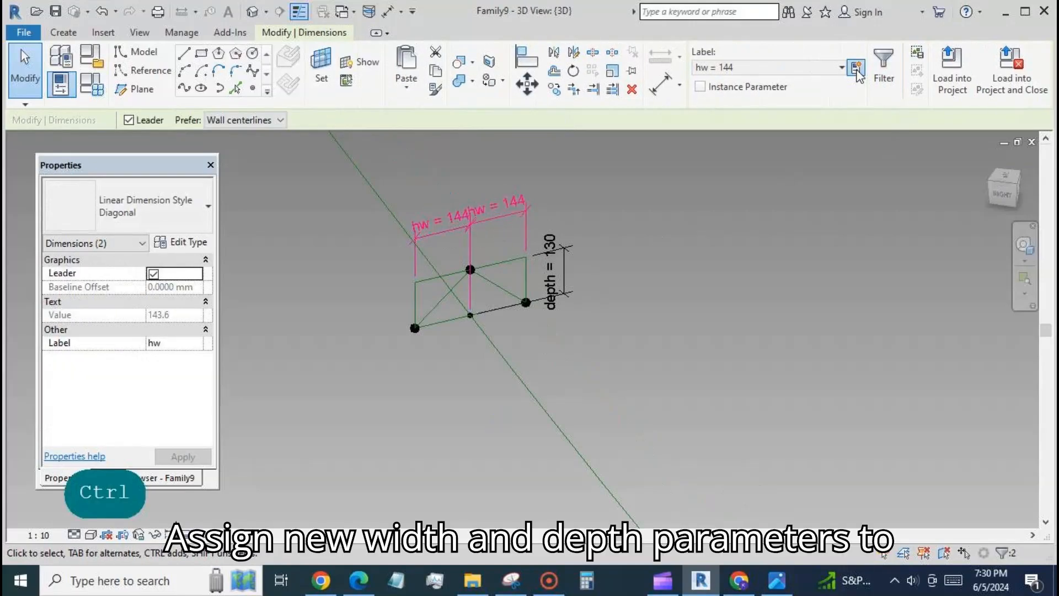
pyautogui.click(857, 68)
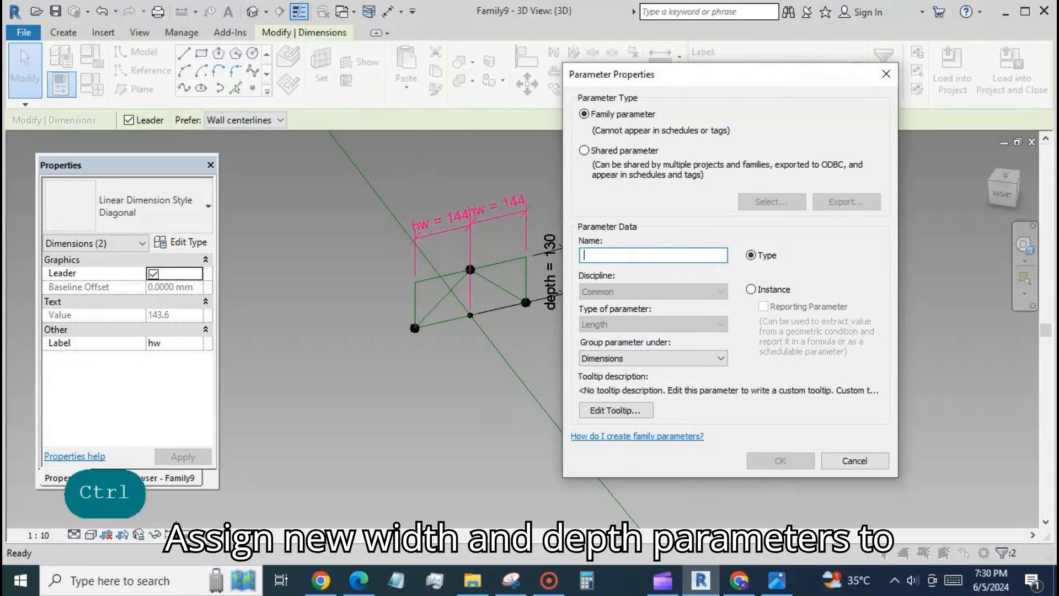
pyautogui.write('hw2')
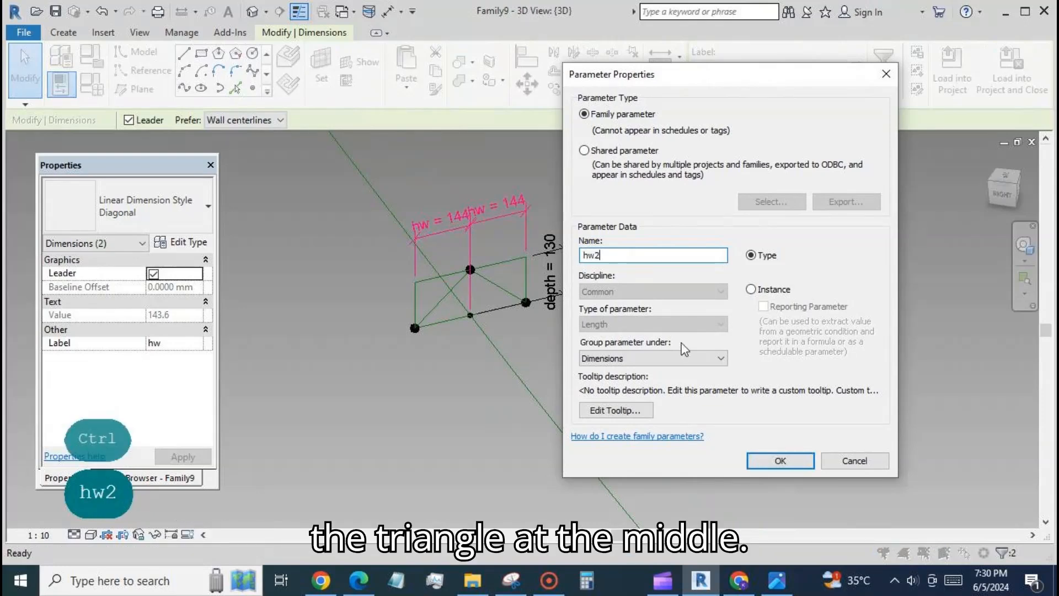
pyautogui.click(779, 460)
pyautogui.click(640, 377)
# Assign a new family parameter named depth2 to the depth dimension of the middle triangular profile
pyautogui.click(565, 276)
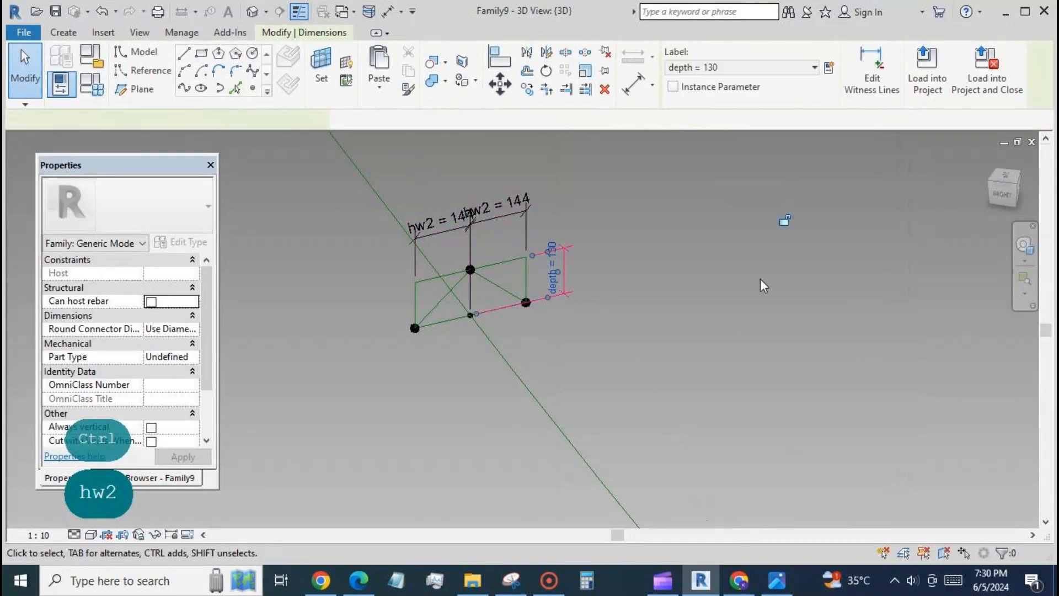
pyautogui.click(831, 71)
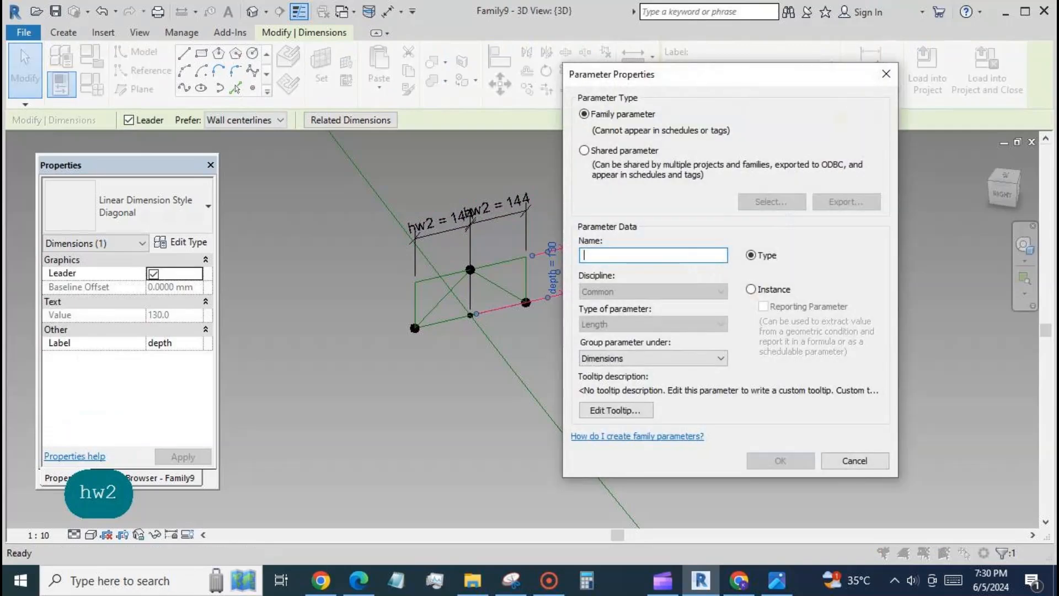
pyautogui.write('depth')
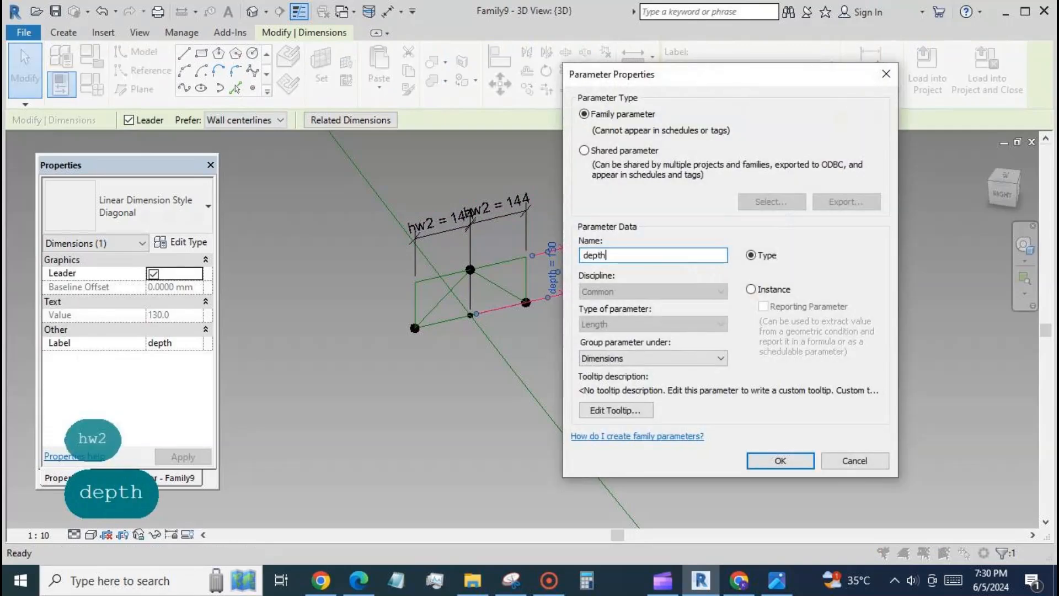
pyautogui.write('2')
pyautogui.click(780, 461)
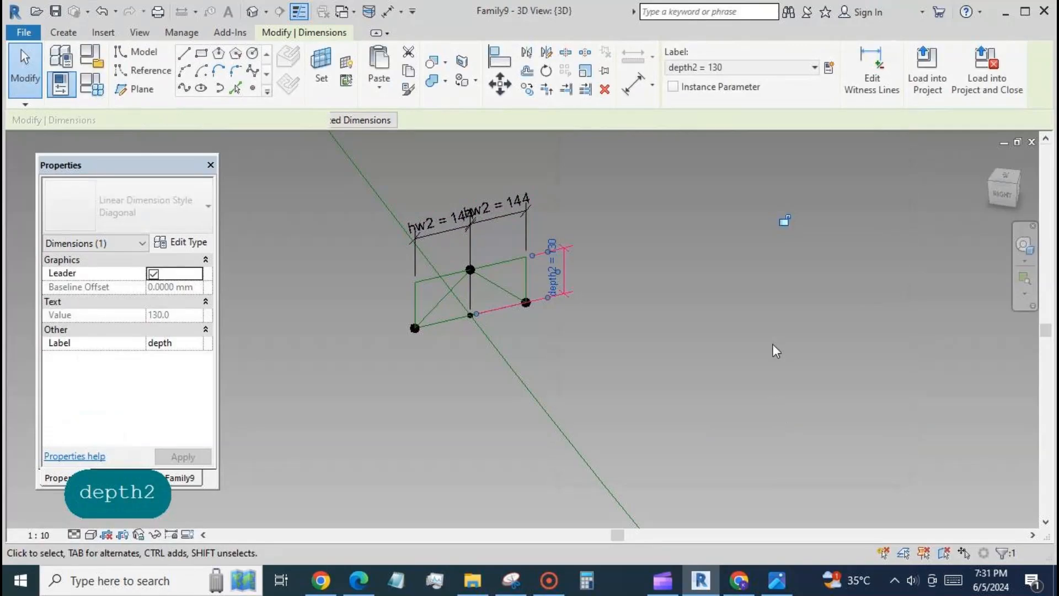
pyautogui.click(853, 258)
# Select the three reference-line sides of the triangle at the upper end of the rib curve
pyautogui.scroll(-2, 849, 257)
pyautogui.scroll(-5, 551, 277)
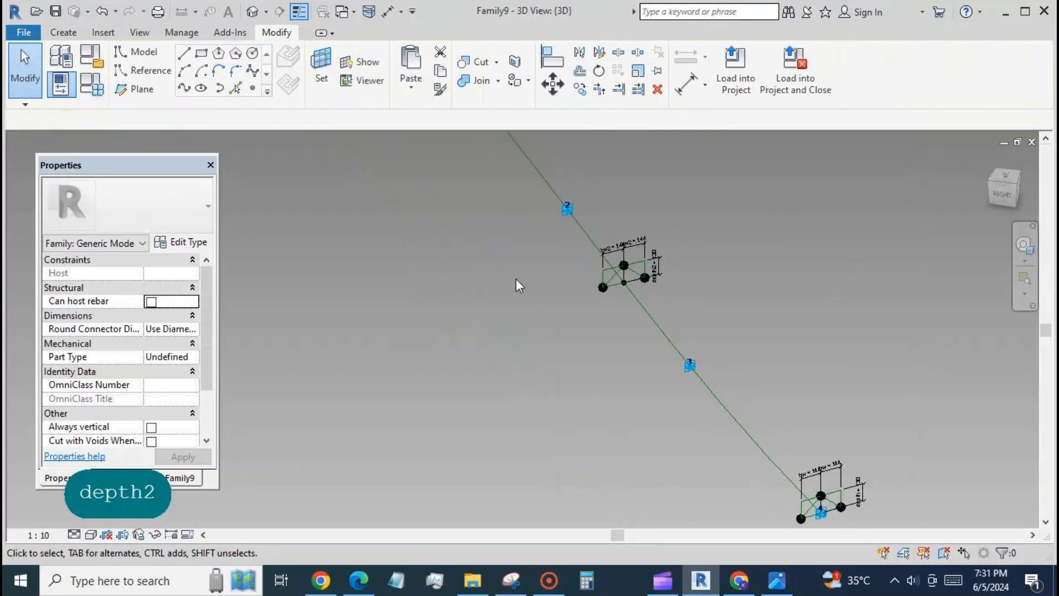
pyautogui.scroll(-1, 611, 381)
pyautogui.scroll(3, 485, 193)
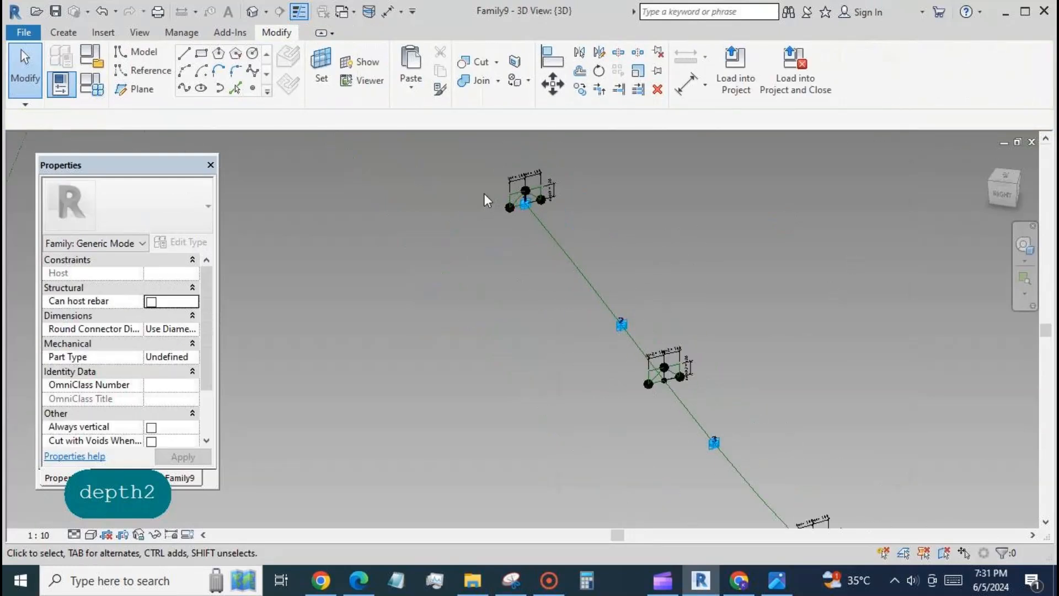
pyautogui.press('Tab')
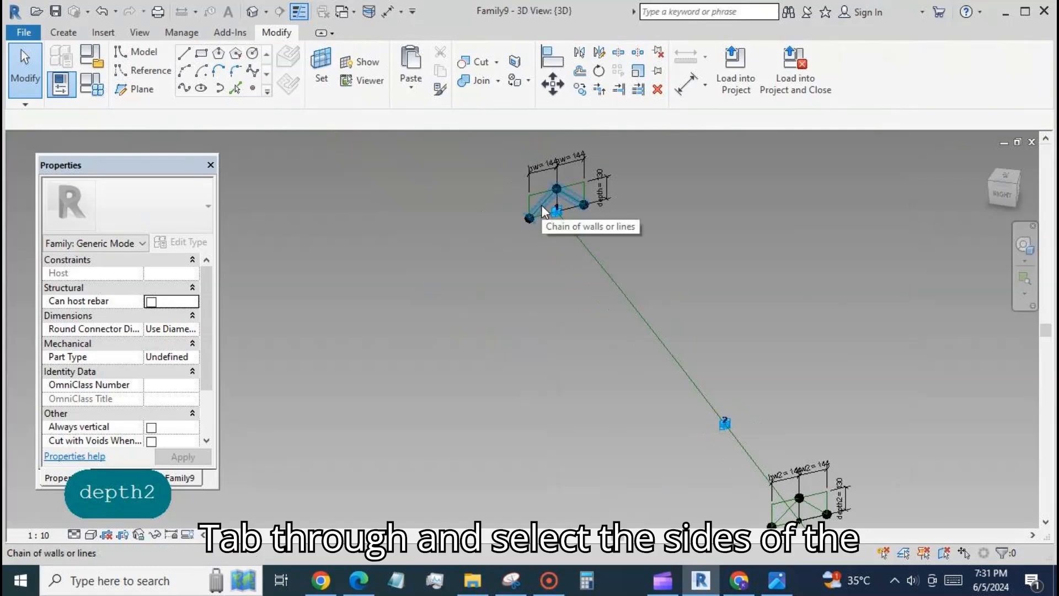
pyautogui.click(543, 210)
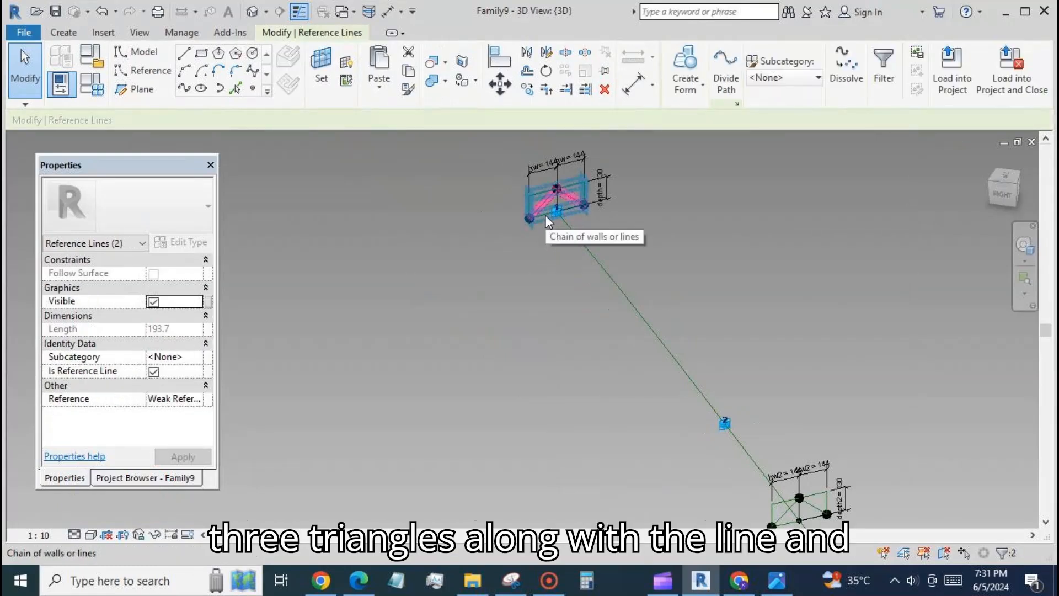
pyautogui.press('Tab')
pyautogui.keyDown('ctrl'); pyautogui.click(546, 214); pyautogui.keyUp('ctrl')
pyautogui.scroll(-3, 359, 210)
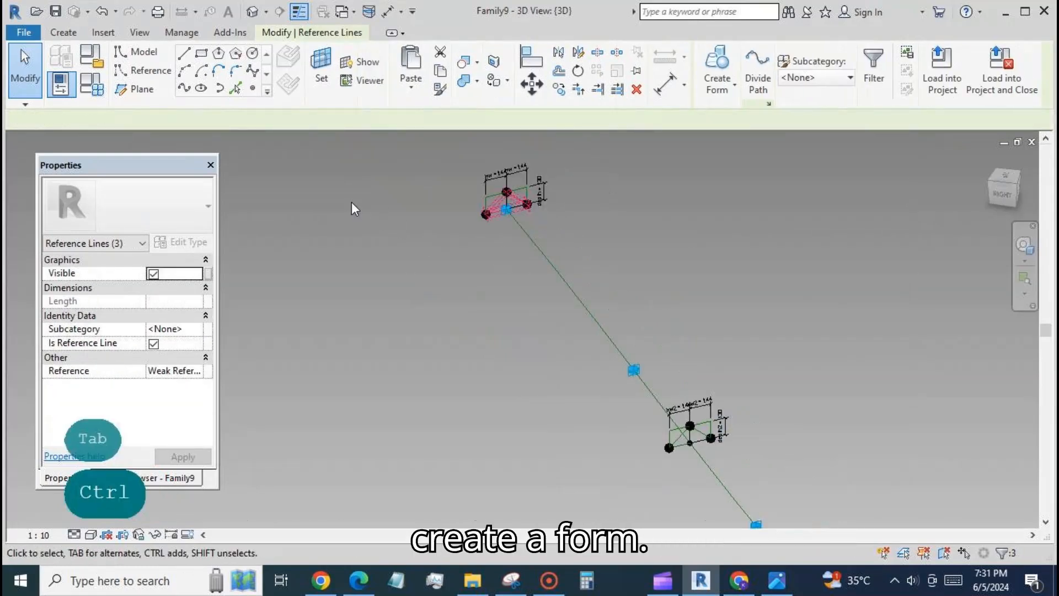
# Select the three reference-line sides of the middle triangle on the rib curve
pyautogui.scroll(3, 533, 359)
pyautogui.click(561, 310)
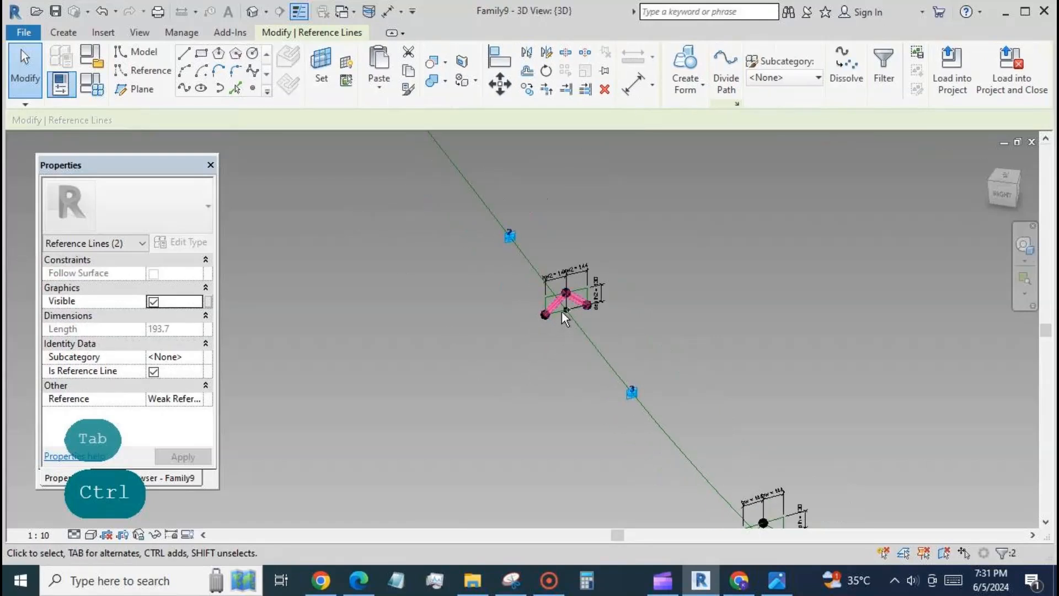
pyautogui.press('Tab')
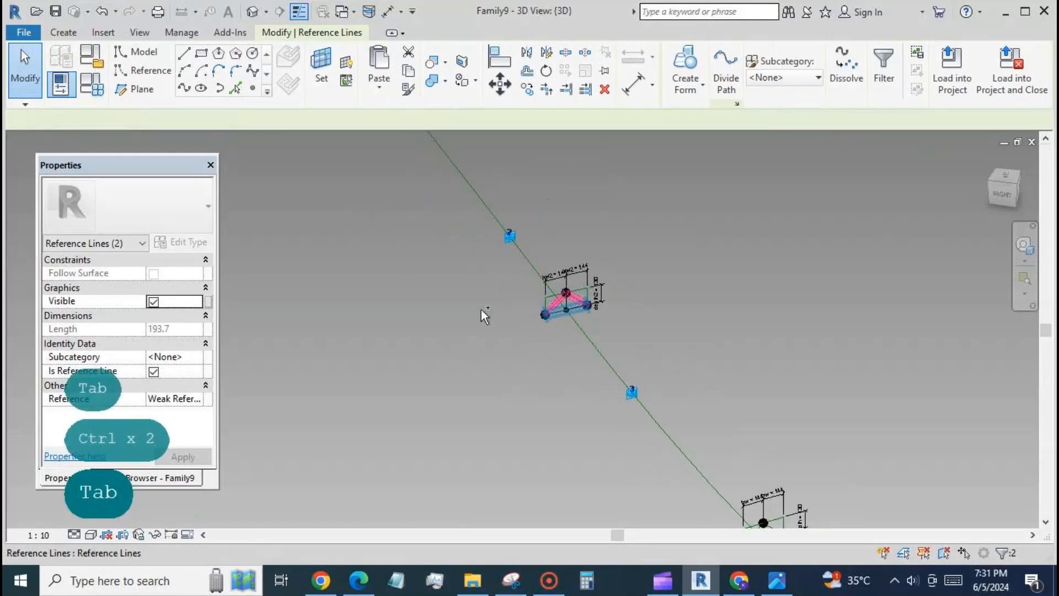
pyautogui.keyDown('ctrl'); pyautogui.click(482, 314); pyautogui.keyUp('ctrl')
pyautogui.scroll(-3, 484, 319)
# Add the three sides of the triangle at the lower end and the curve's path reference line to the selection
pyautogui.scroll(5, 591, 419)
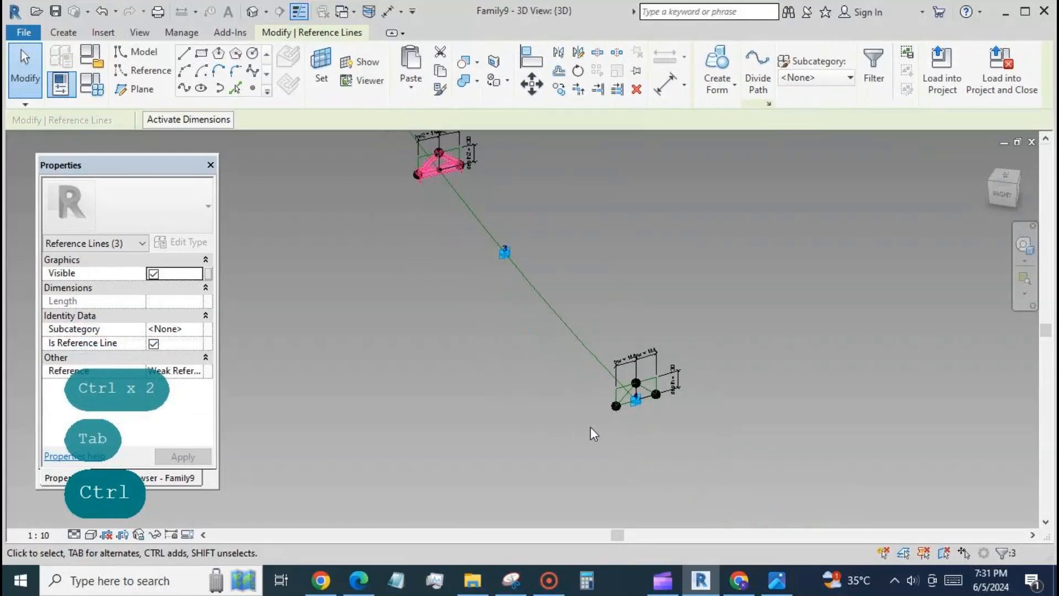
pyautogui.keyDown('ctrl'); pyautogui.click(651, 385); pyautogui.keyUp('ctrl')
pyautogui.press('Tab')
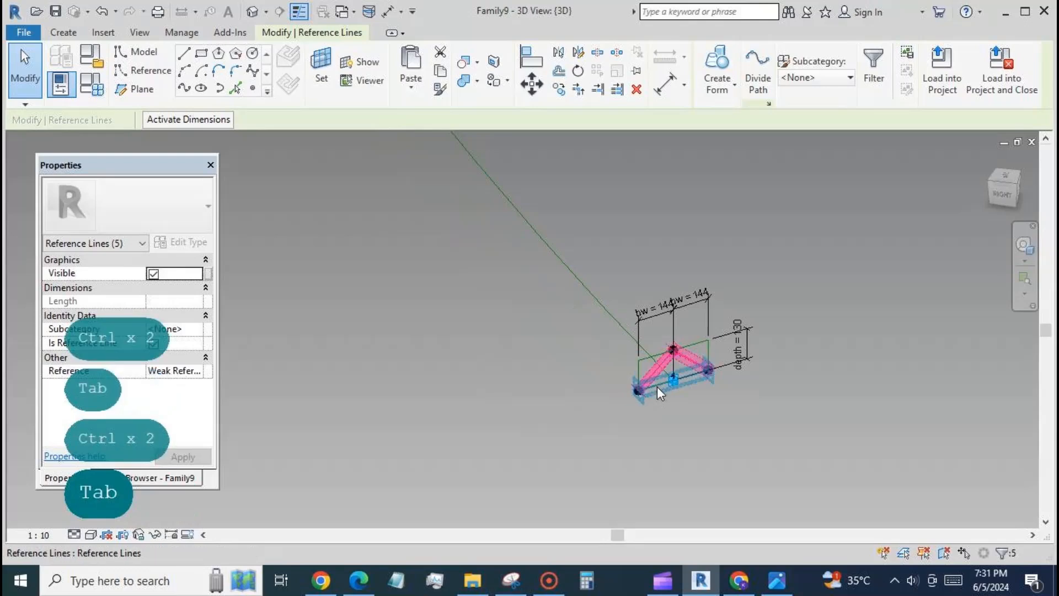
pyautogui.press('Tab')
pyautogui.press('Tab')
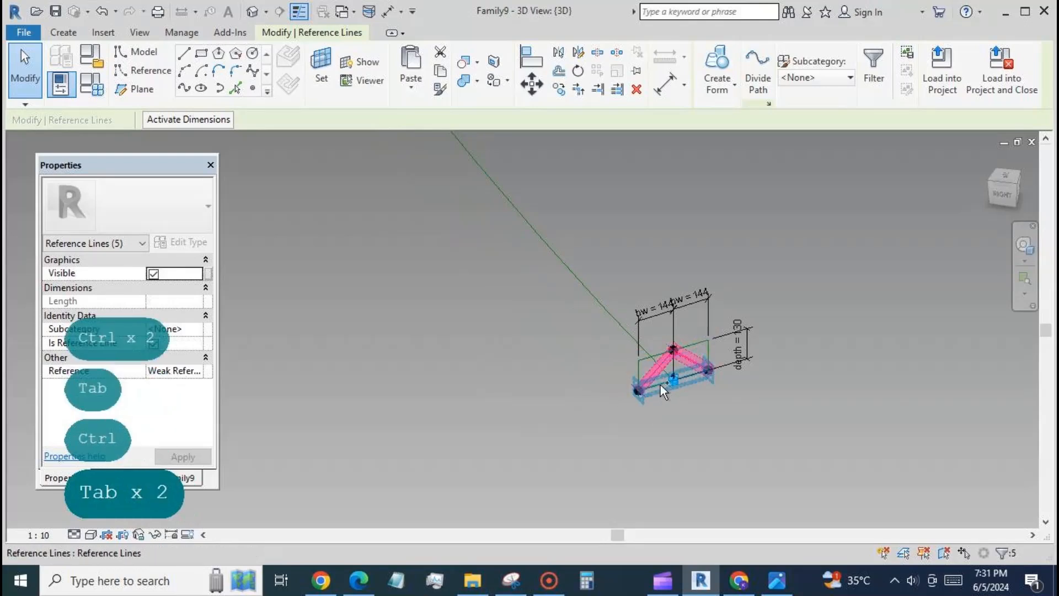
pyautogui.keyDown('ctrl'); pyautogui.click(660, 386); pyautogui.keyUp('ctrl')
pyautogui.keyDown('ctrl'); pyautogui.click(601, 431); pyautogui.keyUp('ctrl')
pyautogui.scroll(-4, 442, 399)
pyautogui.scroll(-2, 512, 402)
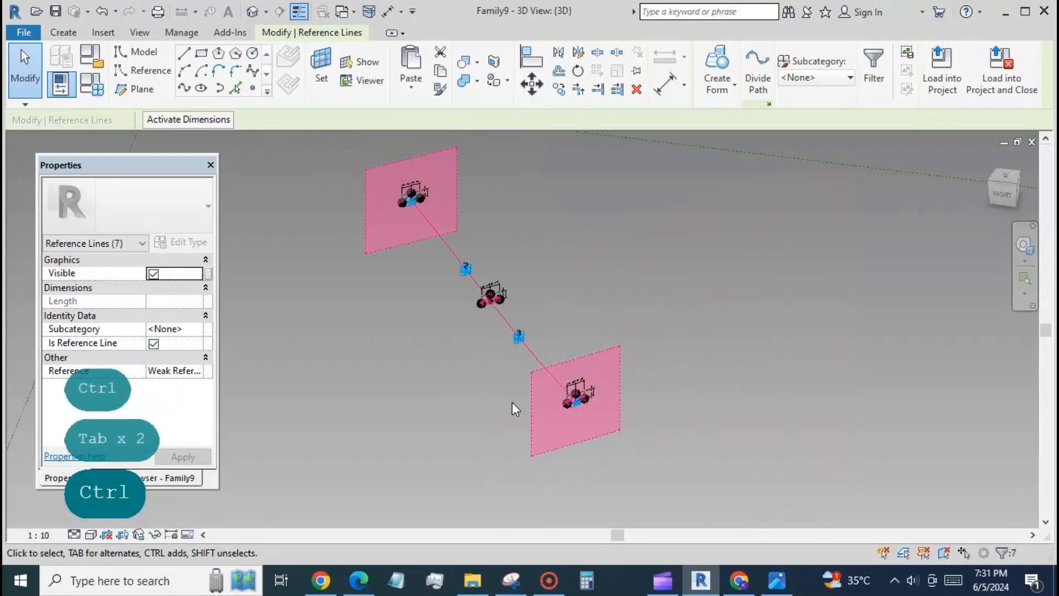
# Add the three sides of the upper end triangle to the selection and create a form from the profiles and path
pyautogui.scroll(4, 365, 188)
pyautogui.keyDown('ctrl'); pyautogui.click(486, 243); pyautogui.keyUp('ctrl')
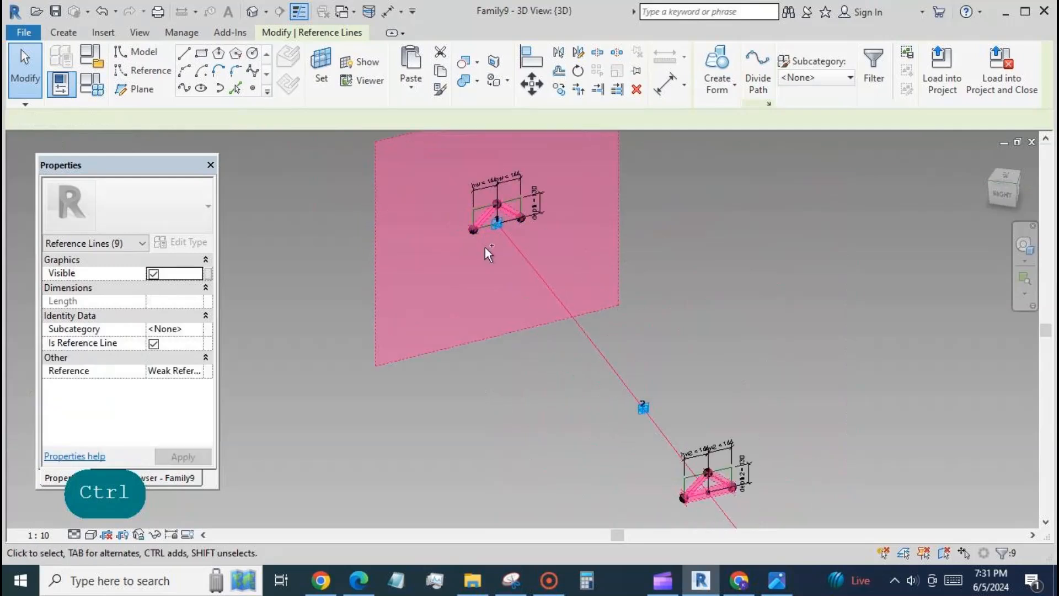
pyautogui.press('Tab')
pyautogui.keyDown('ctrl'); pyautogui.click(488, 227); pyautogui.keyUp('ctrl')
pyautogui.scroll(-4, 677, 233)
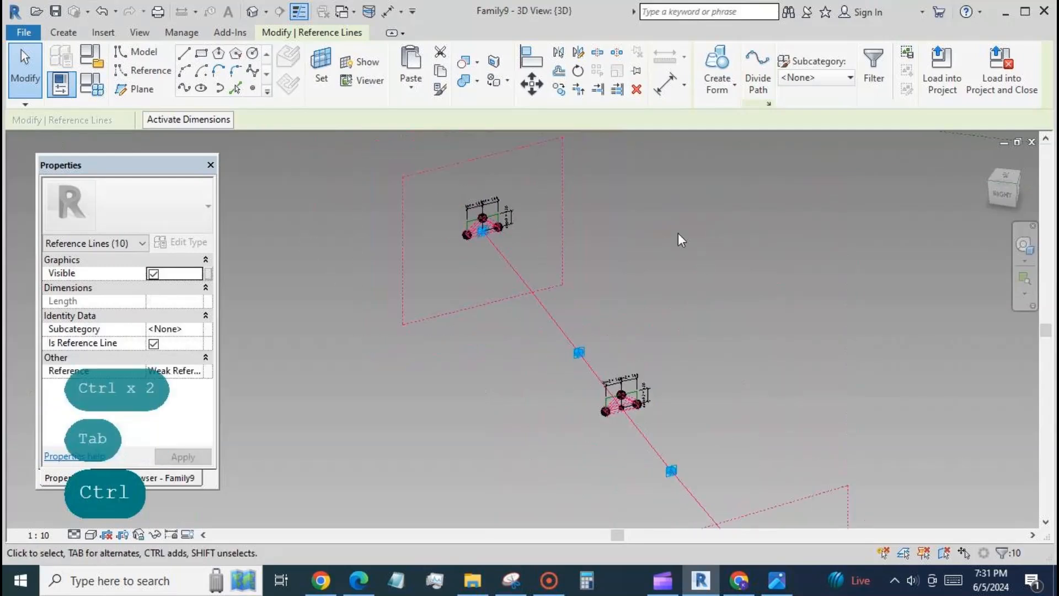
pyautogui.click(717, 60)
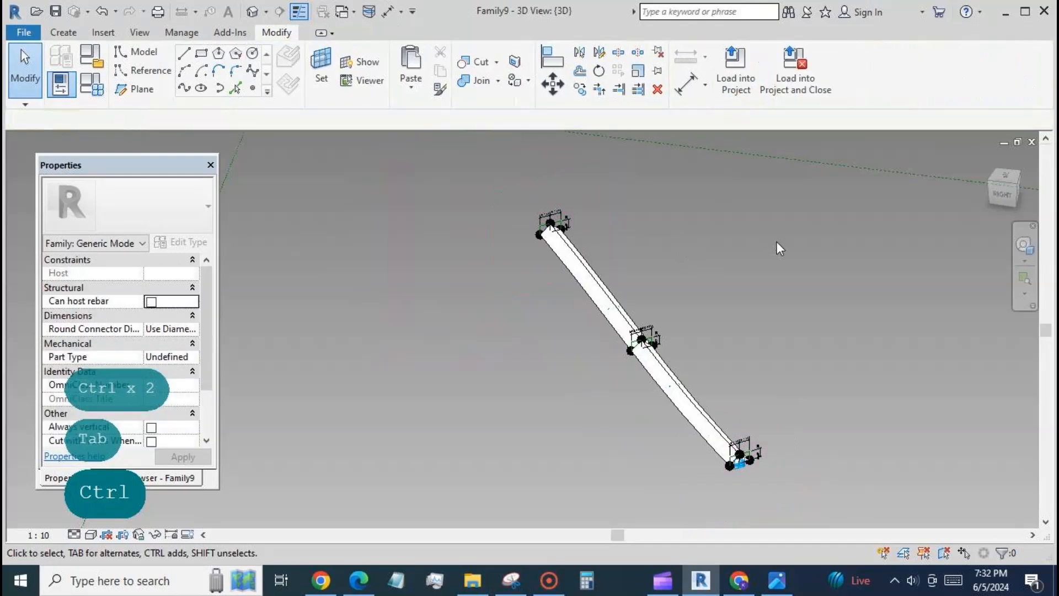
# Set the family parameters hw to 100 and depth to 200 and apply them to the rib
pyautogui.click(92, 83)
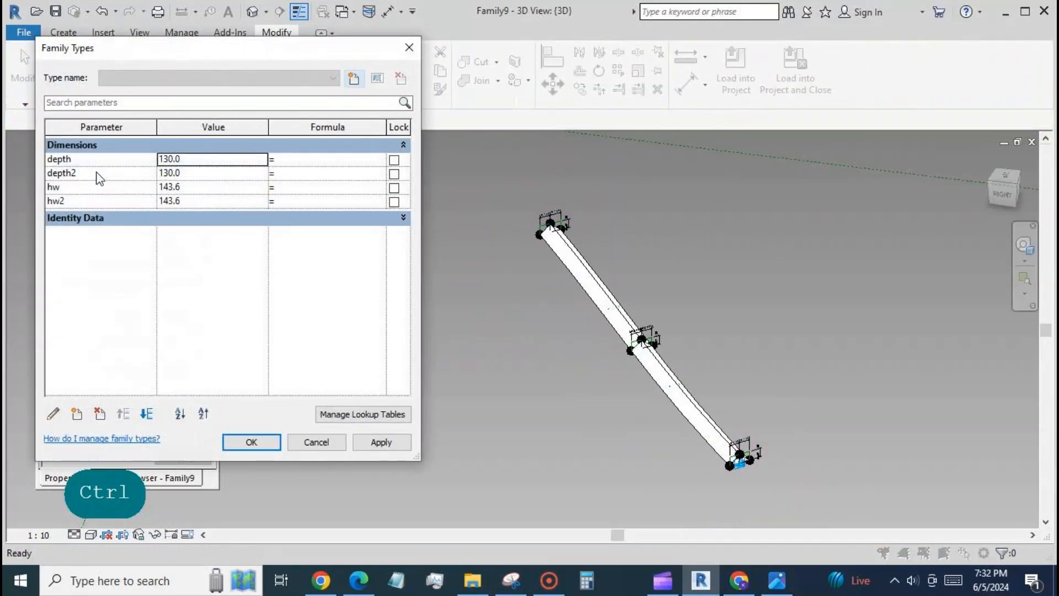
pyautogui.click(191, 187)
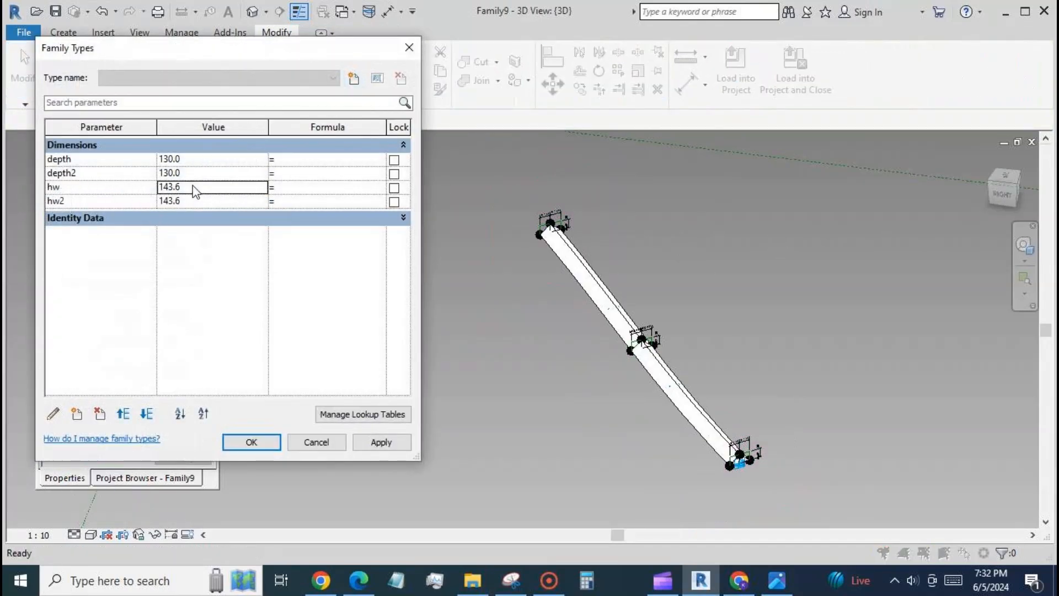
pyautogui.write('200')
pyautogui.write('100')
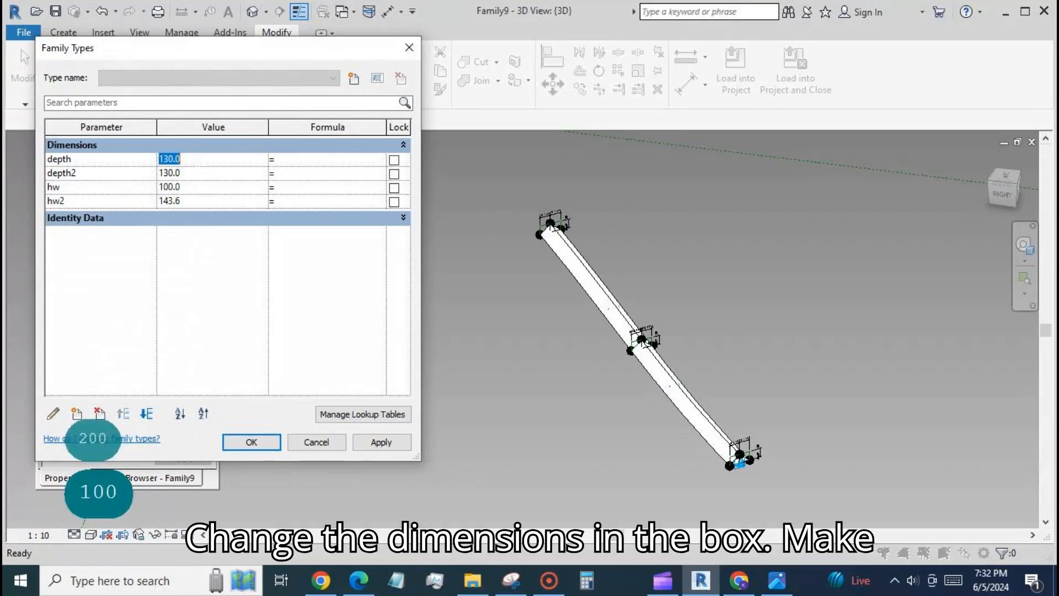
pyautogui.write('200')
pyautogui.click(373, 442)
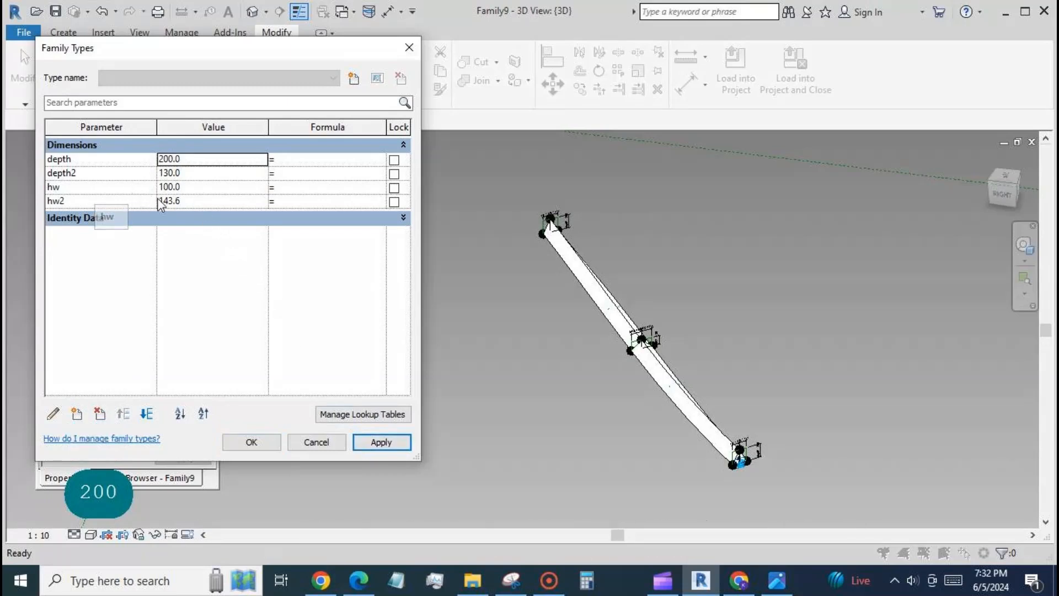
# Set the family parameters hw2 to 300 and depth2 to 600 and apply them to widen the rib's middle
pyautogui.click(175, 201)
pyautogui.write('300')
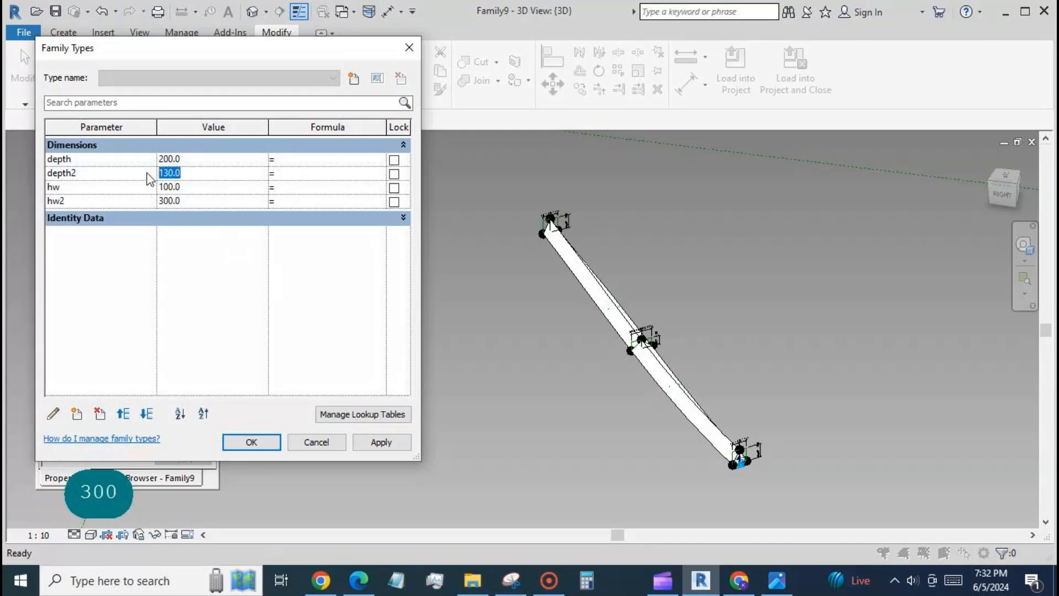
pyautogui.write('600')
pyautogui.click(381, 442)
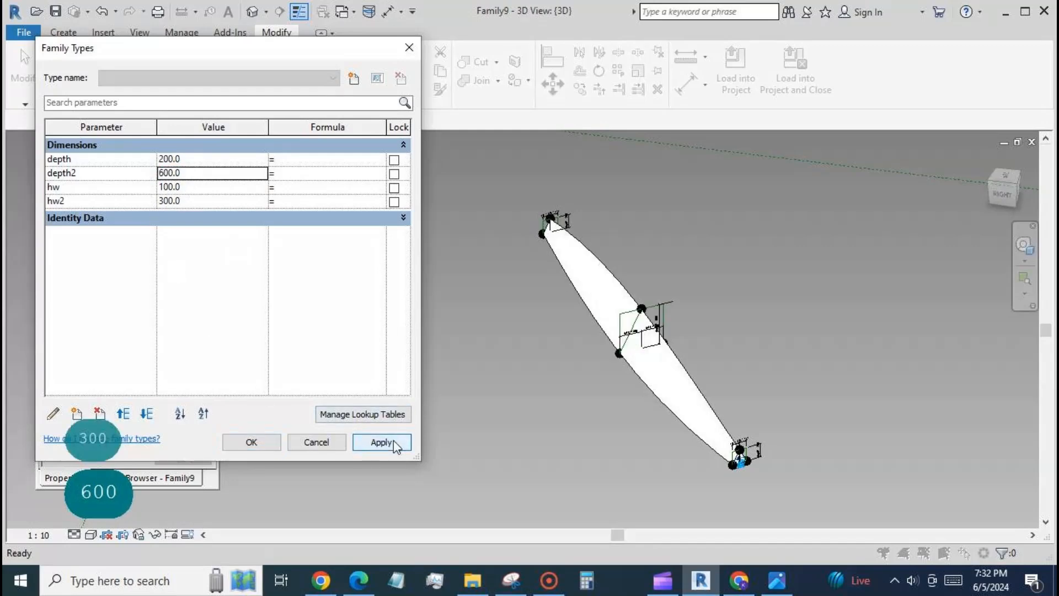
pyautogui.click(251, 442)
# Associate the rib form's material with a new family type parameter named material
pyautogui.scroll(-2, 512, 357)
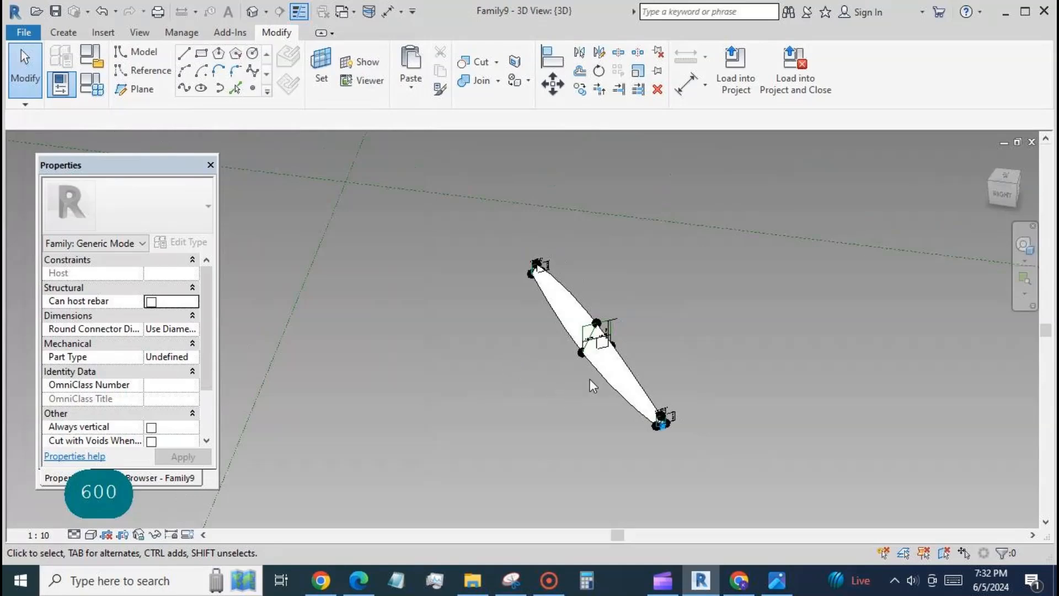
pyautogui.click(632, 378)
pyautogui.click(208, 315)
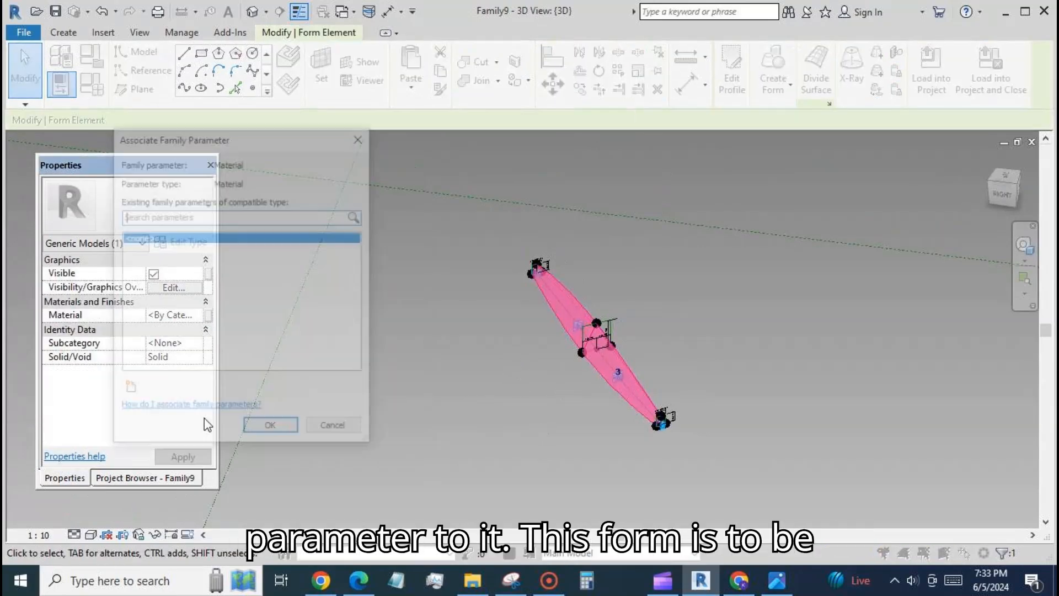
pyautogui.click(128, 390)
pyautogui.write('m')
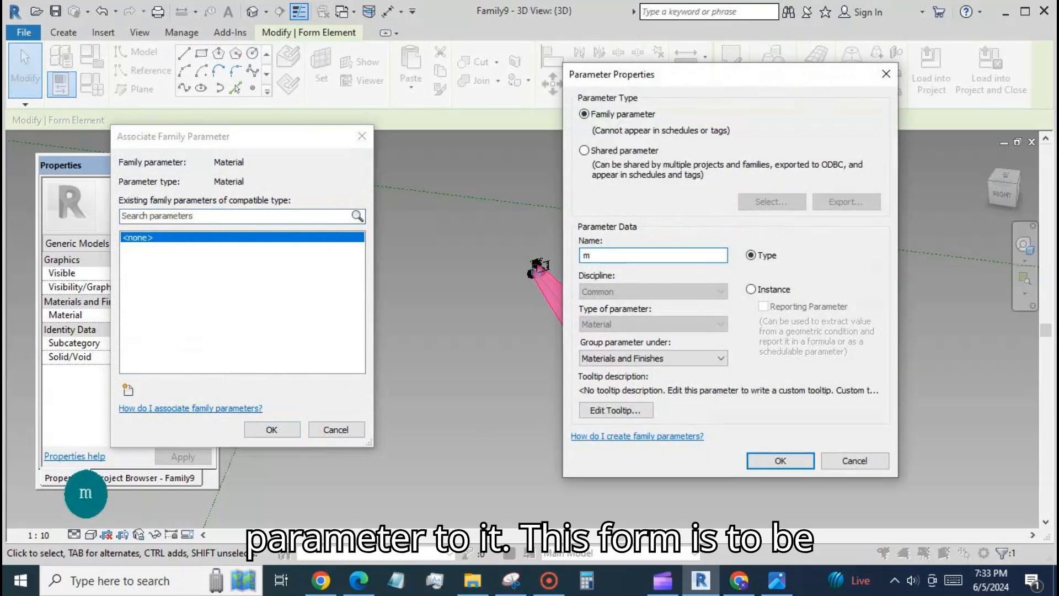
pyautogui.write('ateria')
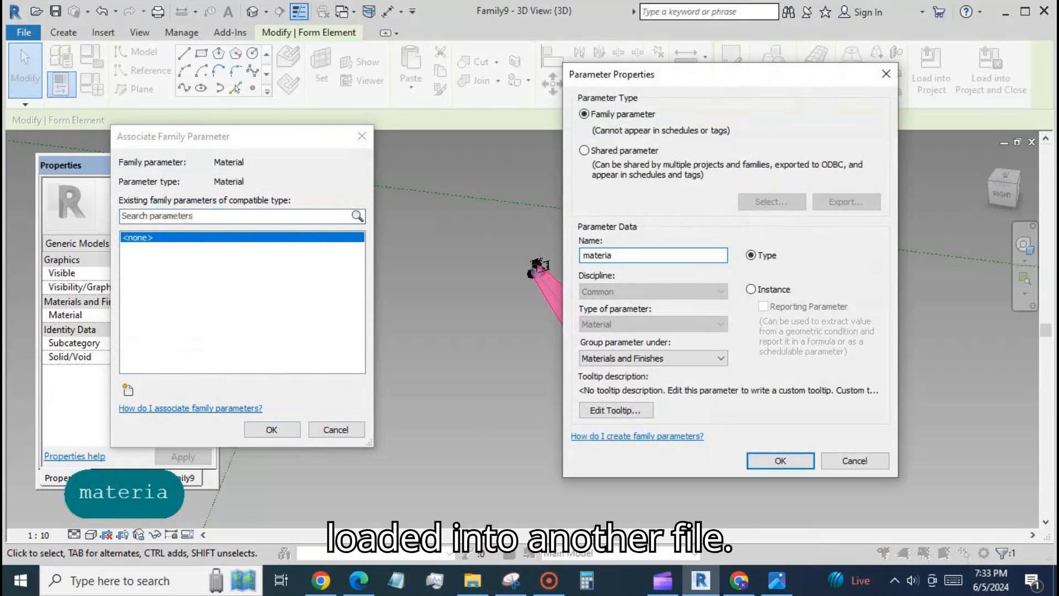
pyautogui.write('l')
pyautogui.click(780, 461)
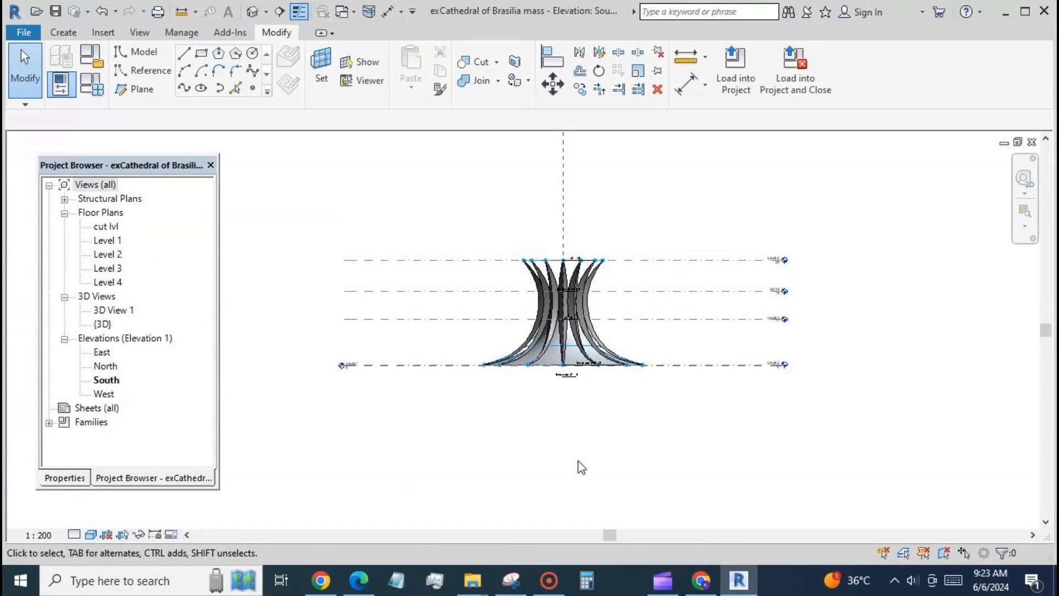
# Create a new conceptual mass family from the Metric Mass template, leaving the current family unsaved
pyautogui.click(23, 32)
pyautogui.moveTo(66, 91)
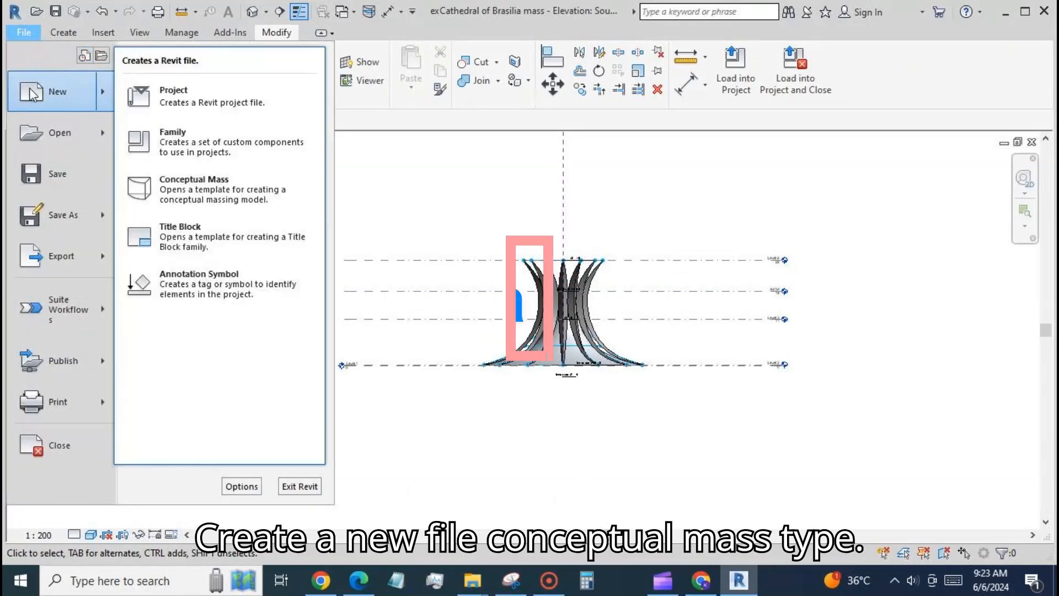
pyautogui.click(174, 140)
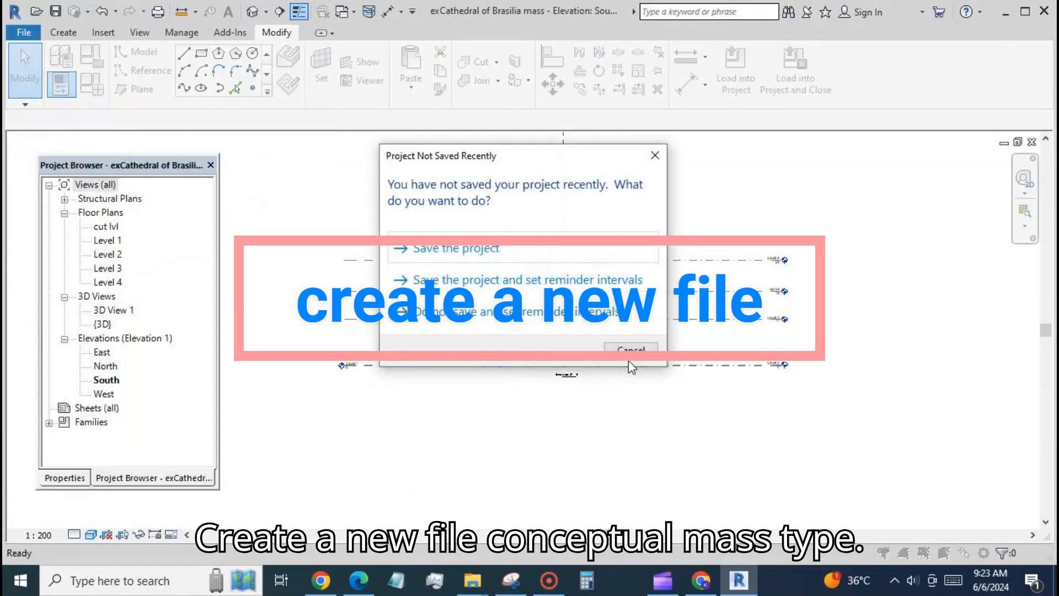
pyautogui.click(631, 352)
pyautogui.click(427, 149)
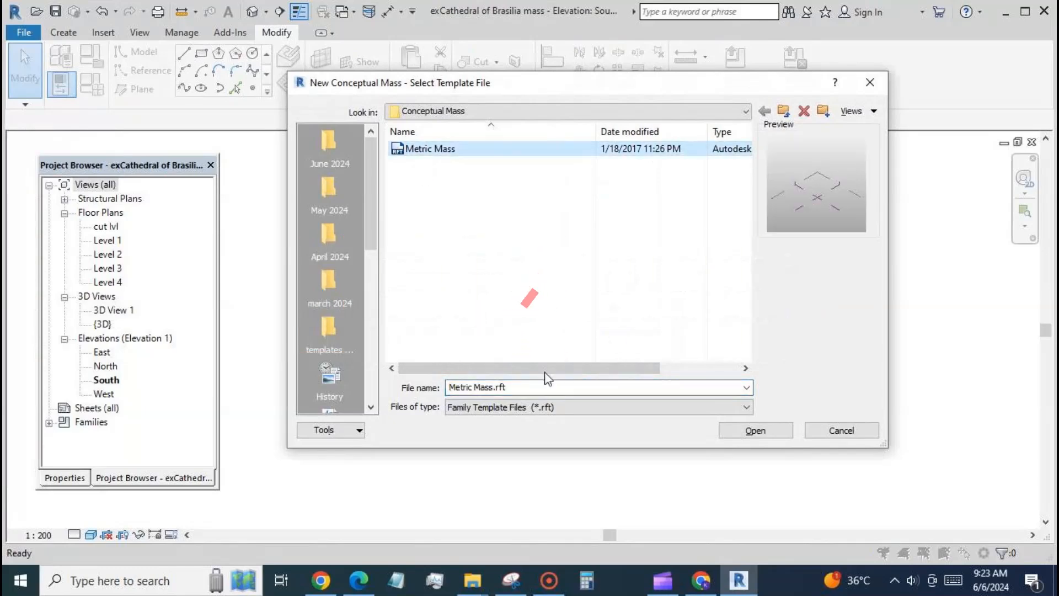
pyautogui.click(753, 430)
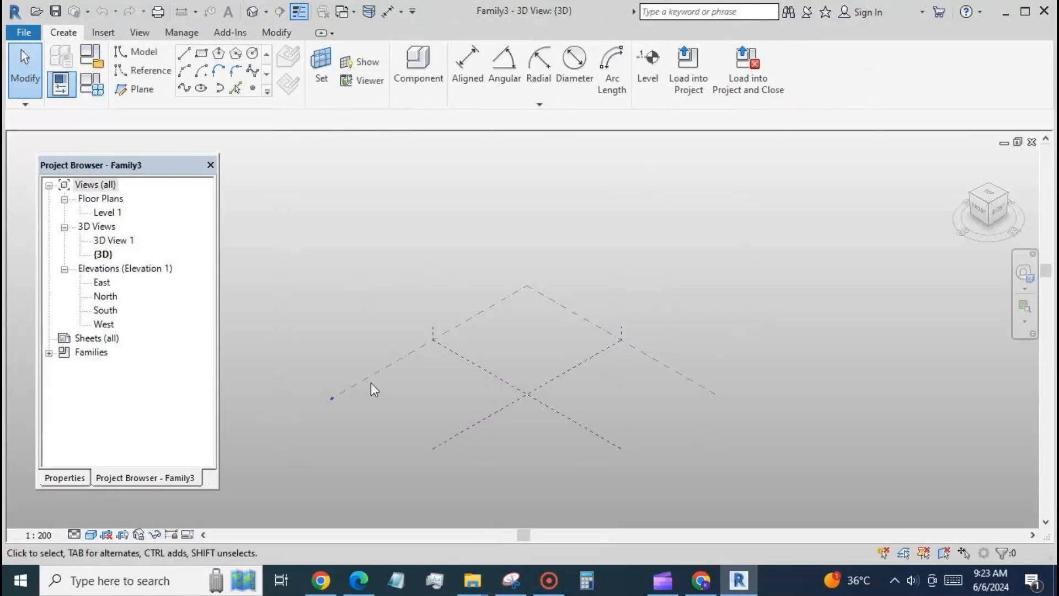
# In the South elevation, add three levels above Level 1 at elevations of about 5600, 14000 and 20200
pyautogui.doubleClick(115, 312)
pyautogui.press('l')
pyautogui.press('l')
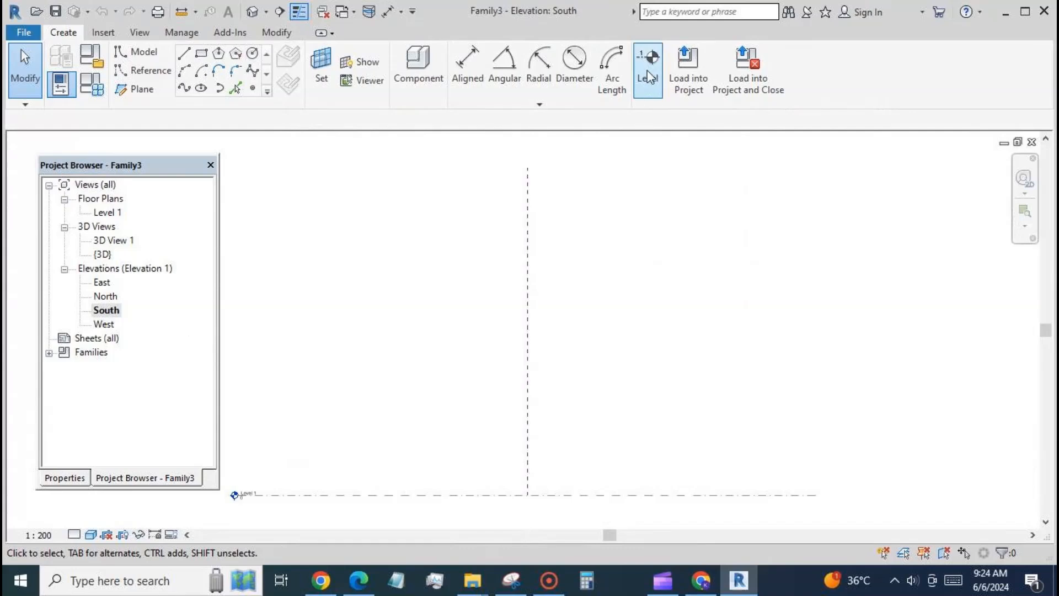
pyautogui.click(243, 465)
pyautogui.click(819, 465)
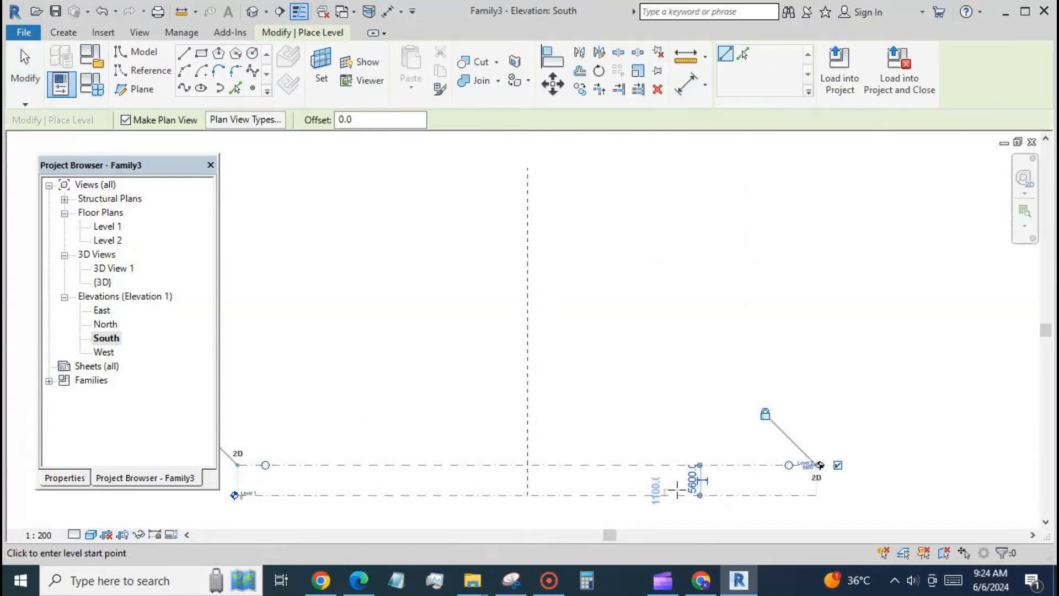
pyautogui.click(256, 421)
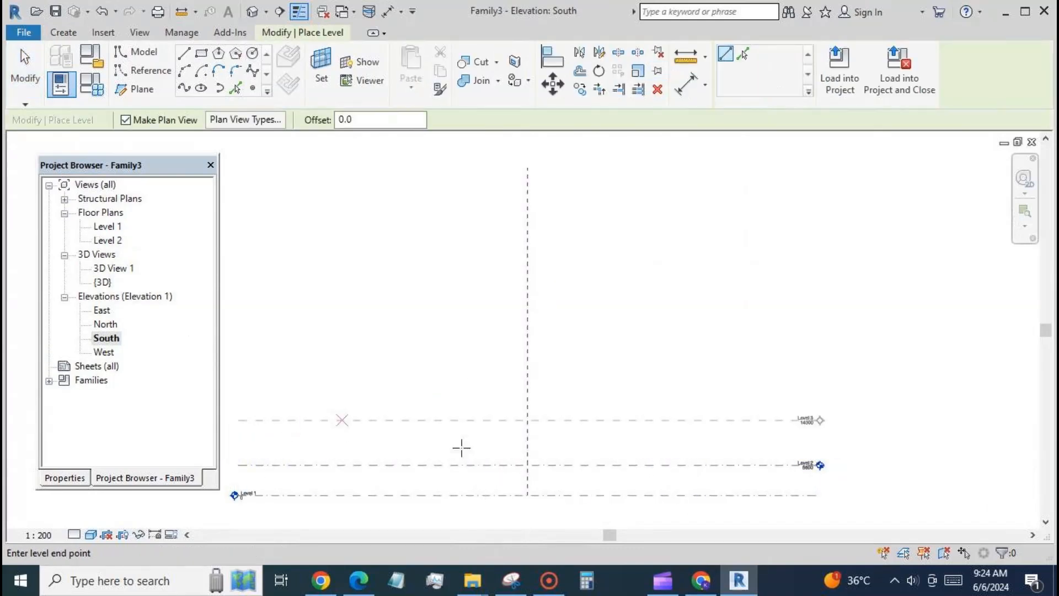
pyautogui.click(255, 386)
pyautogui.click(700, 407)
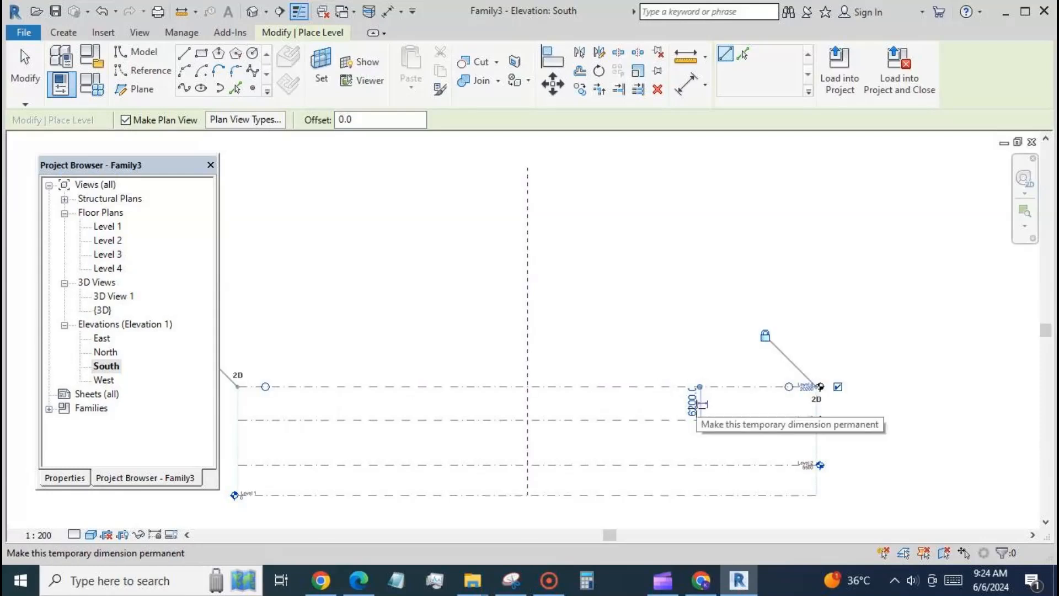
pyautogui.click(18, 66)
pyautogui.scroll(-1, 594, 204)
pyautogui.scroll(-1, 593, 204)
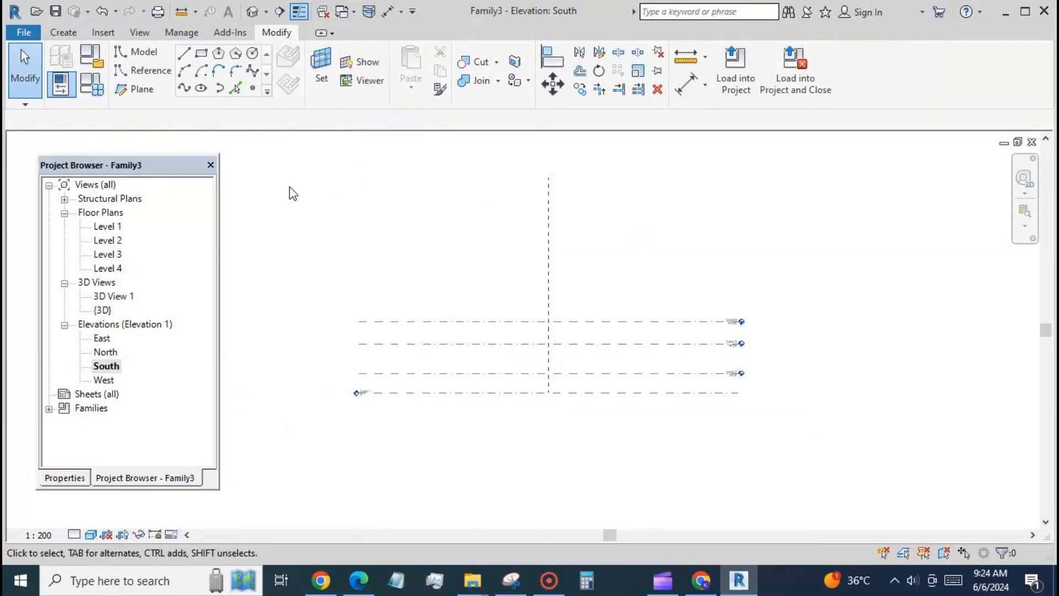
# On the Level 1 floor plan, draw a model-line circle of about 8200 radius centred on the reference plane intersection
pyautogui.doubleClick(109, 227)
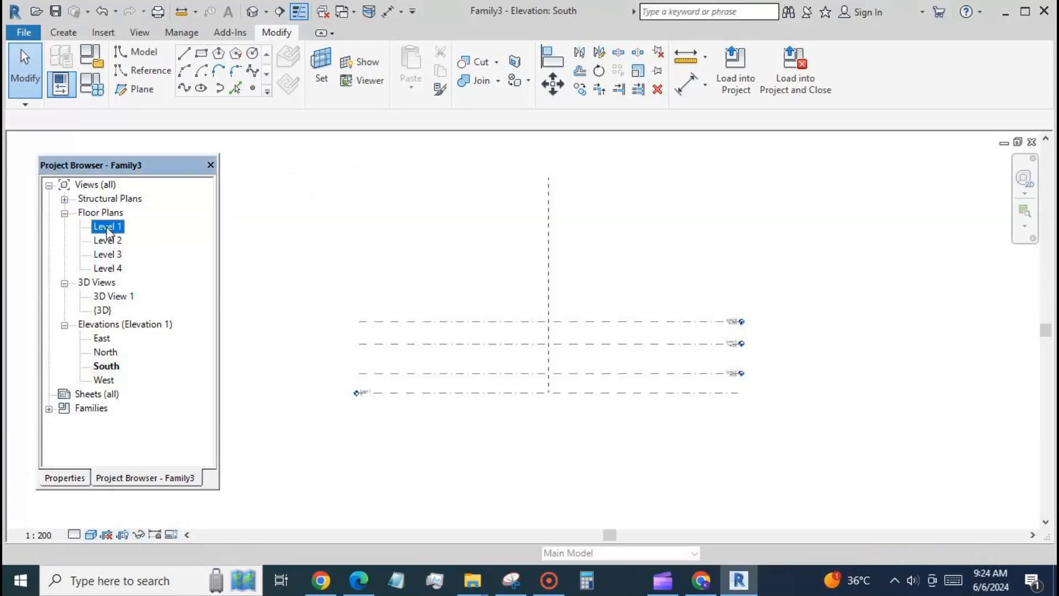
pyautogui.click(253, 54)
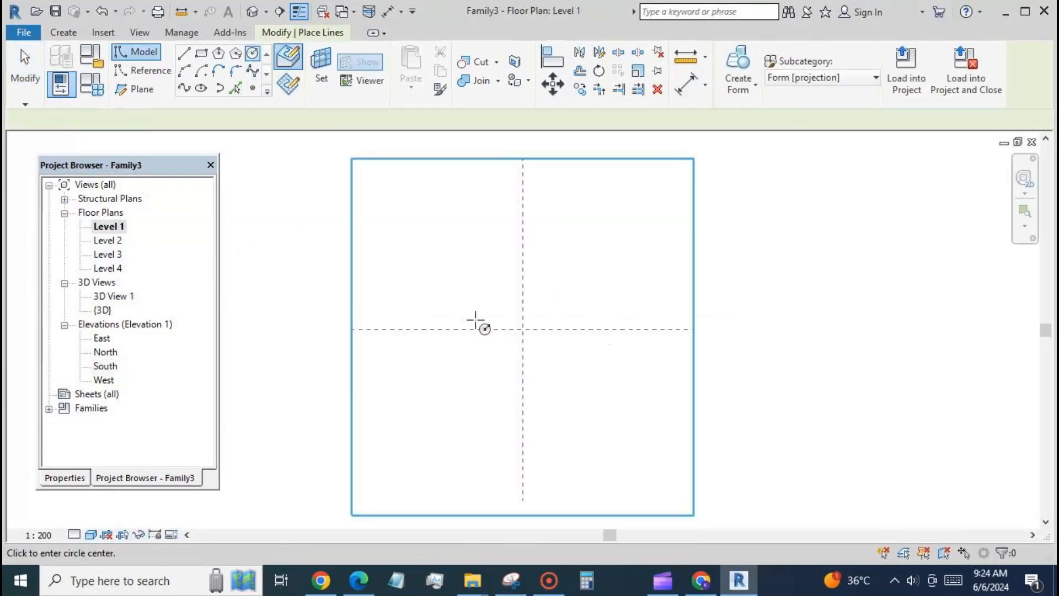
pyautogui.click(523, 329)
pyautogui.click(544, 309)
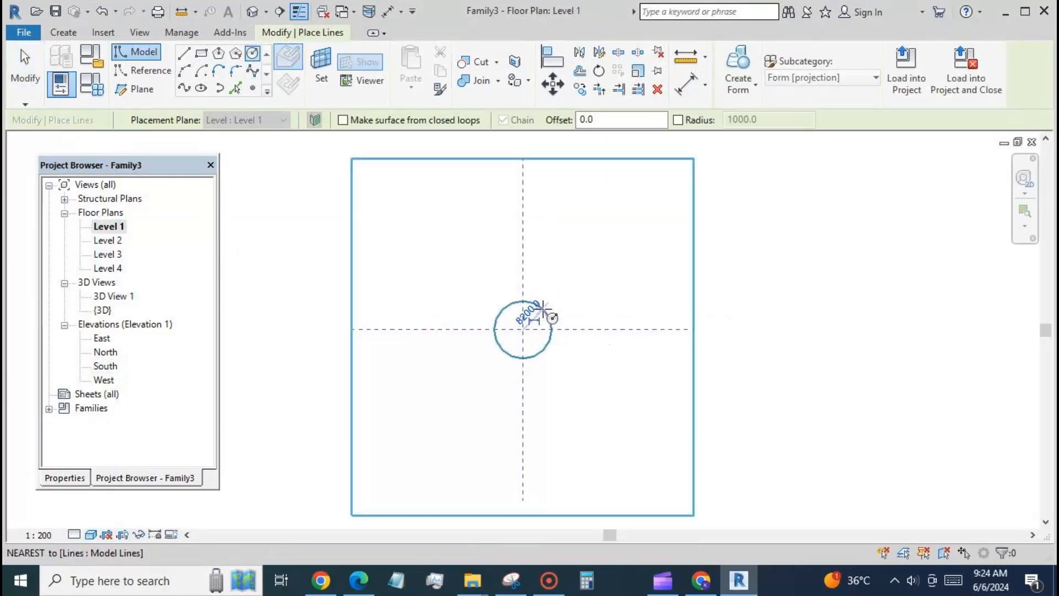
pyautogui.click(25, 69)
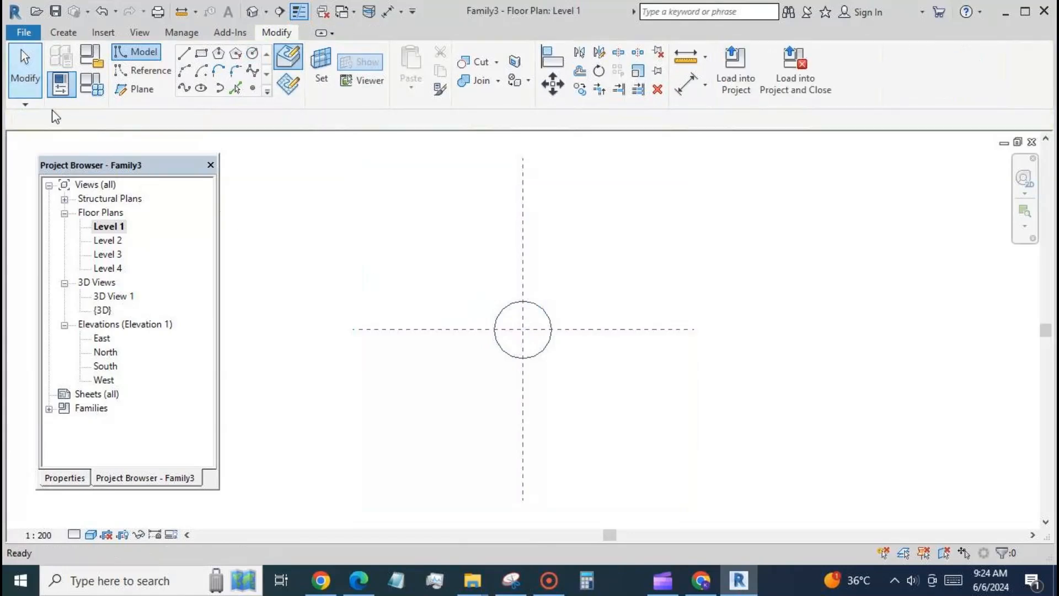
# Make the circle's radius dimension permanent and label it with a new family type parameter named r
pyautogui.click(542, 354)
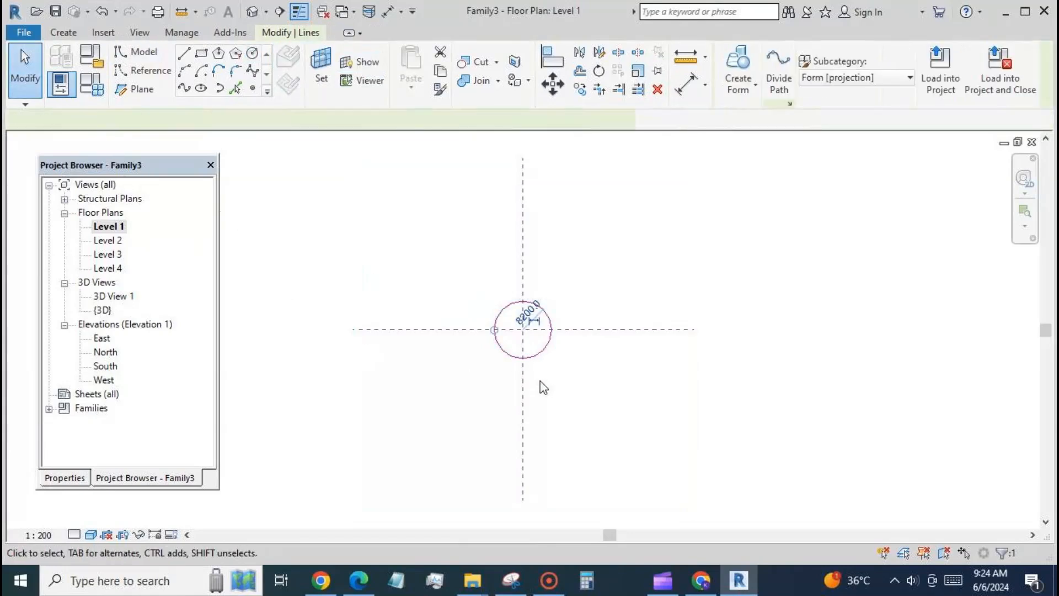
pyautogui.click(540, 327)
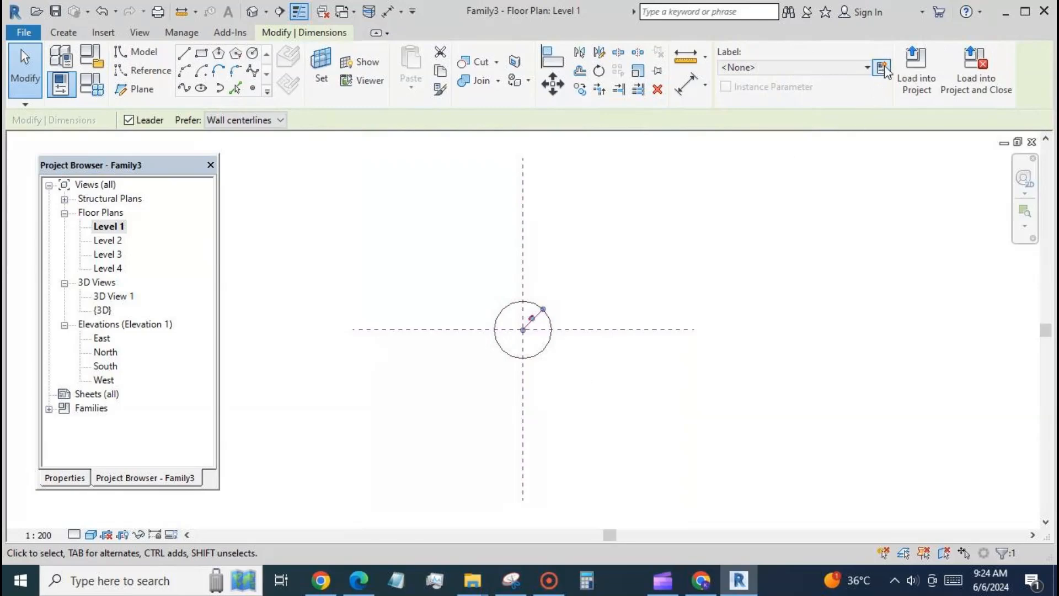
pyautogui.click(882, 67)
pyautogui.write('r')
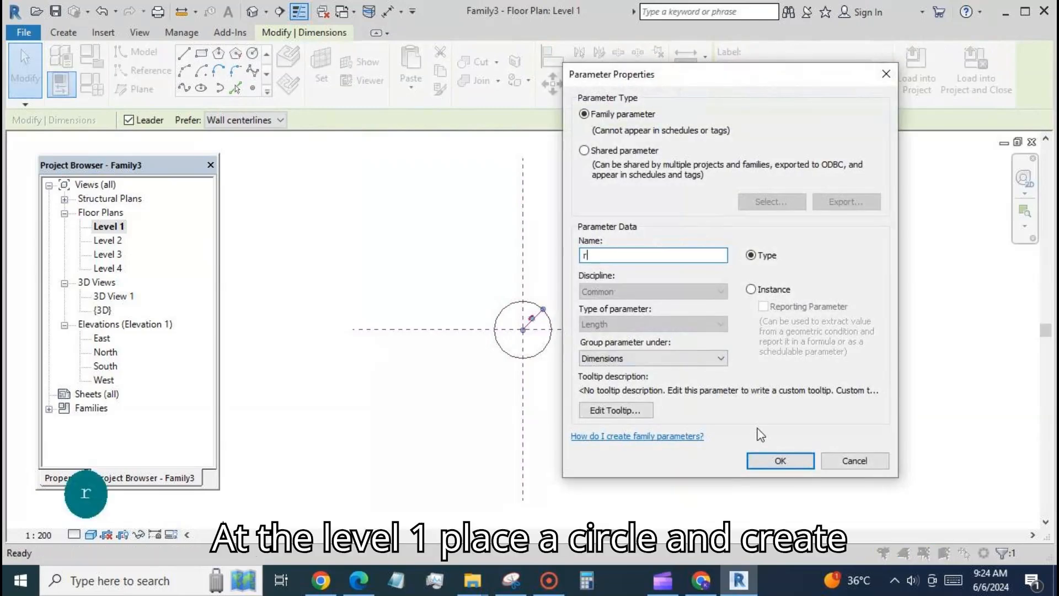
pyautogui.click(774, 461)
pyautogui.click(665, 432)
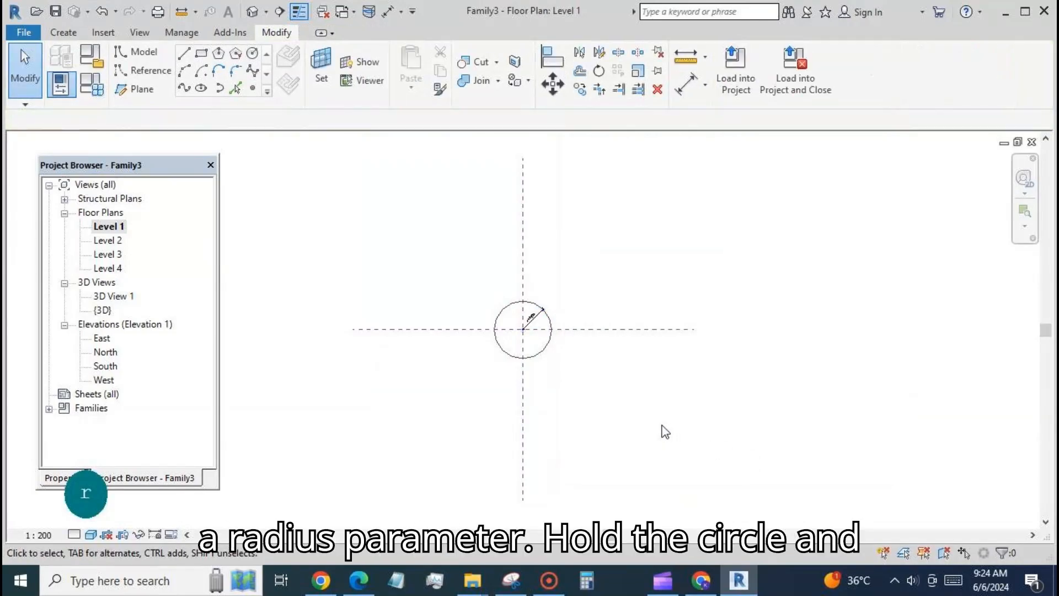
# Convert the Level 1 circle to a reference line and make its center mark visible
pyautogui.click(539, 359)
pyautogui.click(54, 478)
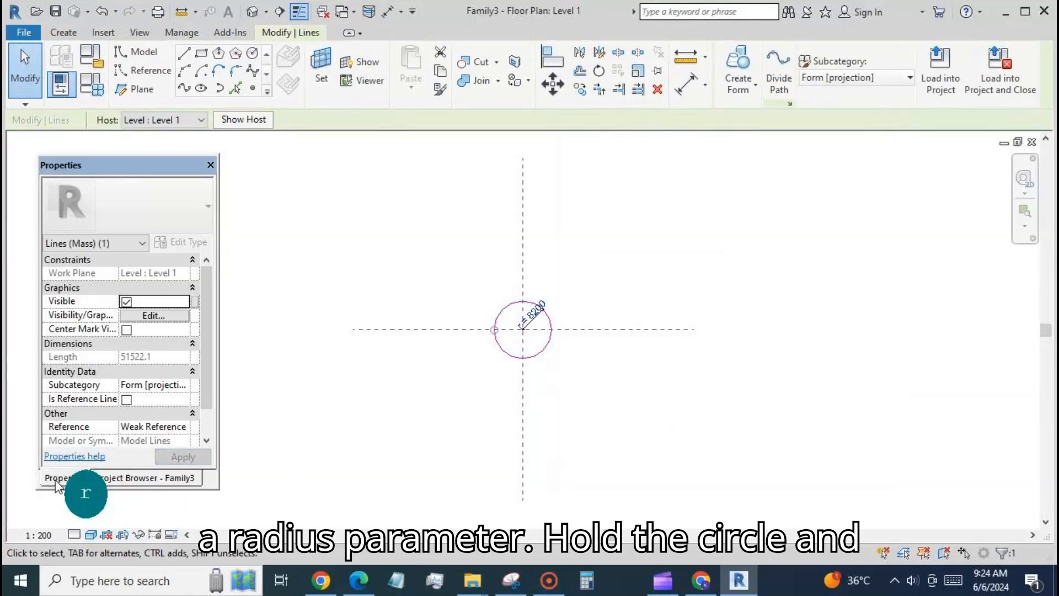
pyautogui.click(127, 400)
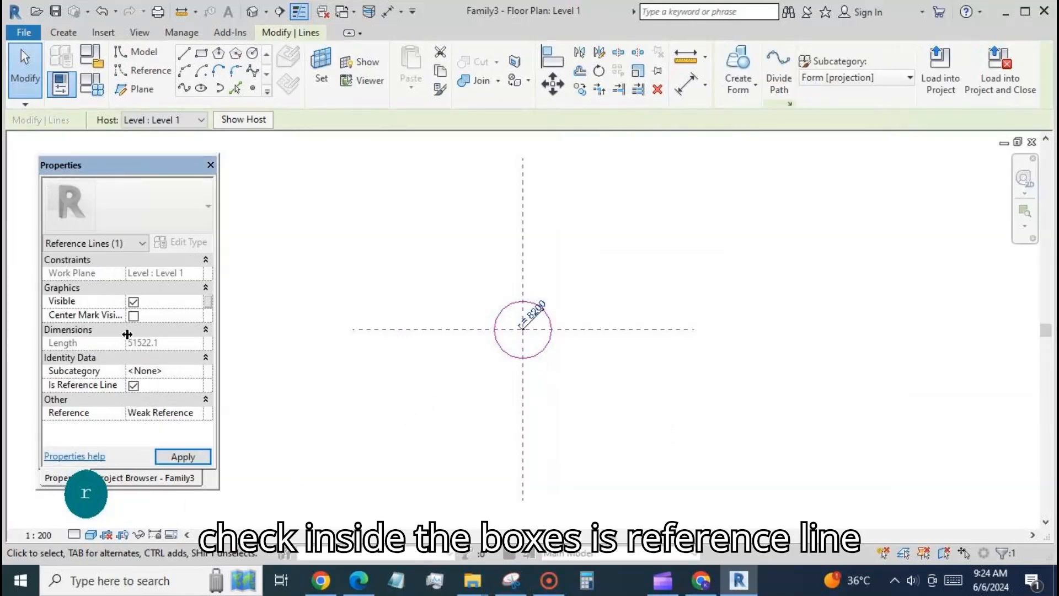
pyautogui.click(133, 316)
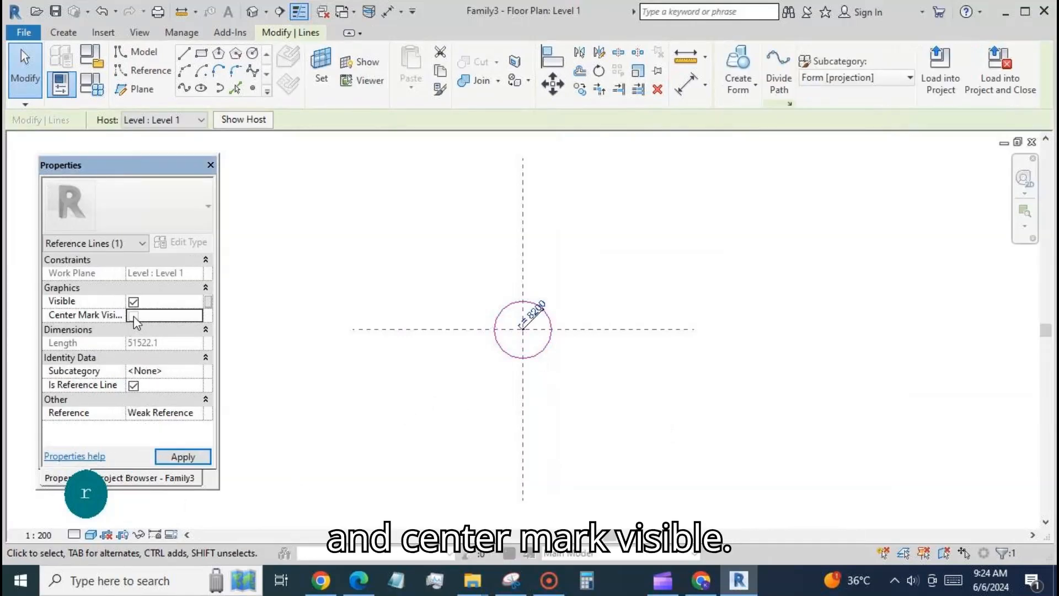
pyautogui.click(385, 385)
# Align the circle's center mark to the vertical and horizontal central reference planes and lock both alignments
pyautogui.press('a')
pyautogui.press('l')
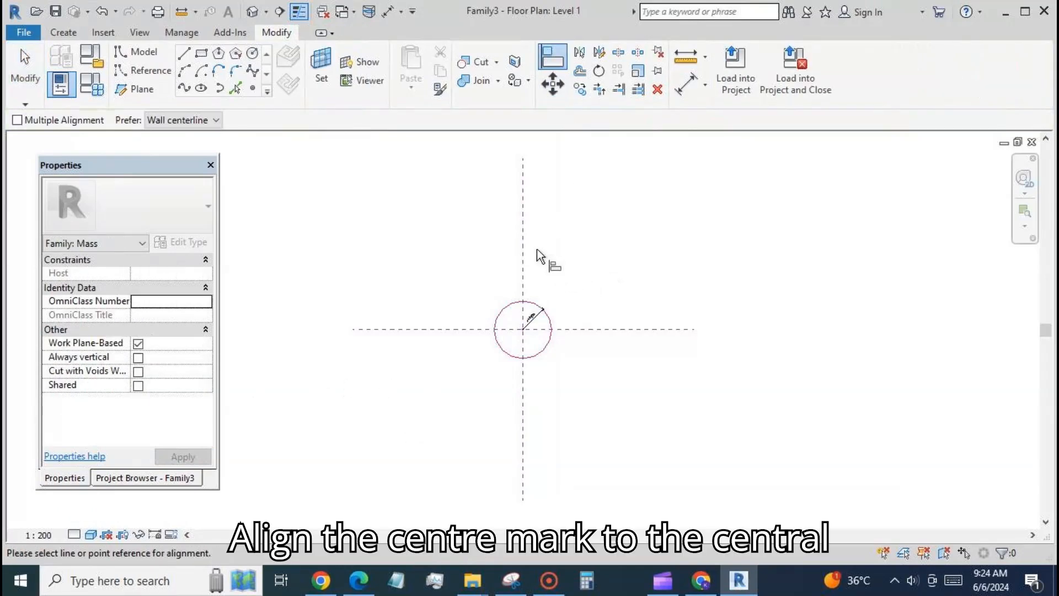
pyautogui.click(524, 243)
pyautogui.click(537, 347)
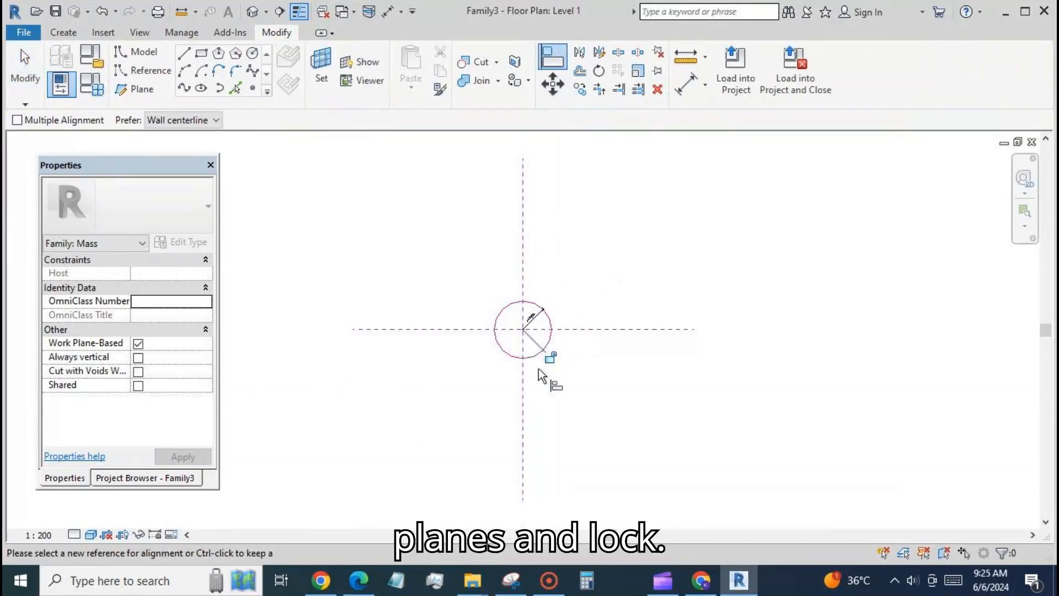
pyautogui.click(591, 330)
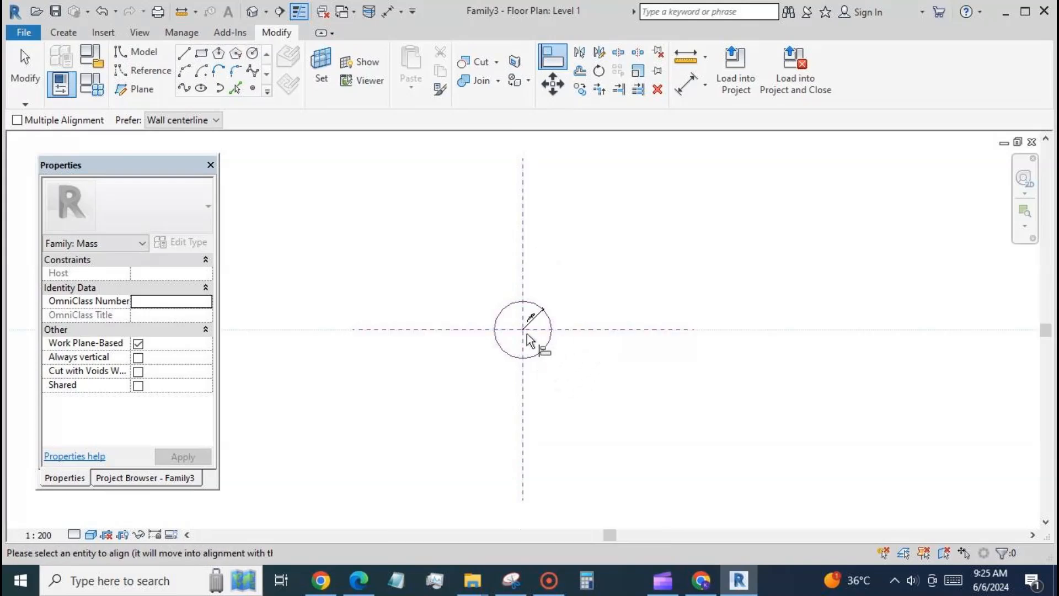
pyautogui.click(524, 332)
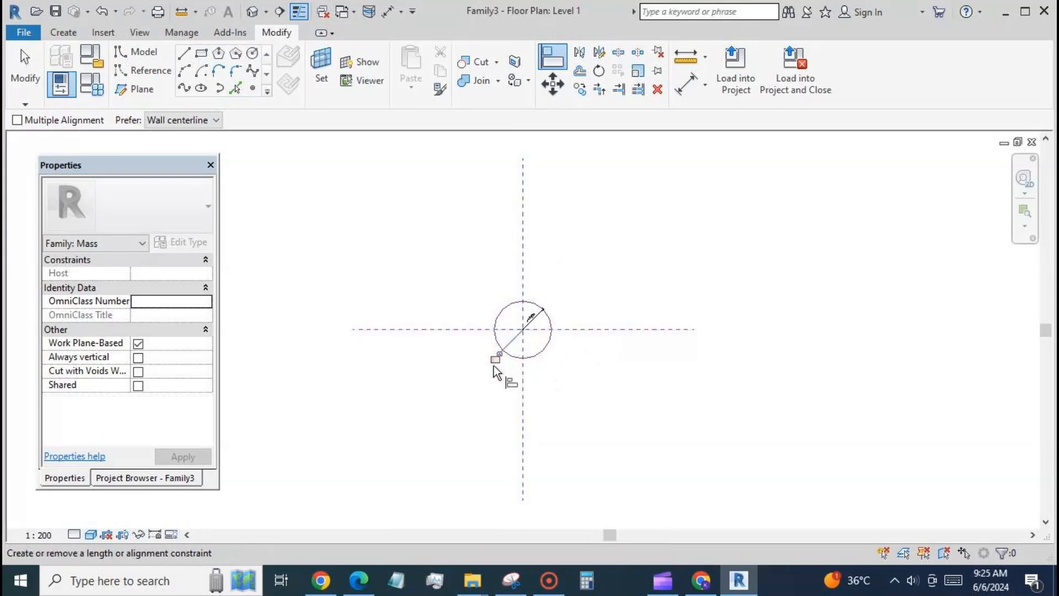
pyautogui.click(25, 78)
# Copy the circle with its radius dimension, paste it aligned to Levels 2, 3 and 4, and show the result in 3D
pyautogui.moveTo(437, 271); pyautogui.dragTo(588, 389)
pyautogui.click(439, 88)
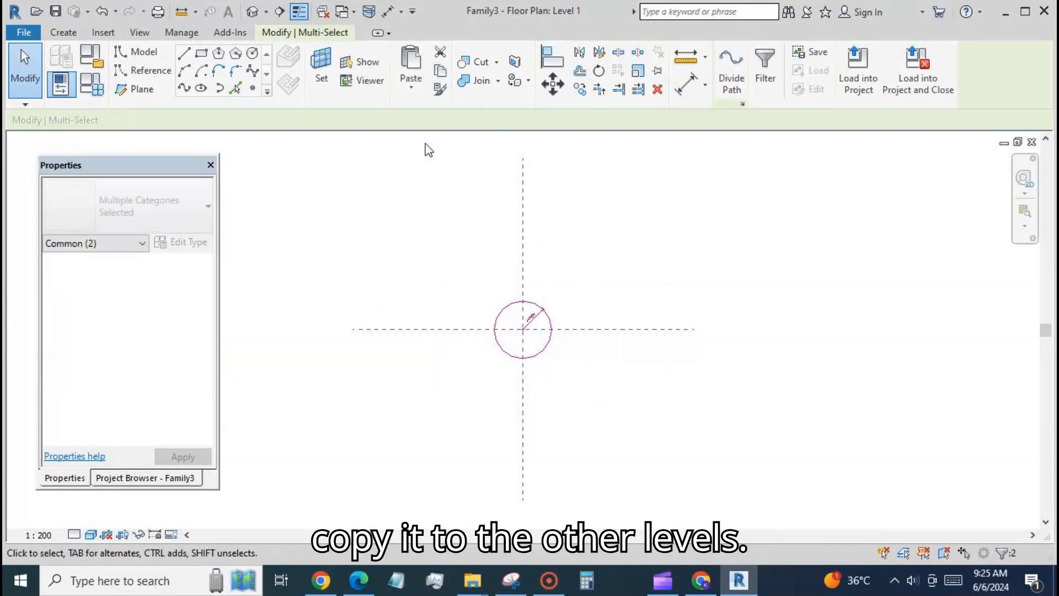
pyautogui.click(412, 82)
pyautogui.click(395, 146)
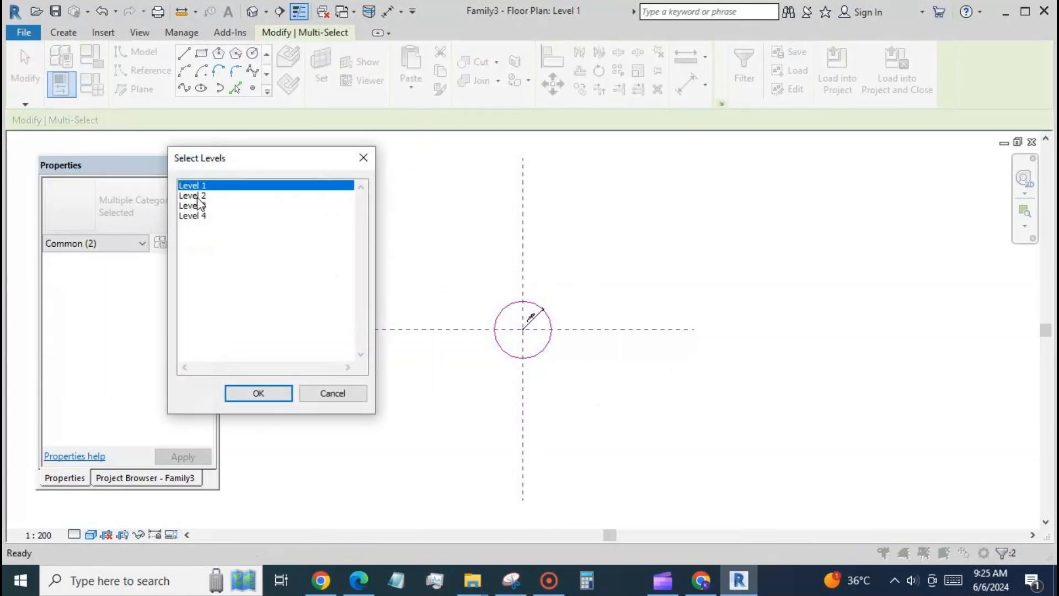
pyautogui.moveTo(199, 196); pyautogui.dragTo(204, 223)
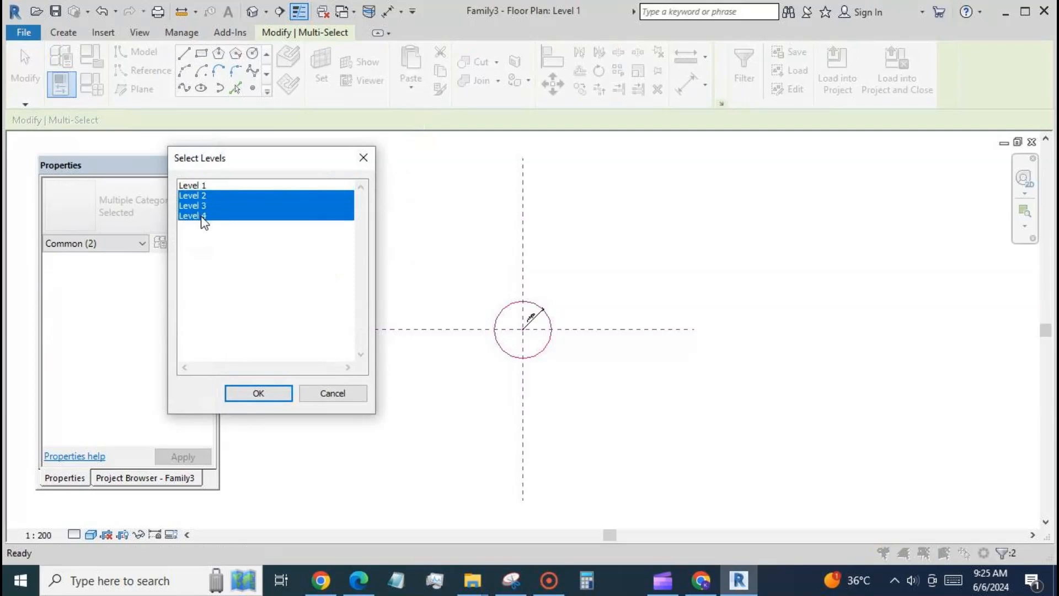
pyautogui.click(257, 392)
pyautogui.click(252, 12)
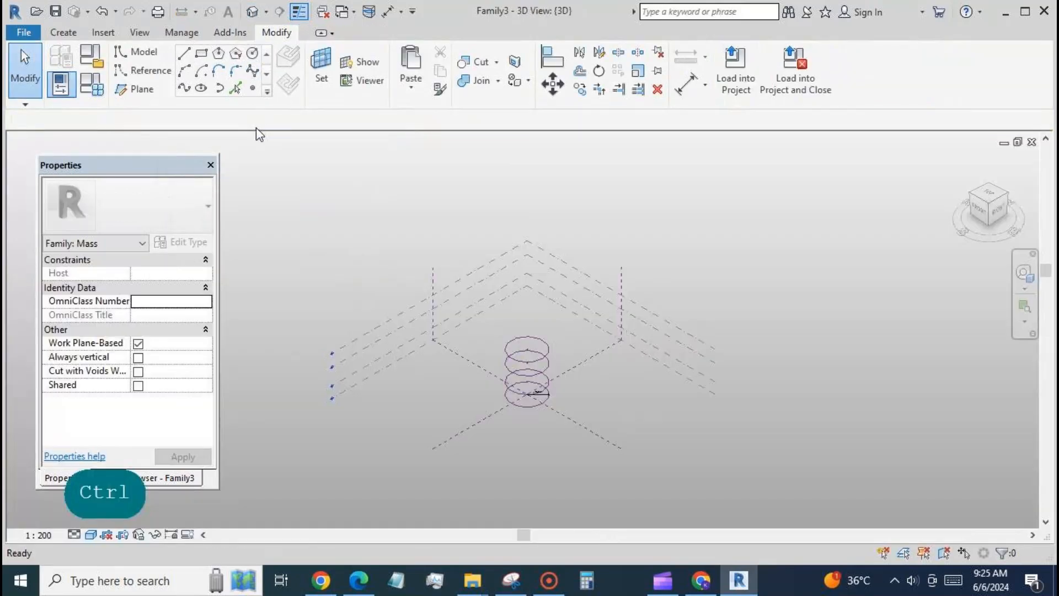
pyautogui.scroll(1, 463, 406)
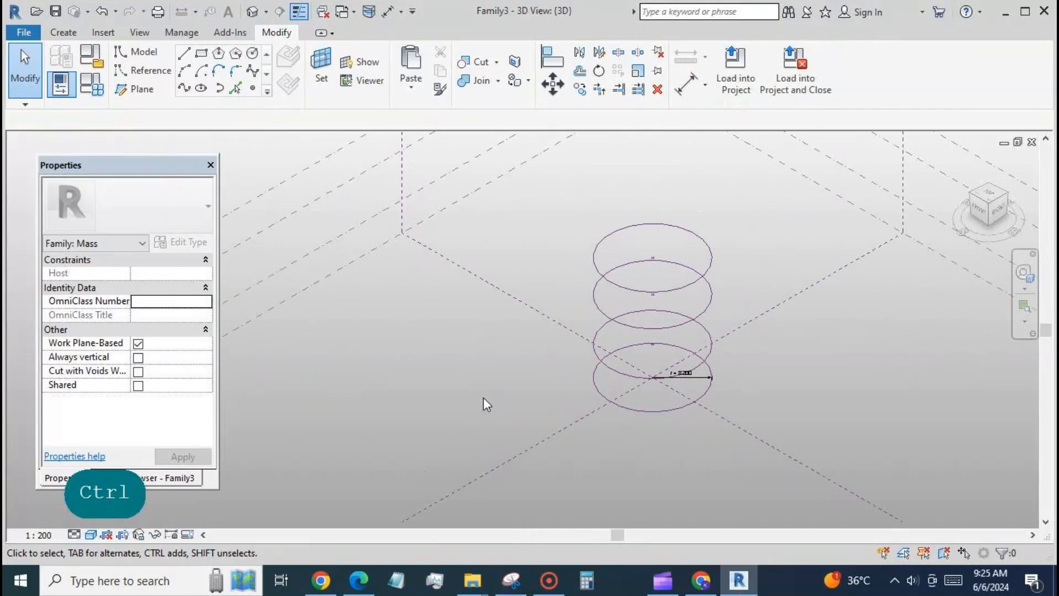
# On the Level 2 floor plan, relabel the circle's radius dimension with a new family type parameter named r2
pyautogui.click(154, 476)
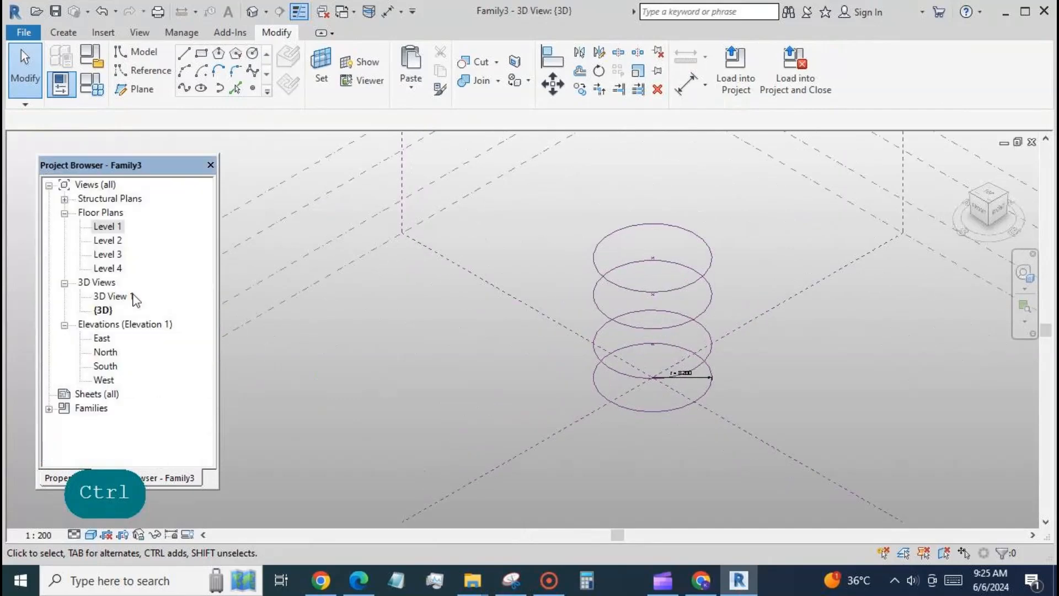
pyautogui.doubleClick(108, 241)
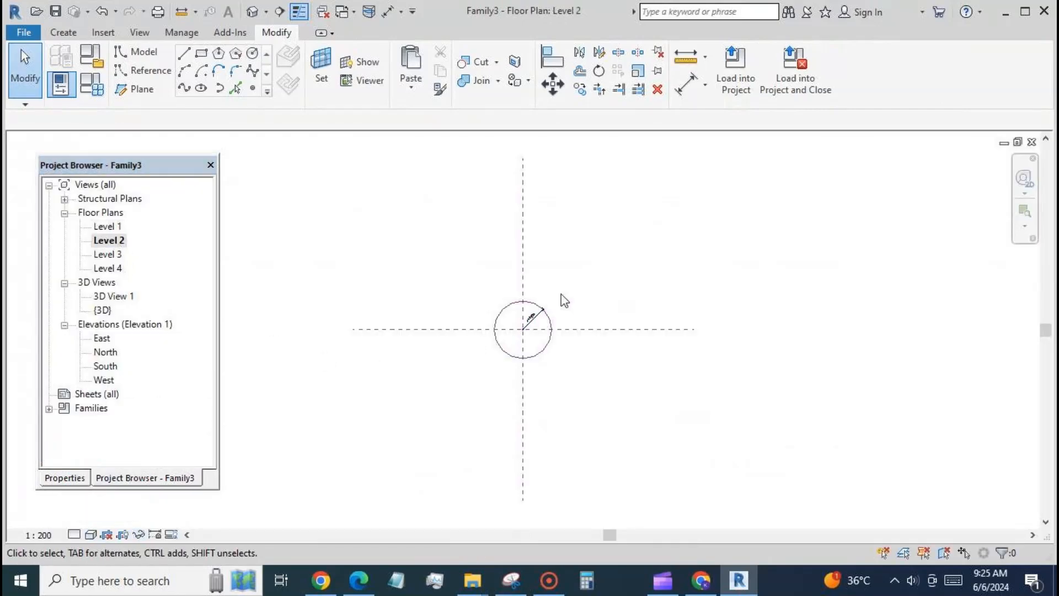
pyautogui.click(521, 338)
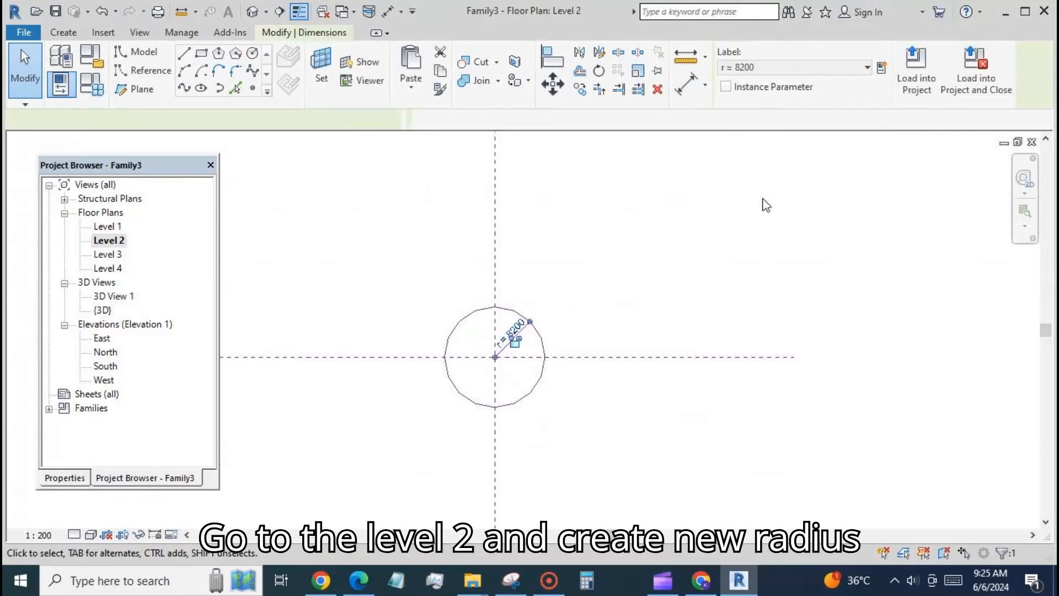
pyautogui.click(882, 71)
pyautogui.write('r2')
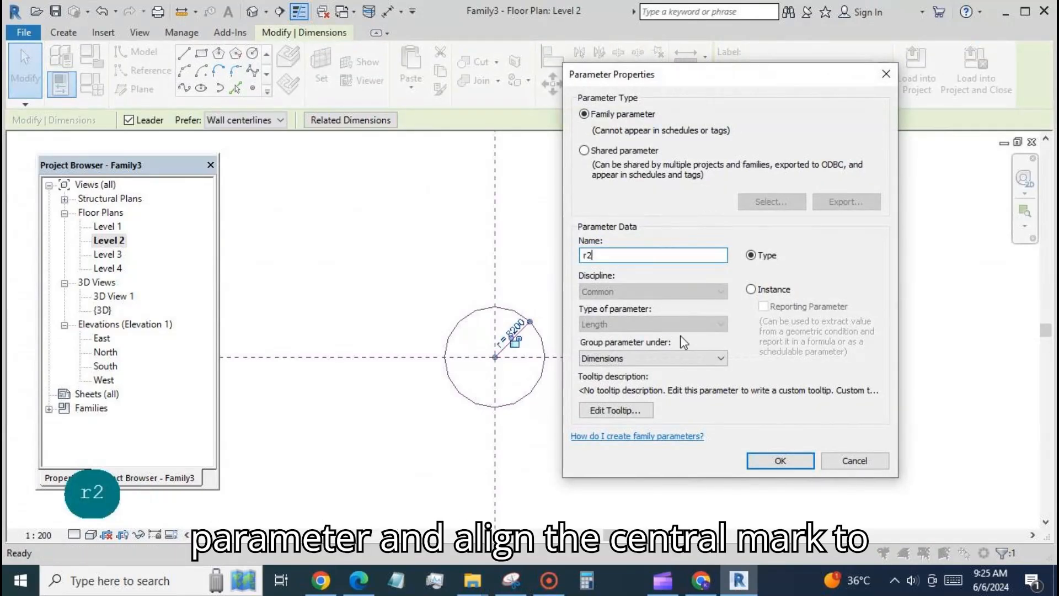
pyautogui.click(779, 460)
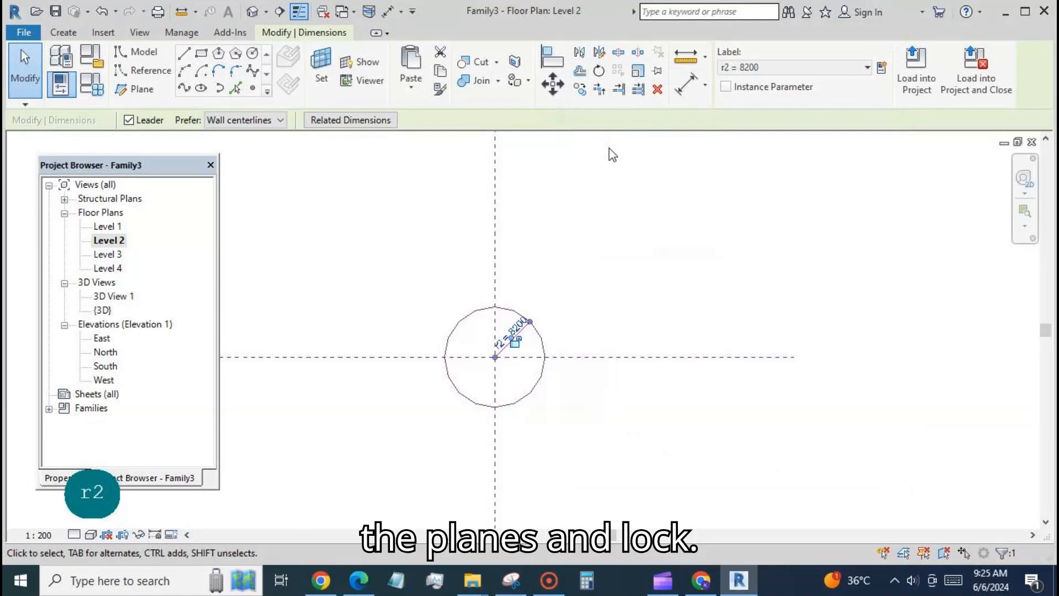
# Align the Level 2 circle's center mark to the vertical and horizontal central reference planes and lock both alignments
pyautogui.click(557, 55)
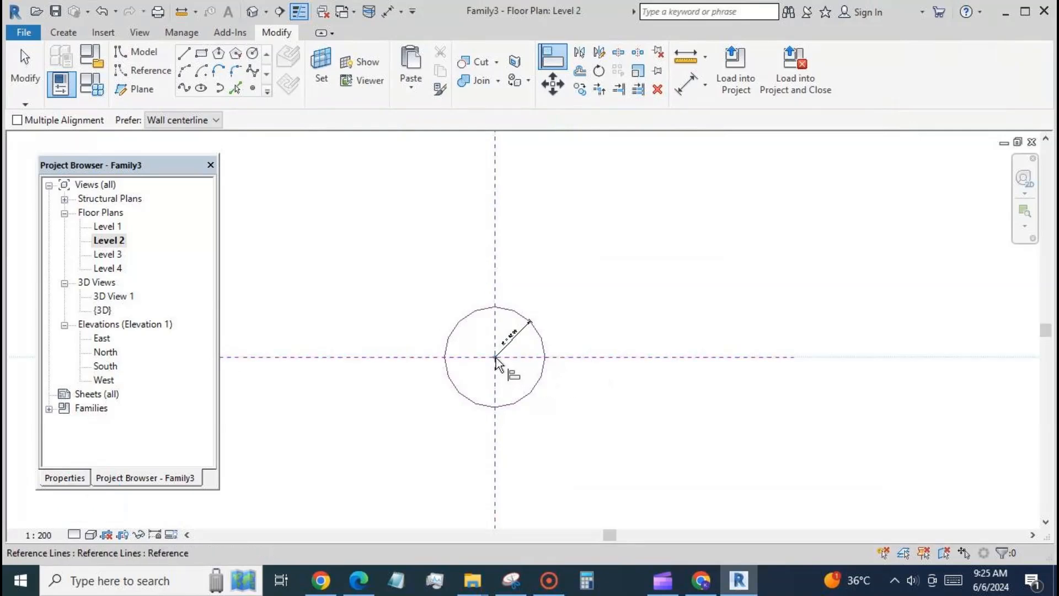
pyautogui.press('Escape')
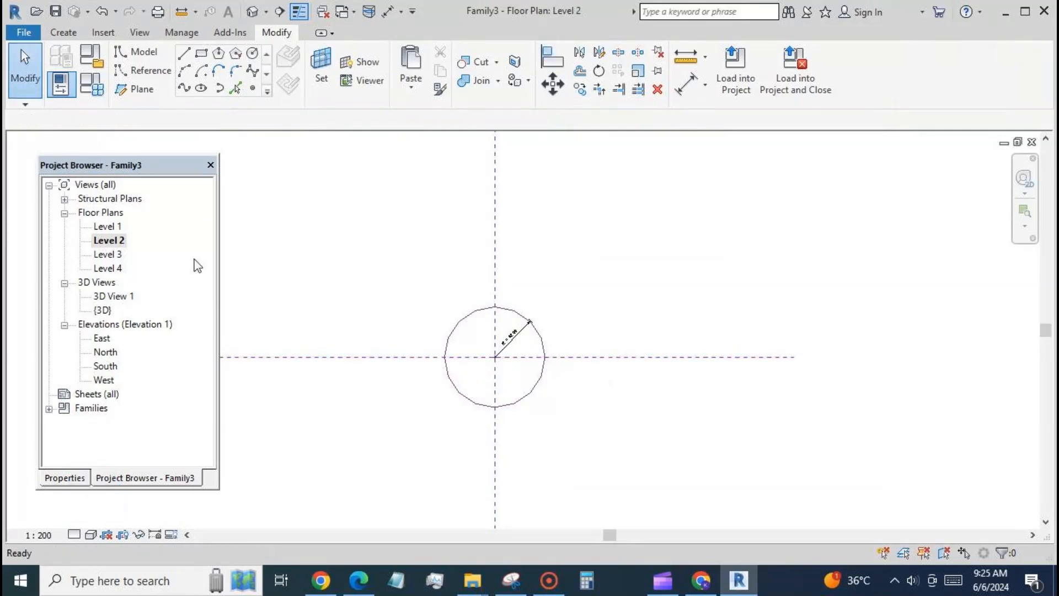
# On the Level 3 floor plan, label the circle's radius with a new parameter r3 and lock its center to both reference planes
pyautogui.doubleClick(110, 254)
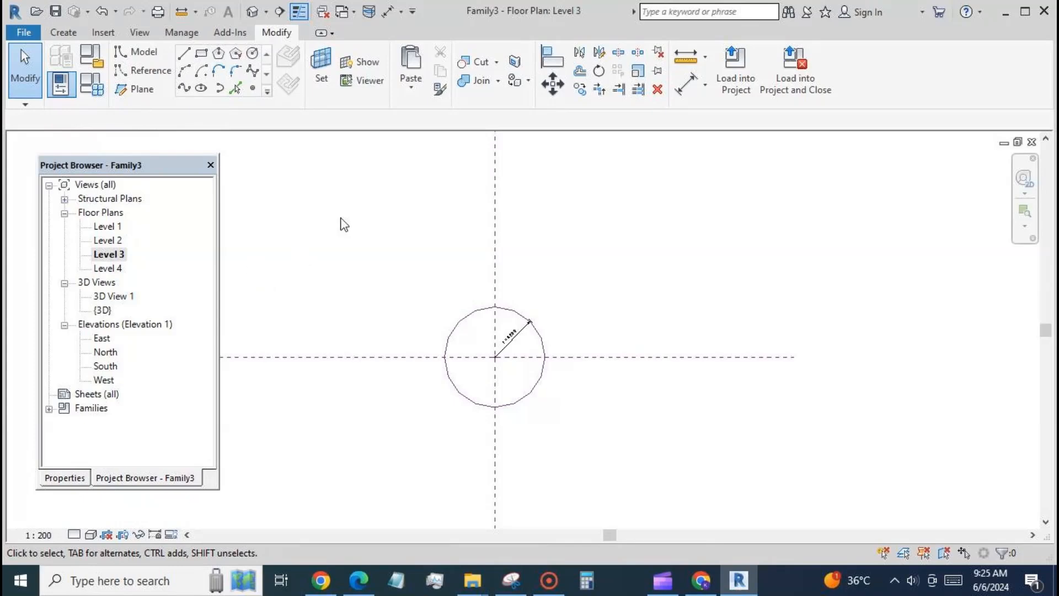
pyautogui.click(511, 338)
pyautogui.click(515, 342)
pyautogui.write('r3')
pyautogui.press('Return')
pyautogui.press('a')
pyautogui.press('l')
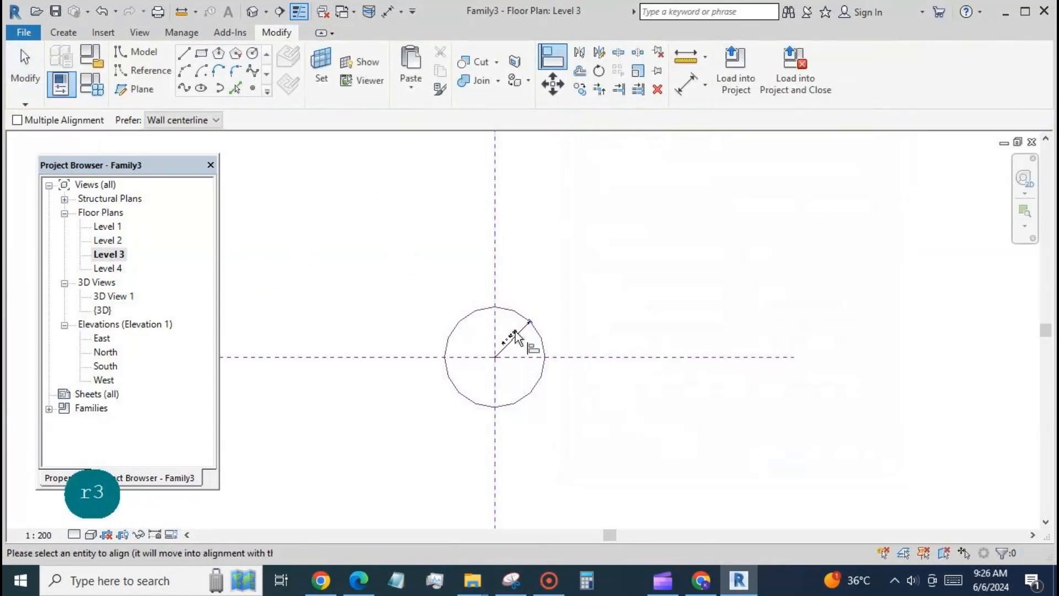
pyautogui.press('Escape')
# On the Level 4 floor plan, label the circle's radius with a new parameter r4 and lock its center to both reference planes
pyautogui.doubleClick(108, 268)
pyautogui.click(511, 339)
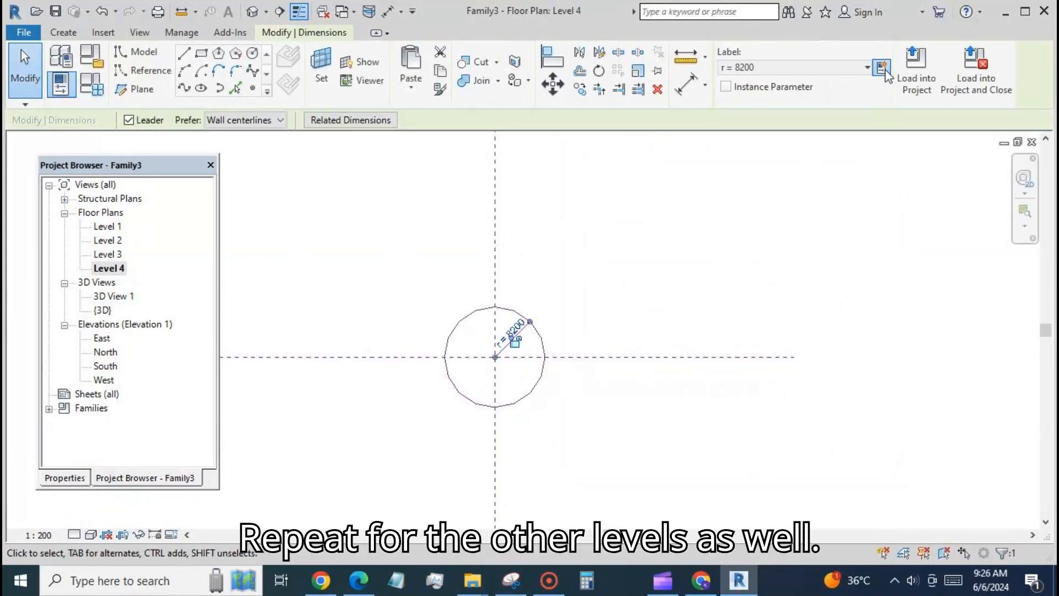
pyautogui.click(883, 69)
pyautogui.write('r4')
pyautogui.press('Return')
pyautogui.press('a')
pyautogui.press('l')
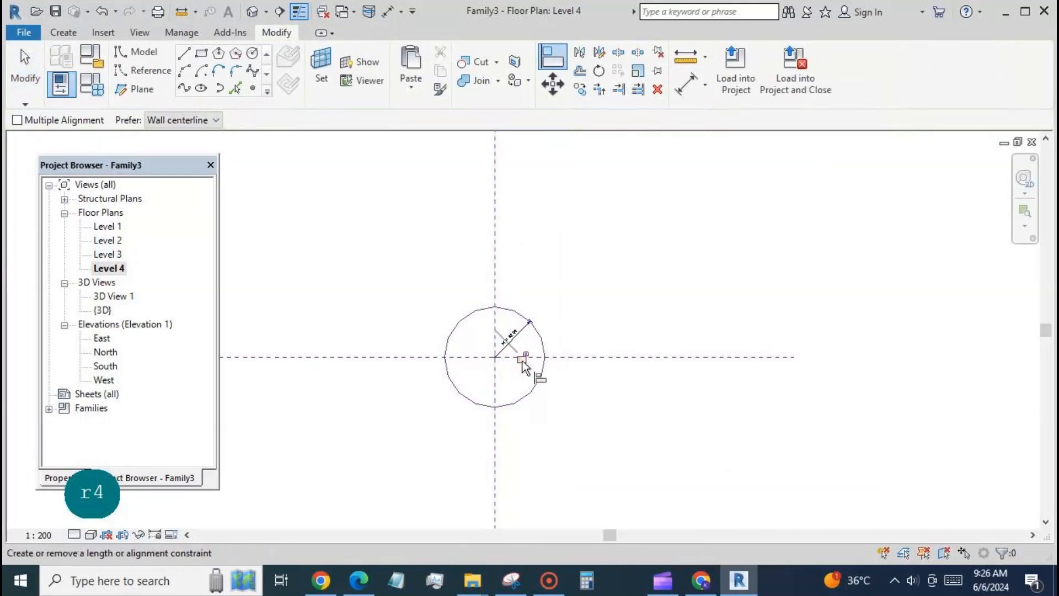
pyautogui.click(32, 82)
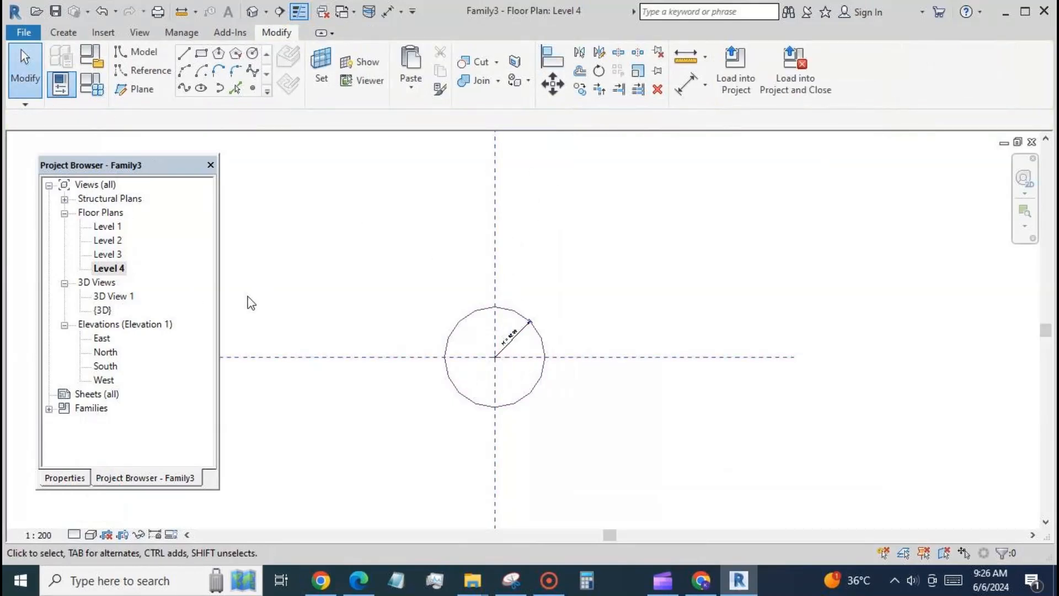
# From the South elevation, set the project length units to meters with 2 decimal places
pyautogui.doubleClick(106, 365)
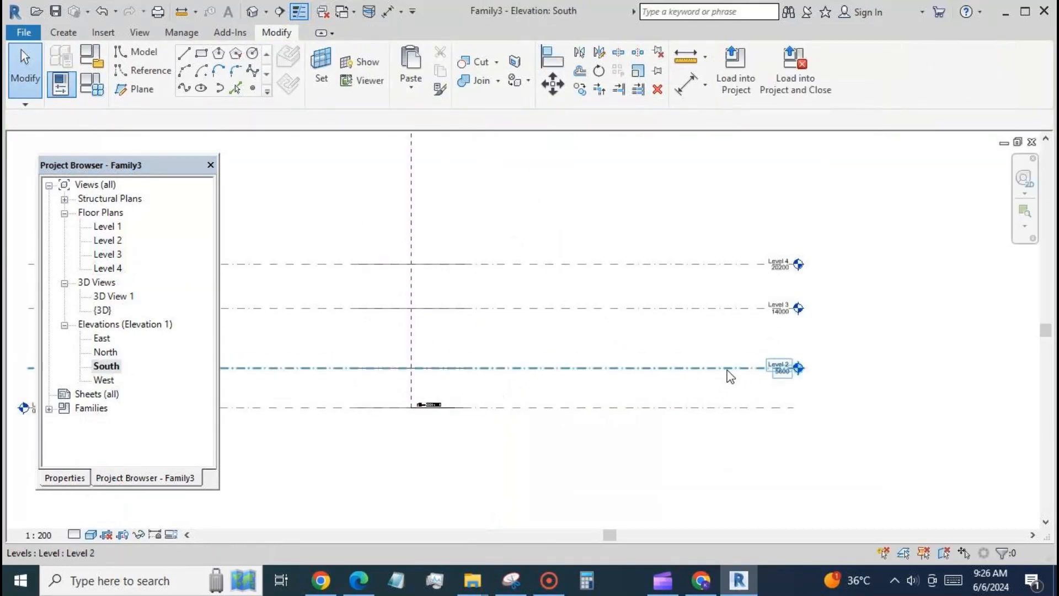
pyautogui.press('u')
pyautogui.press('n')
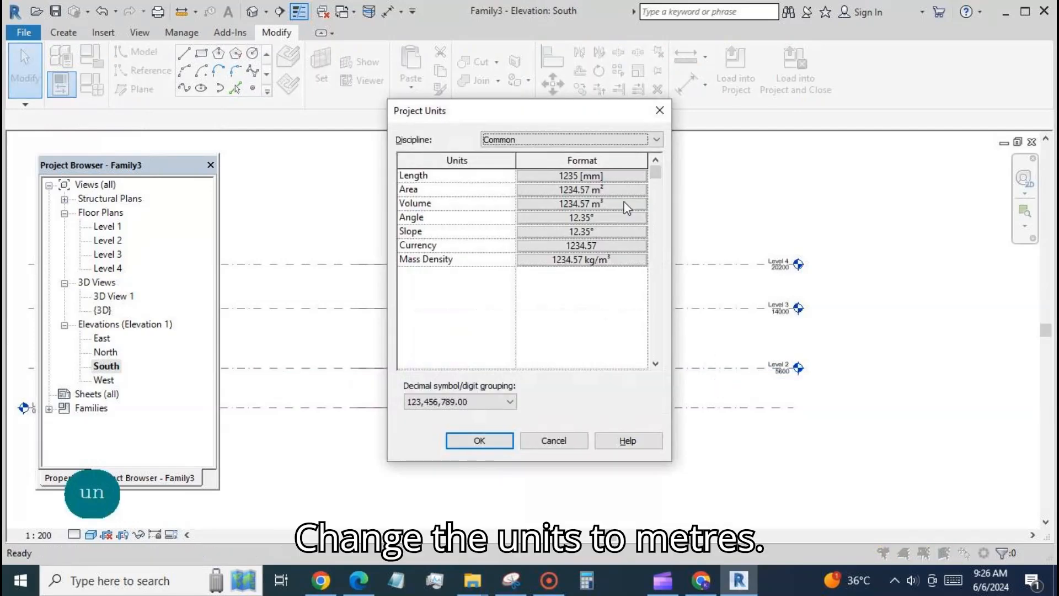
pyautogui.click(640, 176)
pyautogui.click(642, 203)
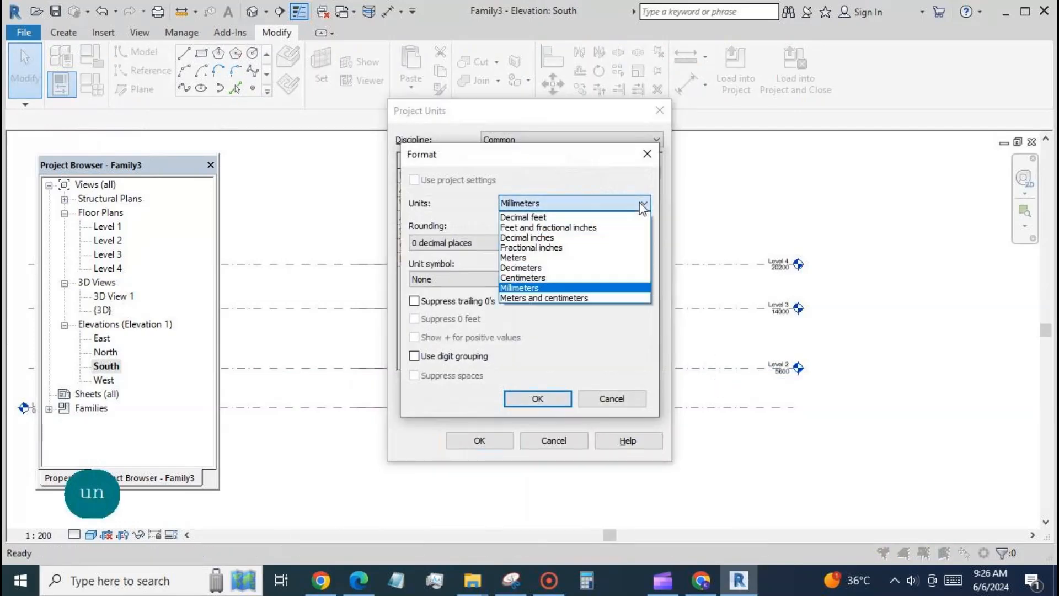
pyautogui.click(564, 257)
pyautogui.click(508, 243)
pyautogui.click(496, 307)
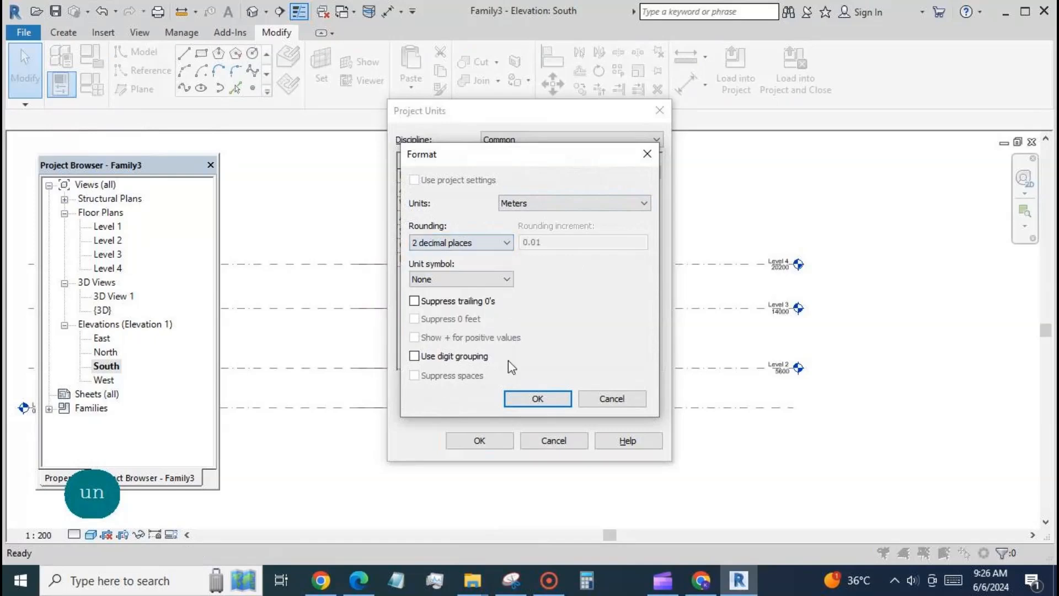
pyautogui.click(538, 398)
pyautogui.click(479, 441)
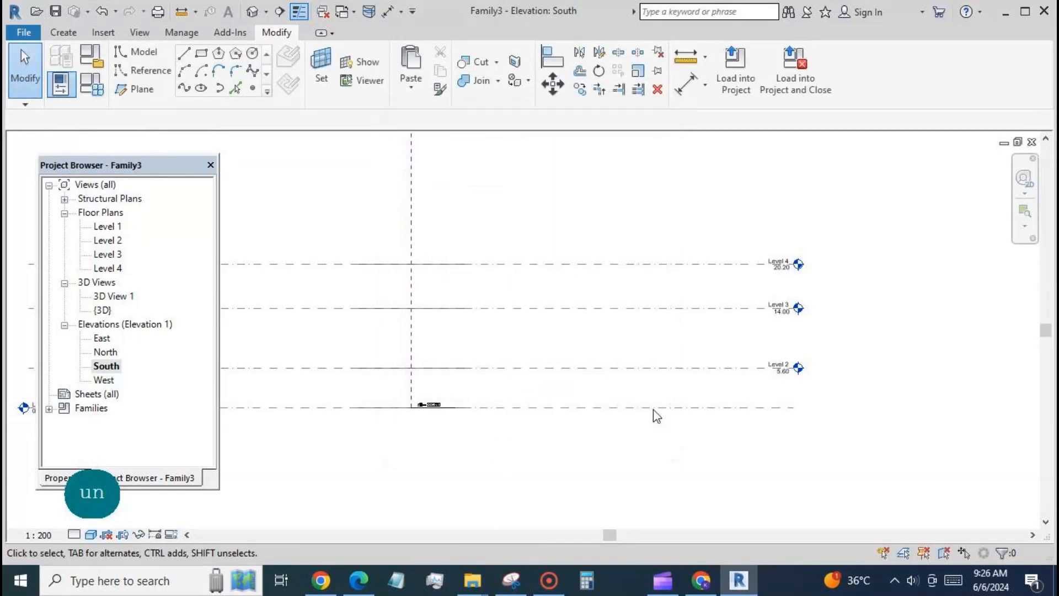
# In the 3D view, create a solid form from the four stacked reference circles
pyautogui.click(252, 11)
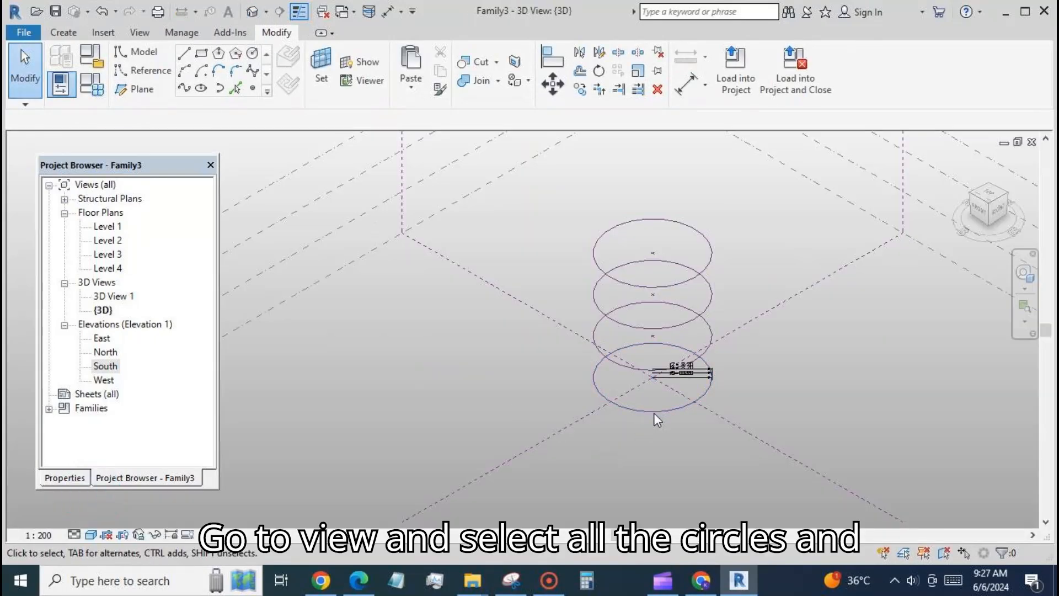
pyautogui.click(654, 411)
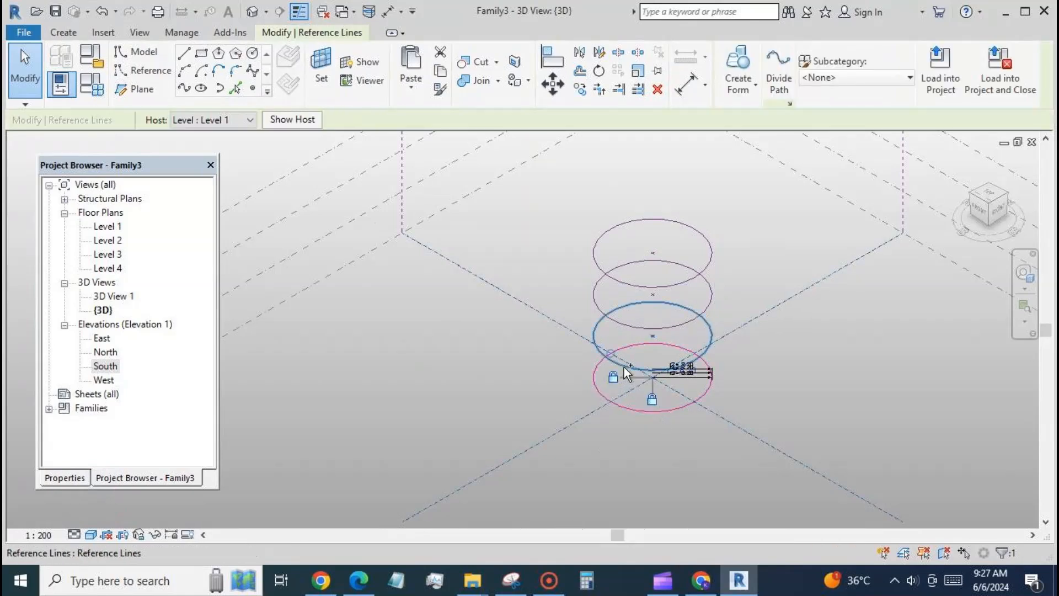
pyautogui.keyDown('ctrl'); pyautogui.click(631, 328); pyautogui.keyUp('ctrl')
pyautogui.keyDown('ctrl'); pyautogui.click(634, 329); pyautogui.keyUp('ctrl')
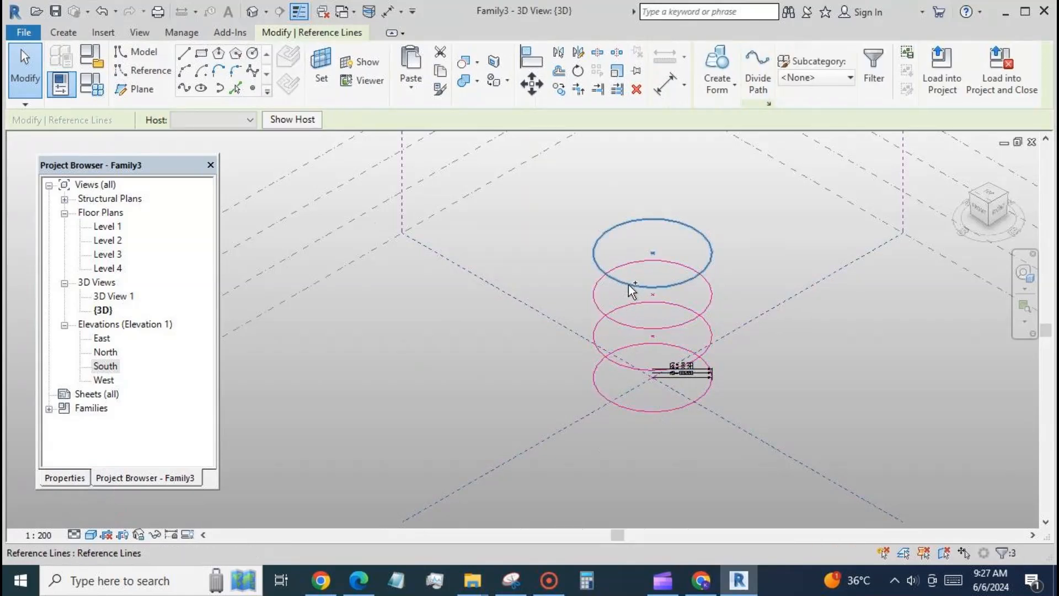
pyautogui.keyDown('ctrl'); pyautogui.click(628, 285); pyautogui.keyUp('ctrl')
pyautogui.click(717, 69)
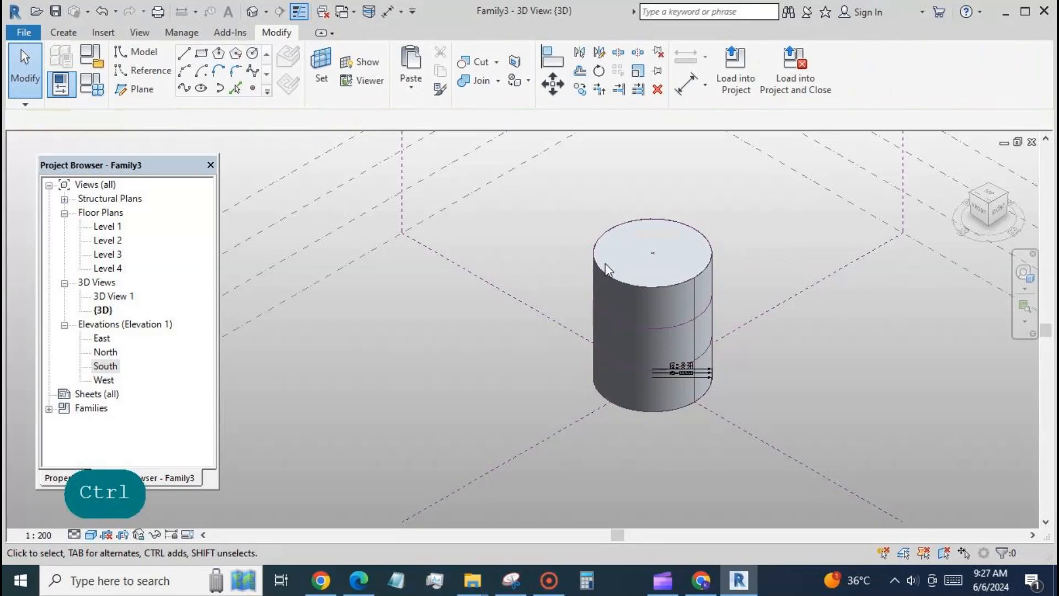
# In the family types, set the radius parameters r to 21, r2 to 14, r3 to 7 and r4 to 9
pyautogui.click(97, 82)
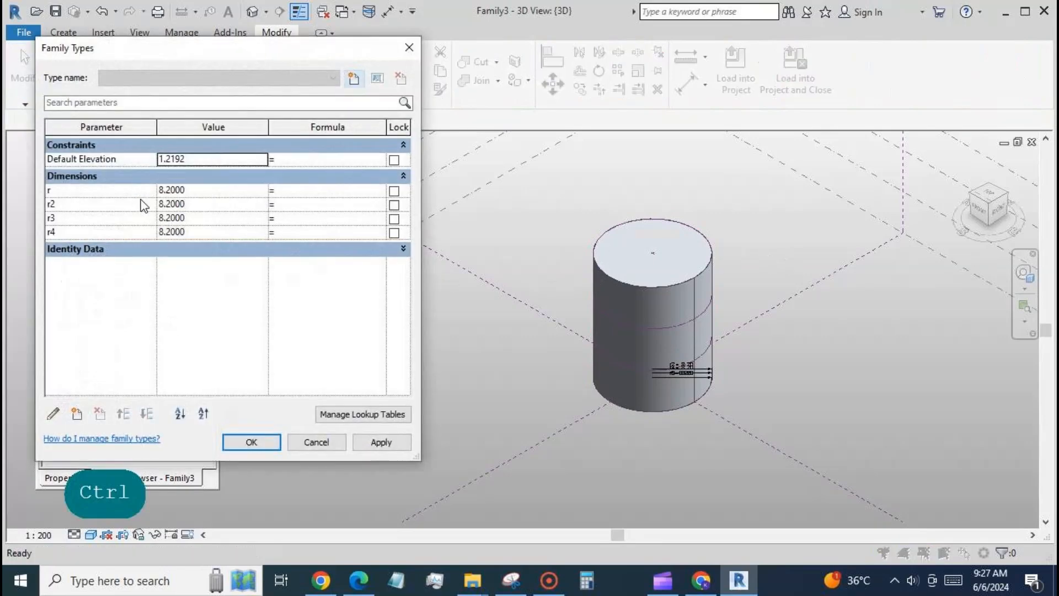
pyautogui.click(206, 190)
pyautogui.write('21')
pyautogui.write('14')
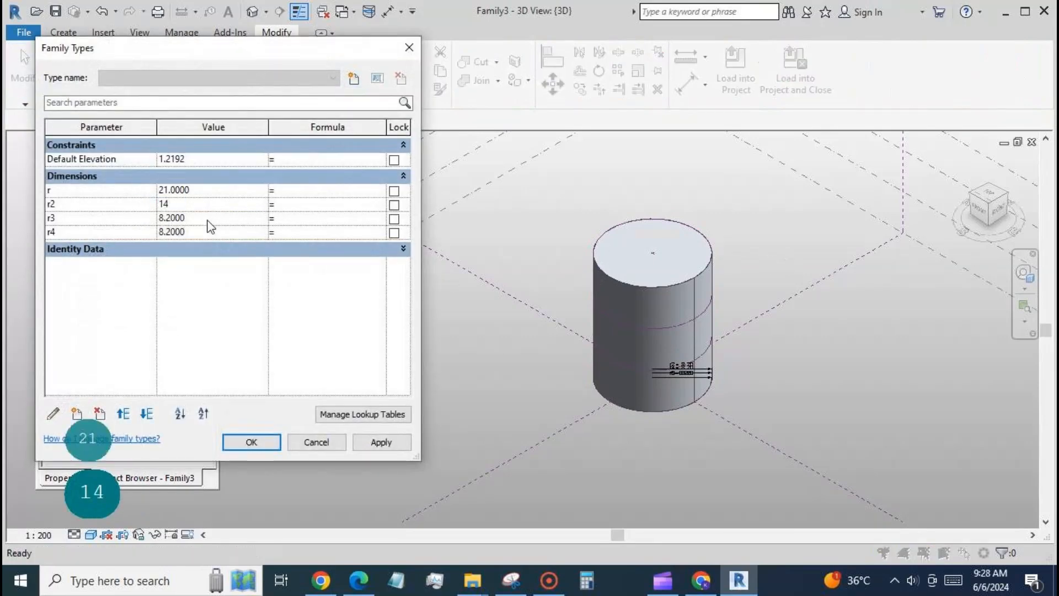
pyautogui.write('7')
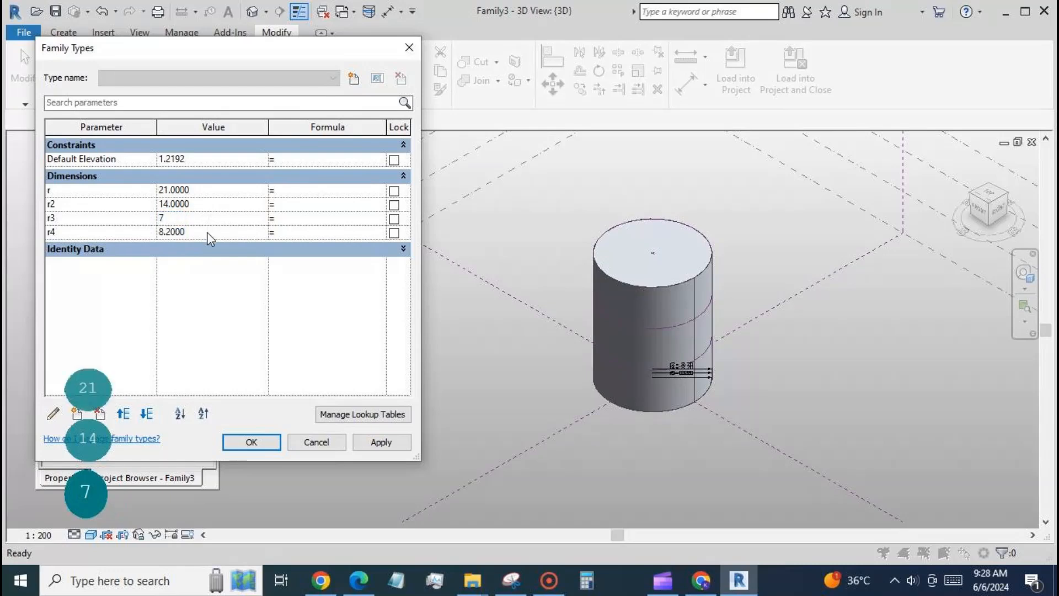
pyautogui.write('9')
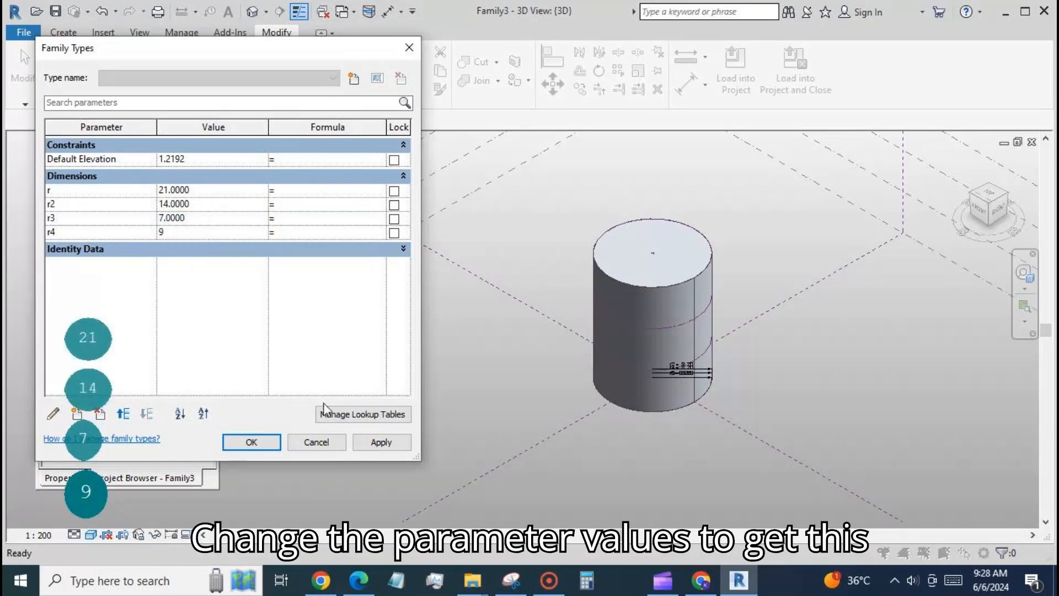
pyautogui.click(372, 442)
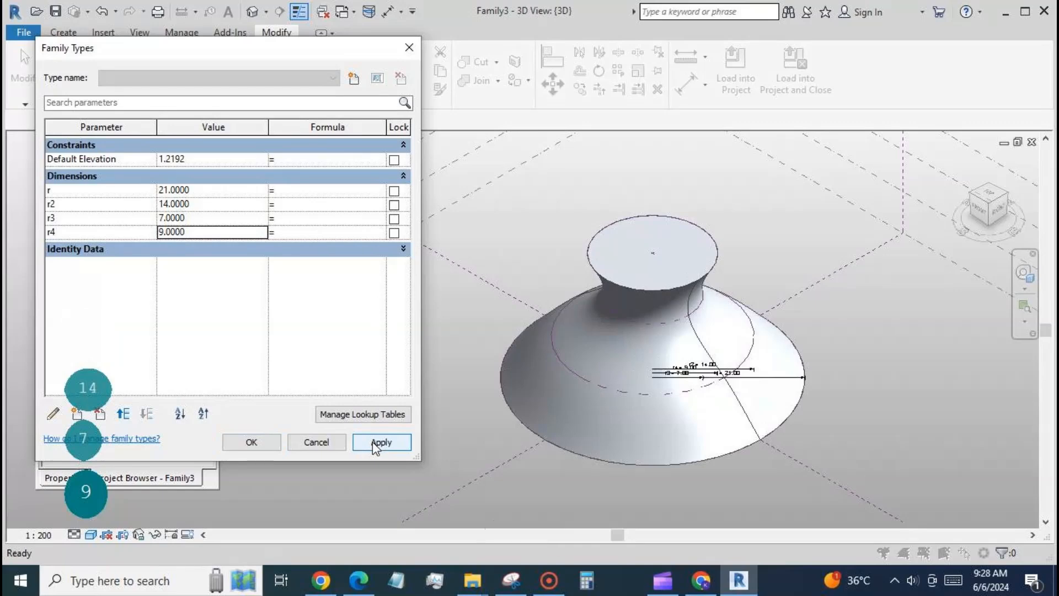
pyautogui.click(250, 442)
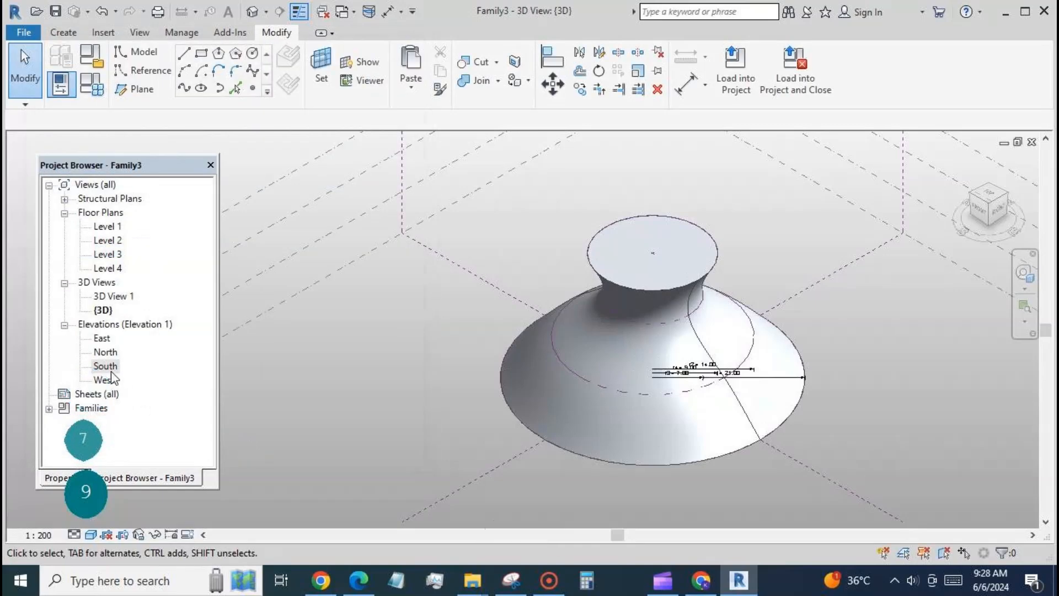
# Check the form's profile in the South elevation and set the Level 2 radius parameter r2 to 13
pyautogui.doubleClick(106, 366)
pyautogui.scroll(1, 482, 305)
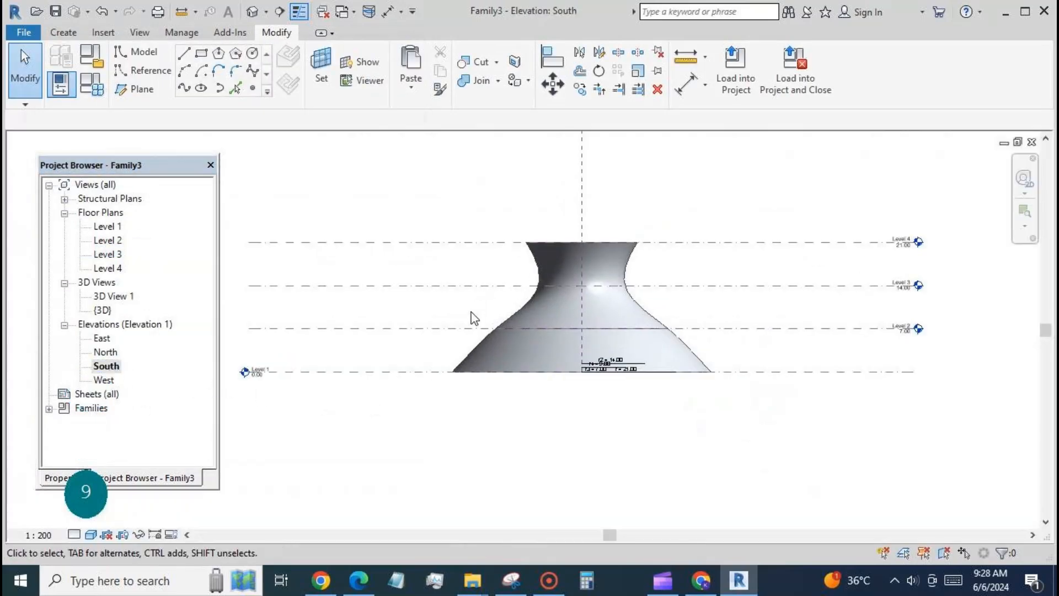
pyautogui.click(732, 330)
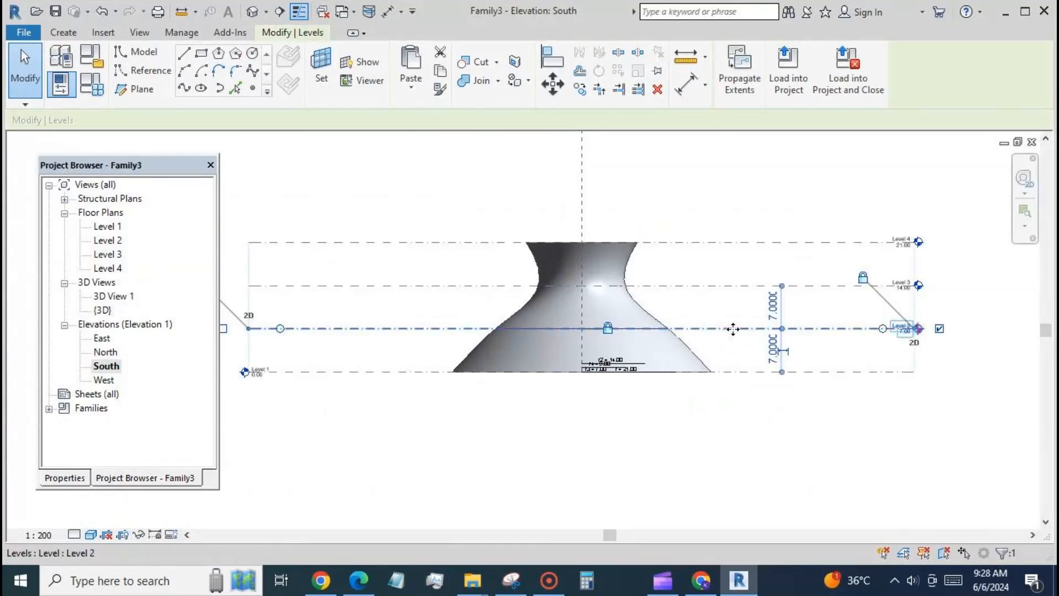
pyautogui.click(711, 403)
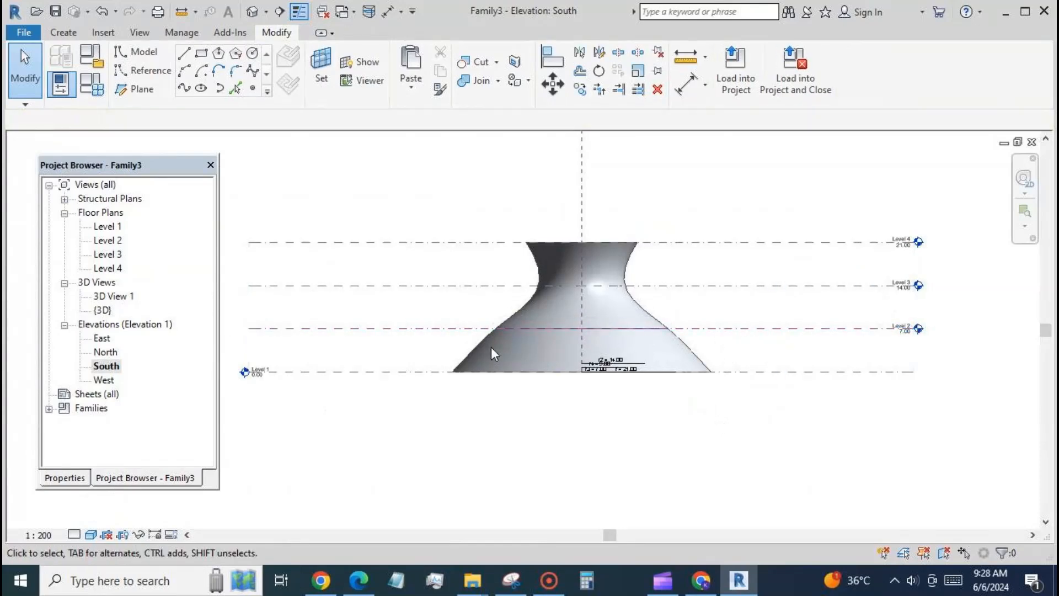
pyautogui.click(89, 94)
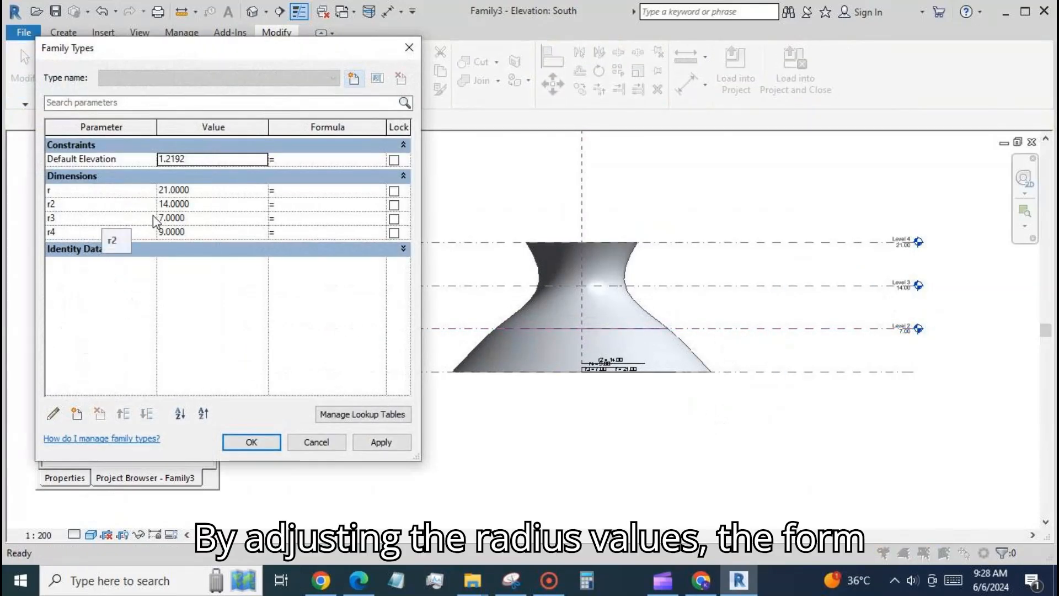
pyautogui.click(209, 204)
pyautogui.click(371, 445)
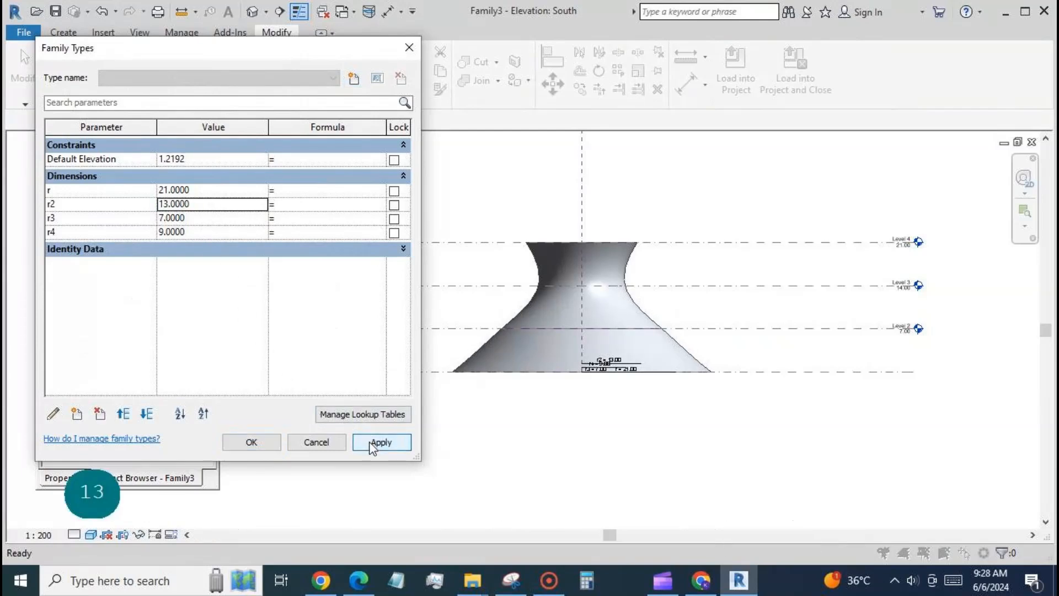
pyautogui.click(251, 442)
pyautogui.scroll(-1, 527, 197)
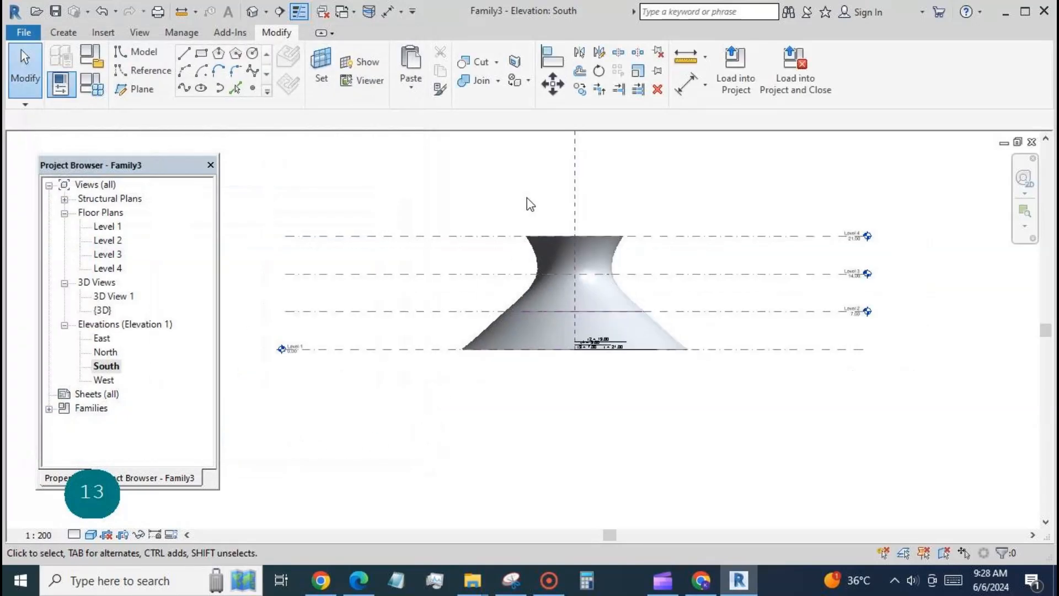
# Orbit the form in 3D and compare its silhouette with the cathedral reference photo in the browser
pyautogui.click(252, 11)
pyautogui.keyDown('shift'); pyautogui.moveTo(365, 323); pyautogui.dragTo(685, 362, button='middle'); pyautogui.keyUp('shift')
pyautogui.click(359, 582)
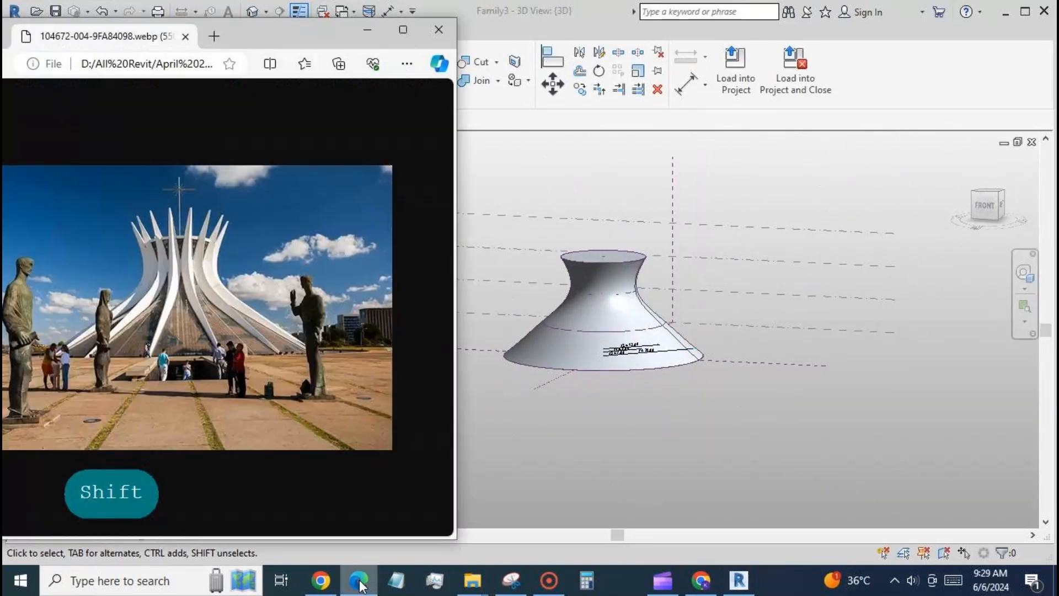
pyautogui.click(408, 545)
# Select the whole form and divide its surfaces
pyautogui.click(532, 331)
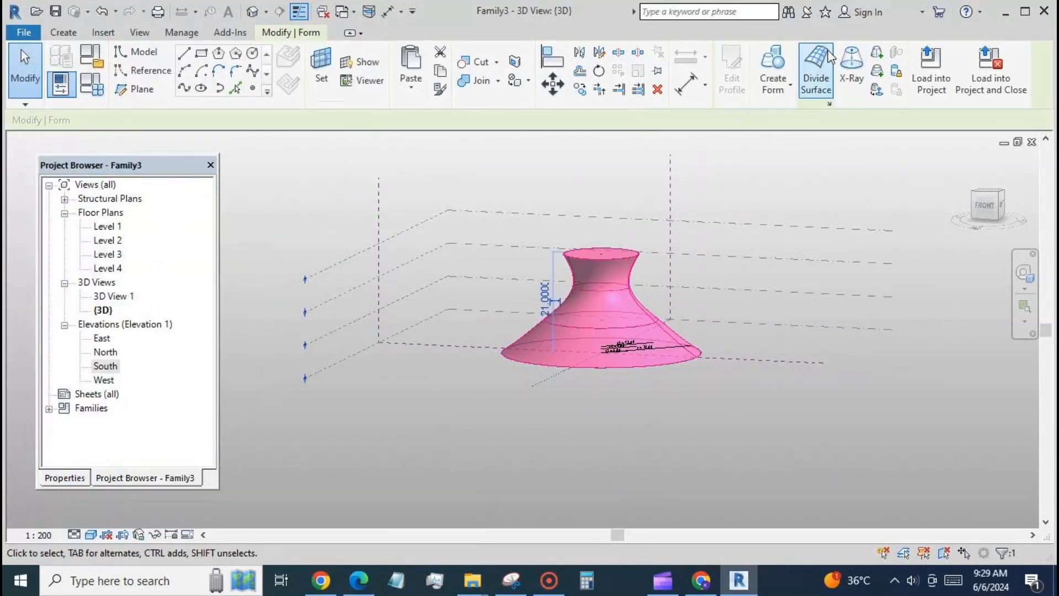
pyautogui.click(825, 60)
pyautogui.keyDown('shift'); pyautogui.moveTo(733, 402); pyautogui.dragTo(591, 443, button='middle'); pyautogui.keyUp('shift')
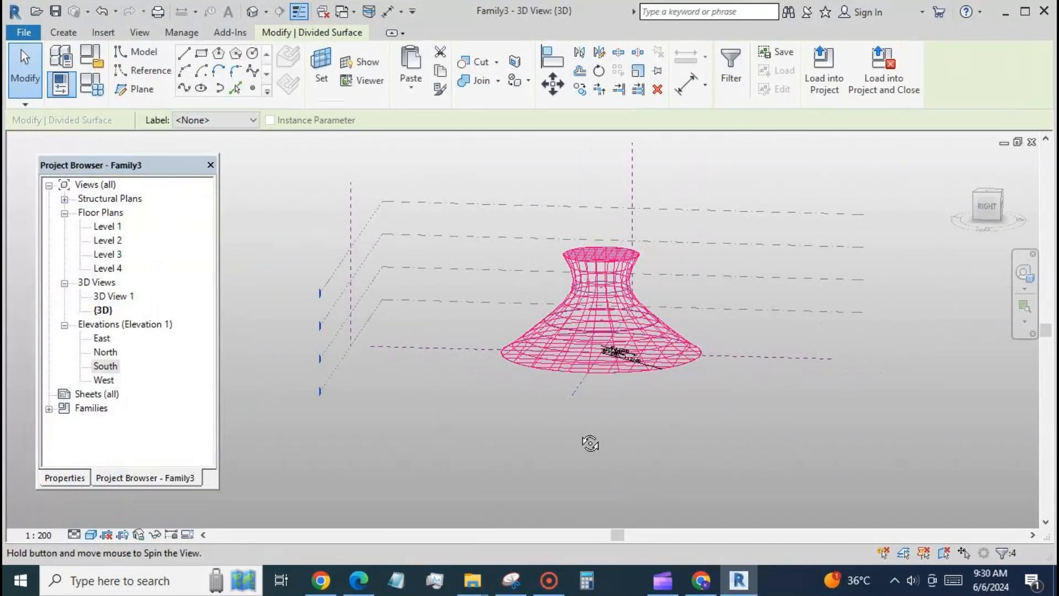
# Set both divided side surfaces of the form to a U grid number of 3 and a V grid number of 6
pyautogui.click(643, 327)
pyautogui.keyDown('ctrl'); pyautogui.click(583, 332); pyautogui.keyUp('ctrl')
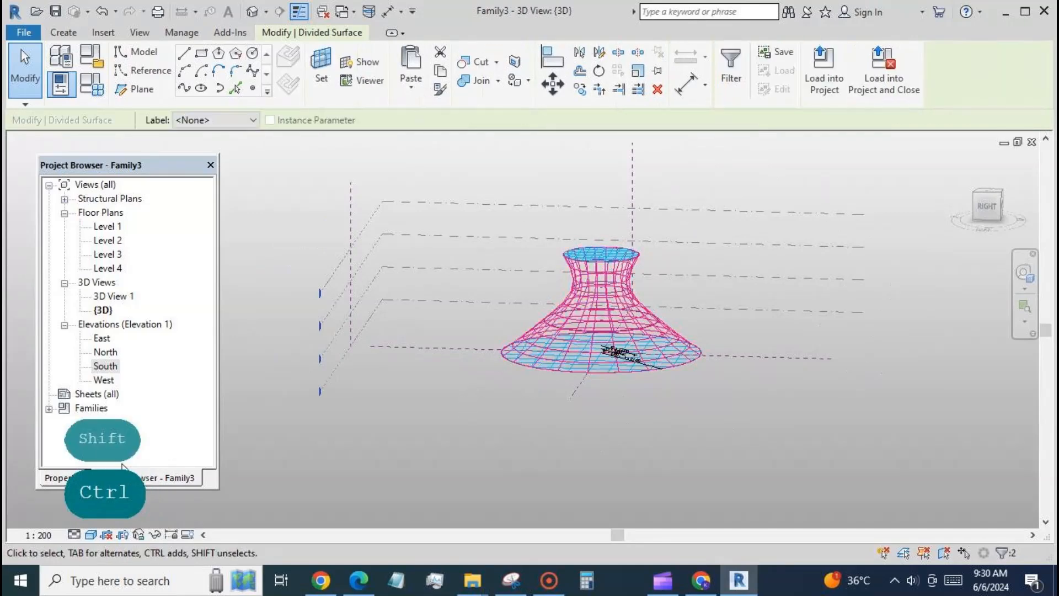
pyautogui.click(65, 478)
pyautogui.write('3')
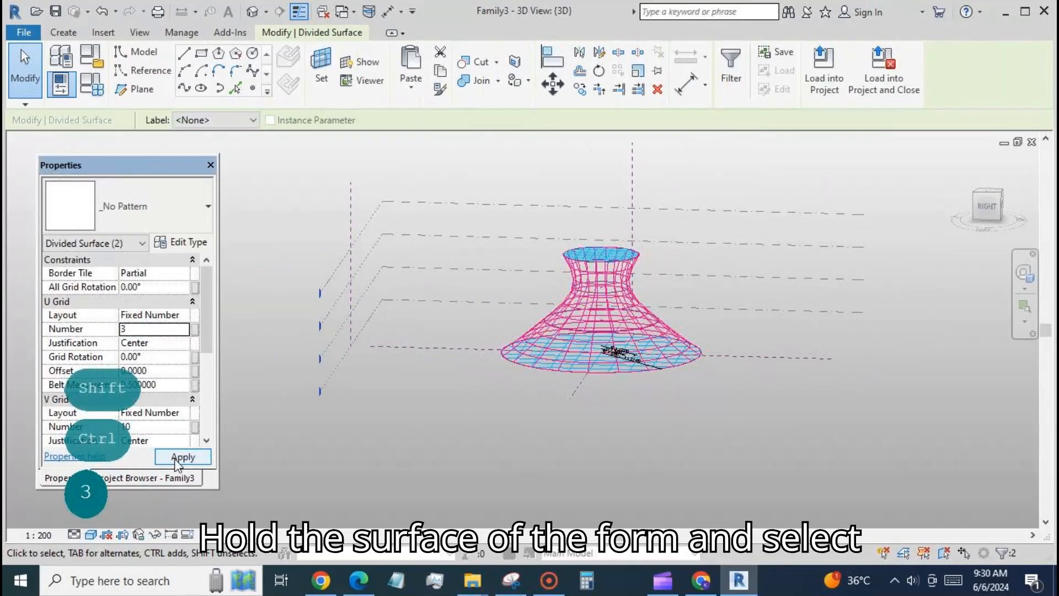
pyautogui.click(160, 427)
pyautogui.write('6')
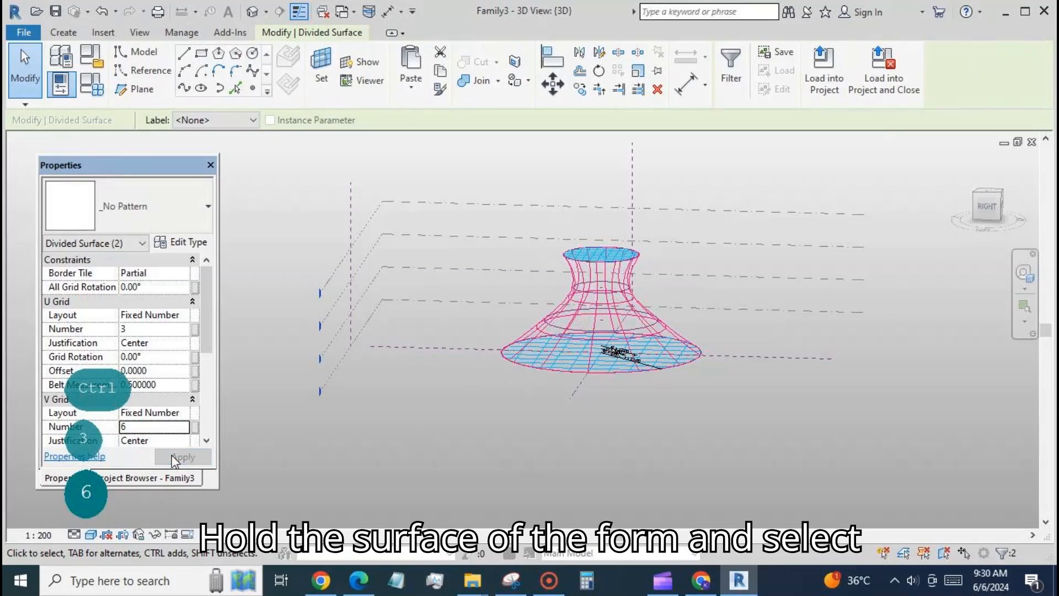
# Turn on the original surface and nodes display for one divided side surface of the form
pyautogui.click(571, 429)
pyautogui.click(672, 329)
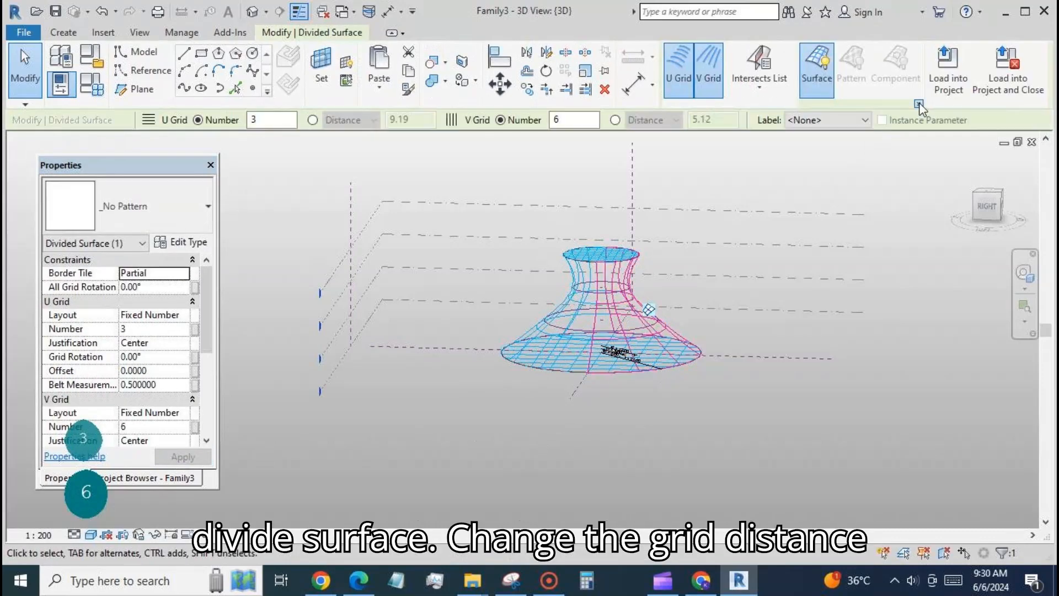
pyautogui.click(919, 103)
pyautogui.click(590, 270)
pyautogui.click(730, 346)
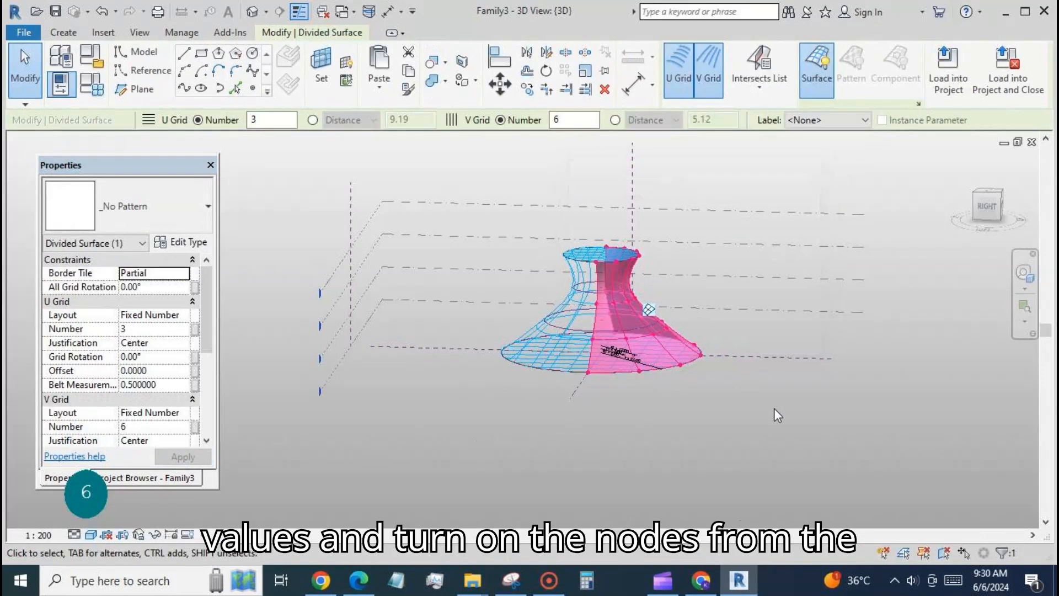
pyautogui.click(774, 408)
# Show the original surface and nodes on the opposite divided side surface as well
pyautogui.keyDown('shift'); pyautogui.moveTo(774, 407); pyautogui.dragTo(606, 365, button='middle'); pyautogui.keyUp('shift')
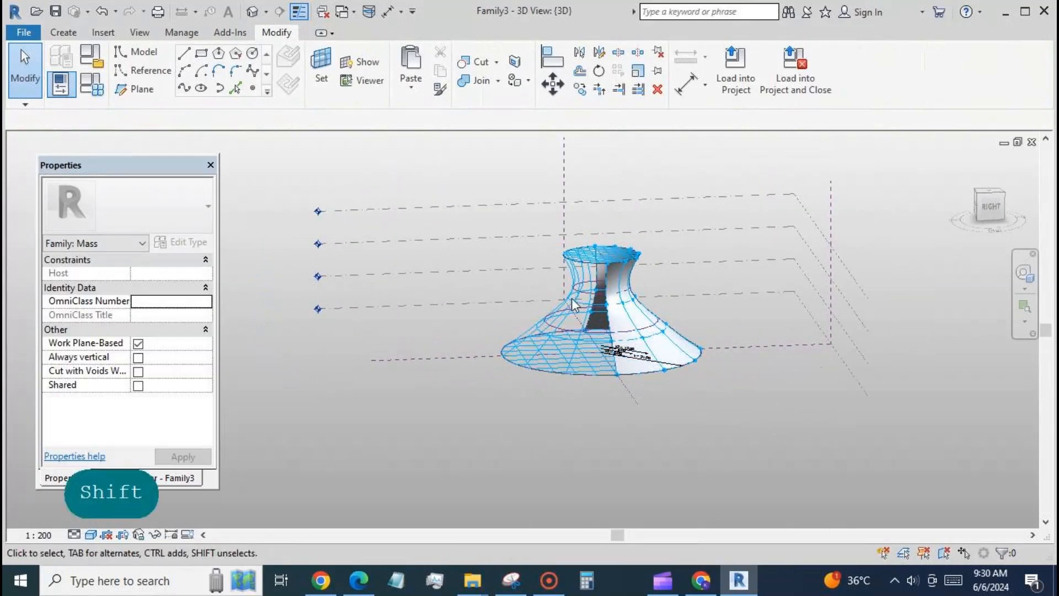
pyautogui.click(588, 306)
pyautogui.click(918, 104)
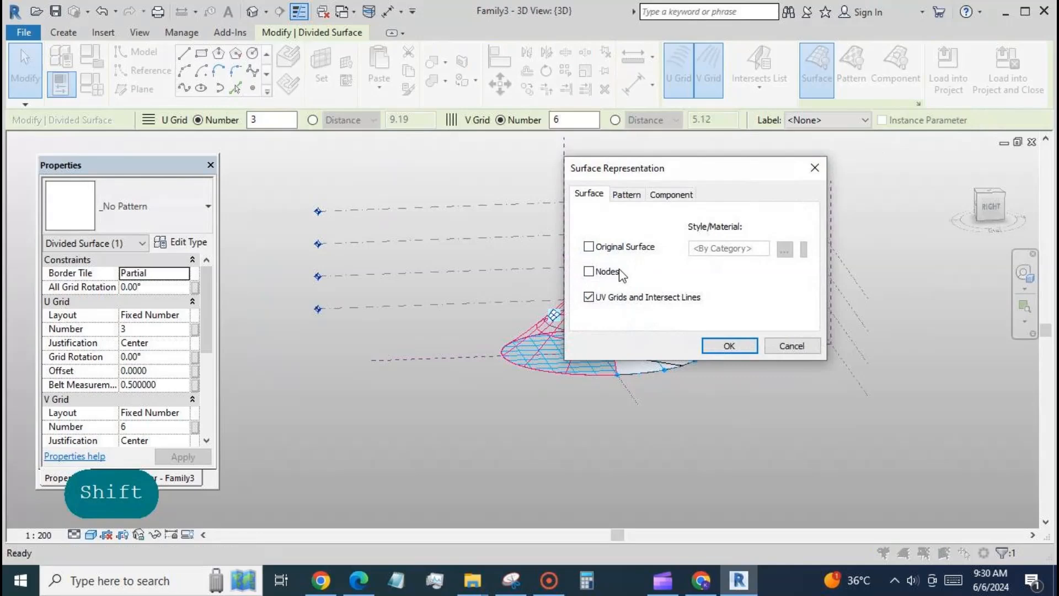
pyautogui.click(588, 246)
pyautogui.click(730, 345)
pyautogui.click(771, 394)
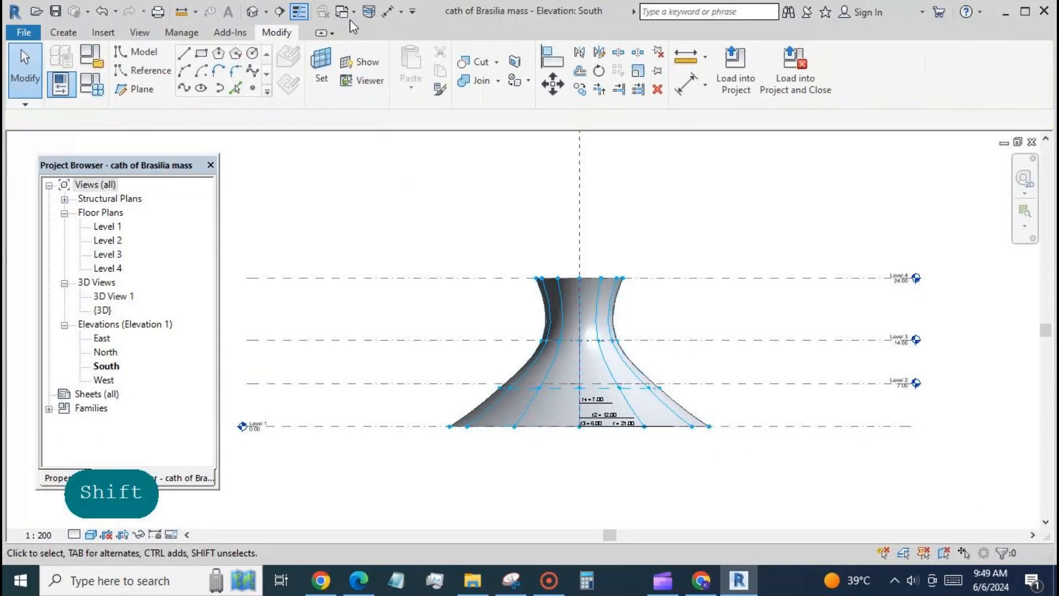
# Switch to the open rib family cath of Brasilia fam and load it into the mass file
pyautogui.click(351, 13)
pyautogui.click(260, 48)
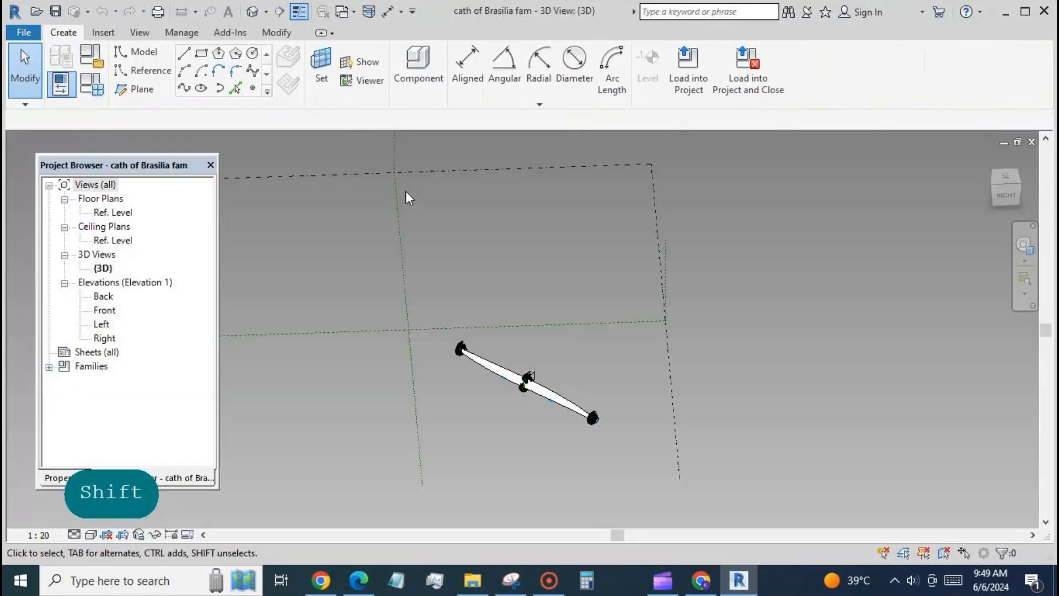
pyautogui.click(688, 69)
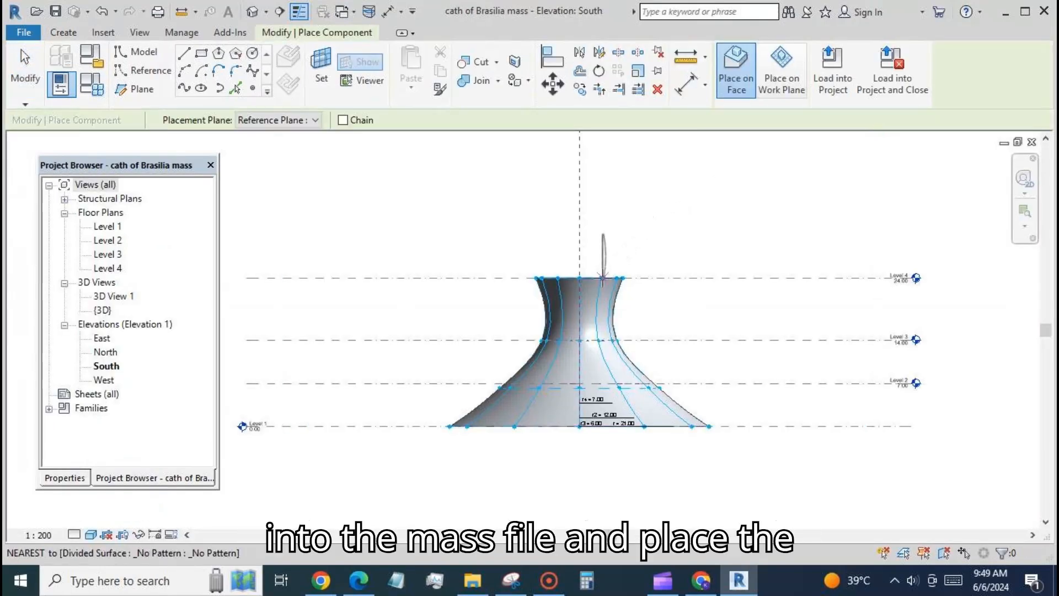
# Place the rib component on four nodes along one vertical grid line, from the top rim down to the base
pyautogui.press('shift')
pyautogui.press('shift')
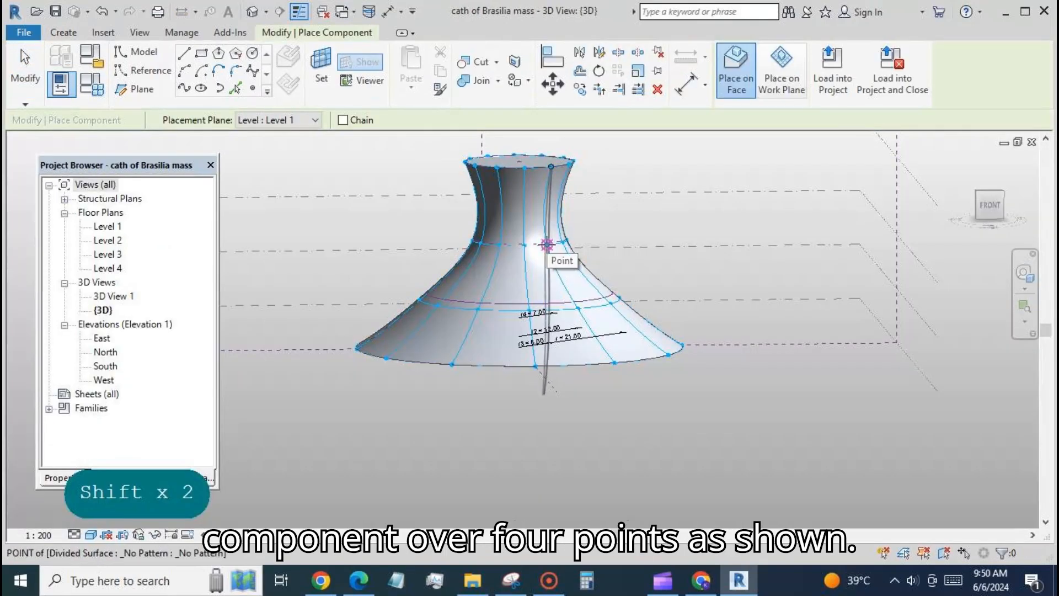
pyautogui.click(546, 244)
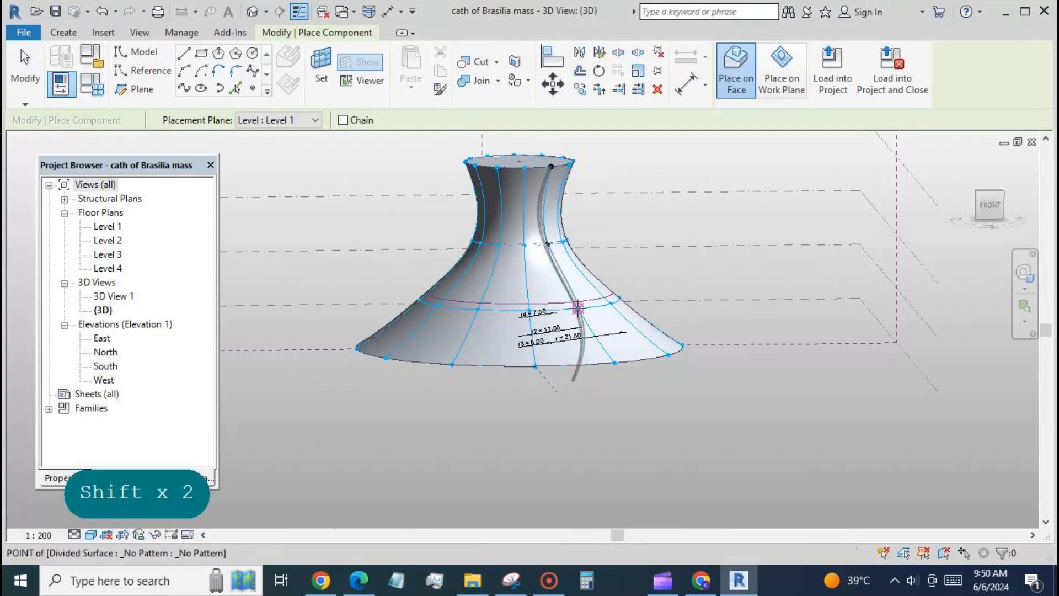
pyautogui.click(614, 363)
pyautogui.press('Escape')
pyautogui.press('Escape')
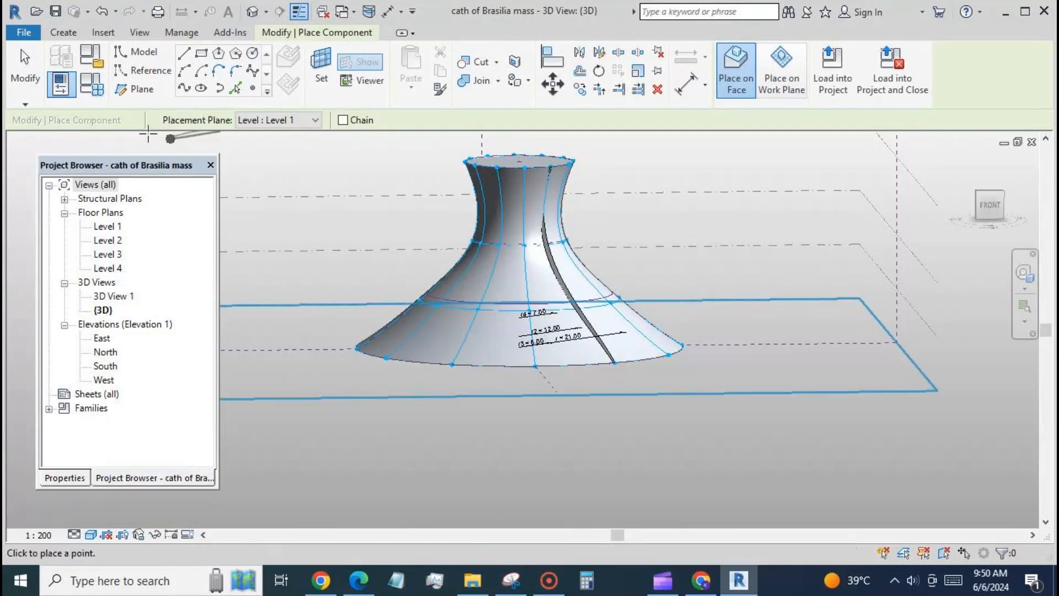
# Hide the original surface of the front divided side surface, keeping its nodes and UV grid displayed
pyautogui.click(460, 348)
pyautogui.click(919, 103)
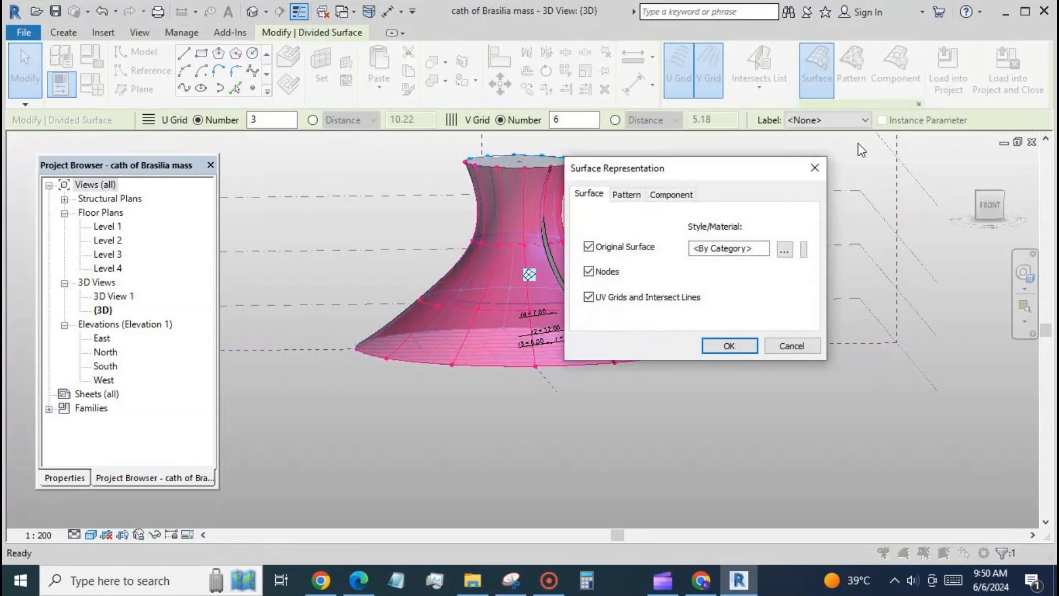
pyautogui.click(589, 247)
pyautogui.click(728, 346)
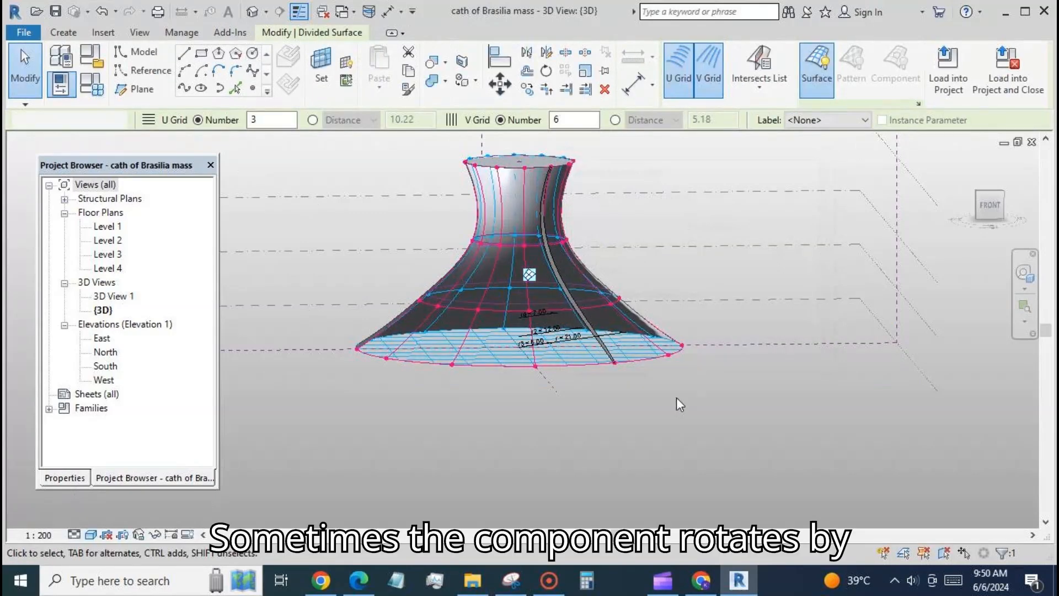
pyautogui.click(511, 368)
# Hide the original surface of the remaining divided side surface and view the rib from the front
pyautogui.keyDown('shift'); pyautogui.moveTo(437, 402); pyautogui.dragTo(428, 323, button='middle'); pyautogui.keyUp('shift')
pyautogui.click(445, 316)
pyautogui.click(918, 103)
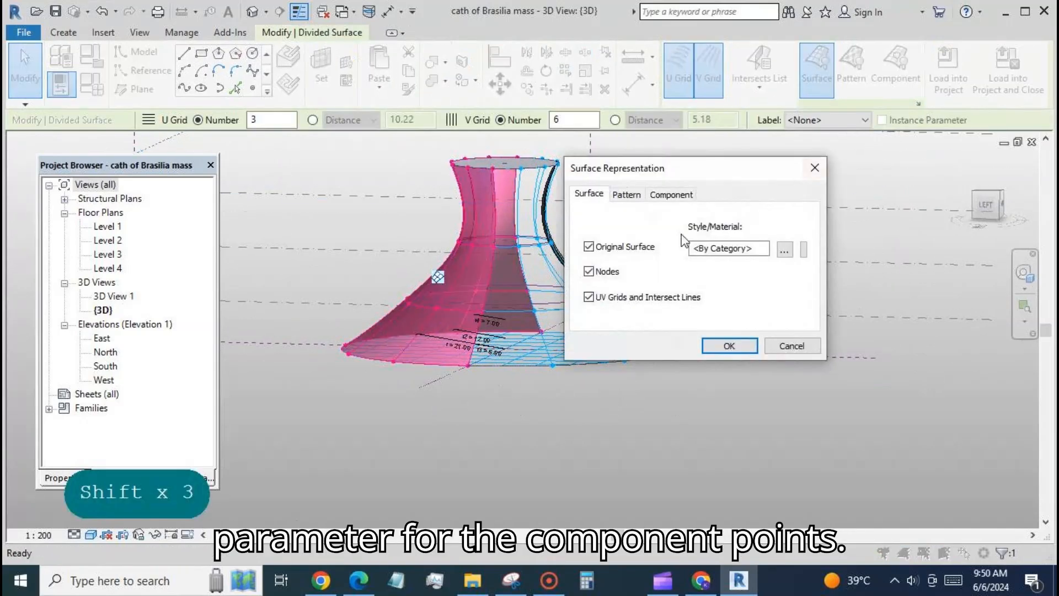
pyautogui.click(589, 246)
pyautogui.click(728, 346)
pyautogui.click(701, 382)
pyautogui.keyDown('shift'); pyautogui.moveTo(701, 383); pyautogui.dragTo(684, 380, button='middle'); pyautogui.keyUp('shift')
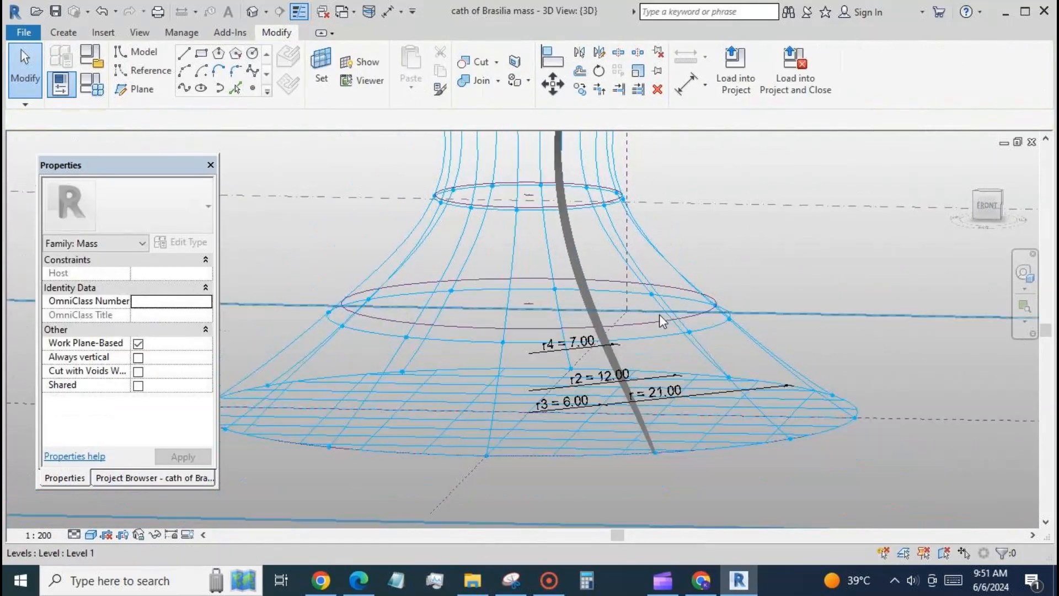
pyautogui.scroll(-2, 660, 315)
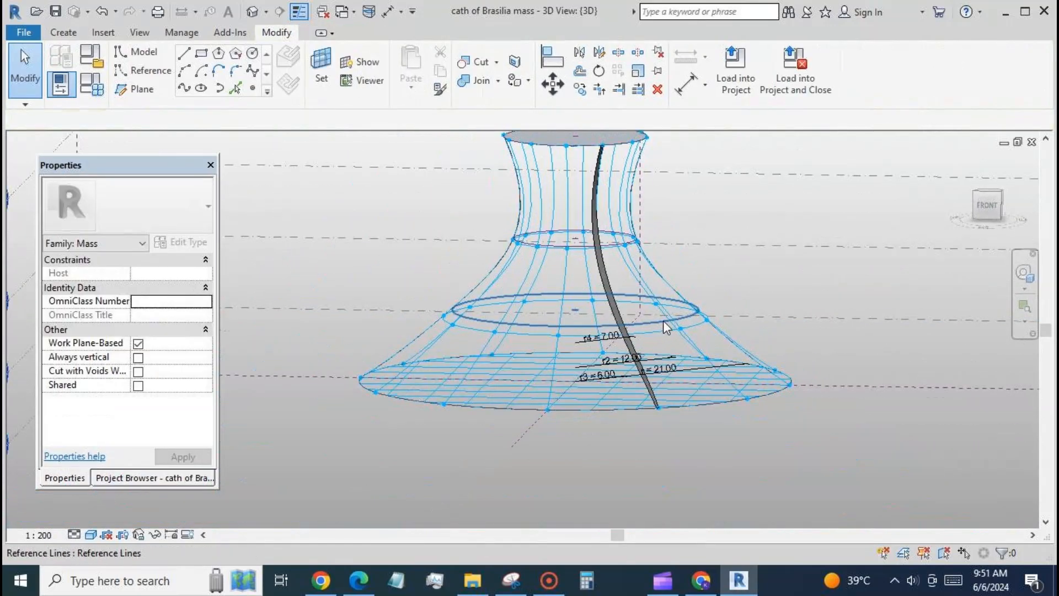
# Return to cath of Brasilia fam and temporarily hide the solid rib form
pyautogui.click(345, 21)
pyautogui.click(331, 47)
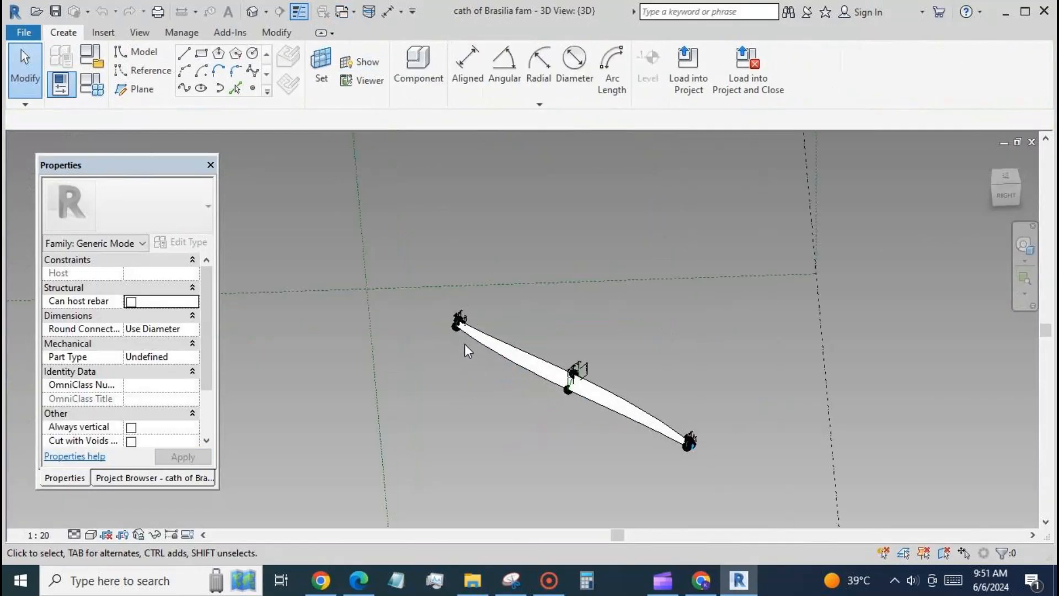
pyautogui.scroll(4, 458, 332)
pyautogui.click(544, 314)
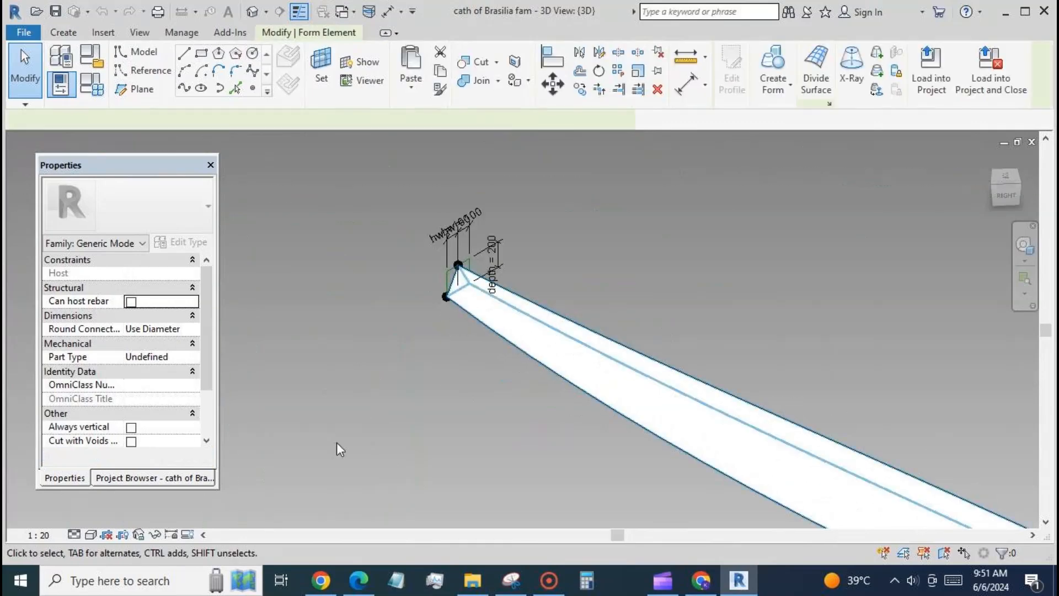
pyautogui.click(154, 535)
pyautogui.click(177, 496)
# Filter out the reference point at adaptive point 1 and link its rotation angle to a new family parameter named rot
pyautogui.scroll(-5, 428, 214)
pyautogui.keyDown('ctrl'); pyautogui.moveTo(424, 225); pyautogui.dragTo(446, 242); pyautogui.keyUp('ctrl')
pyautogui.click(848, 67)
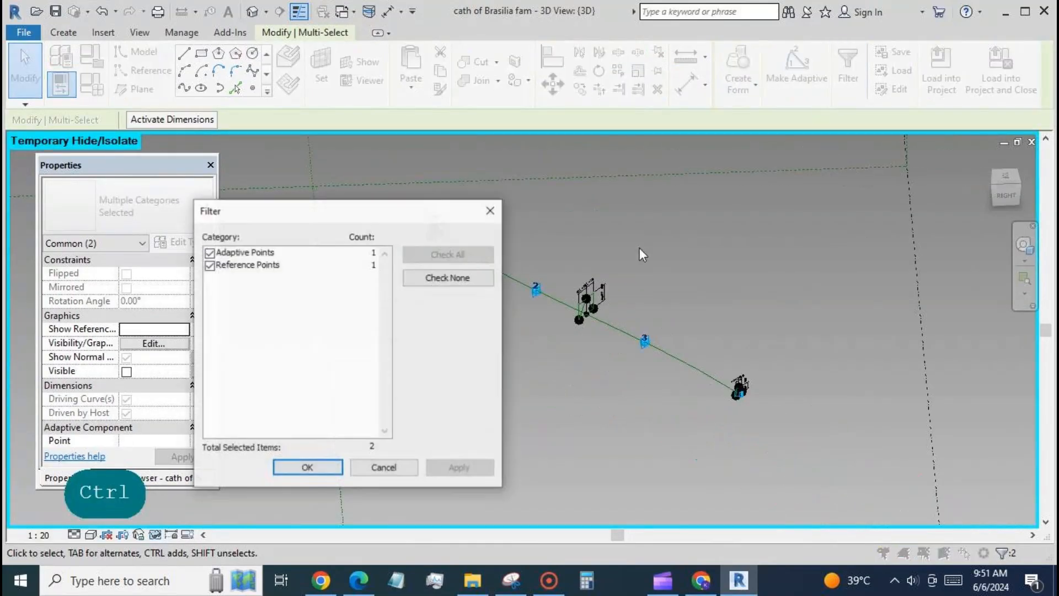
pyautogui.click(433, 277)
pyautogui.click(210, 265)
pyautogui.click(306, 468)
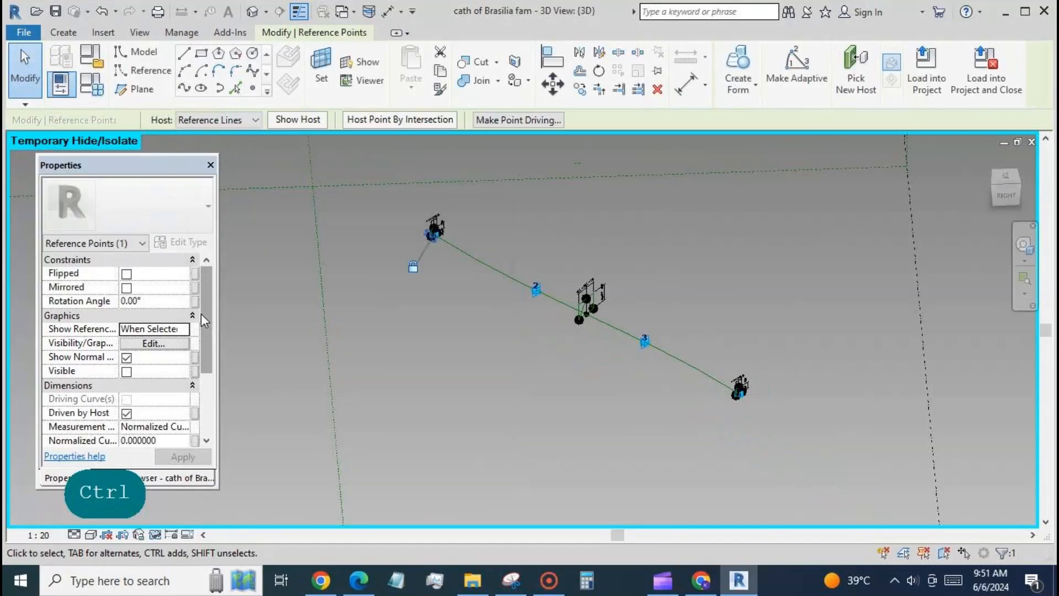
pyautogui.click(190, 301)
pyautogui.click(128, 389)
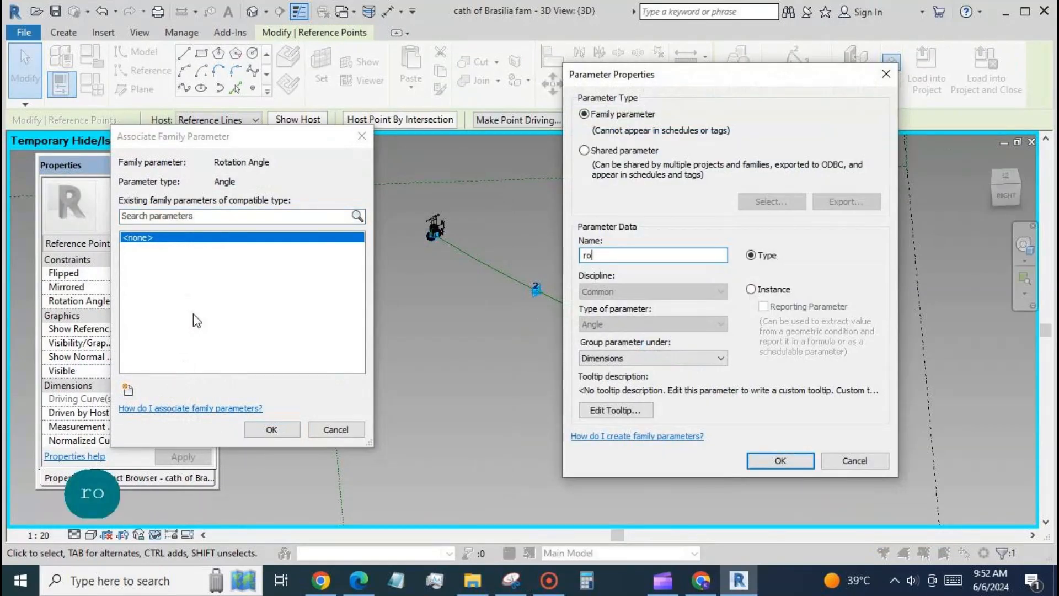
pyautogui.write('rot')
pyautogui.click(753, 460)
pyautogui.click(271, 429)
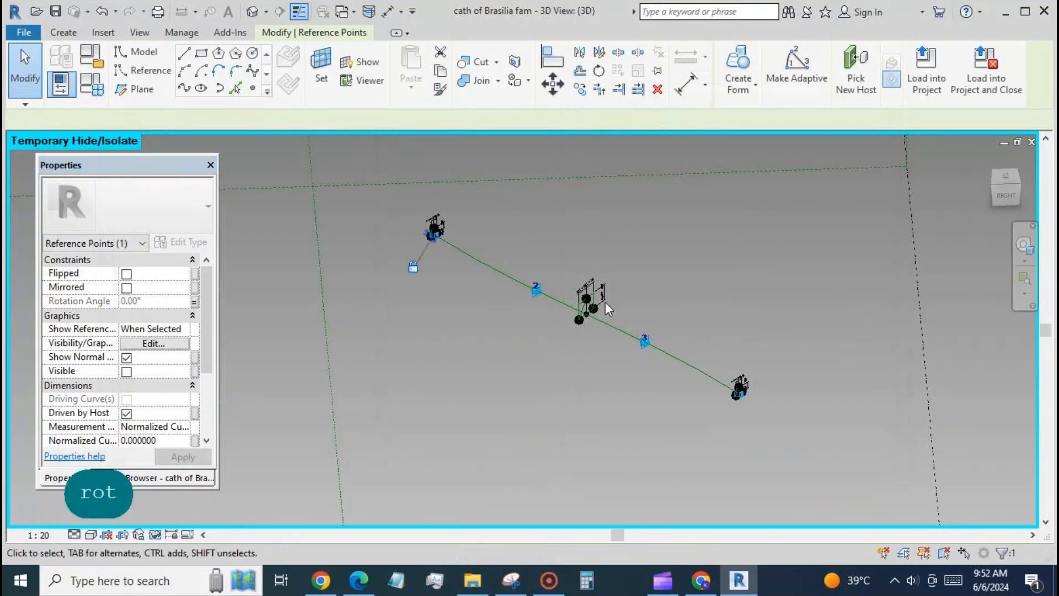
# Select the line's middle and far-end reference points, filtering out the adaptive point, and link their rotation angle to rot
pyautogui.scroll(2, 590, 309)
pyautogui.scroll(1, 577, 320)
pyautogui.click(577, 330)
pyautogui.scroll(-5, 350, 173)
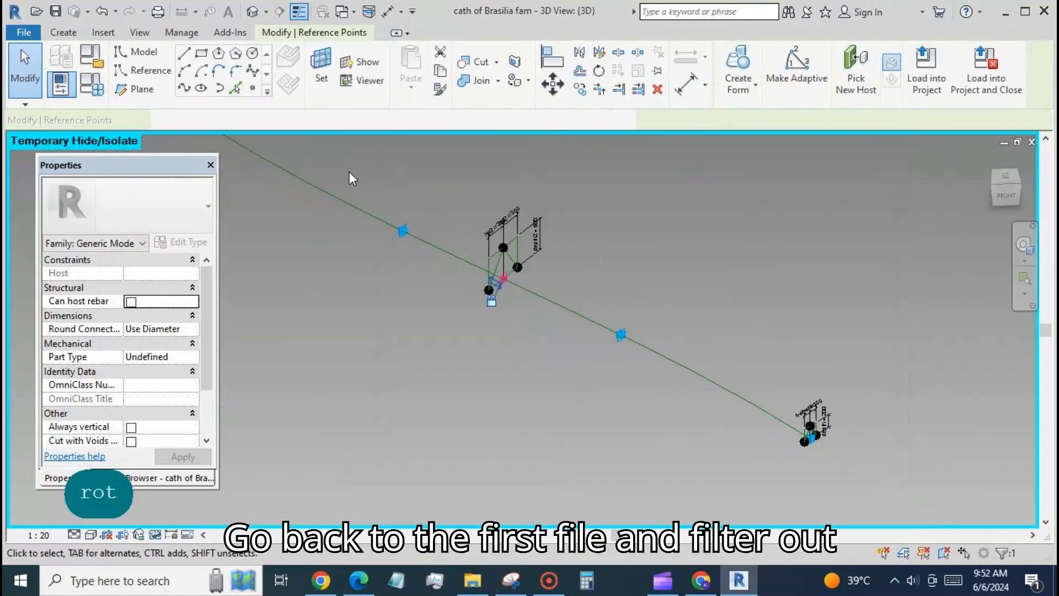
pyautogui.scroll(4, 701, 391)
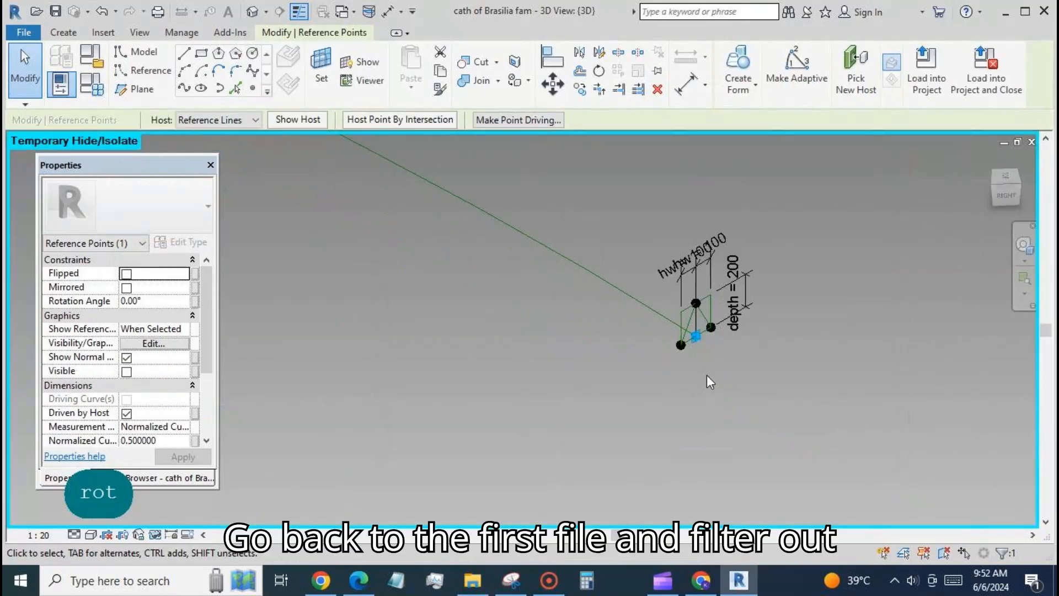
pyautogui.keyDown('ctrl'); pyautogui.click(693, 330); pyautogui.keyUp('ctrl')
pyautogui.click(849, 71)
pyautogui.click(448, 277)
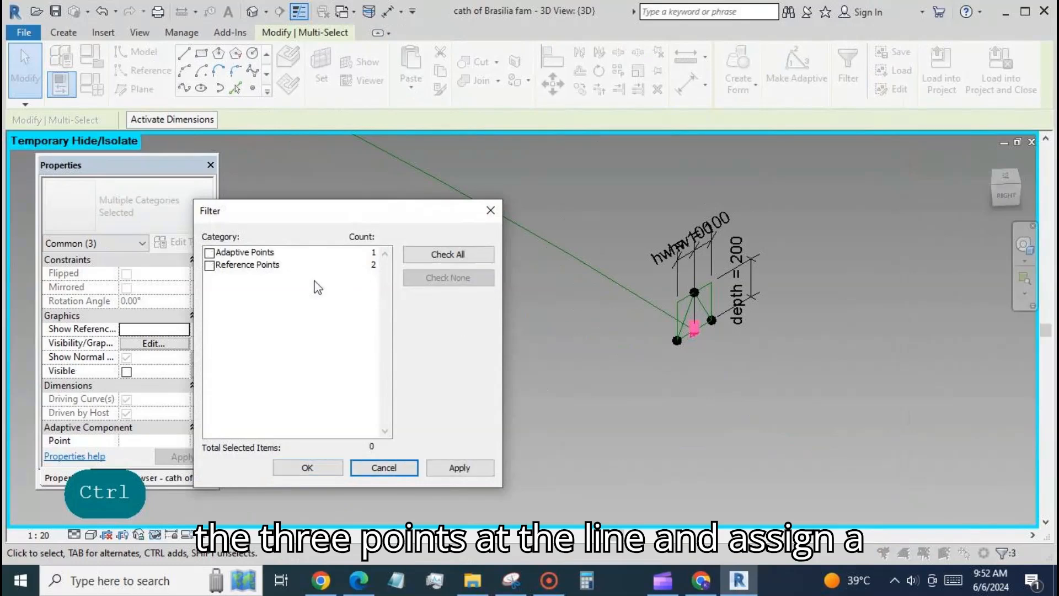
pyautogui.click(210, 266)
pyautogui.click(308, 467)
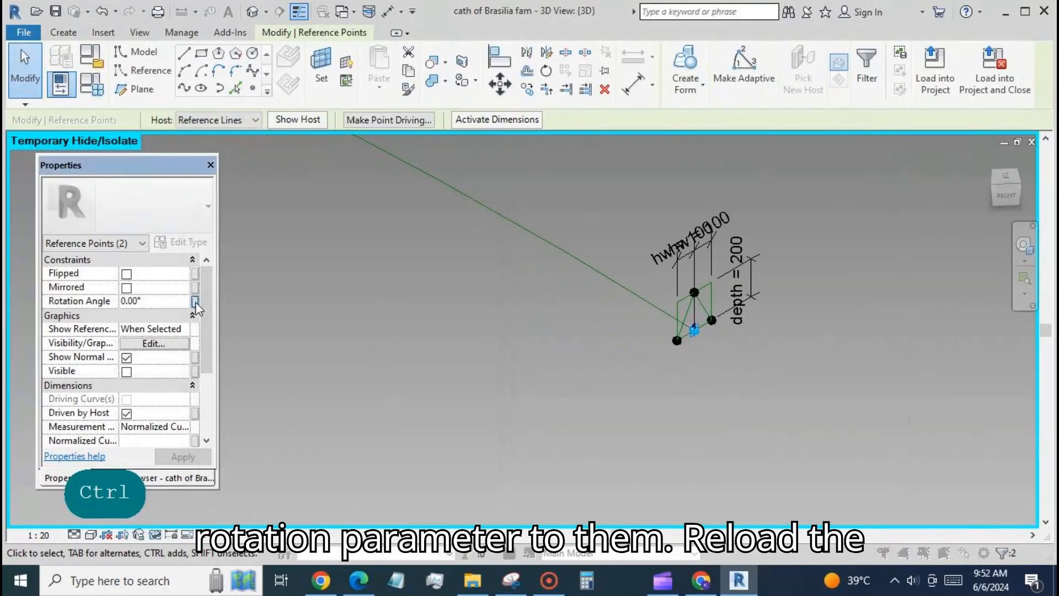
pyautogui.click(190, 301)
pyautogui.click(128, 247)
pyautogui.click(271, 430)
# Reset the temporary hide and reload the rib family into the mass file, overwriting the existing version
pyautogui.scroll(-3, 759, 393)
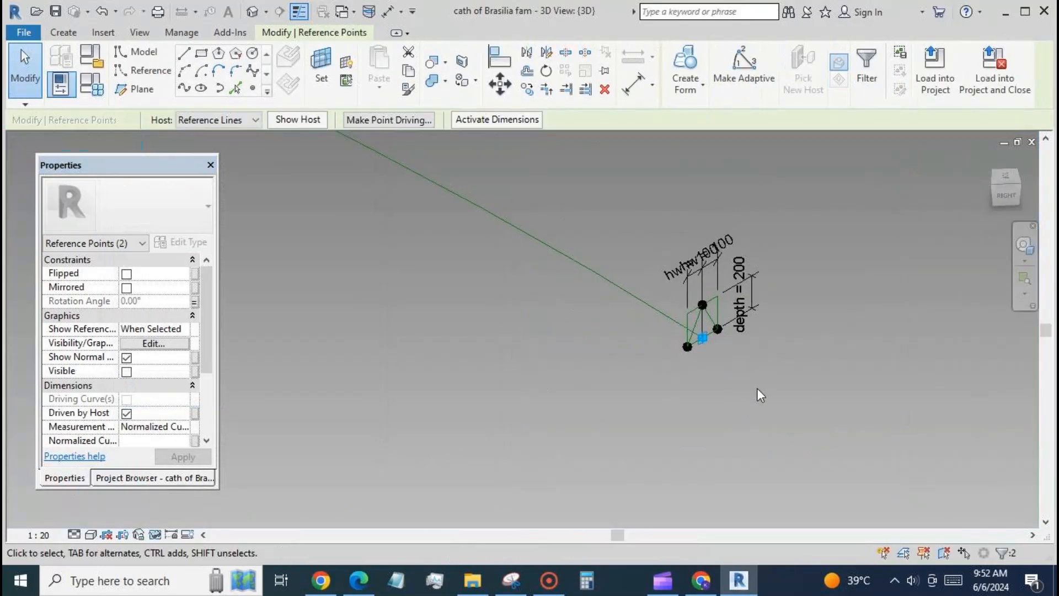
pyautogui.scroll(-1, 817, 408)
pyautogui.click(155, 534)
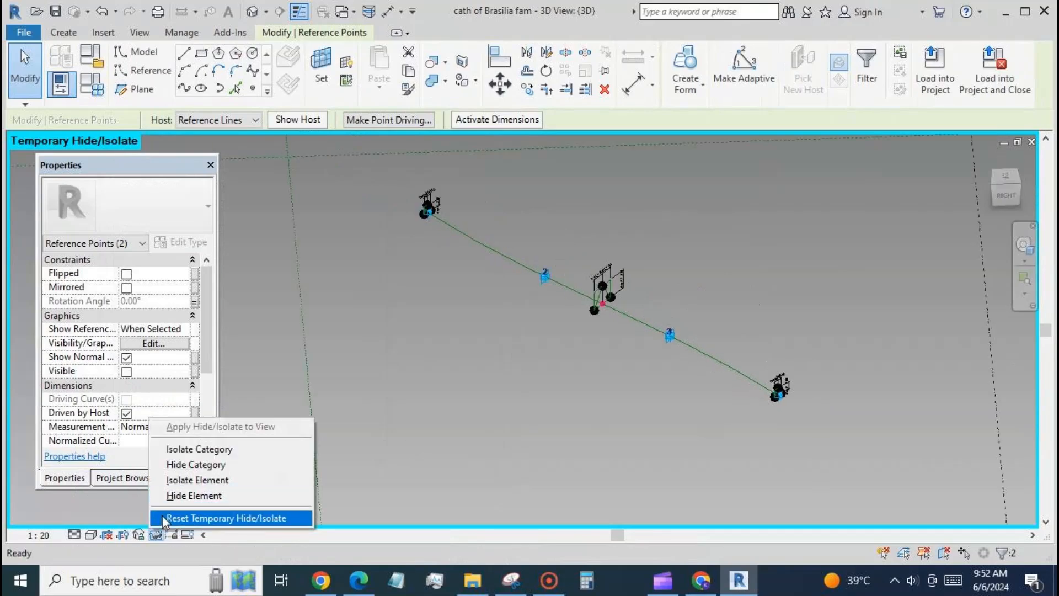
pyautogui.click(221, 516)
pyautogui.click(736, 71)
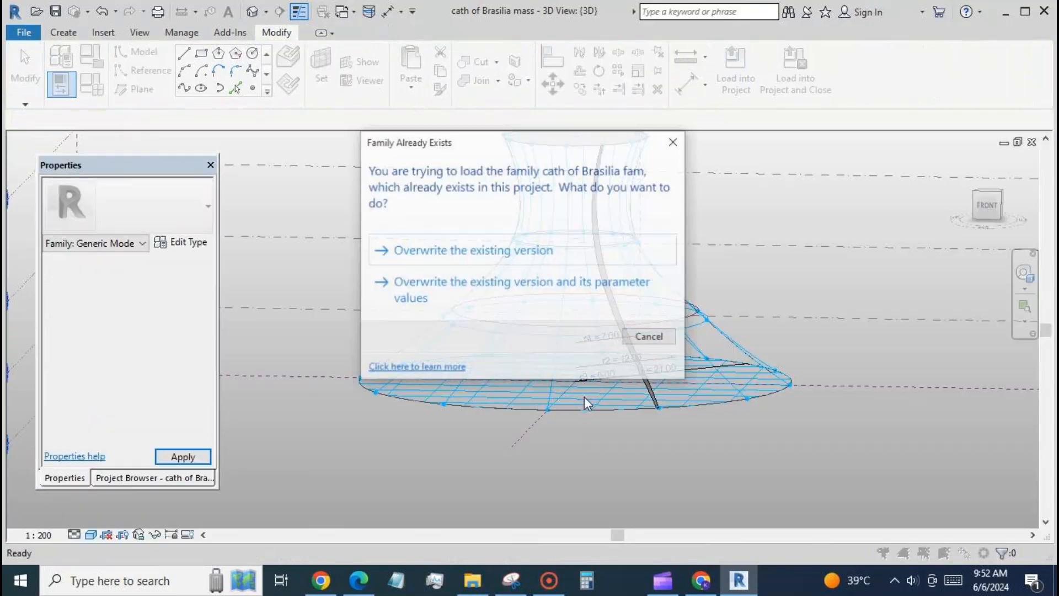
pyautogui.click(533, 251)
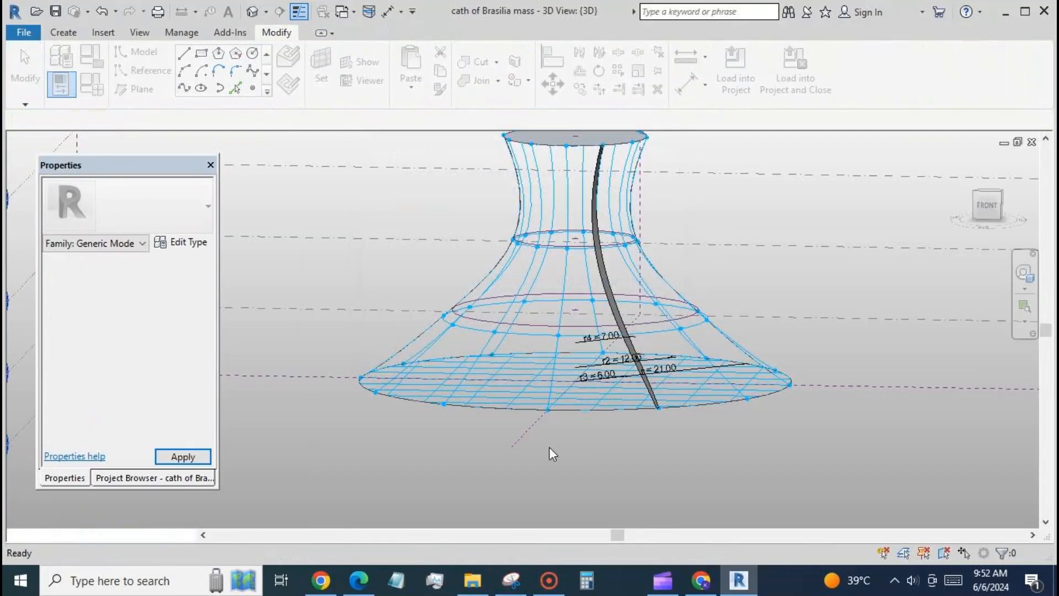
# Set the placed rib's rot type parameter to 90°
pyautogui.click(616, 305)
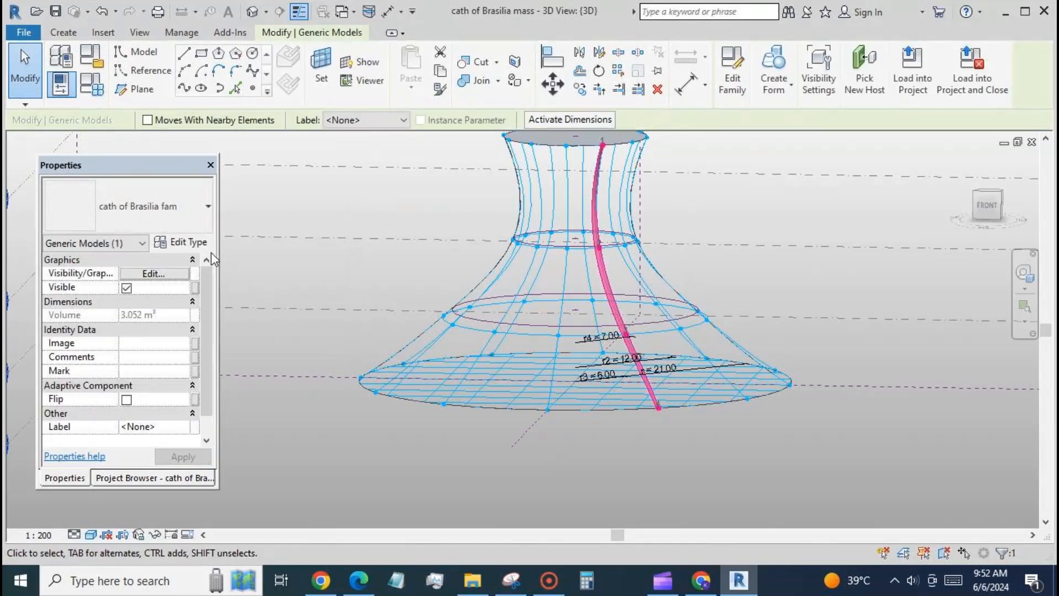
pyautogui.click(182, 243)
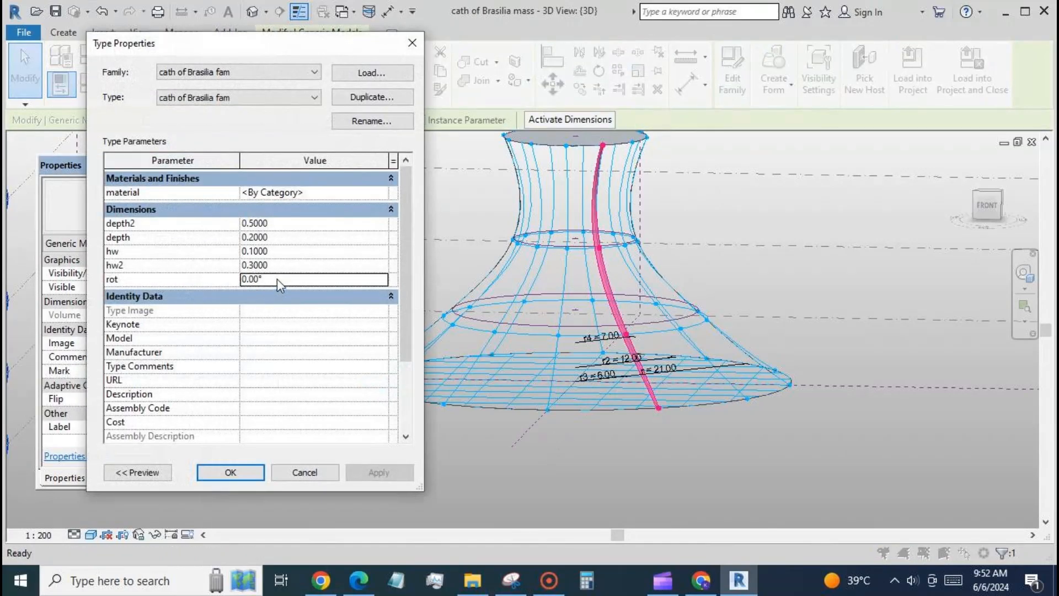
pyautogui.write('90')
pyautogui.click(359, 471)
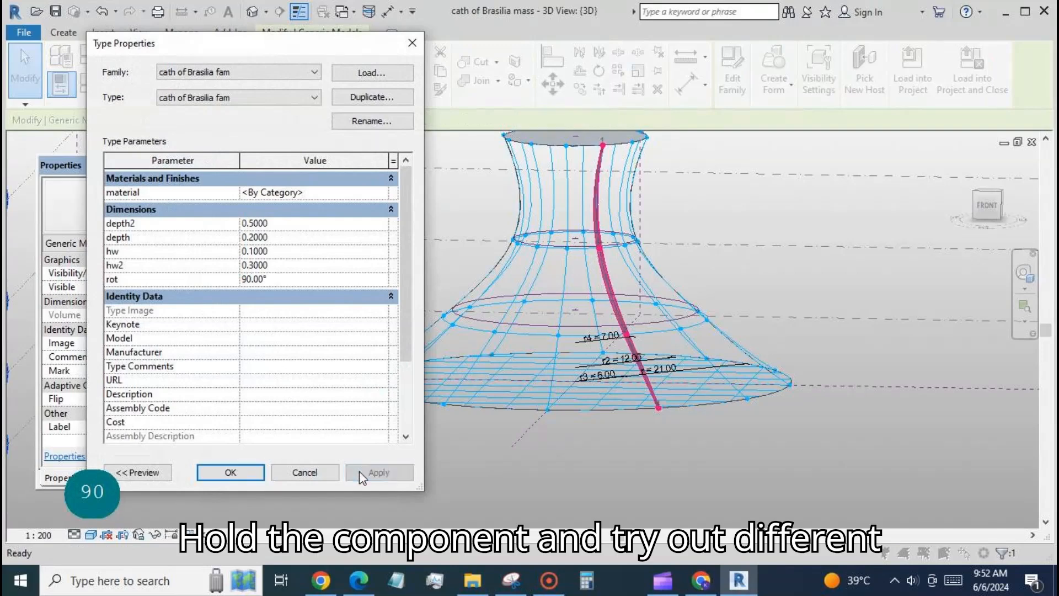
pyautogui.click(236, 473)
pyautogui.click(482, 488)
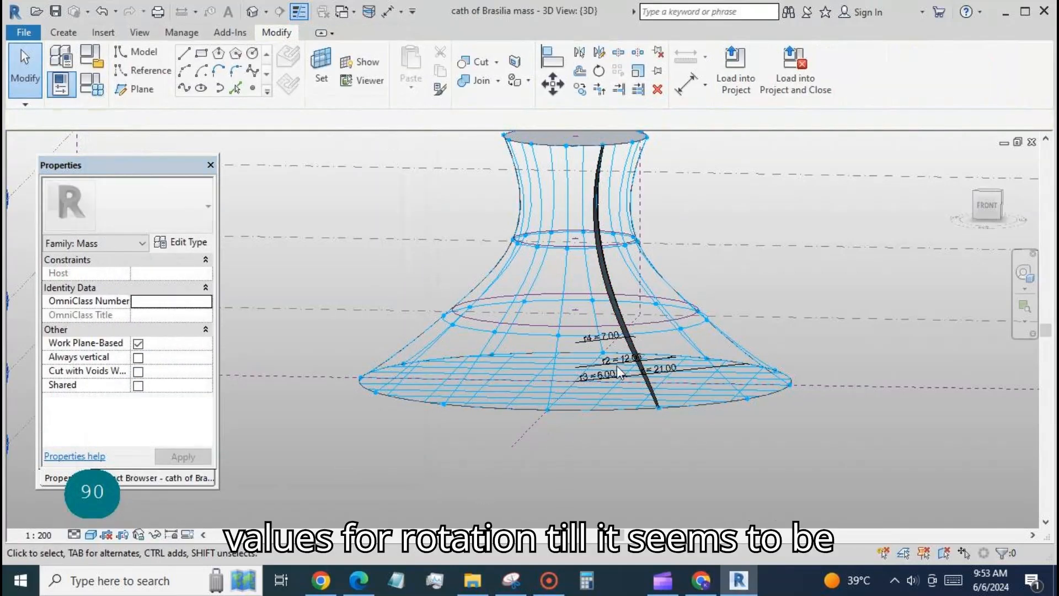
# Inspect the rib up close and open its type properties to edit the rot parameter
pyautogui.scroll(5, 602, 276)
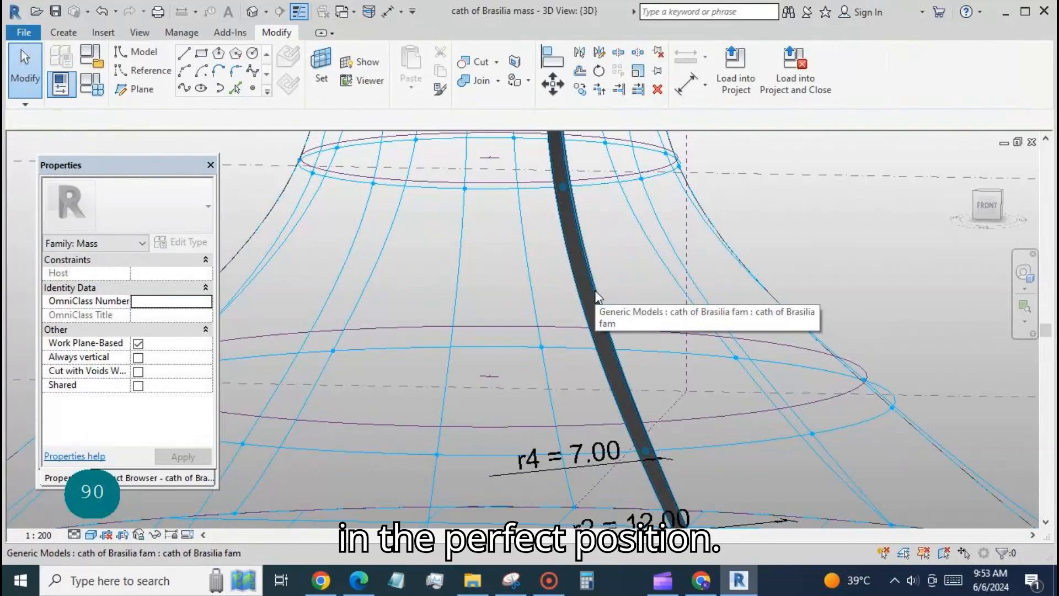
pyautogui.click(596, 293)
pyautogui.click(199, 242)
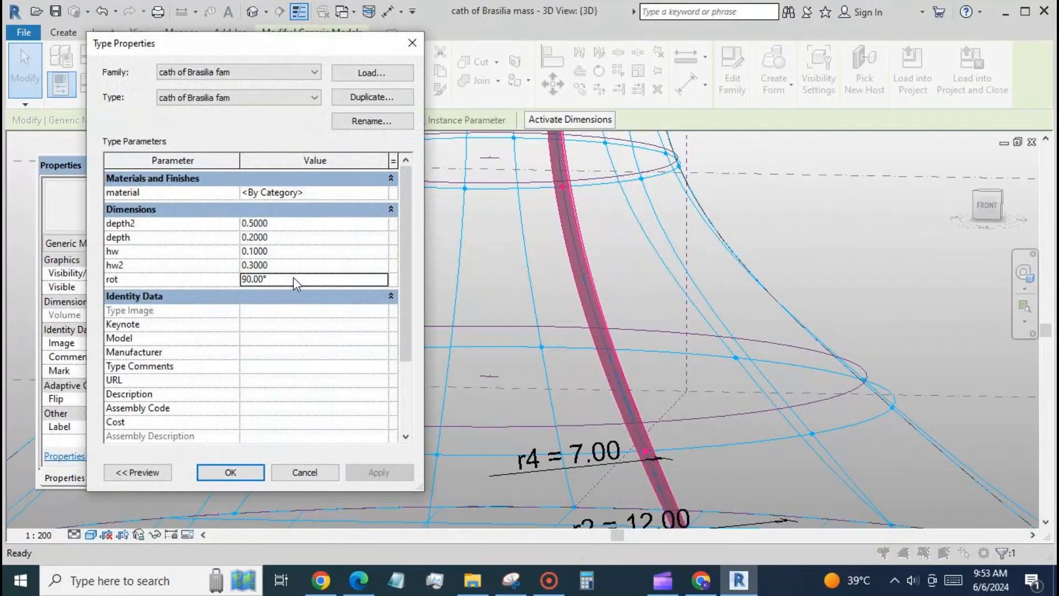
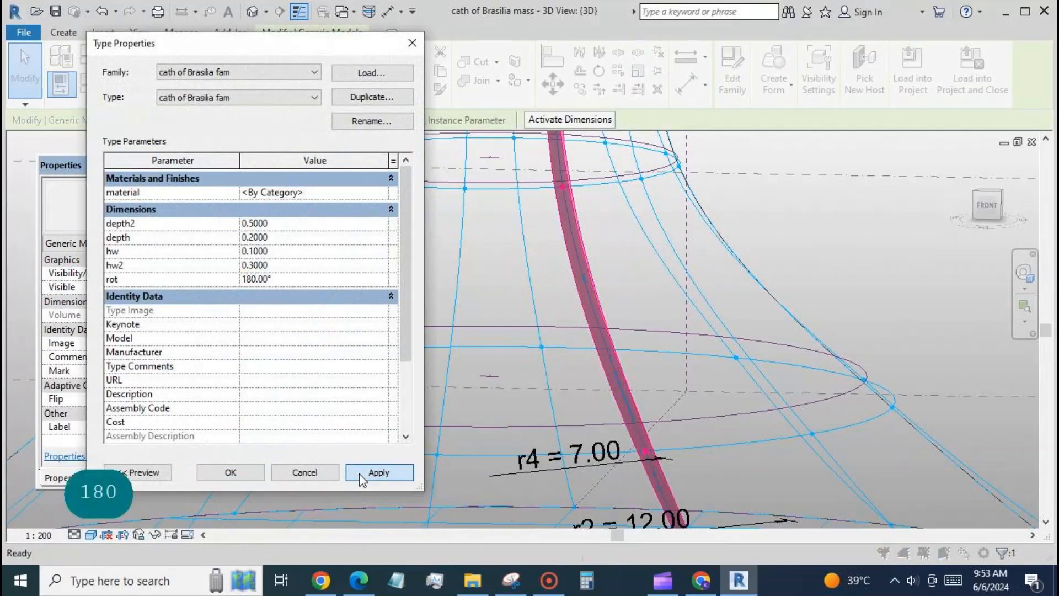
# Try 180° and 270° for the rib's rot type parameter
pyautogui.click(359, 473)
pyautogui.click(253, 279)
pyautogui.write('270')
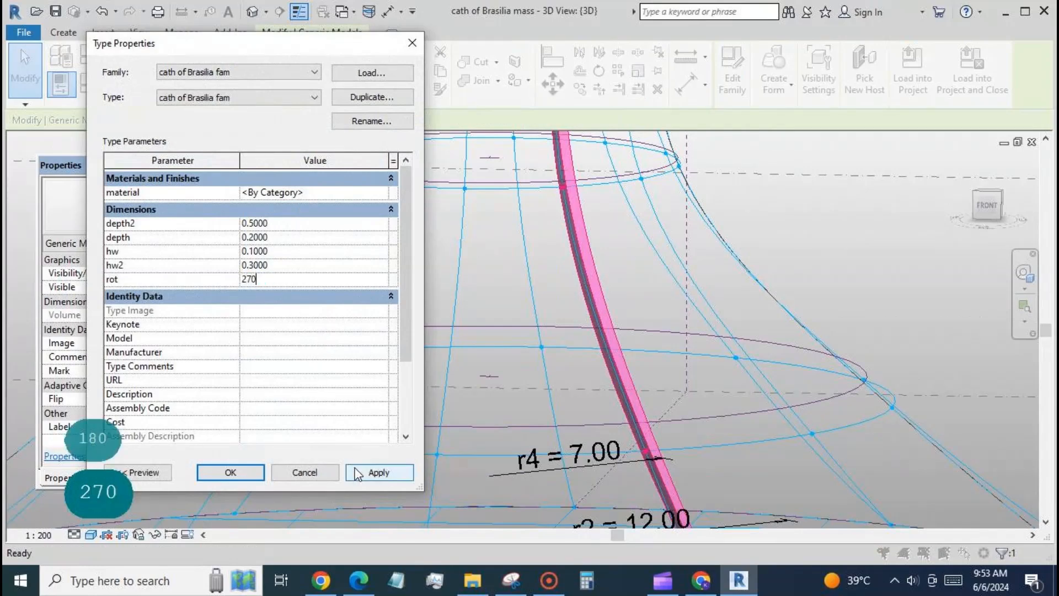
pyautogui.click(357, 474)
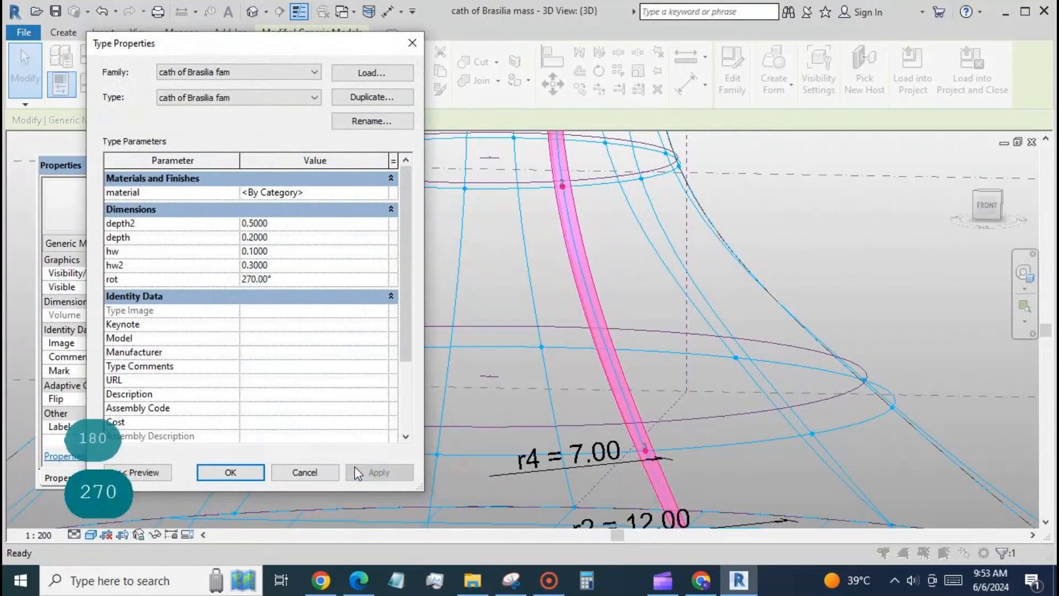
pyautogui.click(323, 471)
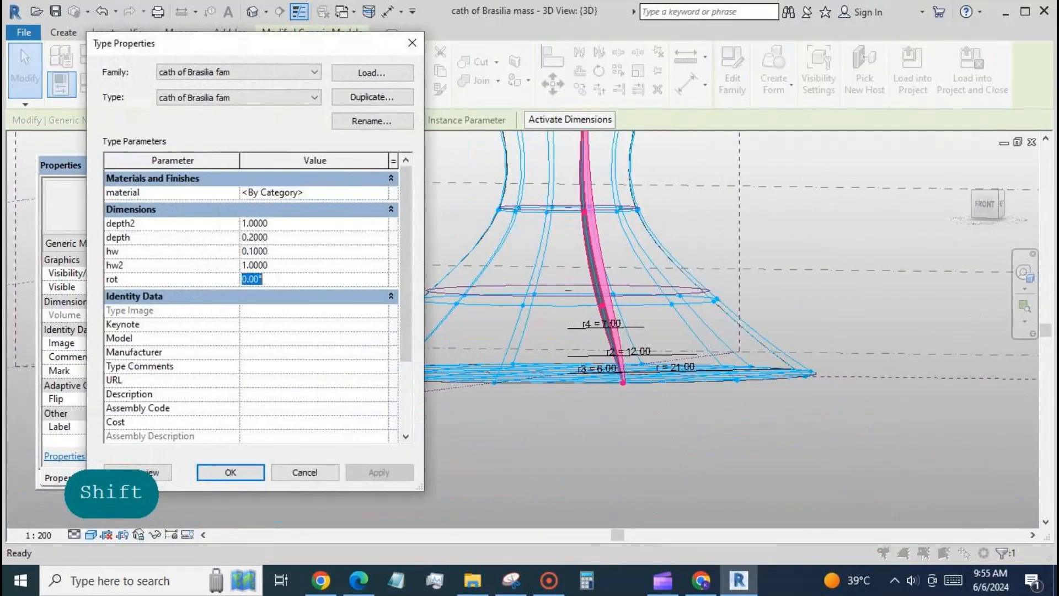
# Set the rib's rot type parameter to 90° and view the whole mass
pyautogui.write('90')
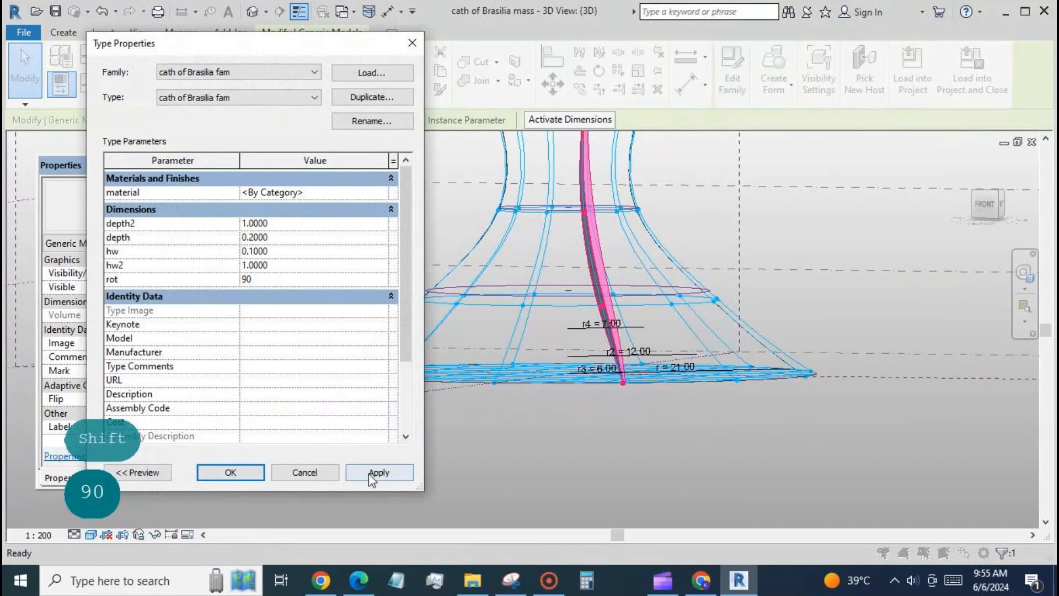
pyautogui.click(369, 474)
pyautogui.click(328, 471)
pyautogui.click(458, 456)
pyautogui.moveTo(459, 455)
pyautogui.keyDown('shift'); pyautogui.mouseDown(button='middle')
pyautogui.moveTo(512, 439)
pyautogui.moveTo(443, 461)
pyautogui.mouseUp(button='middle'); pyautogui.keyUp('shift')
pyautogui.scroll(-2, 532, 440)
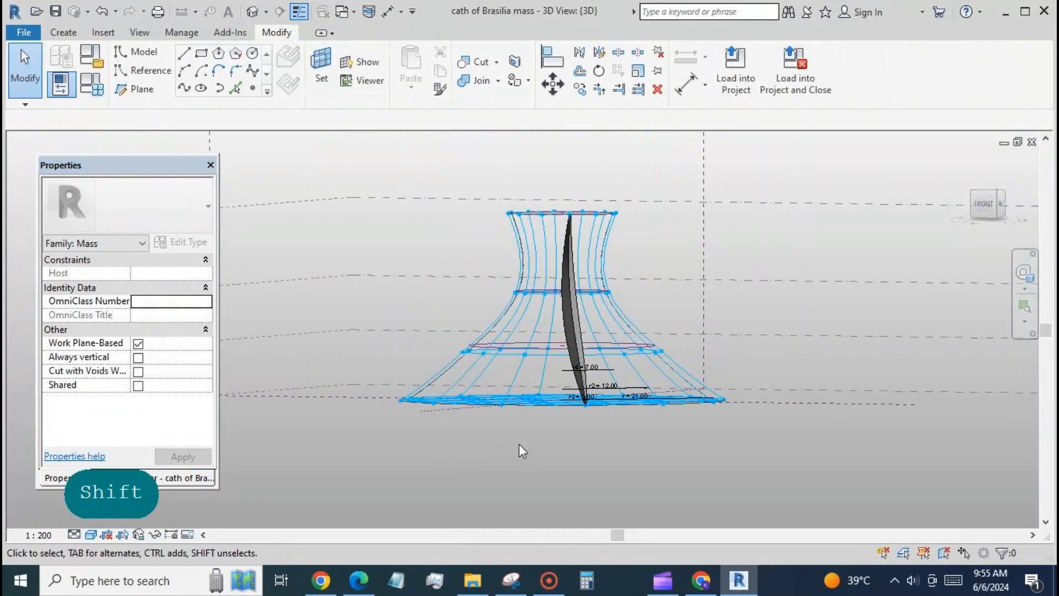
# Change the V grid layout of the selected divided surface to Fixed Distance
pyautogui.click(578, 352)
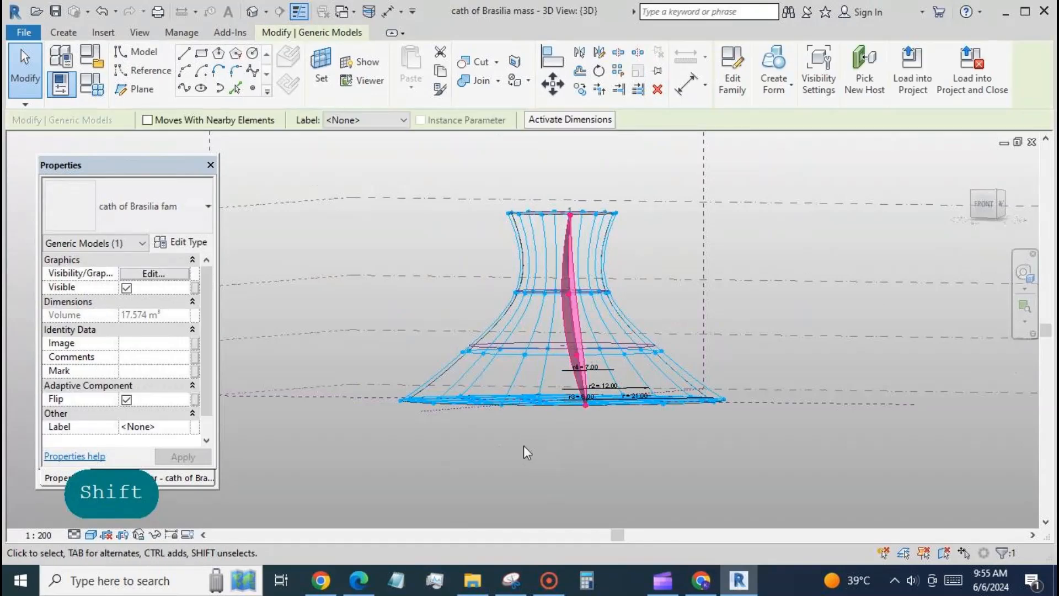
pyautogui.click(326, 419)
pyautogui.click(501, 335)
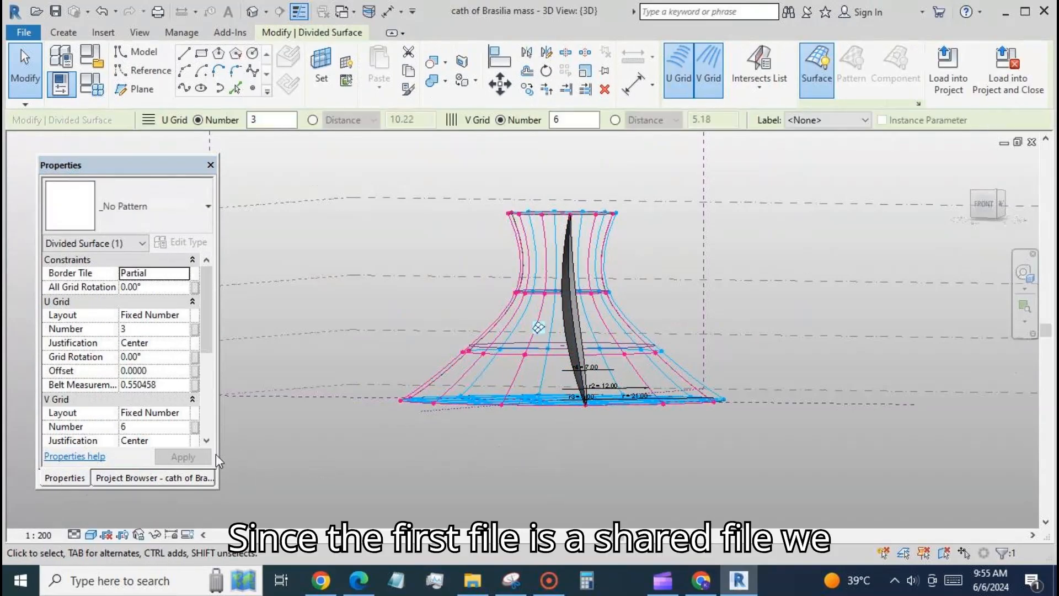
pyautogui.click(184, 413)
pyautogui.click(184, 412)
pyautogui.click(171, 440)
# Associate the divided surface's V grid distance with a new family parameter named v grid
pyautogui.click(195, 427)
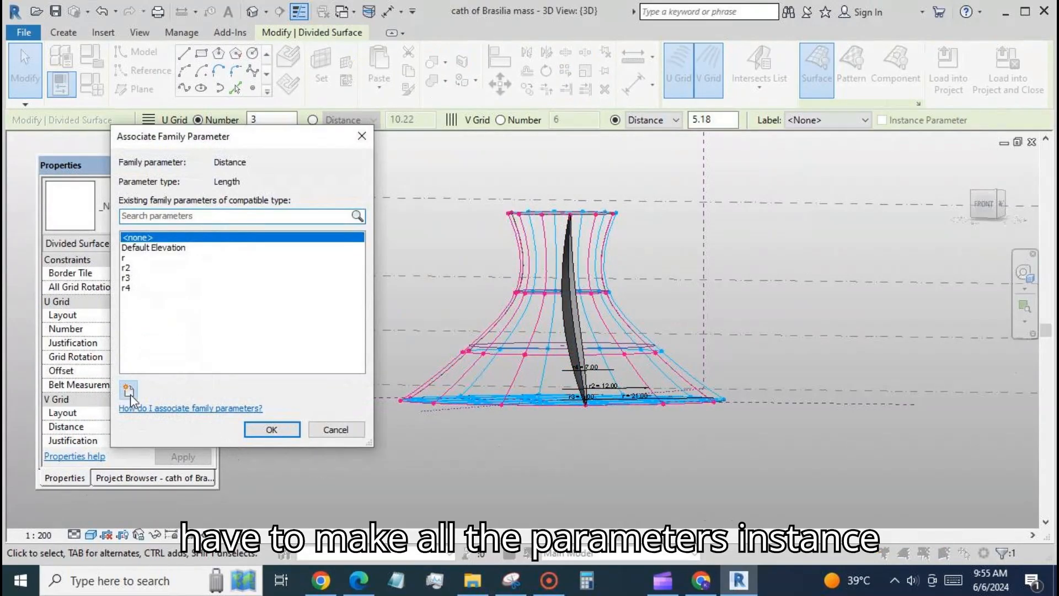
pyautogui.click(128, 389)
pyautogui.write('v grid')
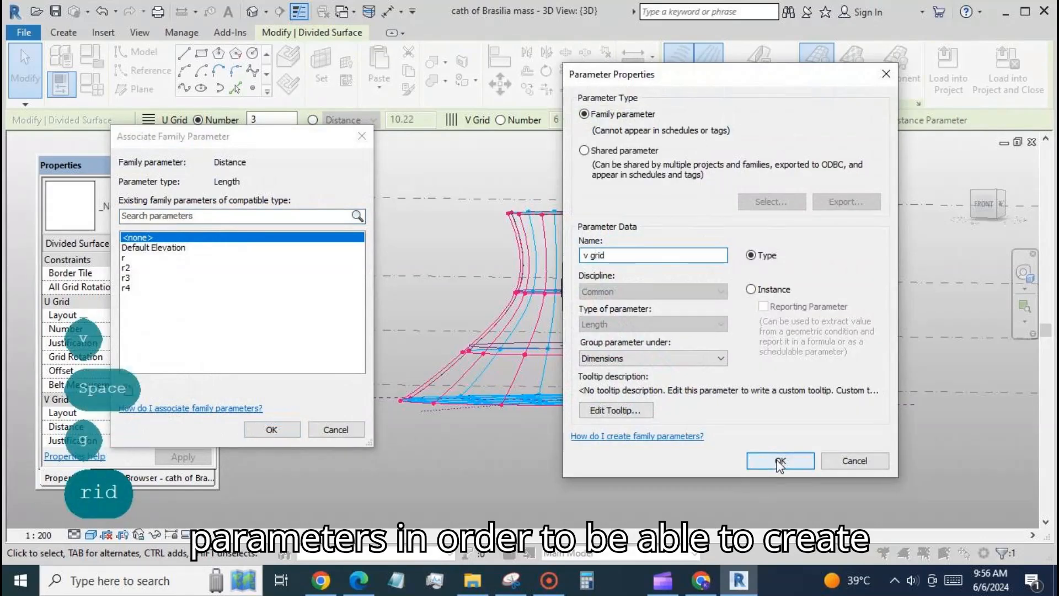
pyautogui.click(780, 460)
pyautogui.click(271, 429)
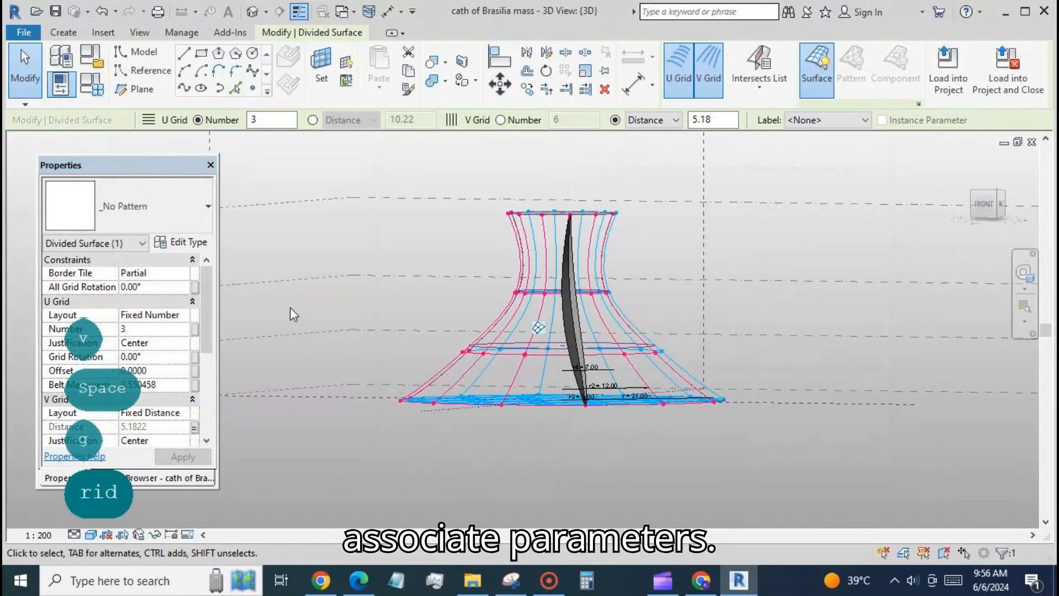
# Review the placed rib's instance and type parameters
pyautogui.click(572, 303)
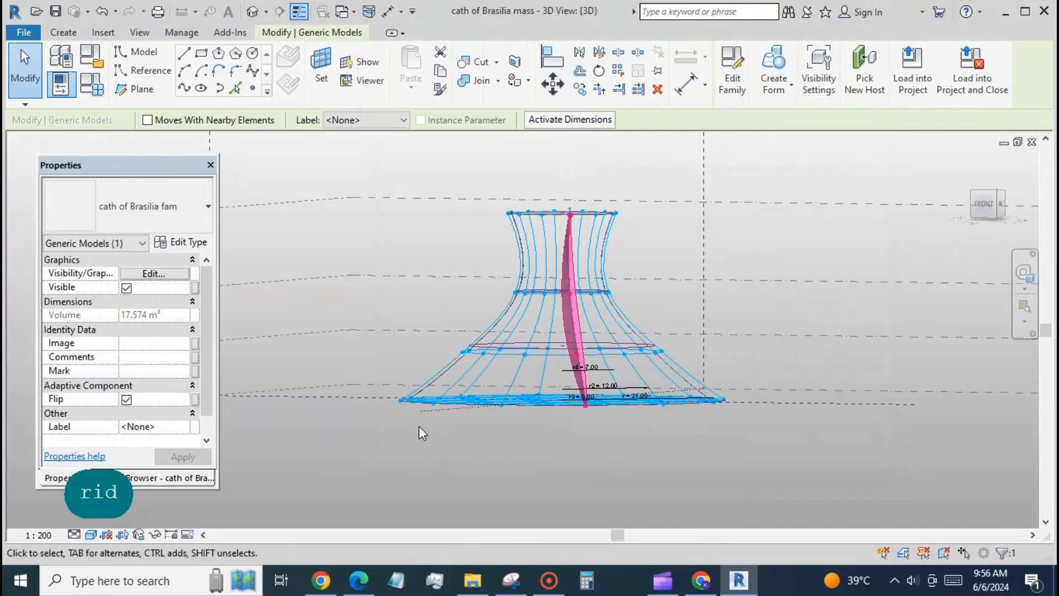
pyautogui.scroll(-1, 208, 331)
pyautogui.click(181, 243)
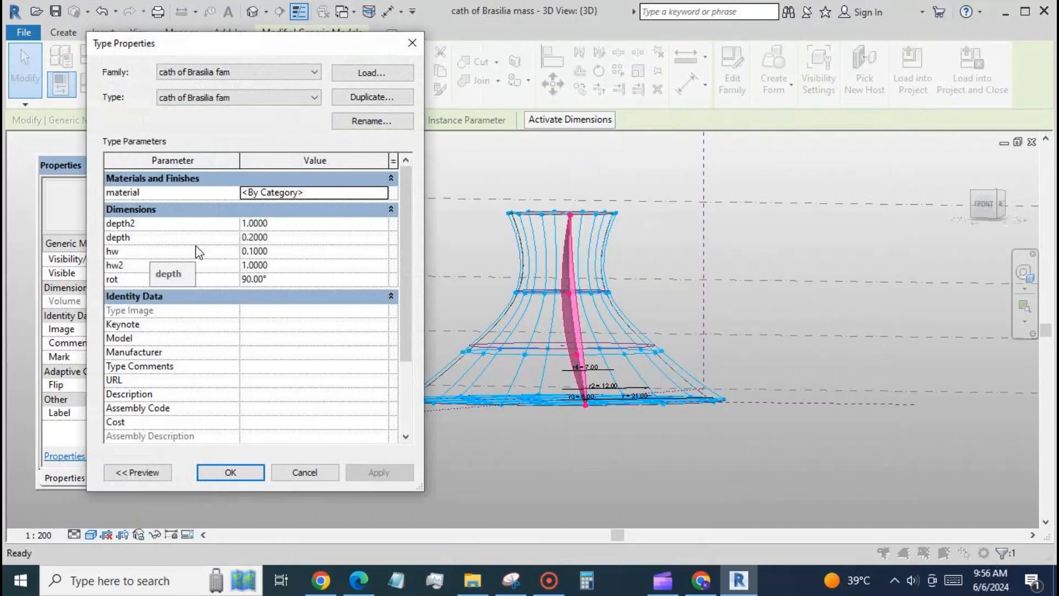
pyautogui.click(231, 471)
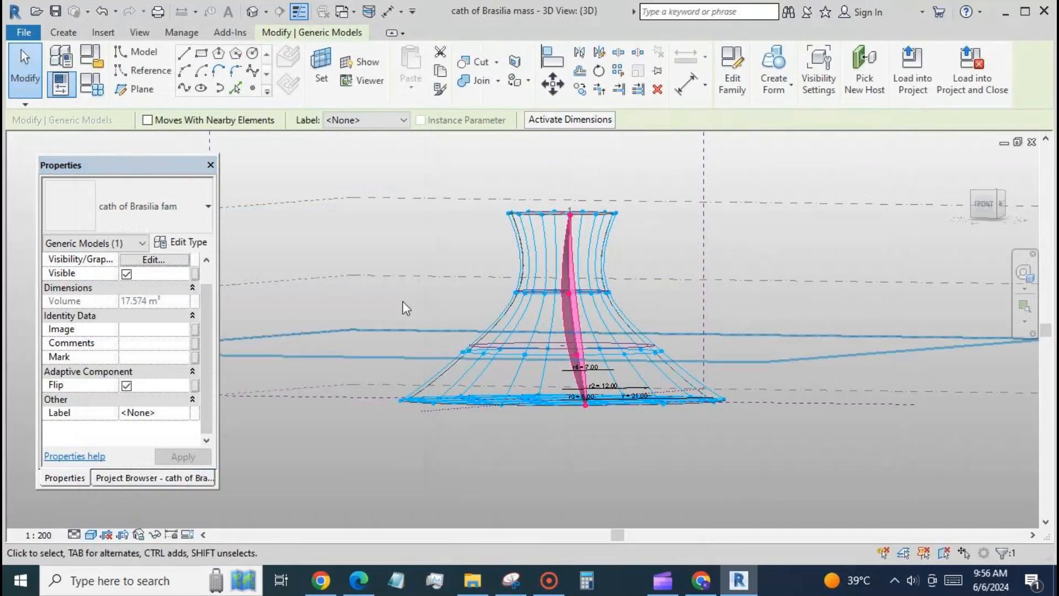
# Switch to the rib family and make depth2 an instance parameter
pyautogui.click(352, 12)
pyautogui.click(325, 50)
pyautogui.click(95, 90)
pyautogui.click(100, 192)
pyautogui.click(53, 413)
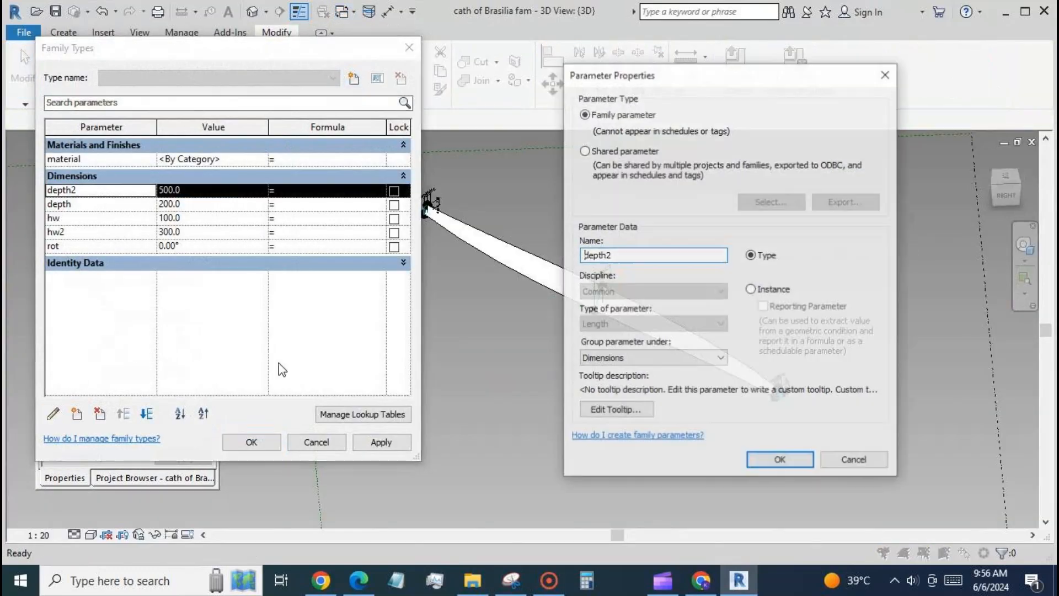
pyautogui.click(753, 288)
pyautogui.click(779, 460)
# Make the rib family's hw2 and hw dimensions instance parameters
pyautogui.click(99, 231)
pyautogui.click(53, 414)
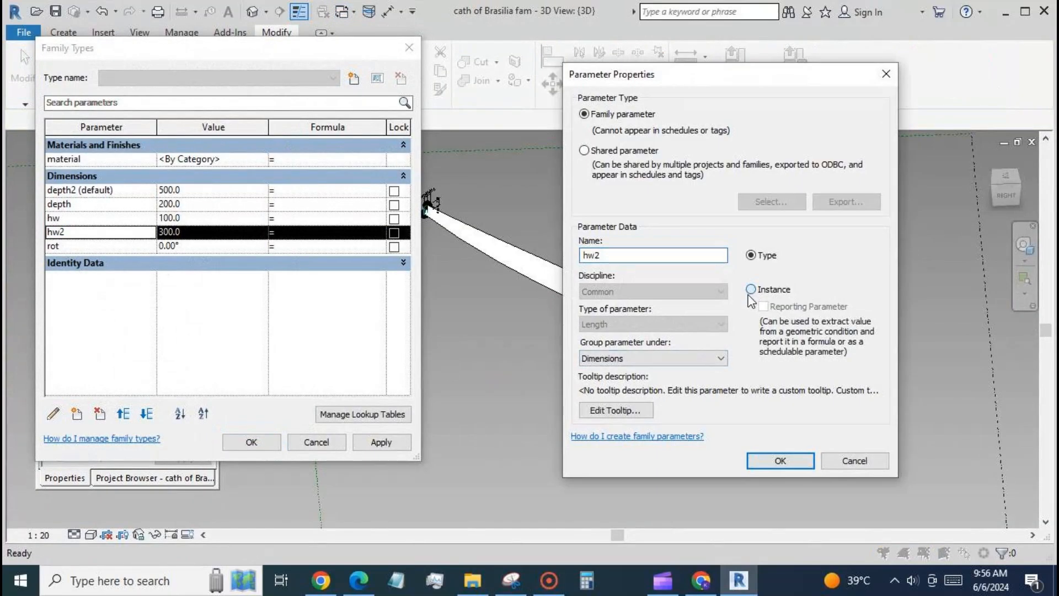
pyautogui.click(752, 288)
pyautogui.click(779, 460)
pyautogui.click(83, 223)
pyautogui.click(54, 414)
pyautogui.click(753, 288)
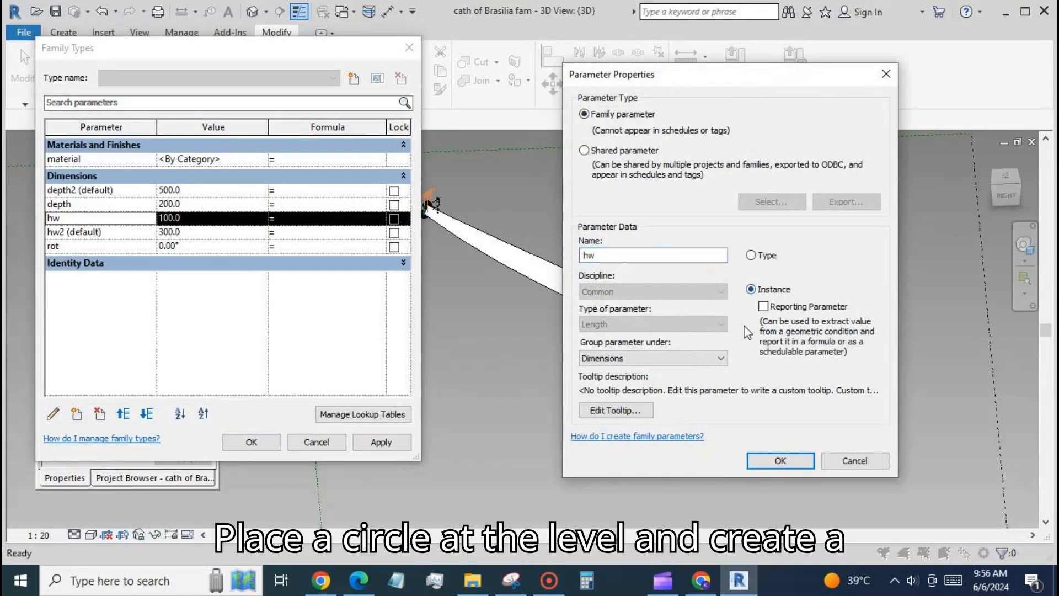
pyautogui.click(779, 460)
# Make depth an instance parameter and reload the rib family into the mass file, overwriting the existing version
pyautogui.click(99, 204)
pyautogui.click(54, 414)
pyautogui.click(753, 288)
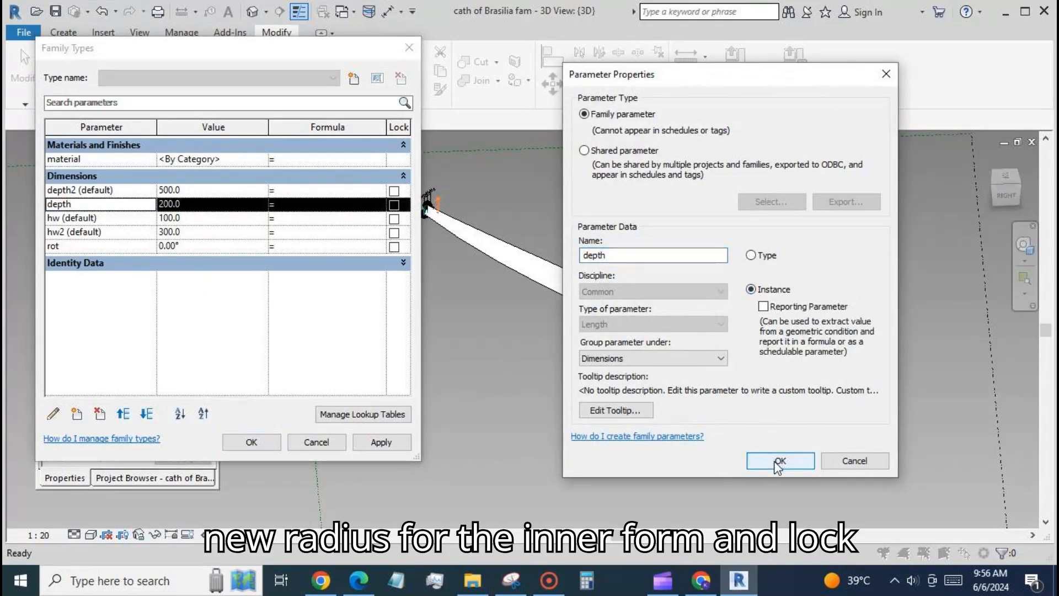
pyautogui.click(779, 460)
pyautogui.click(319, 439)
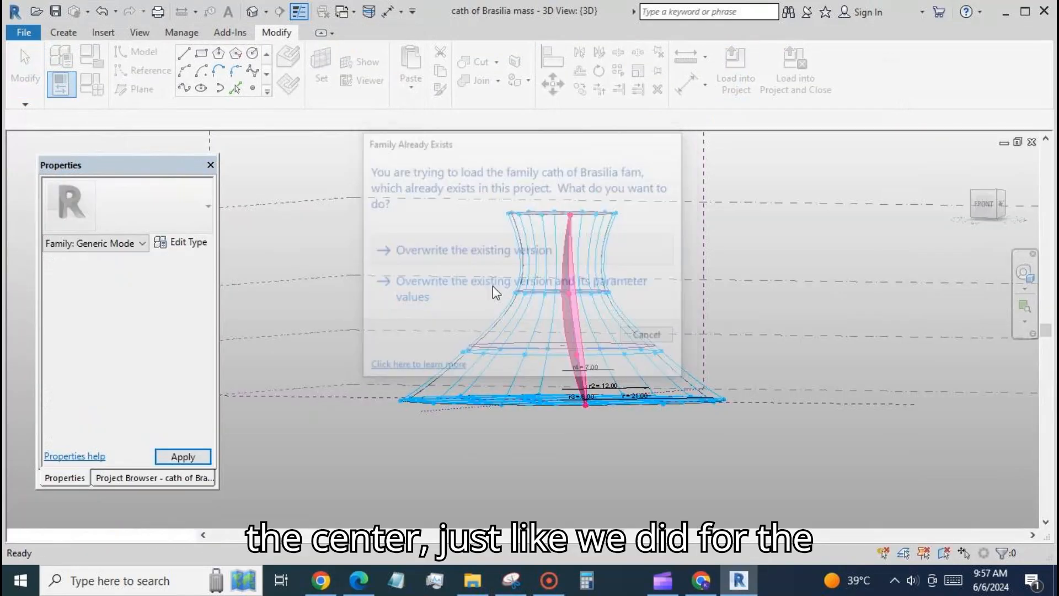
pyautogui.click(500, 347)
# Associate the placed rib's depth2 with a new family parameter named d2
pyautogui.click(575, 326)
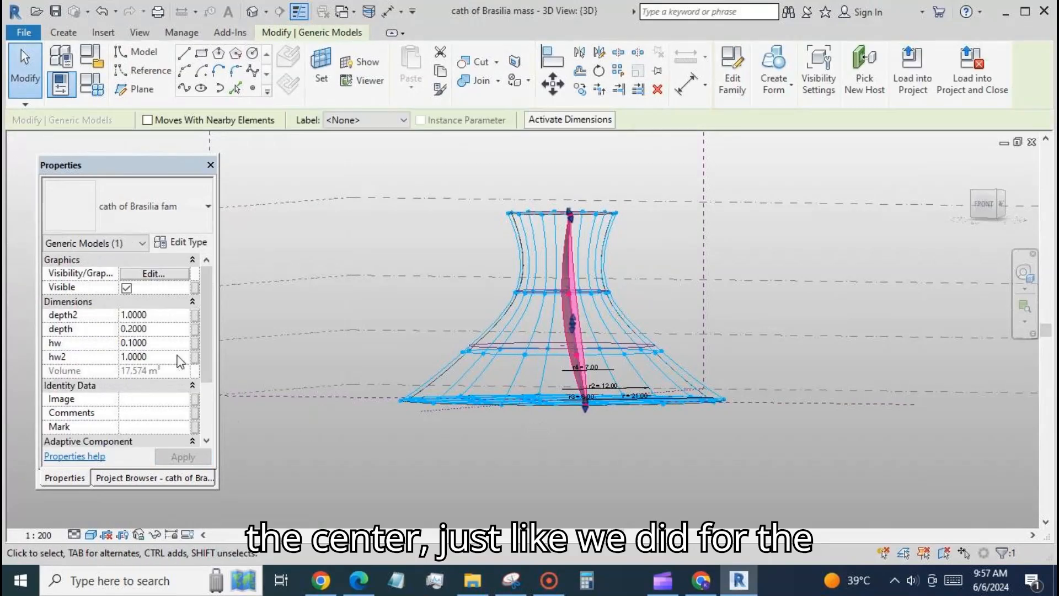
pyautogui.click(200, 314)
pyautogui.click(128, 389)
pyautogui.write('d2')
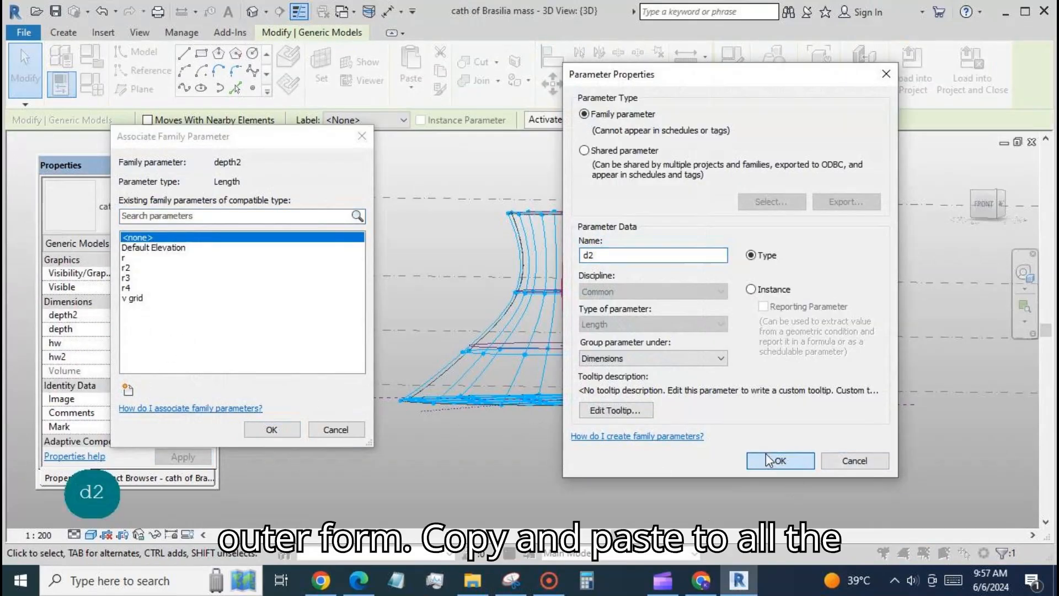
pyautogui.click(769, 460)
pyautogui.click(279, 428)
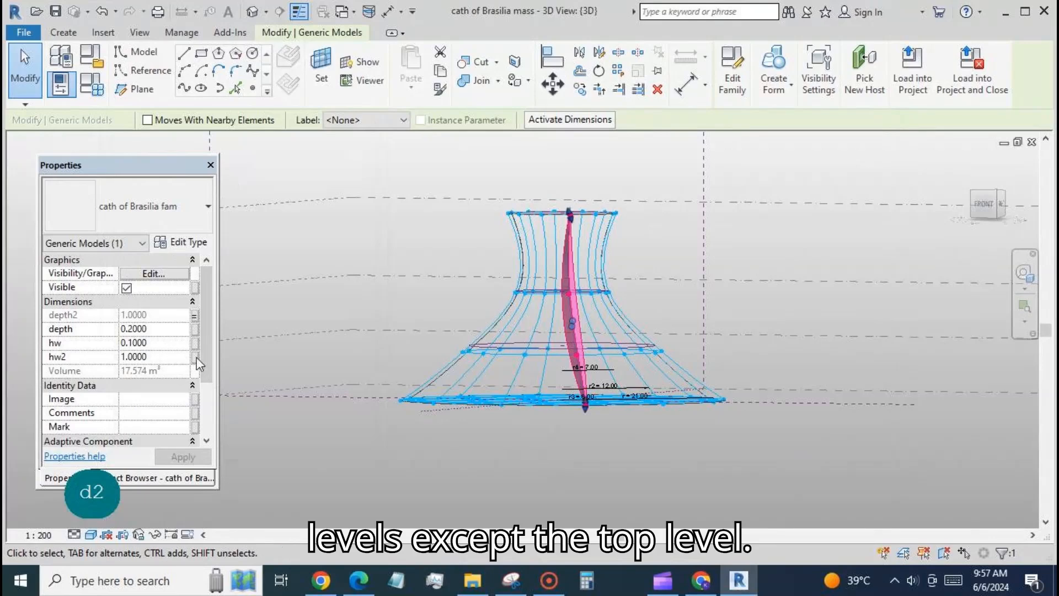
# Associate the rib's hw2 with a new family parameter named hw2
pyautogui.click(196, 357)
pyautogui.click(128, 389)
pyautogui.write('hw2')
pyautogui.click(781, 461)
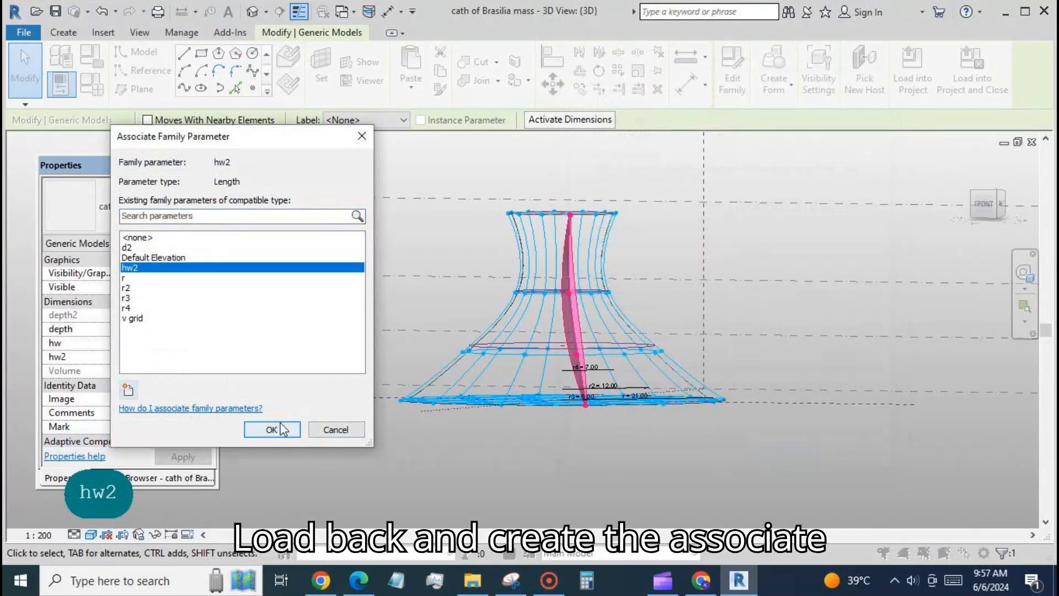
pyautogui.click(283, 430)
# Drive both d2 and hw2 in the mass family with the formula v grid / 2
pyautogui.click(91, 85)
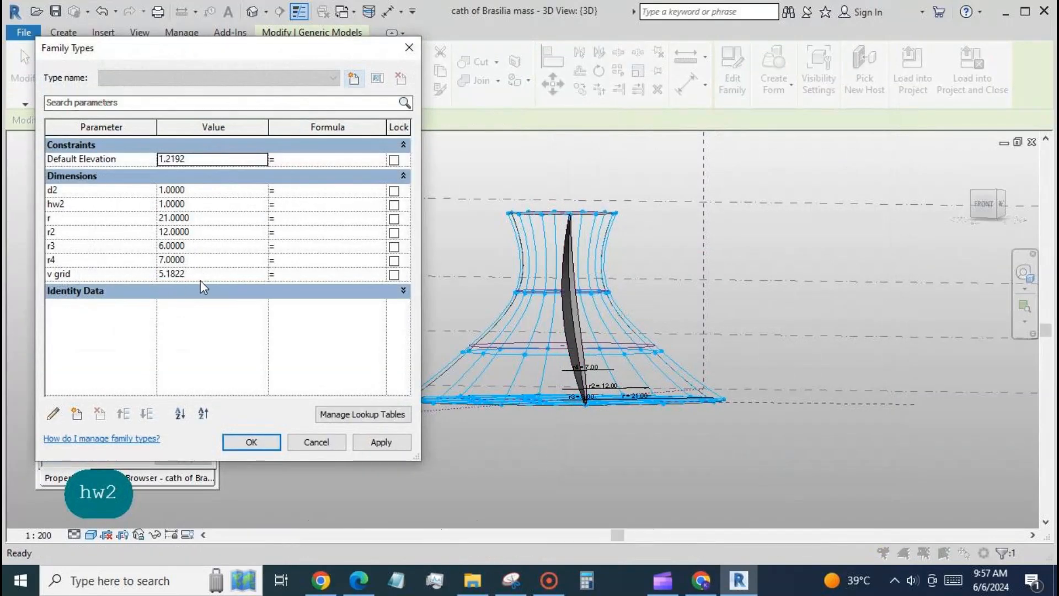
pyautogui.click(326, 190)
pyautogui.press('BackSpace')
pyautogui.press('BackSpace')
pyautogui.press('BackSpace')
pyautogui.write('v grid/2')
pyautogui.click(325, 205)
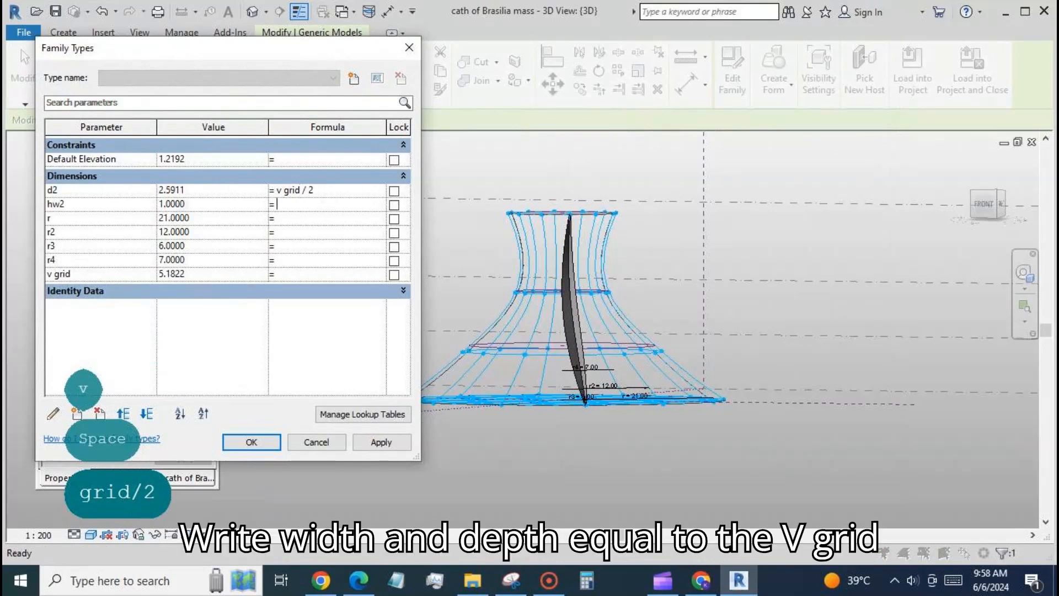
pyautogui.write('v grid/2')
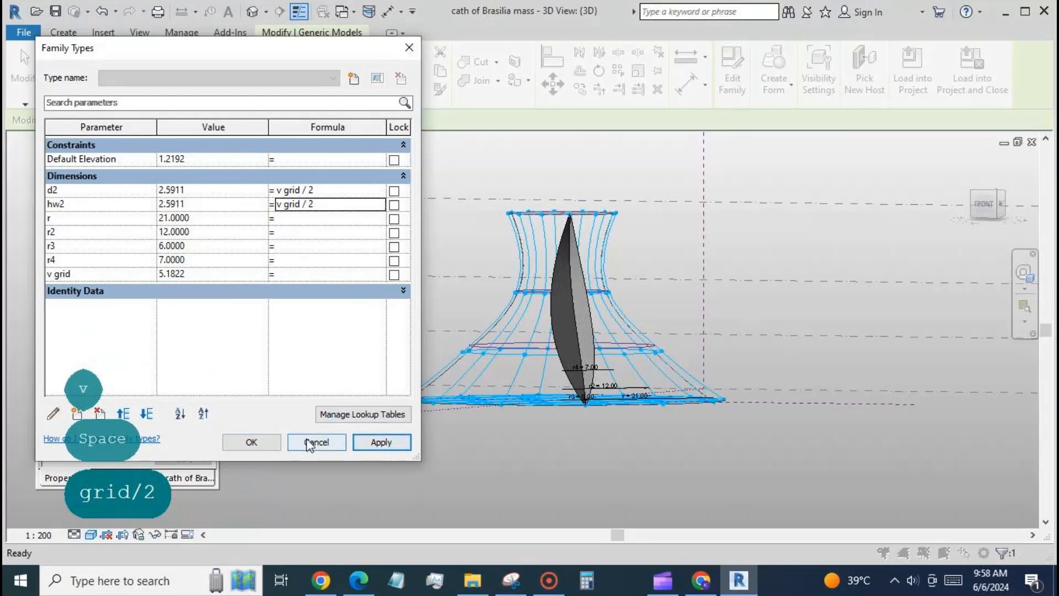
pyautogui.write('3')
# Test the mass family with v grid set to 3 and to 2
pyautogui.click(382, 442)
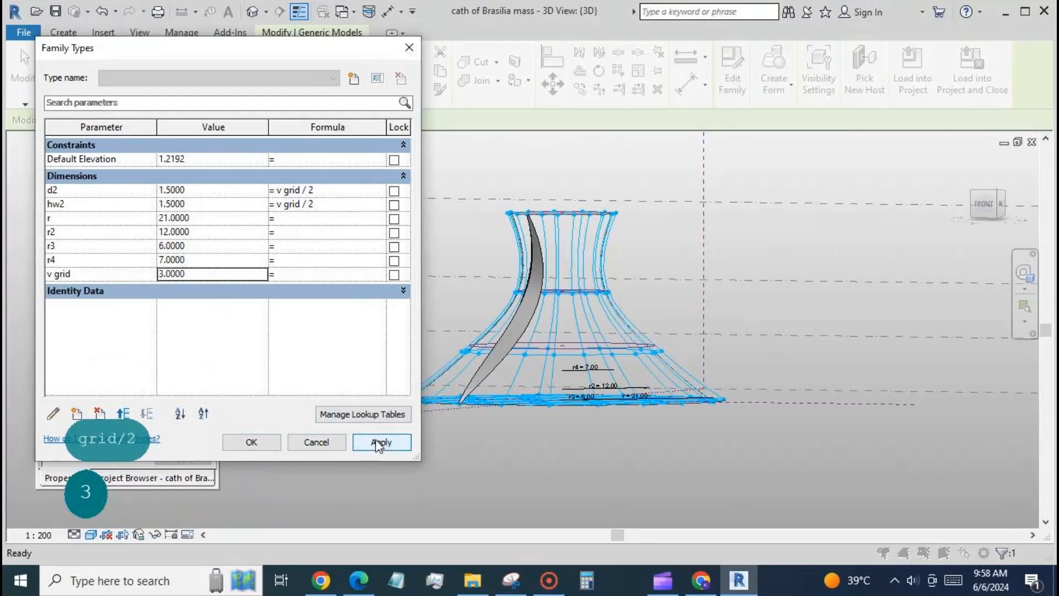
pyautogui.click(267, 439)
pyautogui.keyDown('shift'); pyautogui.moveTo(505, 466); pyautogui.dragTo(612, 473, button='middle'); pyautogui.keyUp('shift')
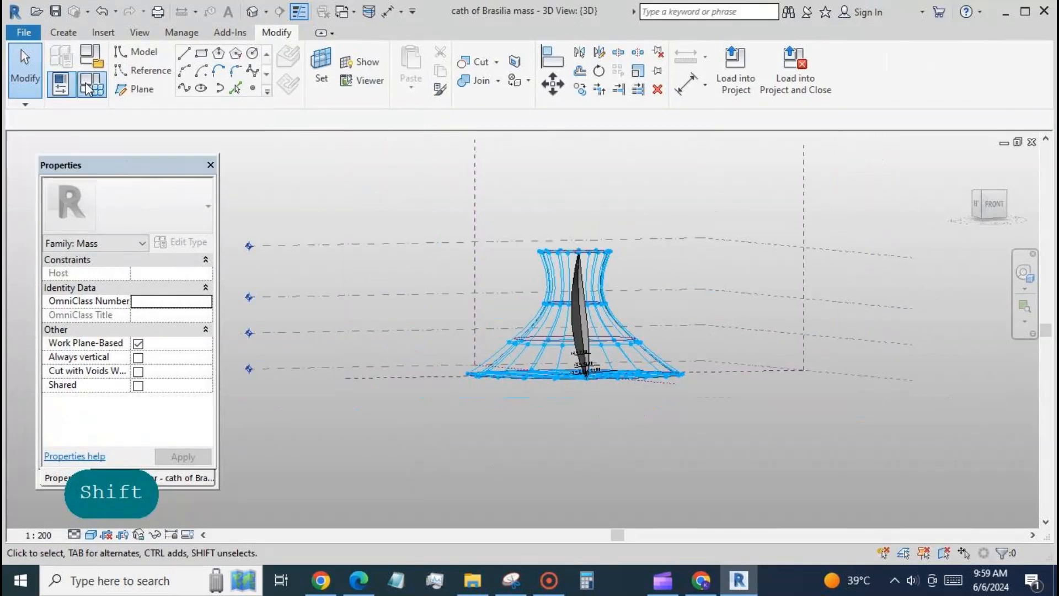
pyautogui.click(61, 84)
pyautogui.write('2')
pyautogui.click(382, 442)
pyautogui.click(267, 442)
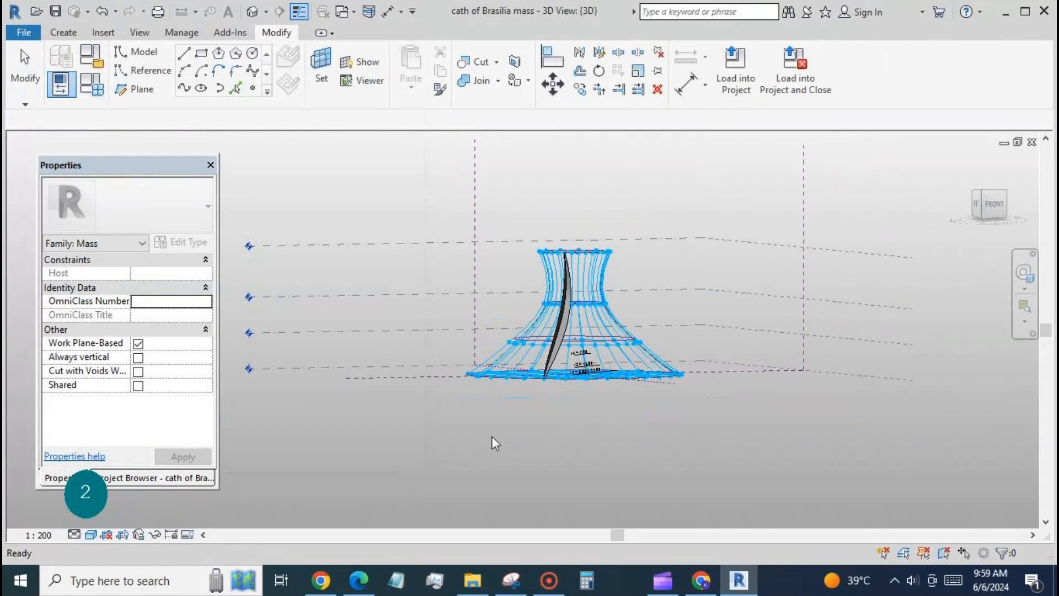
# Select the rib and repeat it along the divided surface nodes around the mass
pyautogui.keyDown('shift'); pyautogui.moveTo(492, 438); pyautogui.dragTo(652, 456, button='middle'); pyautogui.keyUp('shift')
pyautogui.scroll(3, 579, 337)
pyautogui.click(595, 343)
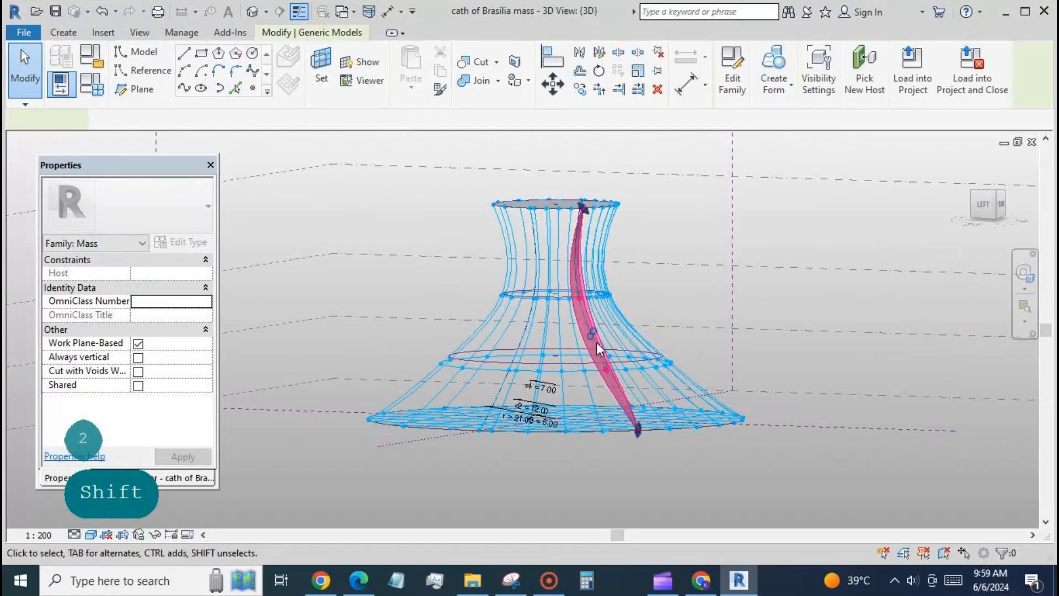
pyautogui.click(619, 73)
pyautogui.keyDown('shift'); pyautogui.moveTo(687, 236); pyautogui.dragTo(663, 435, button='middle'); pyautogui.keyUp('shift')
# Set v grid to 3 and change the hw2 formula to v grid / 3
pyautogui.click(61, 84)
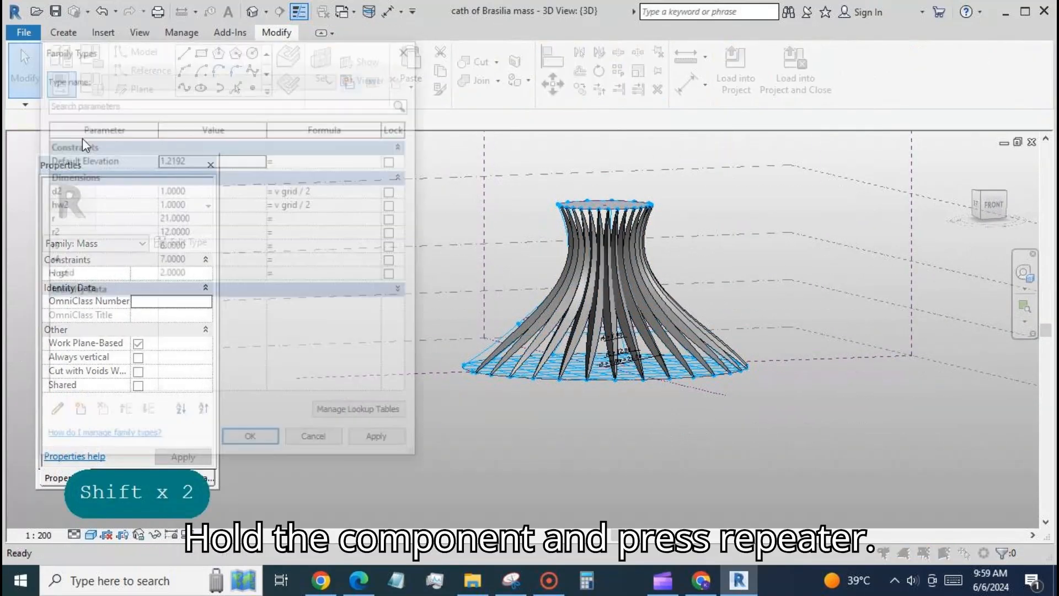
pyautogui.click(212, 274)
pyautogui.write('3')
pyautogui.click(380, 442)
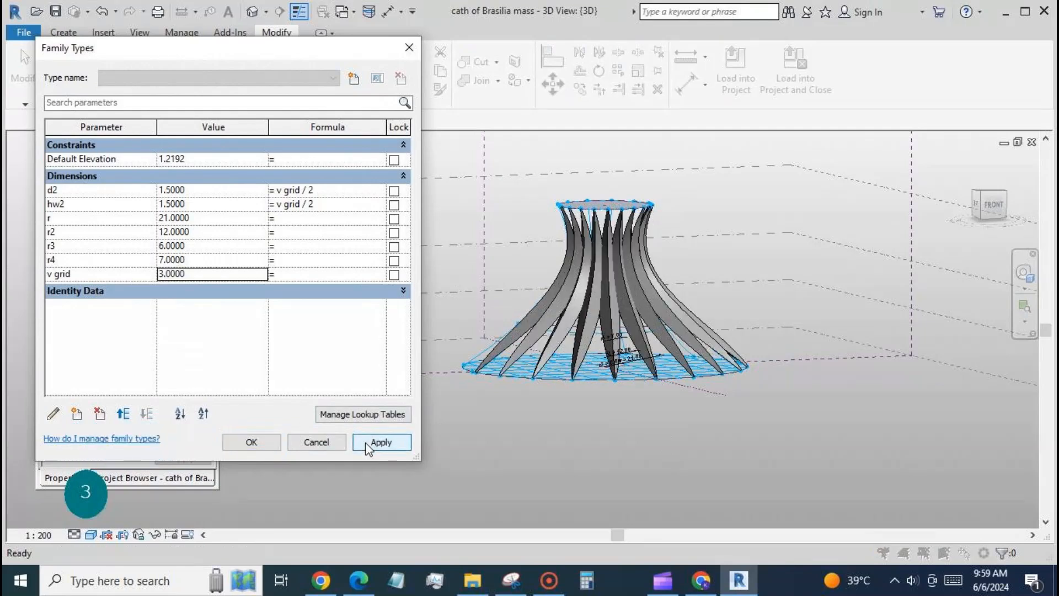
pyautogui.click(331, 205)
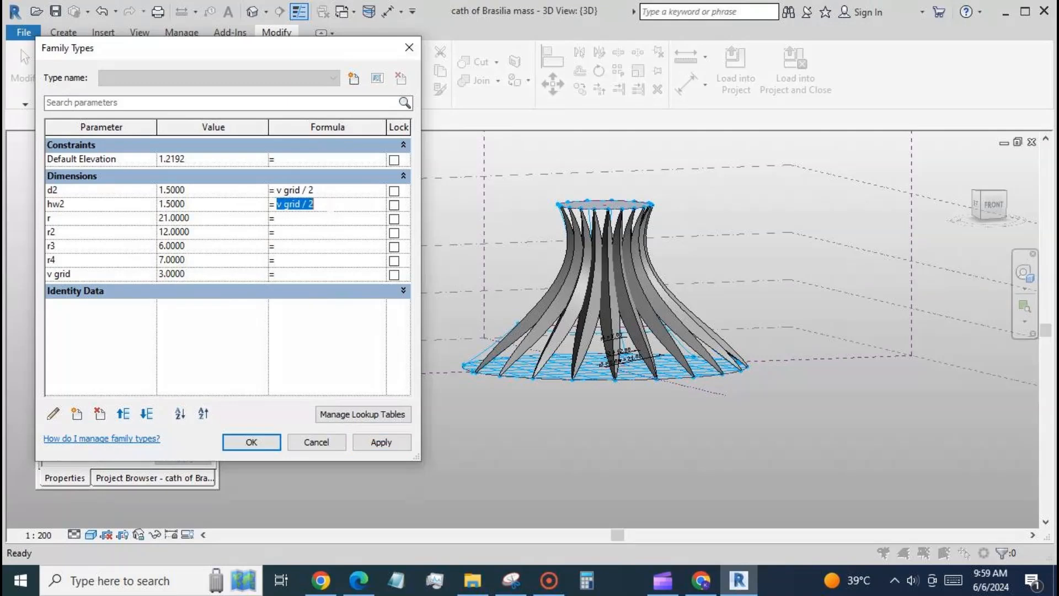
pyautogui.write('3')
pyautogui.click(375, 443)
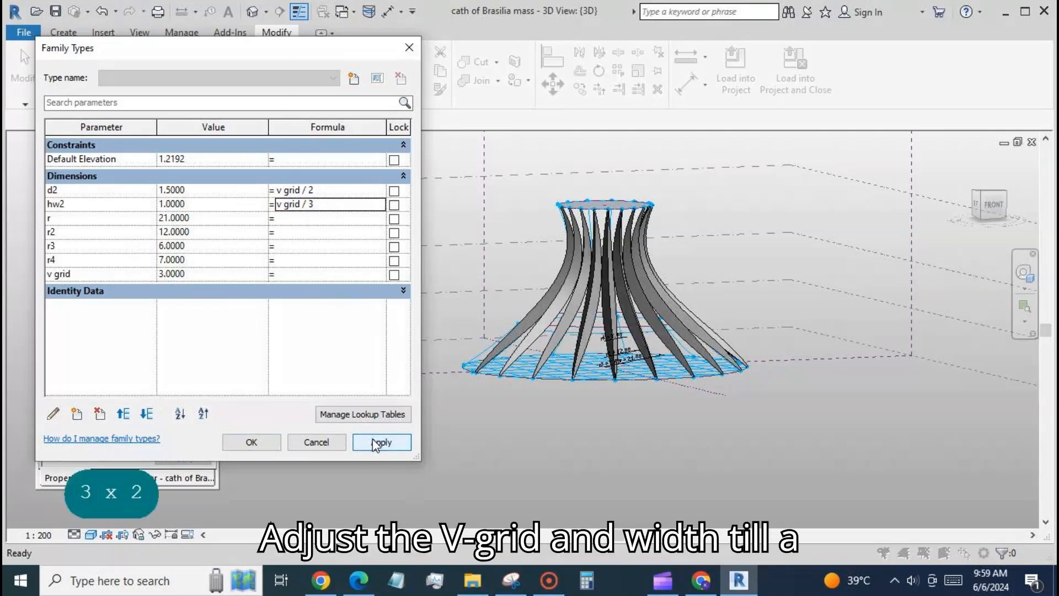
# Set v grid to 4 and inspect the repeated ribs
pyautogui.click(213, 274)
pyautogui.write('4')
pyautogui.click(367, 443)
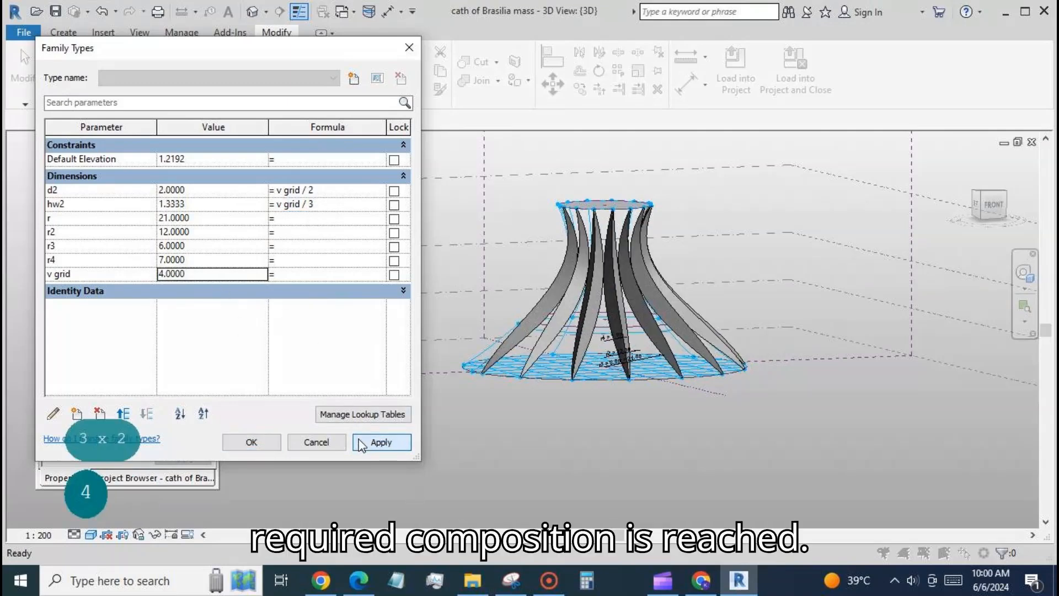
pyautogui.click(263, 449)
pyautogui.keyDown('shift'); pyautogui.moveTo(582, 440); pyautogui.dragTo(655, 473, button='middle'); pyautogui.keyUp('shift')
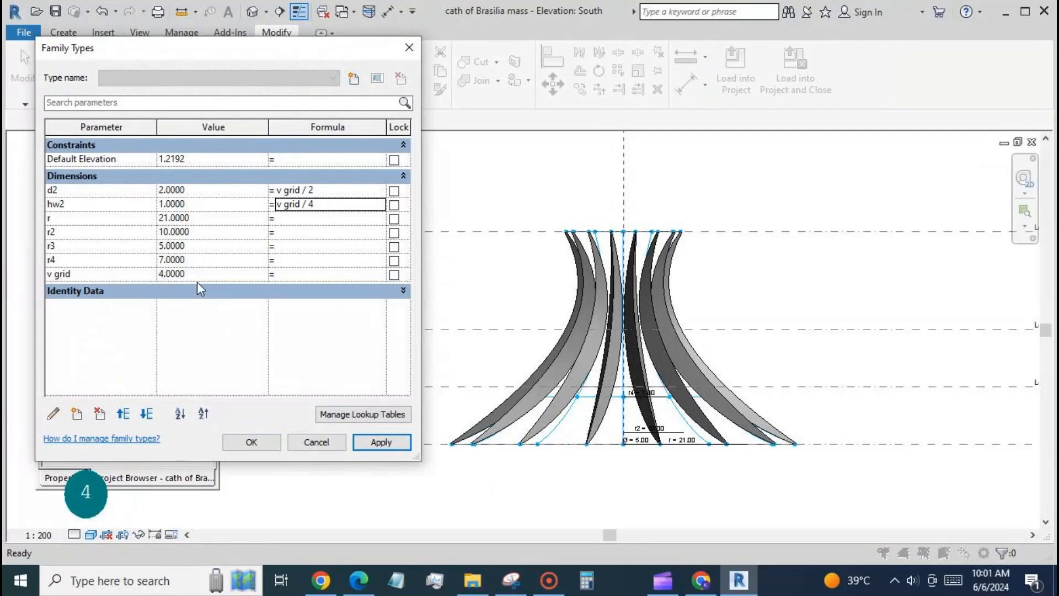
# Set v grid to 5 and apply it to the repeated ribs
pyautogui.click(213, 274)
pyautogui.write('5')
pyautogui.click(374, 443)
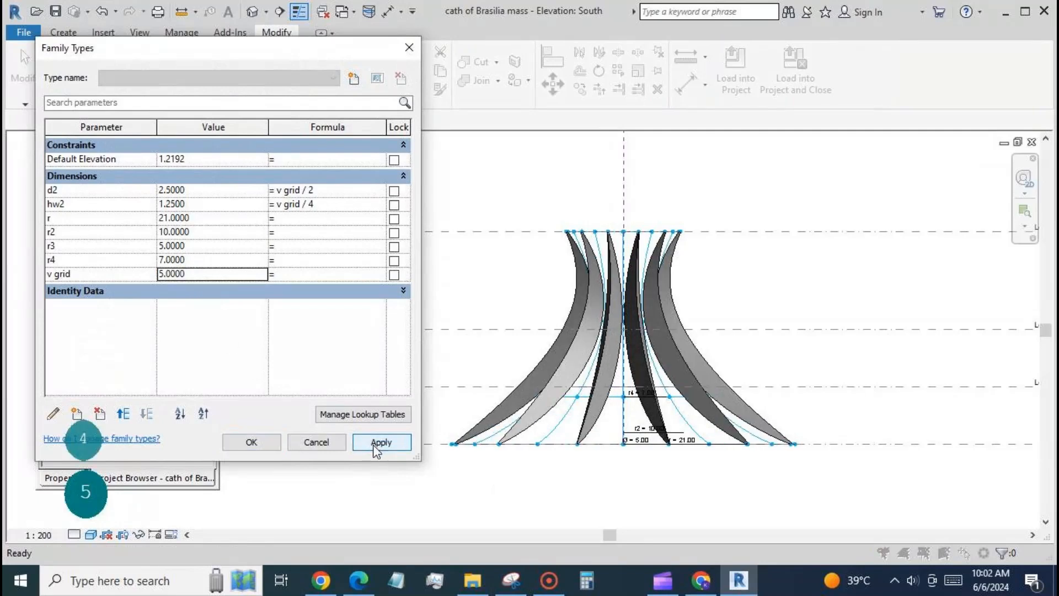
# Try v grid / 3 as the hw2 formula, settle on v grid / 3.5 and apply it
pyautogui.click(295, 204)
pyautogui.click(369, 439)
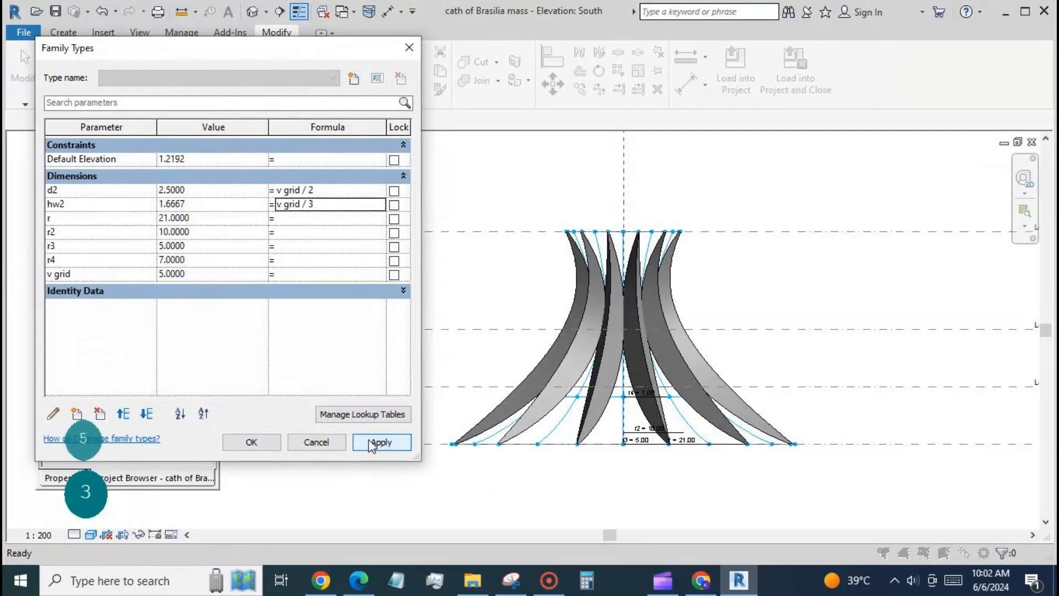
pyautogui.click(327, 208)
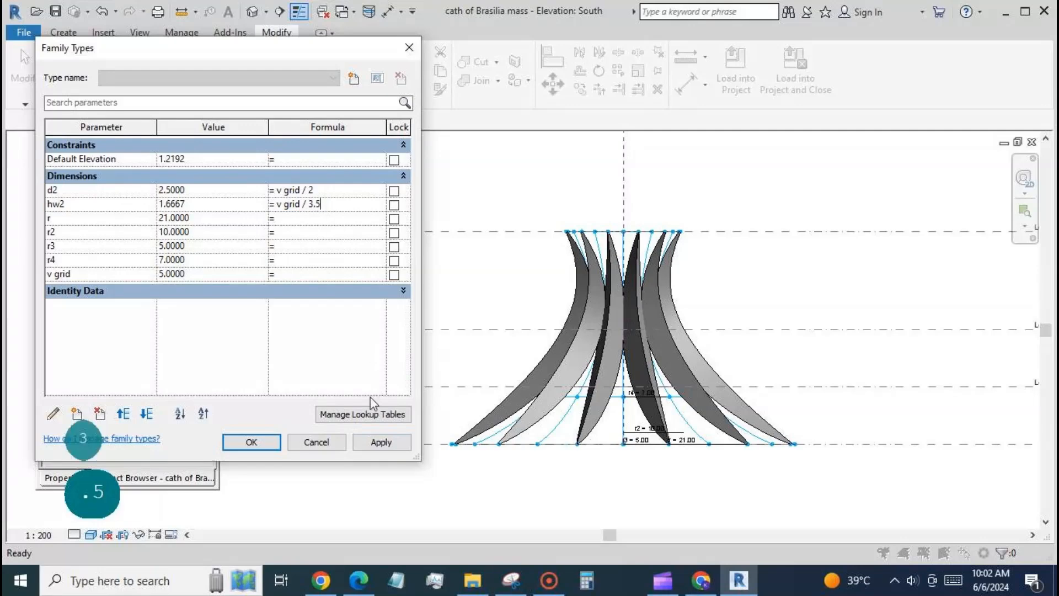
pyautogui.click(381, 443)
pyautogui.click(264, 443)
# Place another cath of Brasilia fam rib on the divided surface's points in the 3D view
pyautogui.scroll(-1, 568, 207)
pyautogui.keyDown('shift'); pyautogui.moveTo(501, 459); pyautogui.dragTo(532, 452, button='middle'); pyautogui.keyUp('shift')
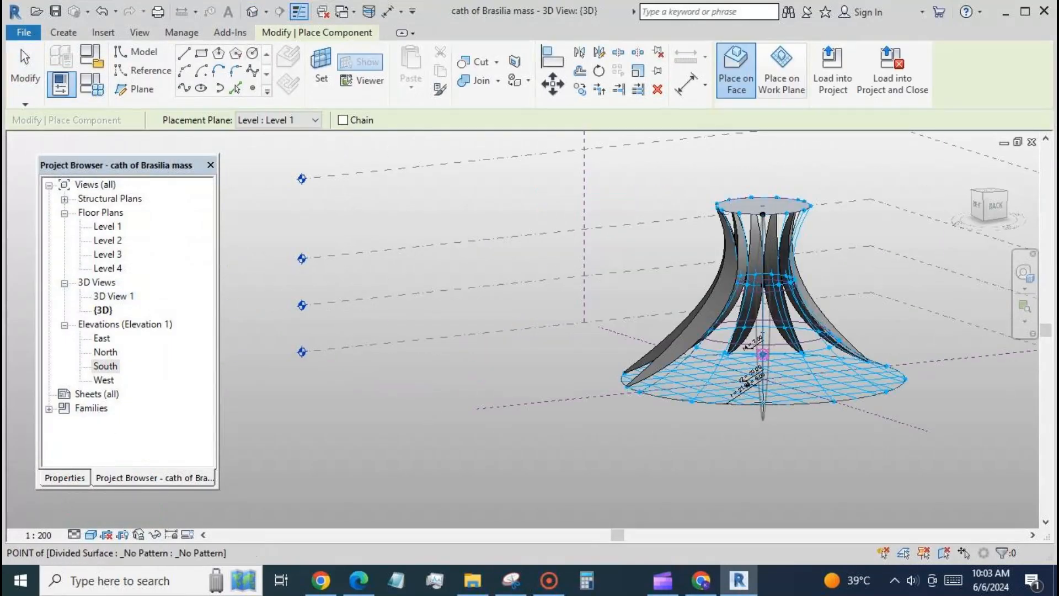
pyautogui.click(763, 353)
pyautogui.press('Escape')
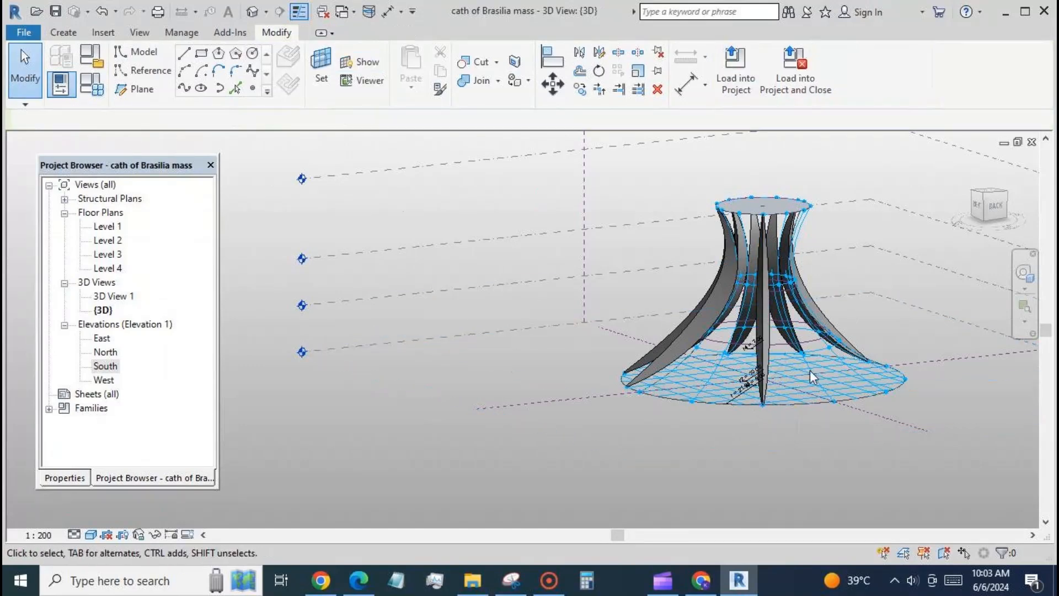
# Associate the new rib's depth2 with the family parameter d2 and its hw2 with hw2
pyautogui.click(764, 332)
pyautogui.click(65, 478)
pyautogui.click(207, 315)
pyautogui.click(126, 248)
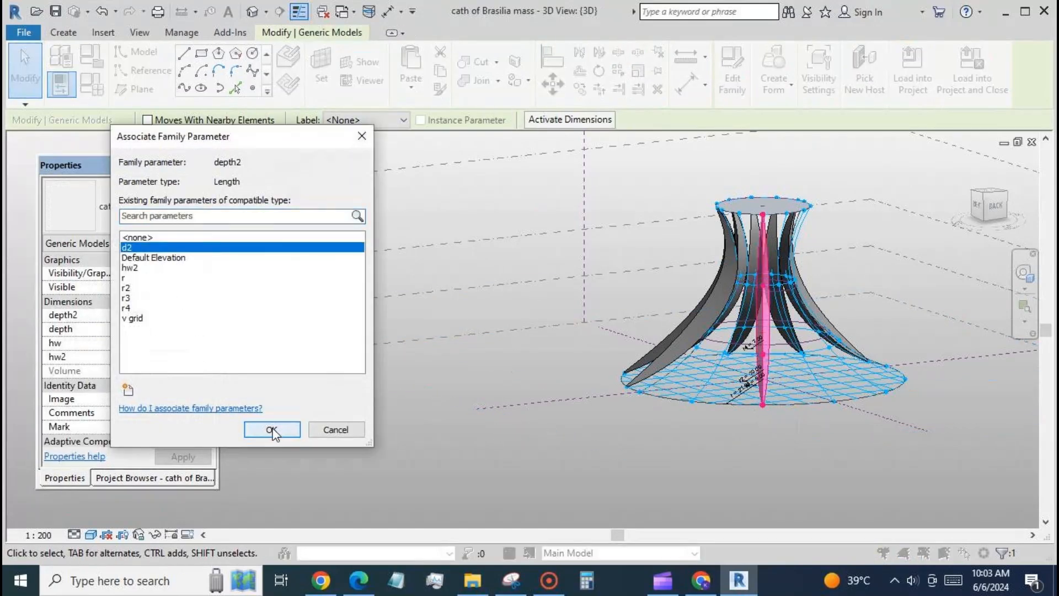
pyautogui.click(272, 430)
pyautogui.click(207, 329)
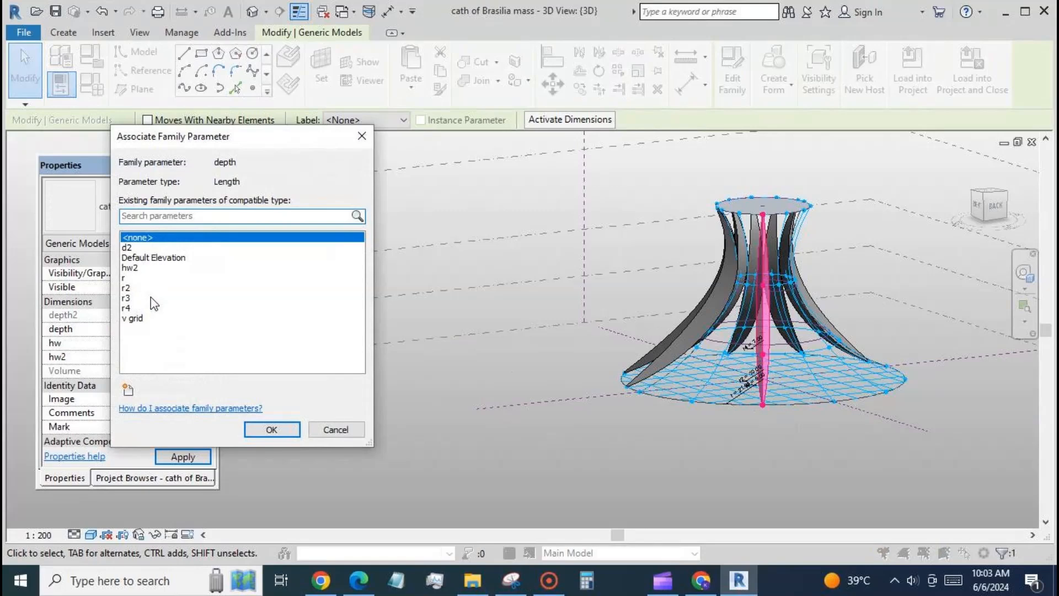
pyautogui.click(297, 428)
pyautogui.click(207, 356)
pyautogui.click(130, 267)
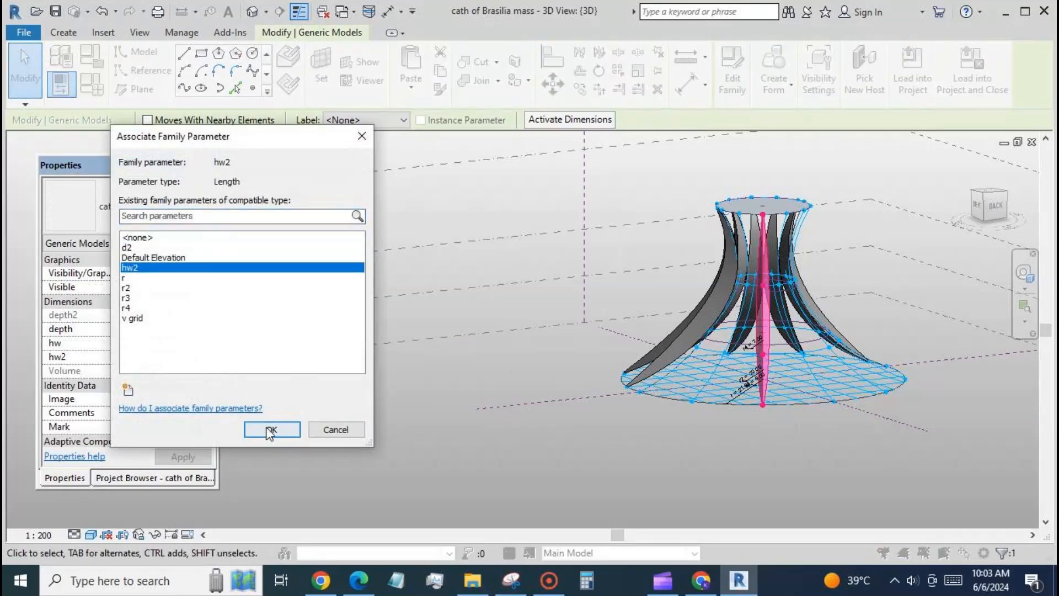
pyautogui.click(272, 429)
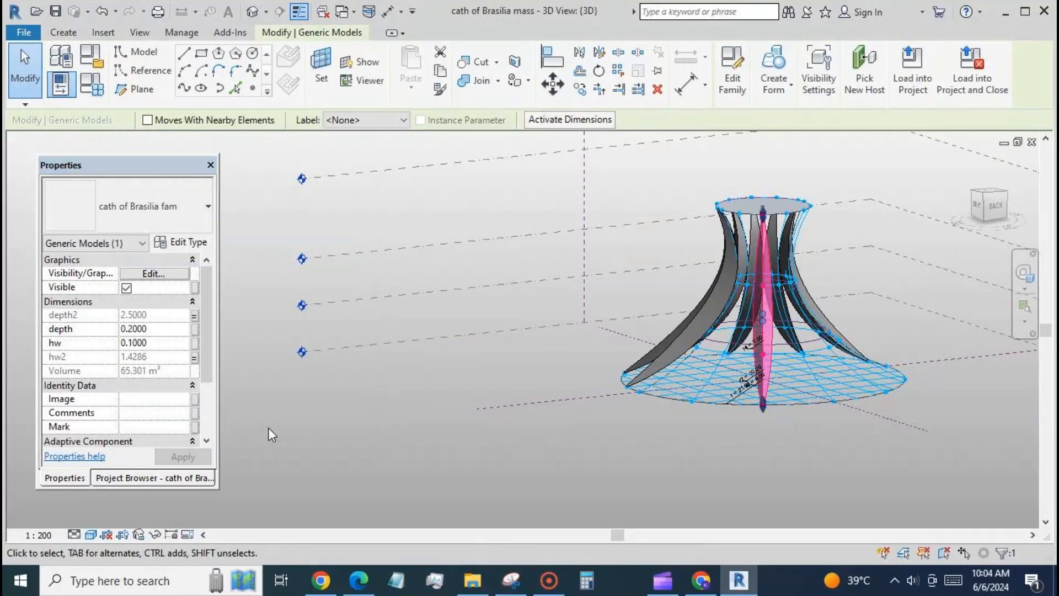
# Examine the ribs around the mass in 3D and review the parameters in Family Types
pyautogui.click(268, 428)
pyautogui.click(765, 342)
pyautogui.click(497, 400)
pyautogui.keyDown('shift'); pyautogui.moveTo(497, 401); pyautogui.dragTo(678, 434, button='middle'); pyautogui.keyUp('shift')
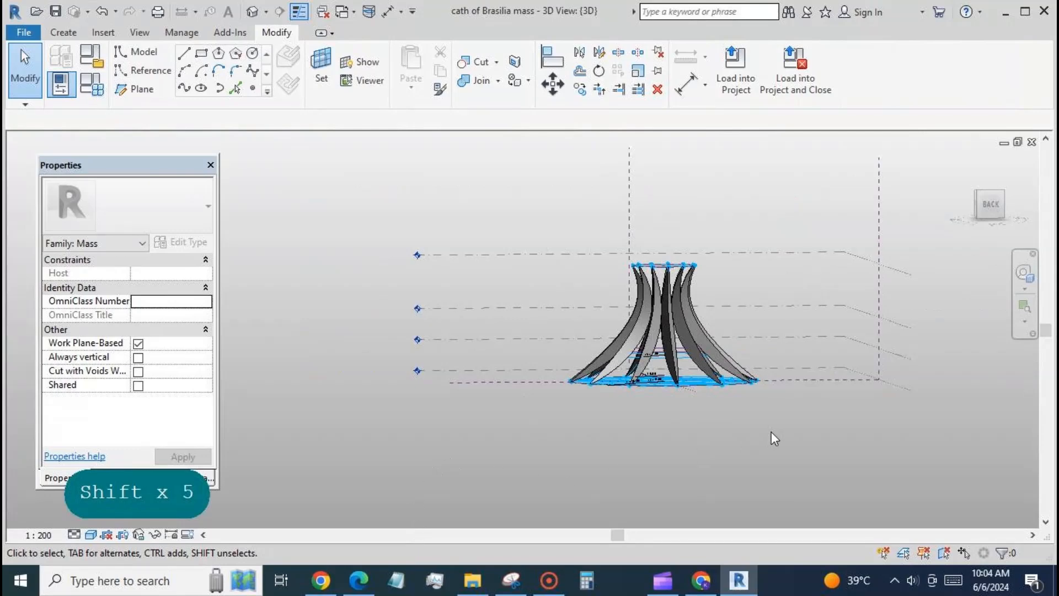
pyautogui.click(91, 84)
pyautogui.click(631, 349)
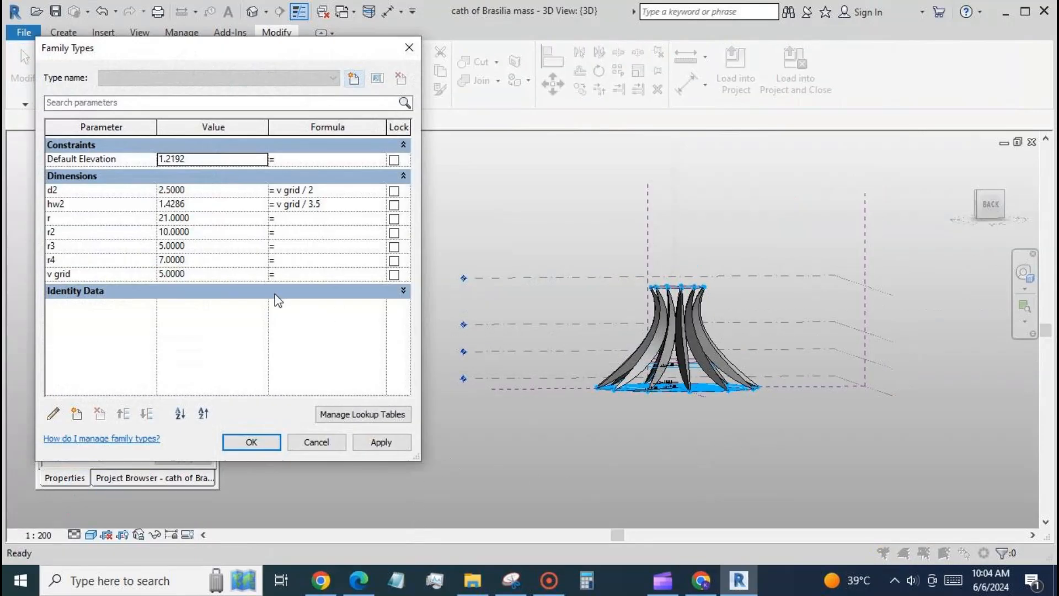
pyautogui.click(258, 441)
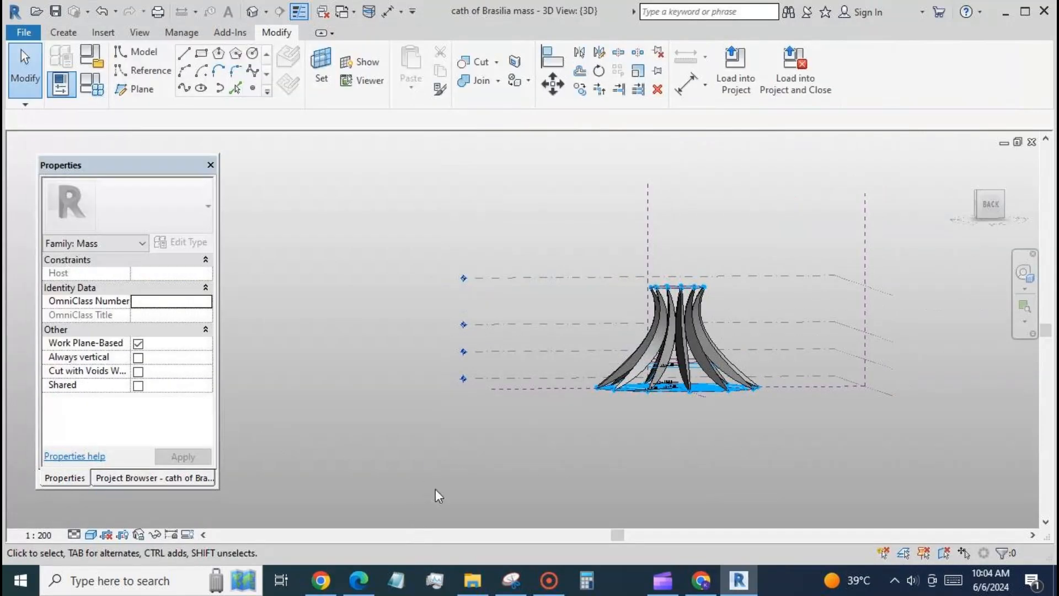
# In the South elevation, set the appearance color of the repeated ribs' Default material to RGB 179-255-255
pyautogui.click(131, 478)
pyautogui.doubleClick(106, 365)
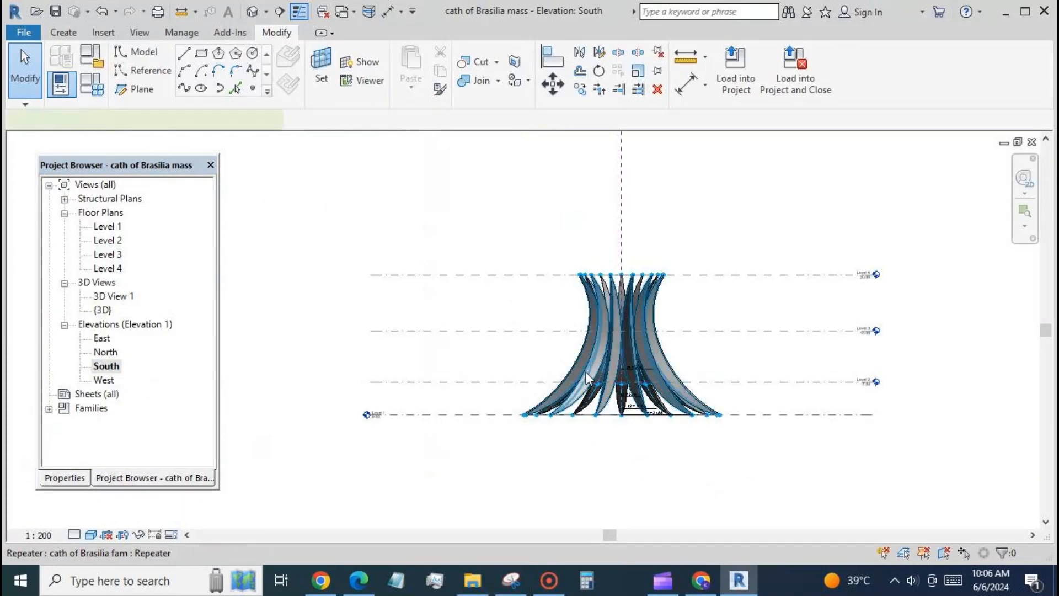
pyautogui.click(586, 372)
pyautogui.click(65, 477)
pyautogui.click(185, 242)
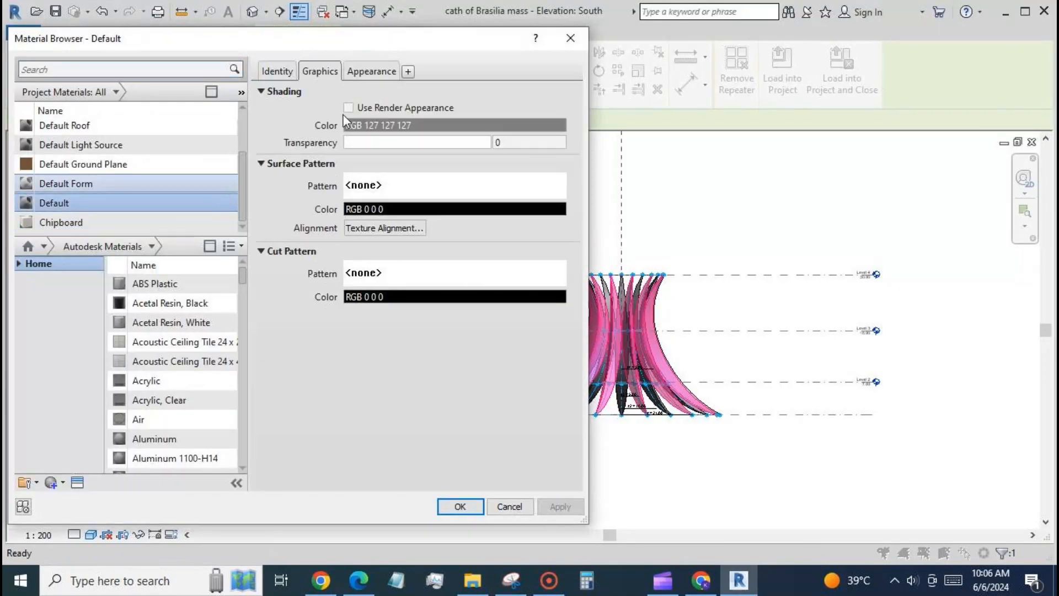
pyautogui.click(385, 75)
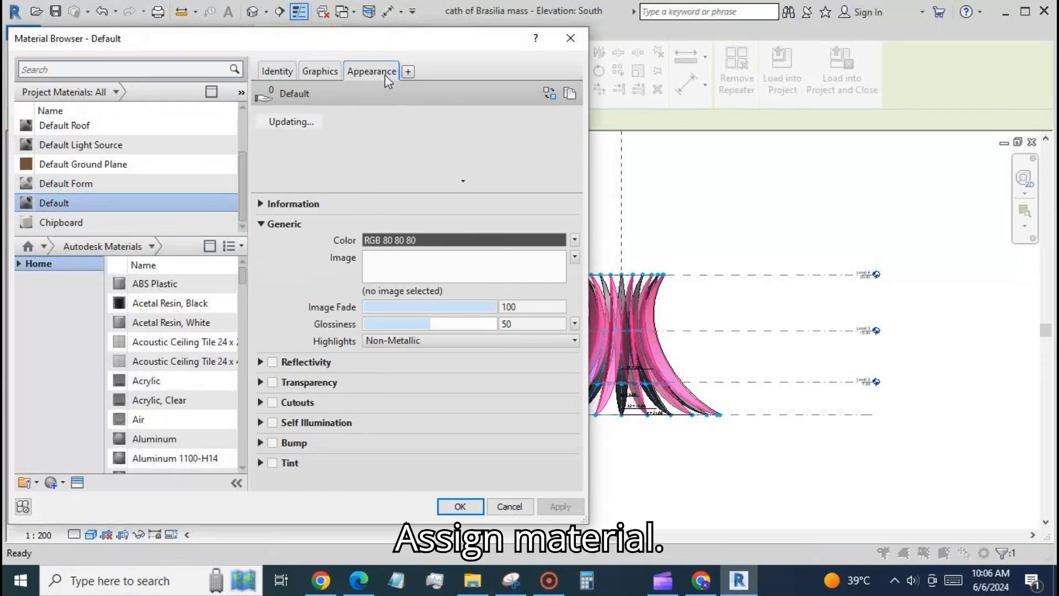
pyautogui.click(438, 234)
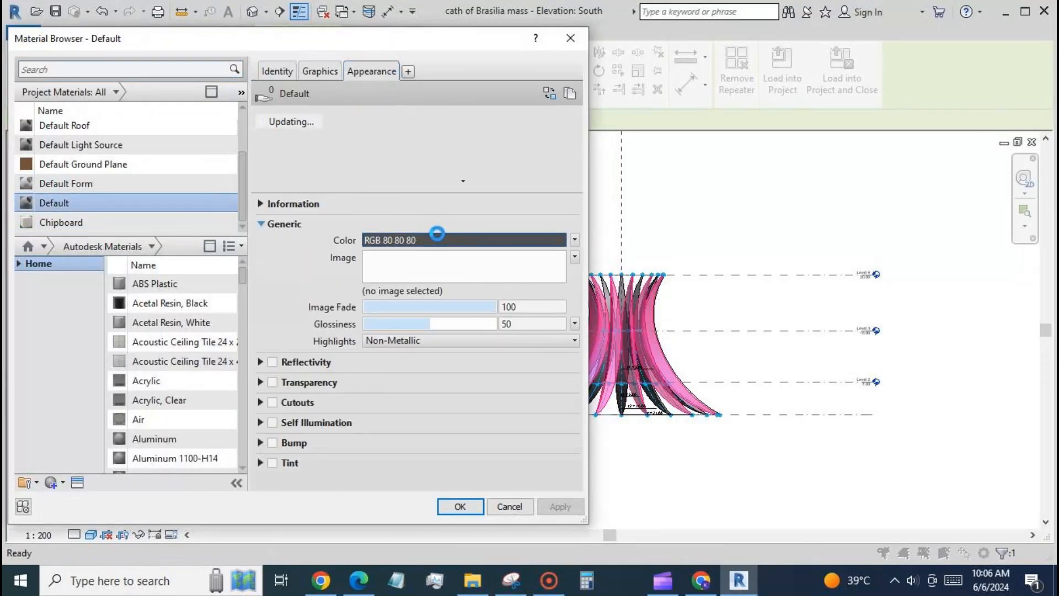
pyautogui.click(217, 170)
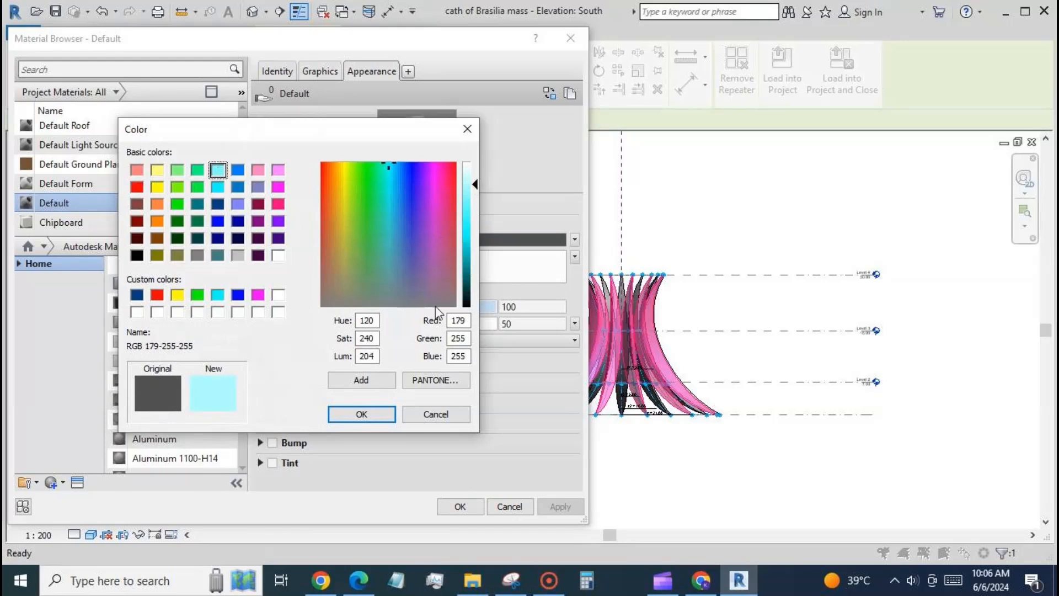
pyautogui.click(362, 414)
pyautogui.click(460, 506)
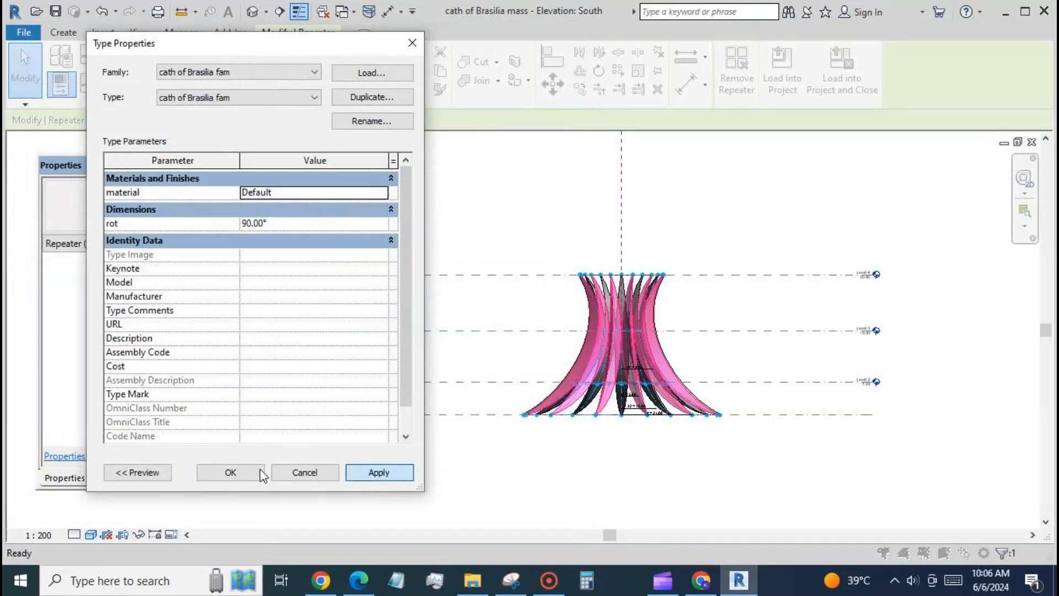
pyautogui.click(230, 471)
pyautogui.click(371, 489)
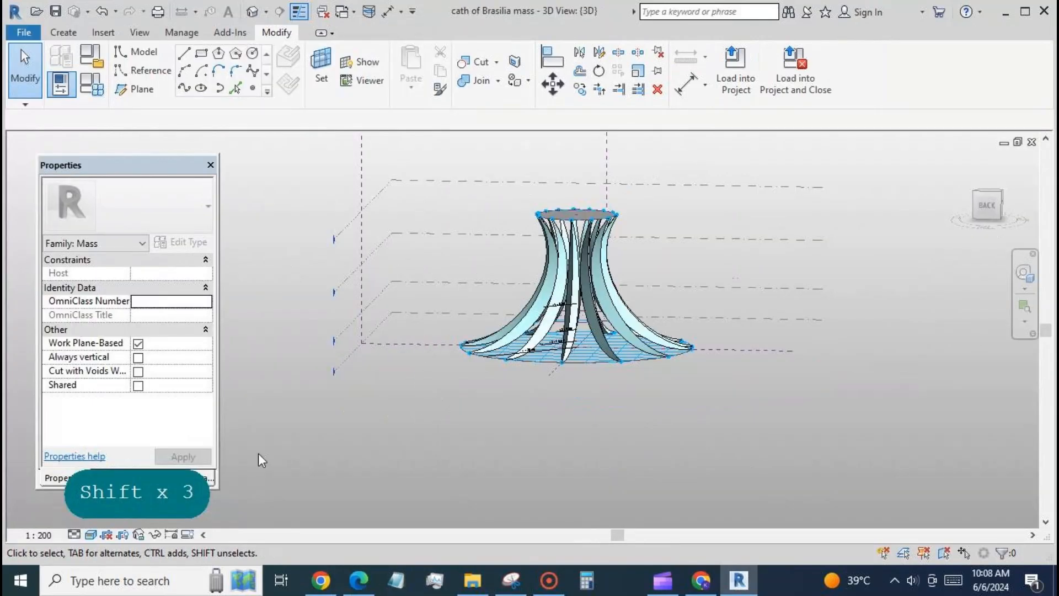
# Place a new level in the South elevation between Level 3 and Level 4, about 5.1 m above Level 3
pyautogui.click(155, 478)
pyautogui.doubleClick(106, 366)
pyautogui.press('l')
pyautogui.press('l')
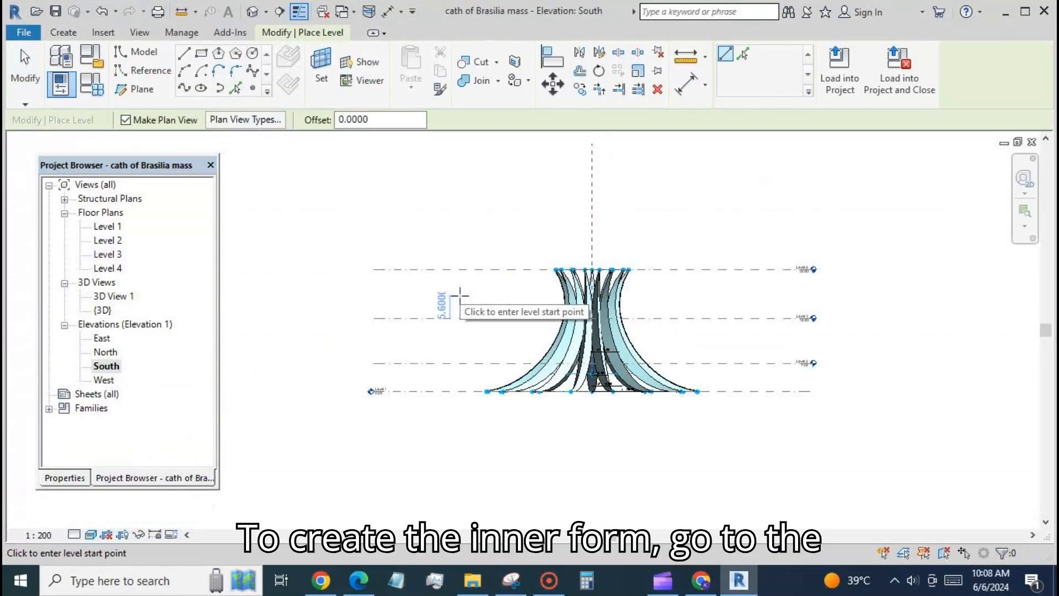
pyautogui.click(374, 298)
pyautogui.click(811, 298)
pyautogui.press('Escape')
pyautogui.press('Escape')
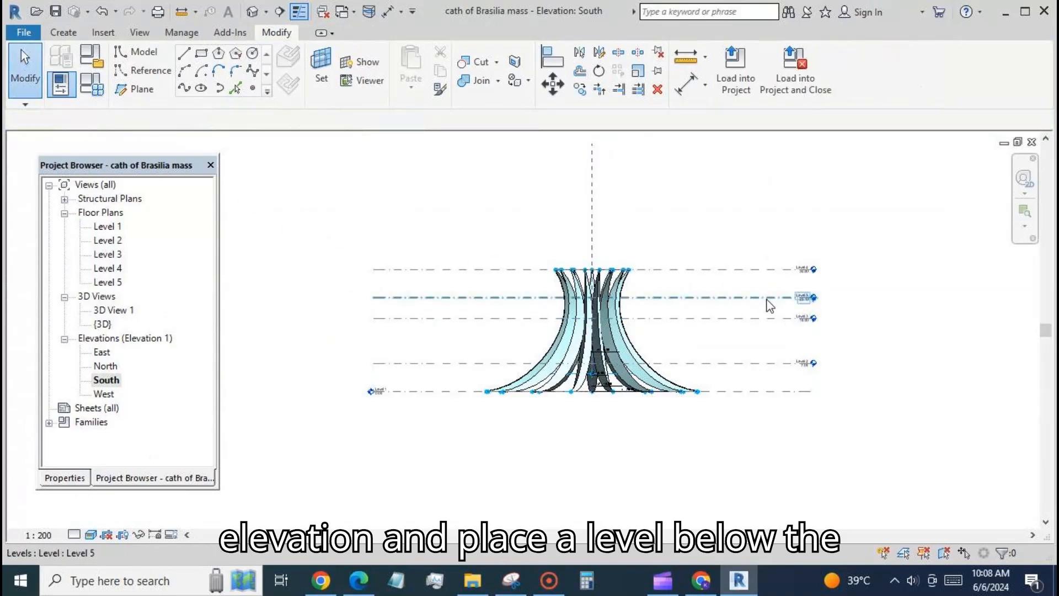
# Rename the new level as Level inner and rename its corresponding views too
pyautogui.click(770, 305)
pyautogui.click(803, 297)
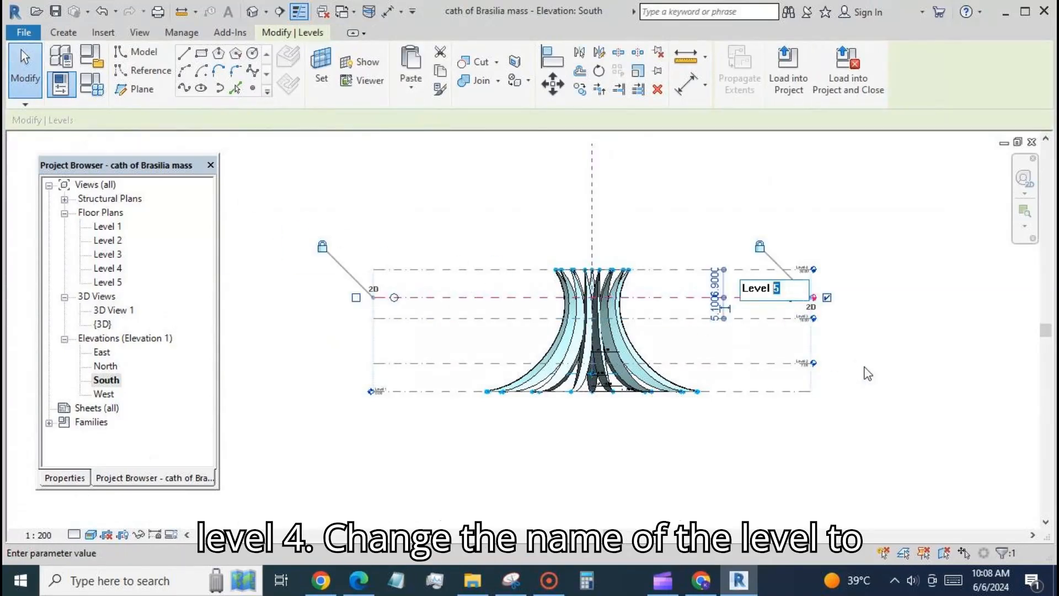
pyautogui.write('inner')
pyautogui.press('Return')
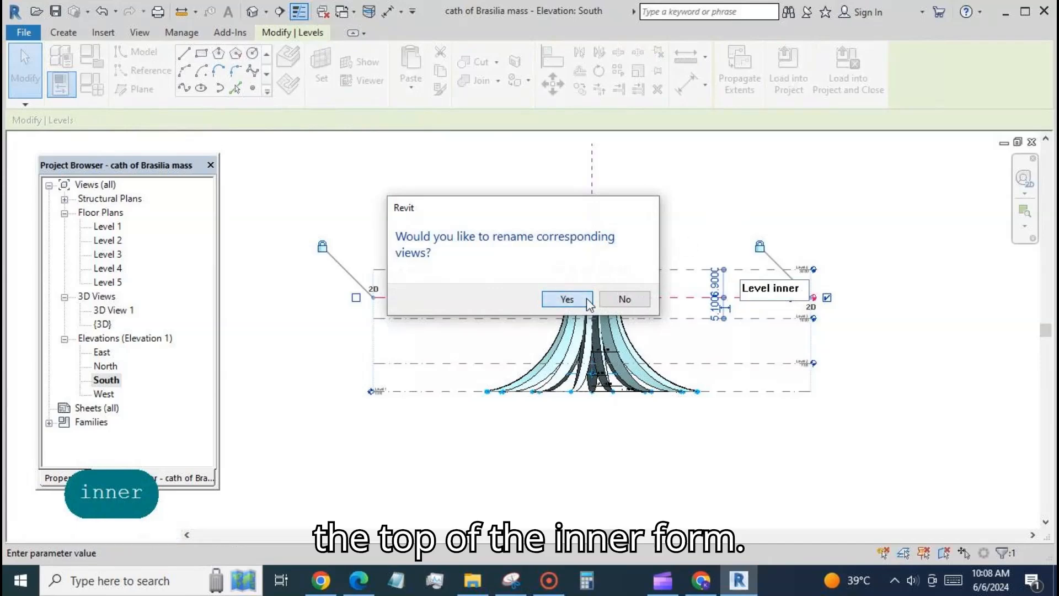
pyautogui.click(586, 300)
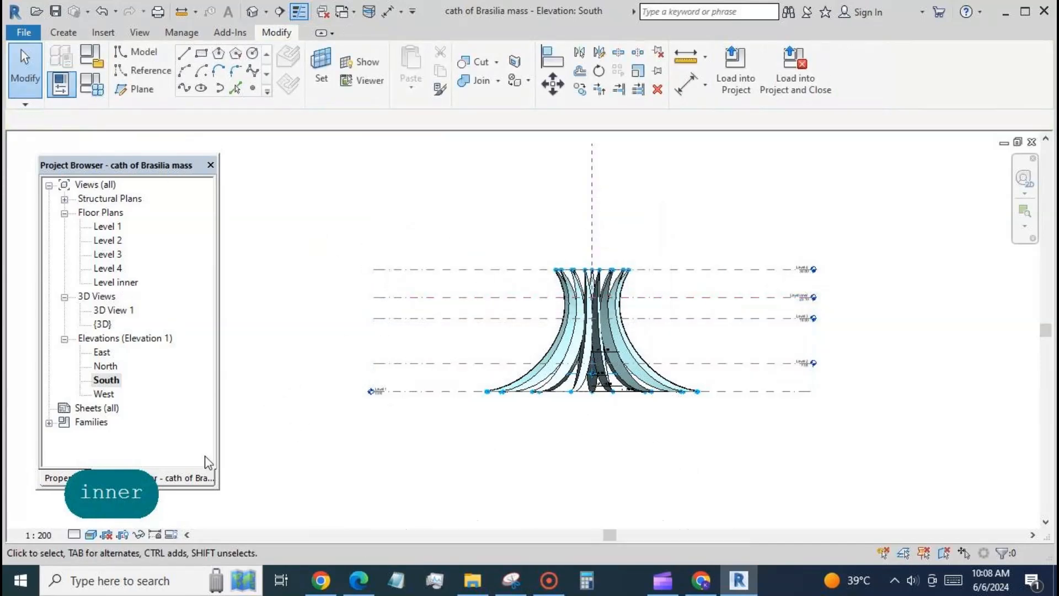
# Temporarily hide all the mass and rib elements in the Level 1 floor plan
pyautogui.doubleClick(108, 226)
pyautogui.moveTo(416, 194); pyautogui.dragTo(657, 462)
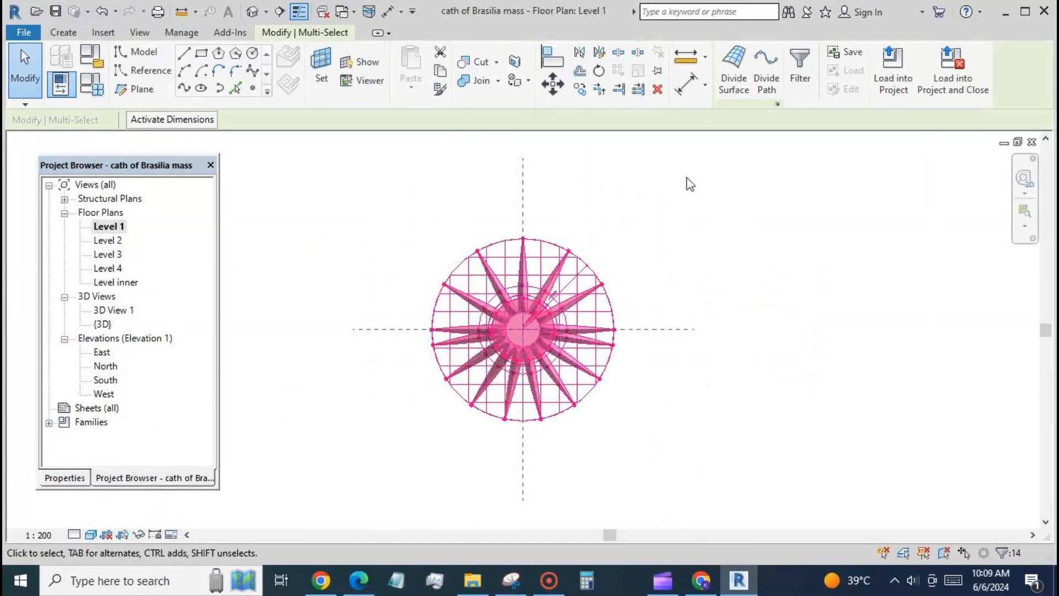
pyautogui.click(139, 535)
pyautogui.click(182, 498)
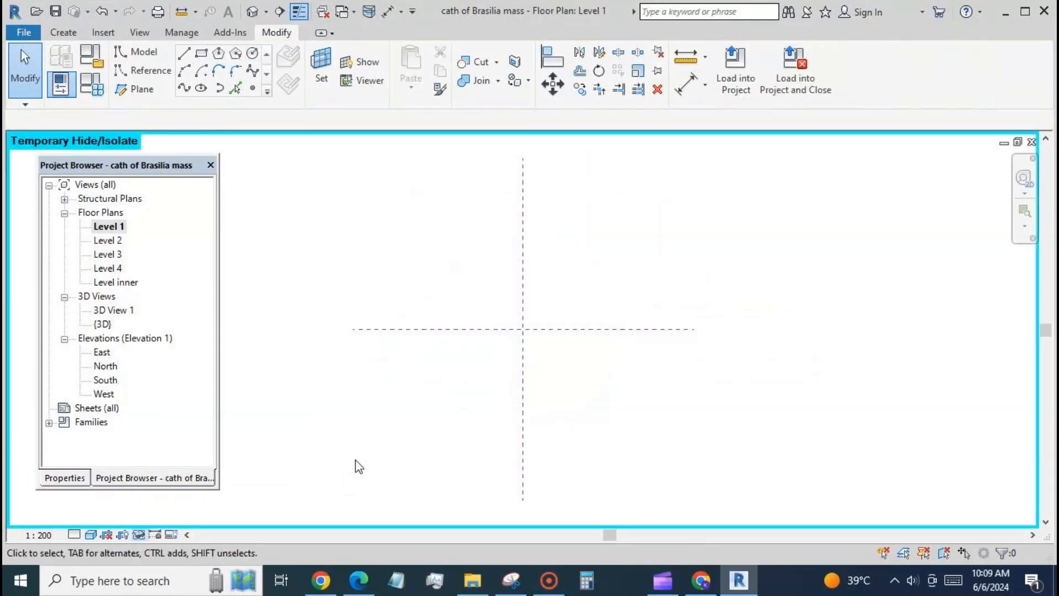
# Sketch a circle about 6.7 m in radius at the reference planes' intersection and make it a reference line with a visible center mark
pyautogui.click(253, 54)
pyautogui.click(523, 330)
pyautogui.click(531, 307)
pyautogui.press('Escape')
pyautogui.press('Escape')
pyautogui.click(532, 351)
pyautogui.click(64, 478)
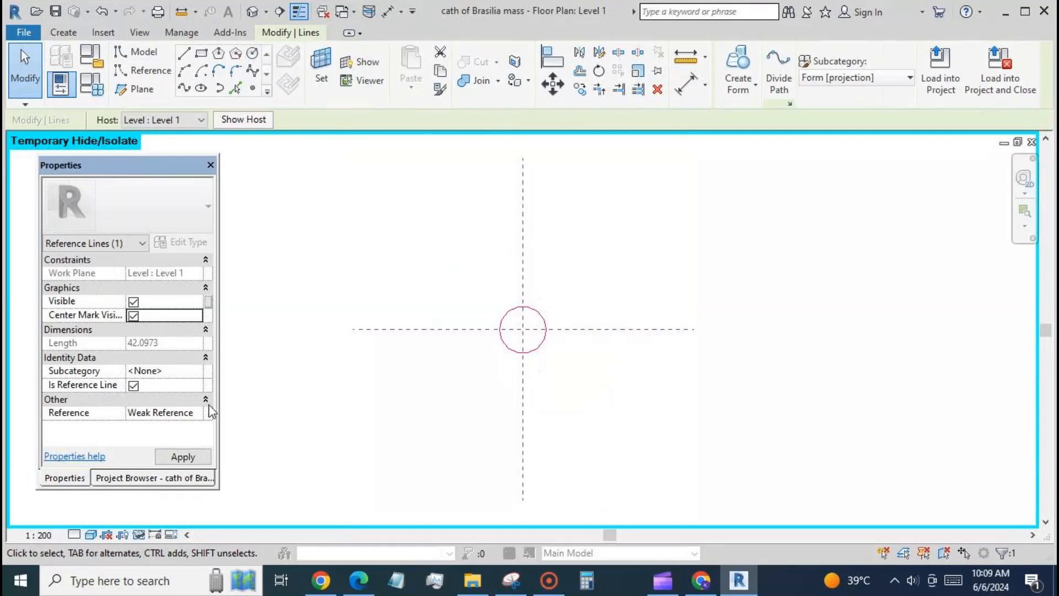
# Dimension the circle's radius and label it with a new type parameter named r1b
pyautogui.click(532, 325)
pyautogui.click(534, 320)
pyautogui.click(877, 71)
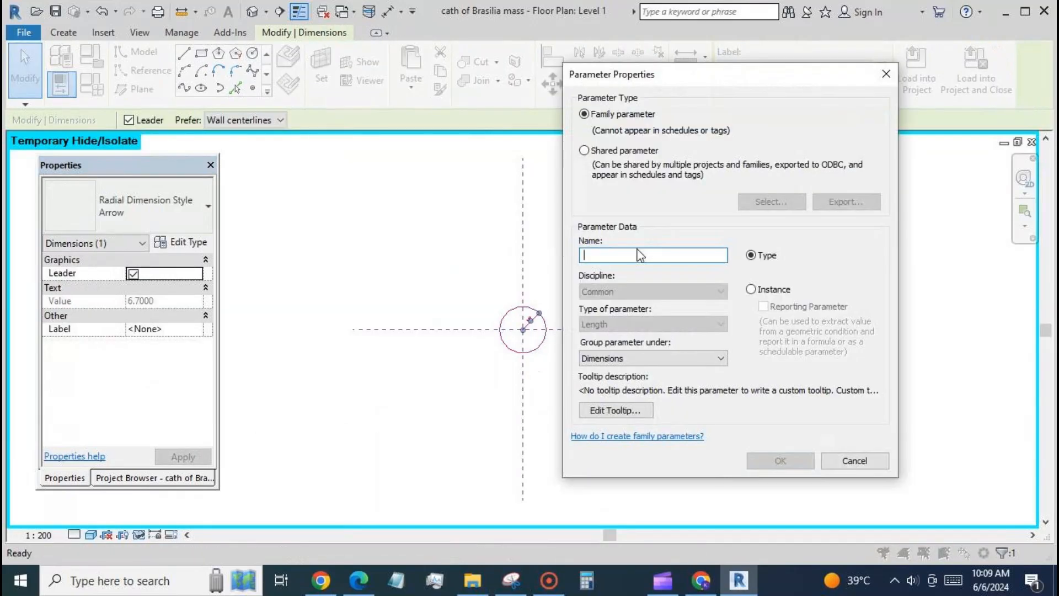
pyautogui.write('r1b')
pyautogui.click(773, 460)
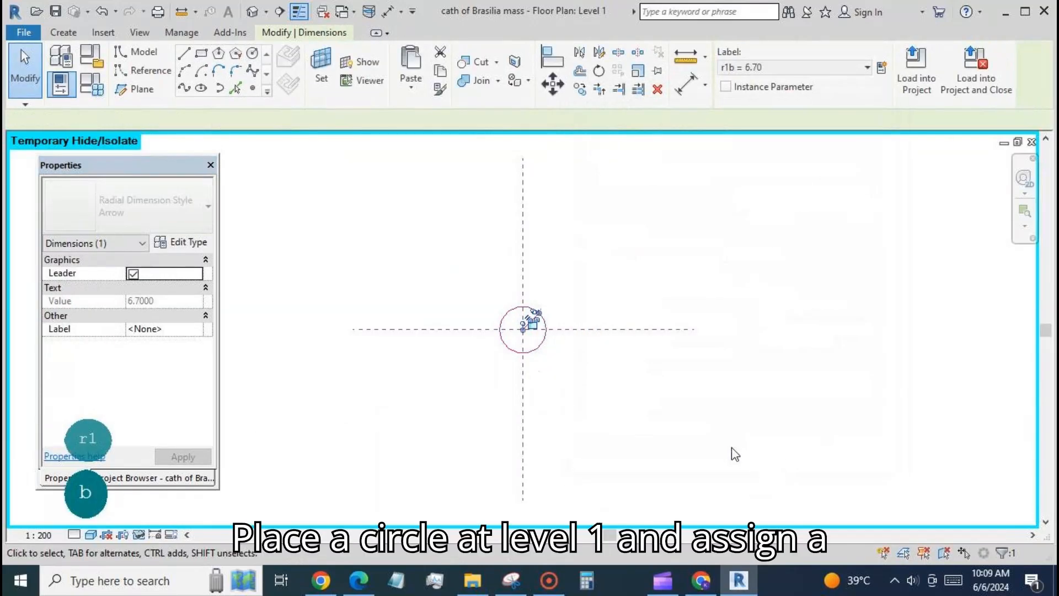
# Align the circle's center to the reference planes and lock it there
pyautogui.click(733, 450)
pyautogui.scroll(3, 497, 314)
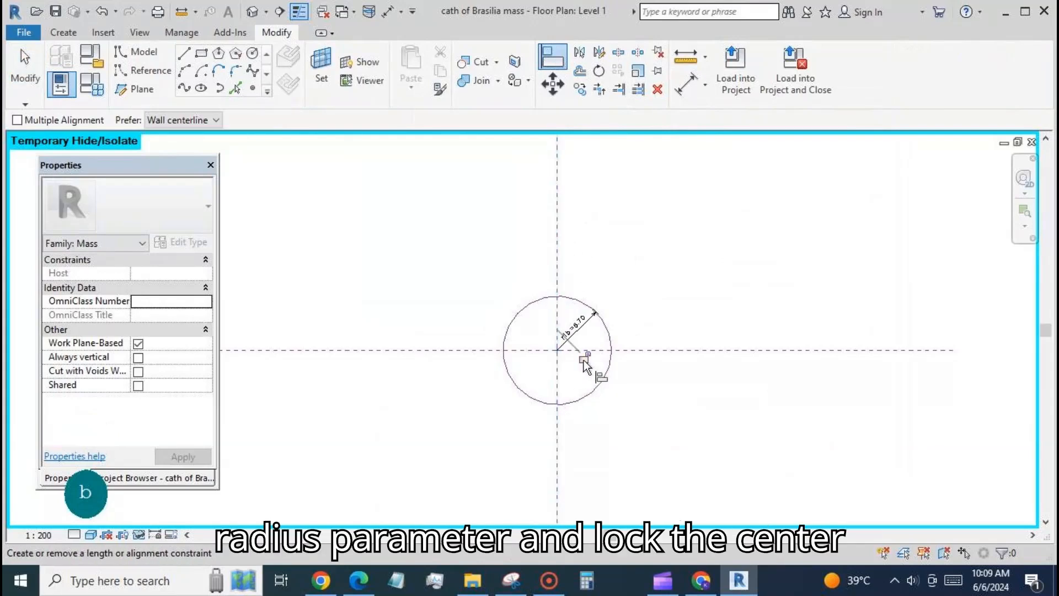
pyautogui.press('Escape')
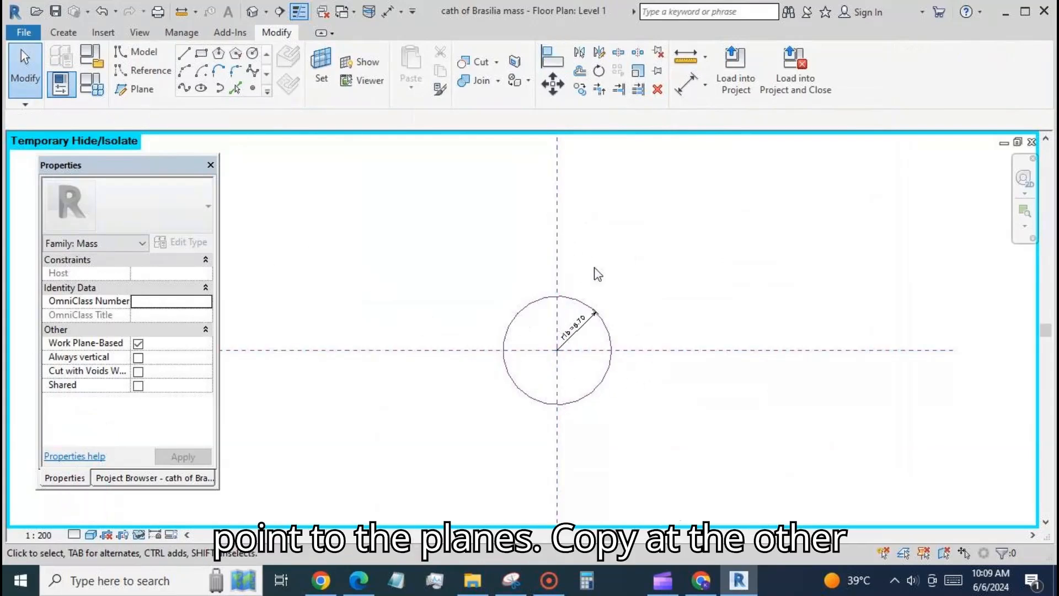
# Copy the circle with its radius dimension and paste both aligned to Level 2, Level 3 and Level inner
pyautogui.scroll(-2, 594, 270)
pyautogui.moveTo(497, 272); pyautogui.dragTo(627, 398)
pyautogui.hotkey('ctrl', 'c')
pyautogui.click(411, 86)
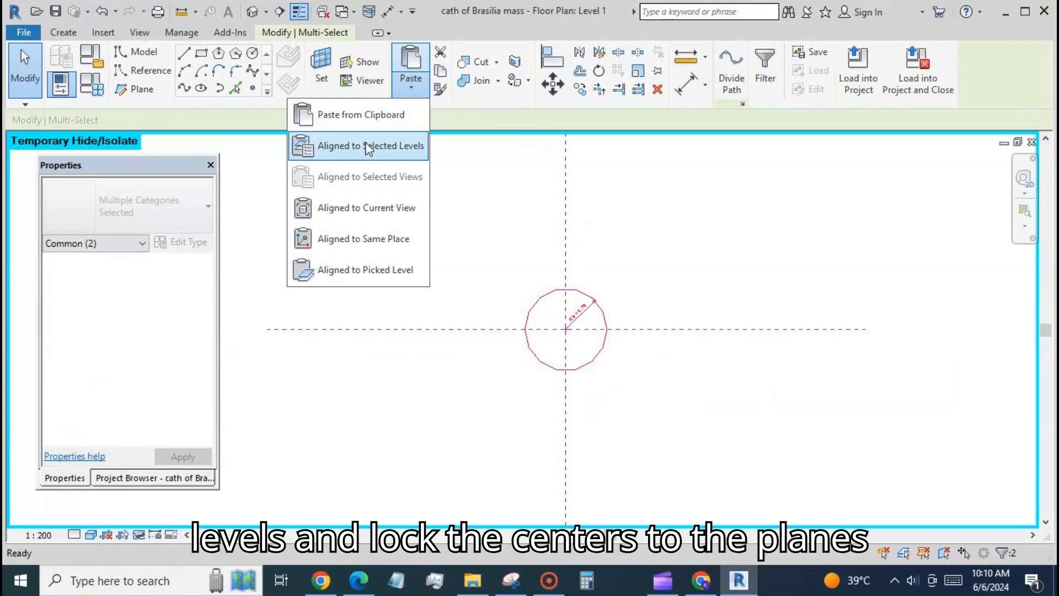
pyautogui.click(373, 144)
pyautogui.moveTo(207, 196); pyautogui.dragTo(220, 237)
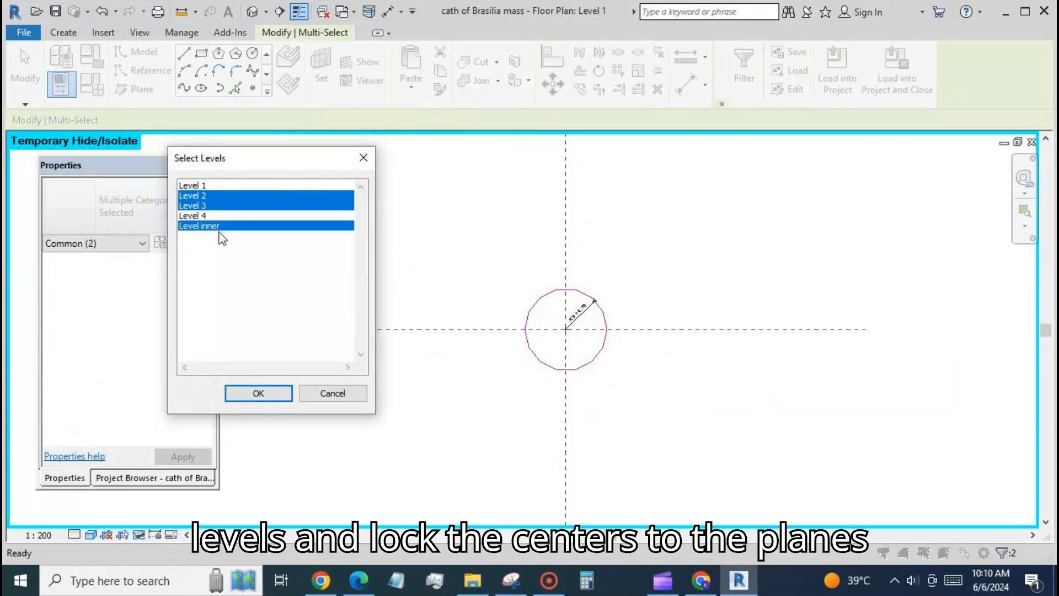
pyautogui.click(258, 393)
pyautogui.click(340, 441)
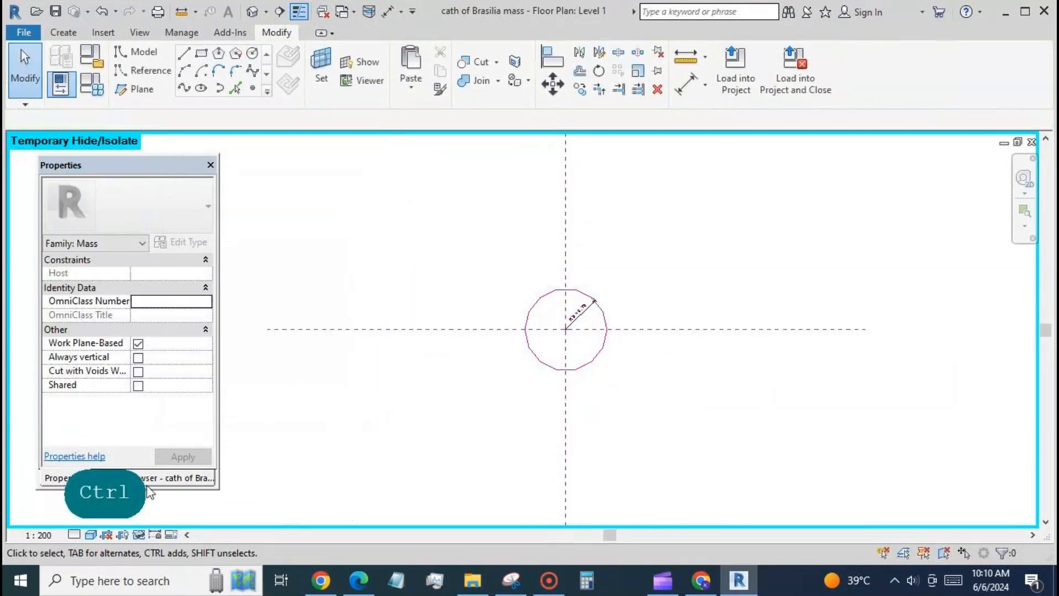
pyautogui.click(158, 478)
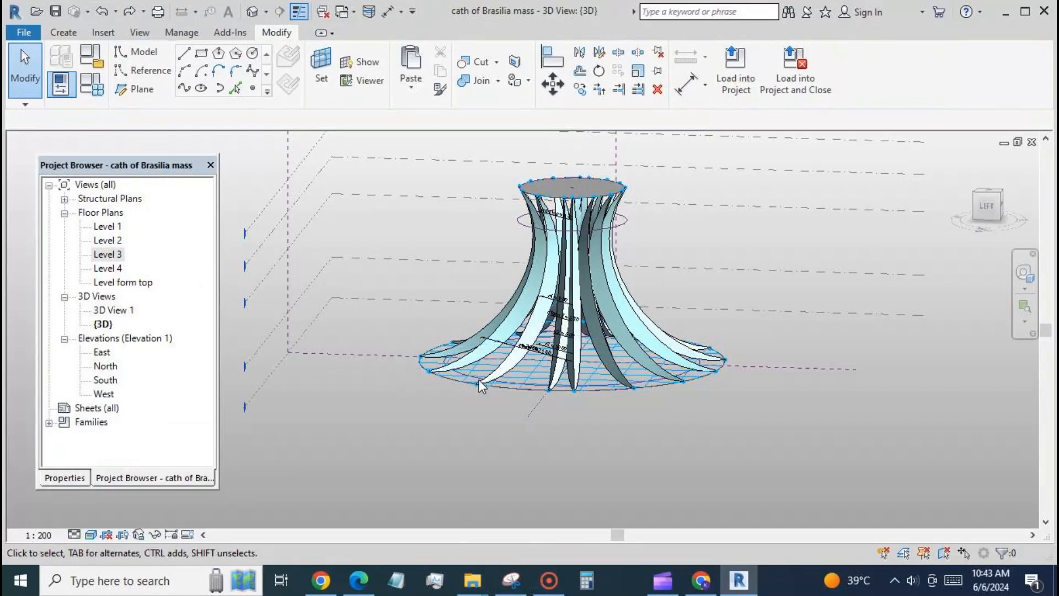
# Create the inner form from the radius-driven reference circles stacked inside the ribs
pyautogui.click(556, 333)
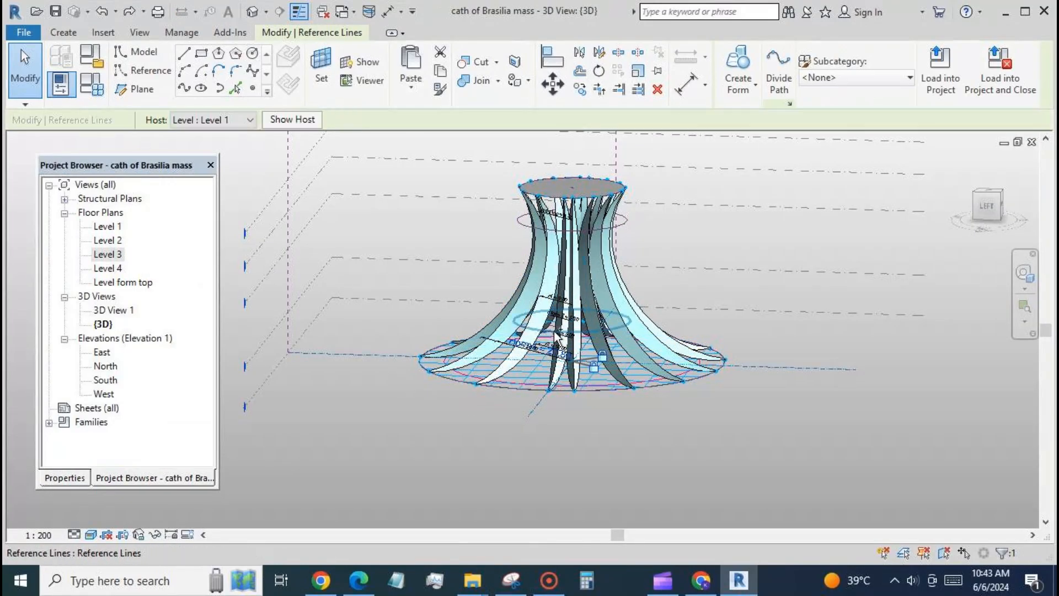
pyautogui.keyDown('ctrl'); pyautogui.click(583, 230); pyautogui.keyUp('ctrl')
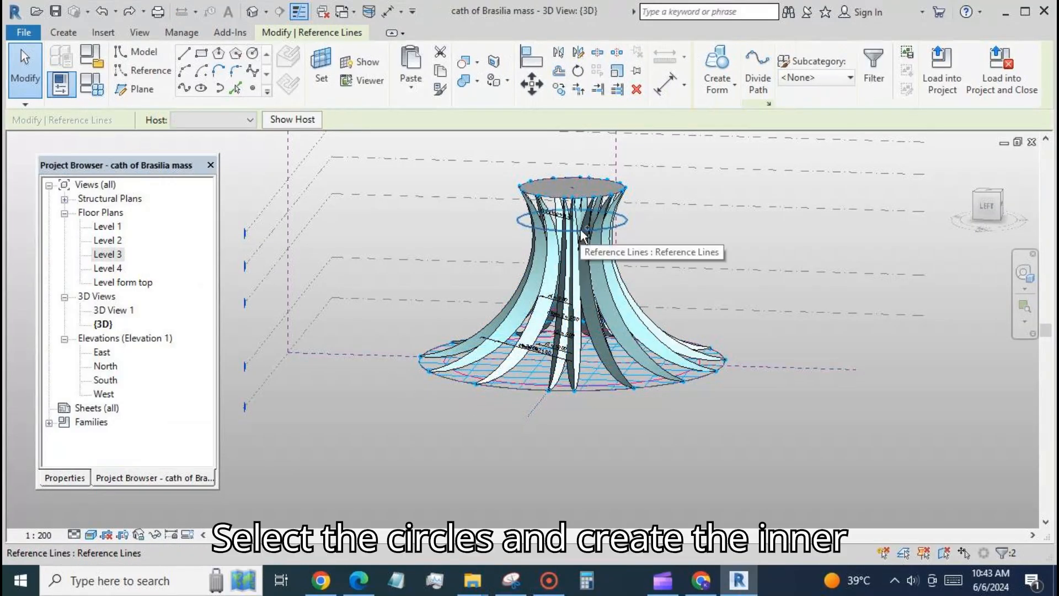
pyautogui.click(718, 69)
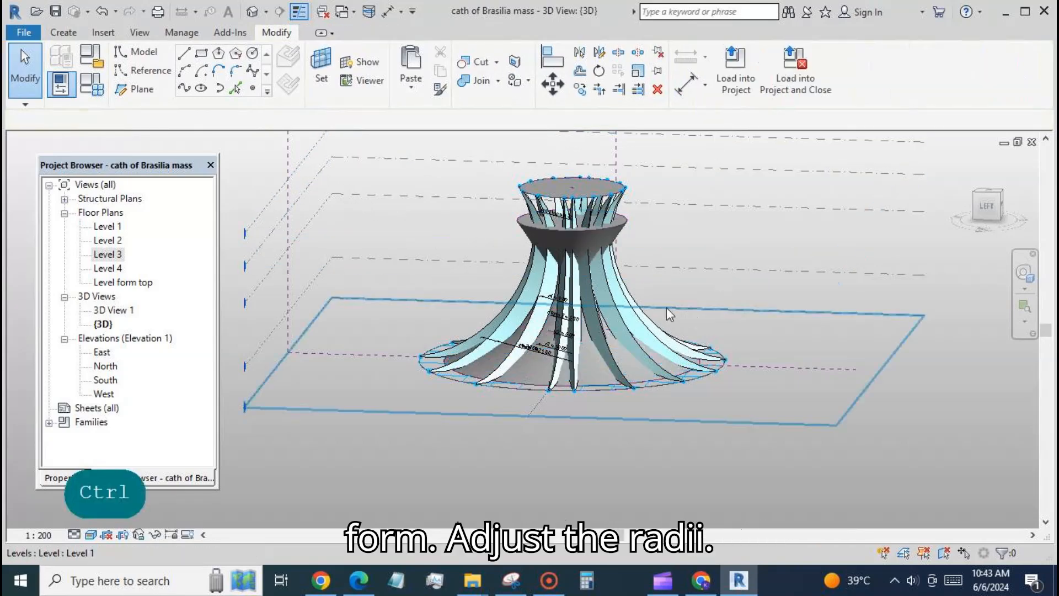
# Set the rad f top parameter to 6 in the family types and apply the change
pyautogui.click(98, 93)
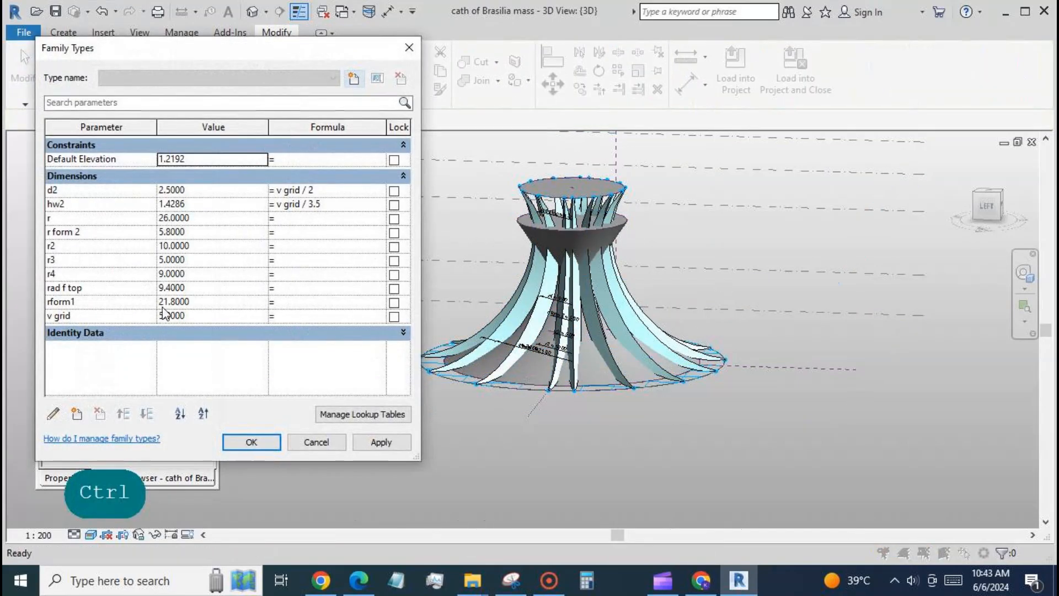
pyautogui.click(211, 289)
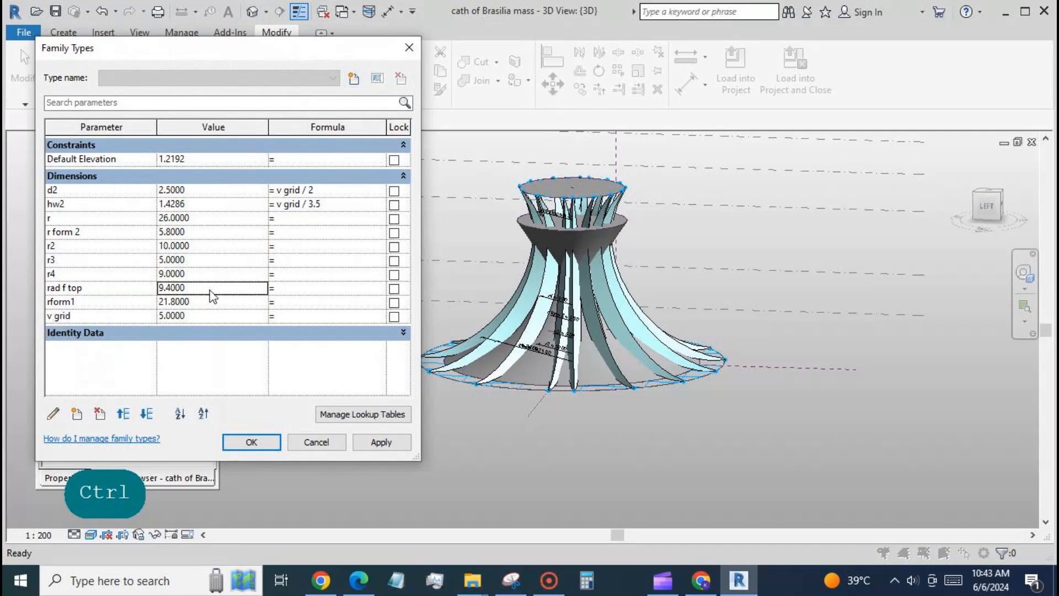
pyautogui.write('6')
pyautogui.click(378, 444)
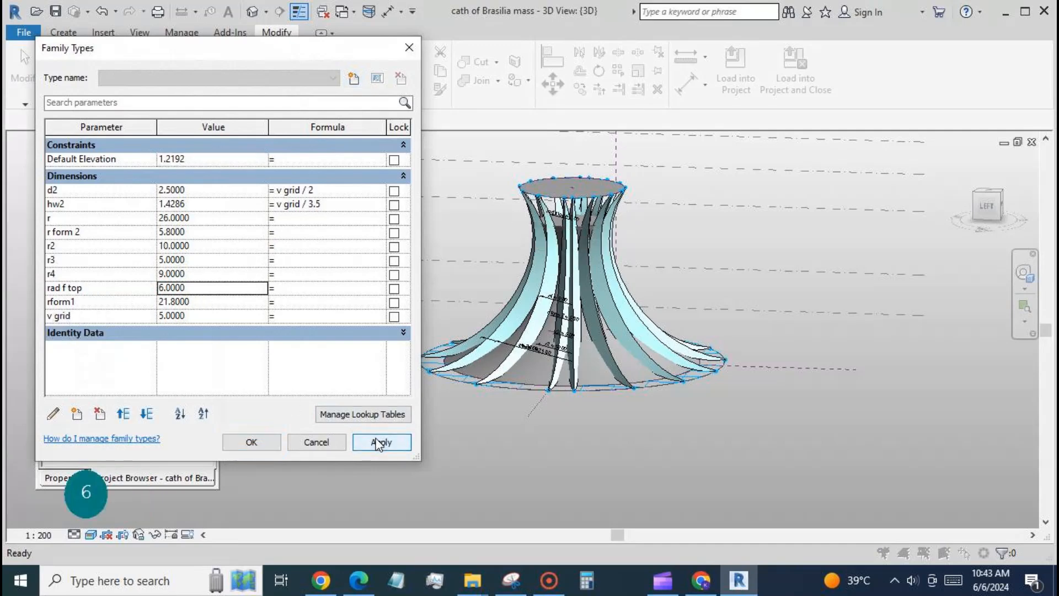
pyautogui.click(255, 444)
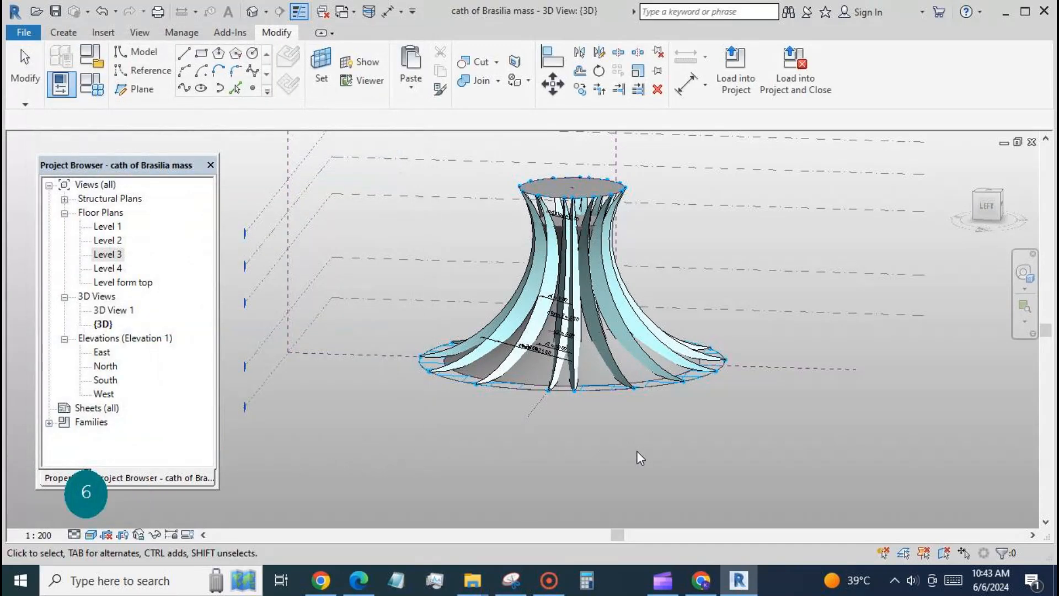
# Compare the model's shape with the cathedral reference photo in Microsoft Edge, and return to Revit
pyautogui.keyDown('shift'); pyautogui.moveTo(636, 452); pyautogui.dragTo(909, 375, button='middle'); pyautogui.keyUp('shift')
pyautogui.click(359, 581)
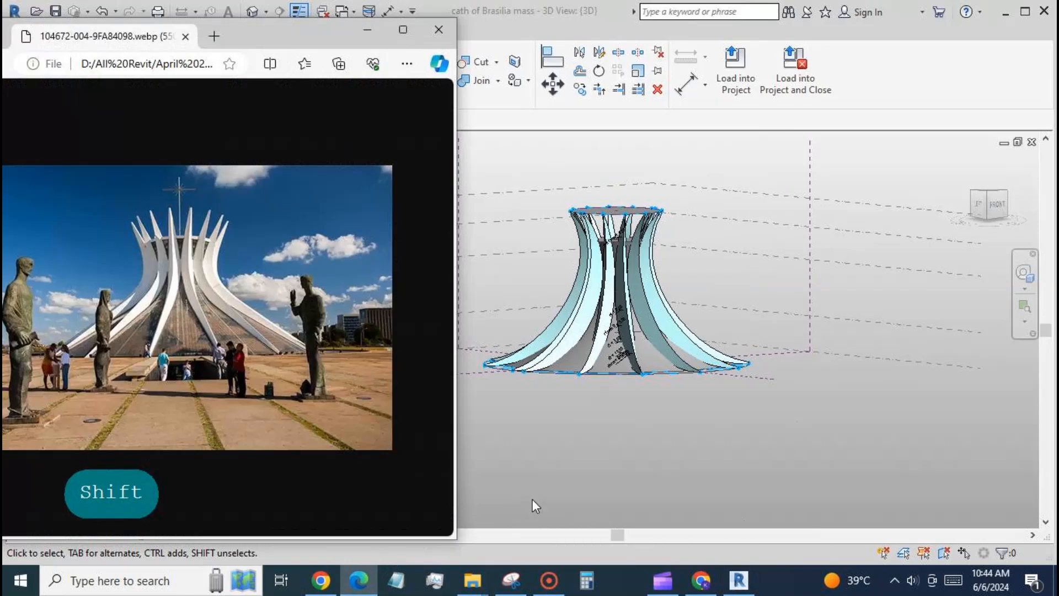
pyautogui.click(535, 457)
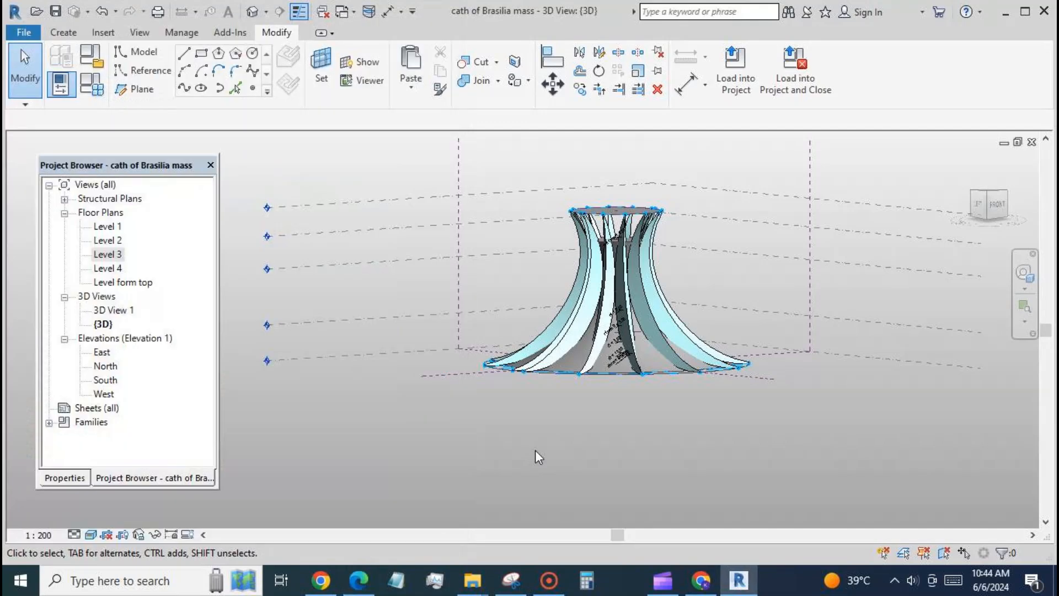
# Temporarily isolate the inner form and the surrounding ribs in the 3D view
pyautogui.click(615, 247)
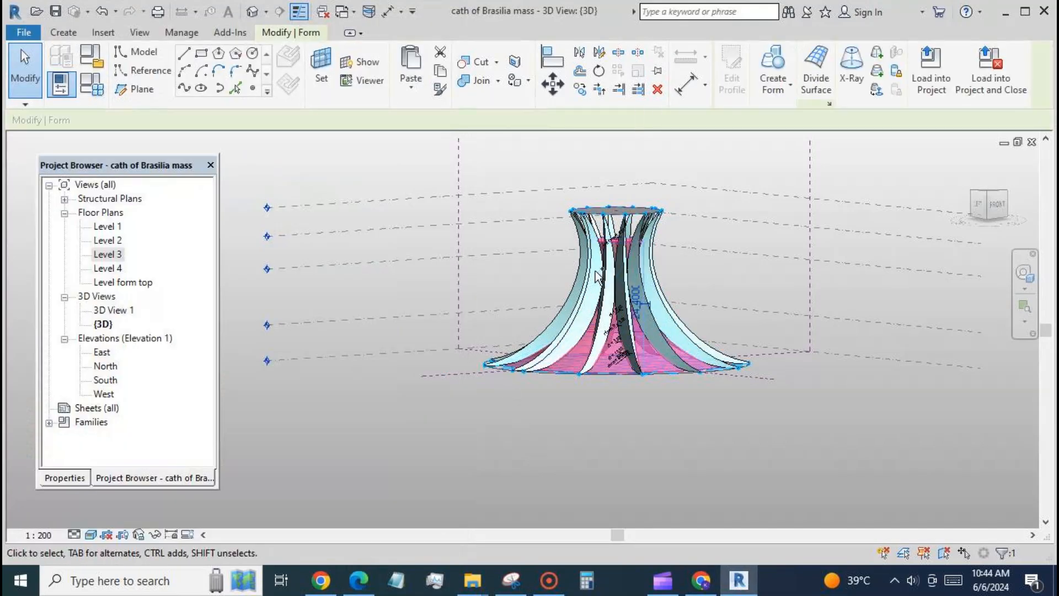
pyautogui.keyDown('ctrl'); pyautogui.click(591, 273); pyautogui.keyUp('ctrl')
pyautogui.keyDown('ctrl'); pyautogui.click(545, 331); pyautogui.keyUp('ctrl')
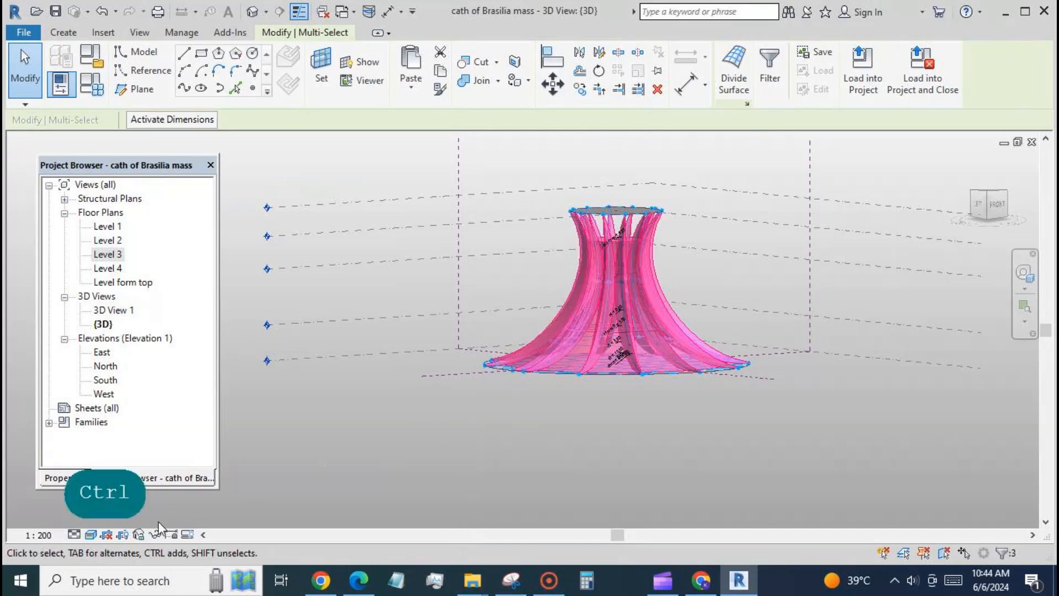
pyautogui.click(155, 535)
pyautogui.click(200, 479)
pyautogui.click(373, 462)
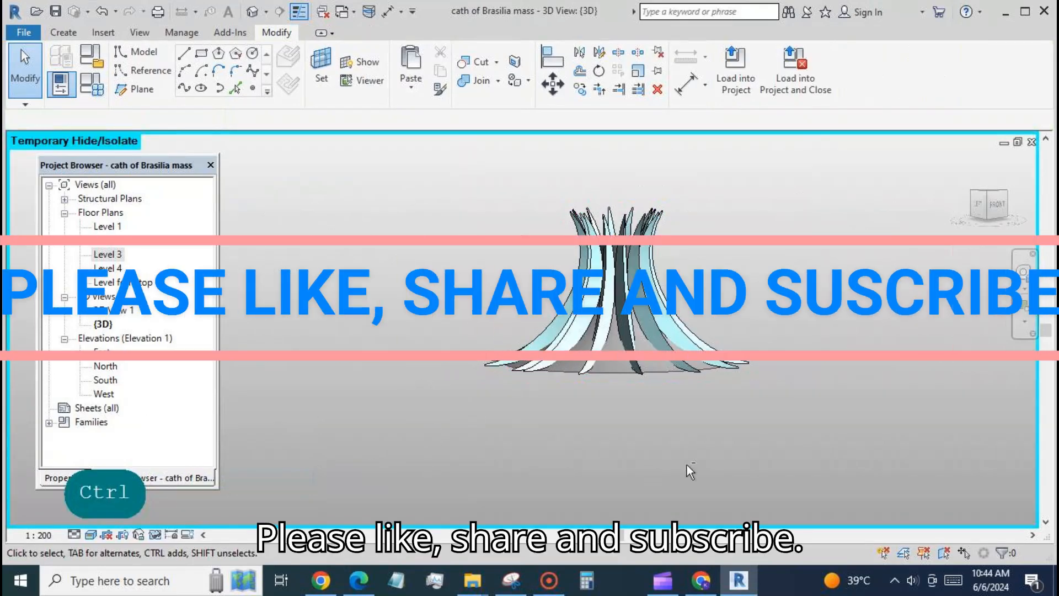
pyautogui.keyDown('shift'); pyautogui.moveTo(689, 470); pyautogui.dragTo(674, 463, button='middle'); pyautogui.keyUp('shift')
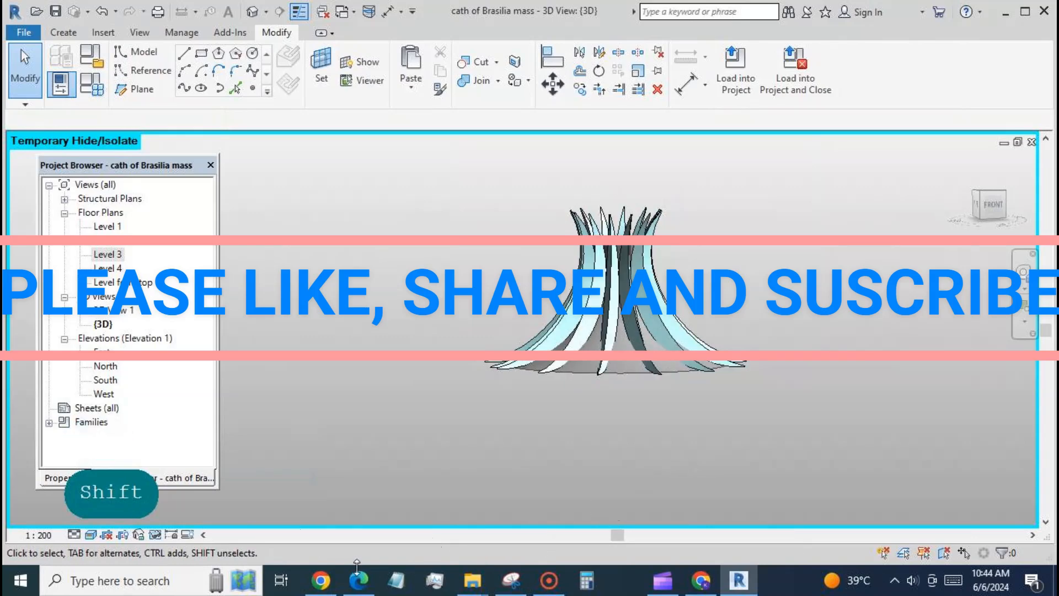